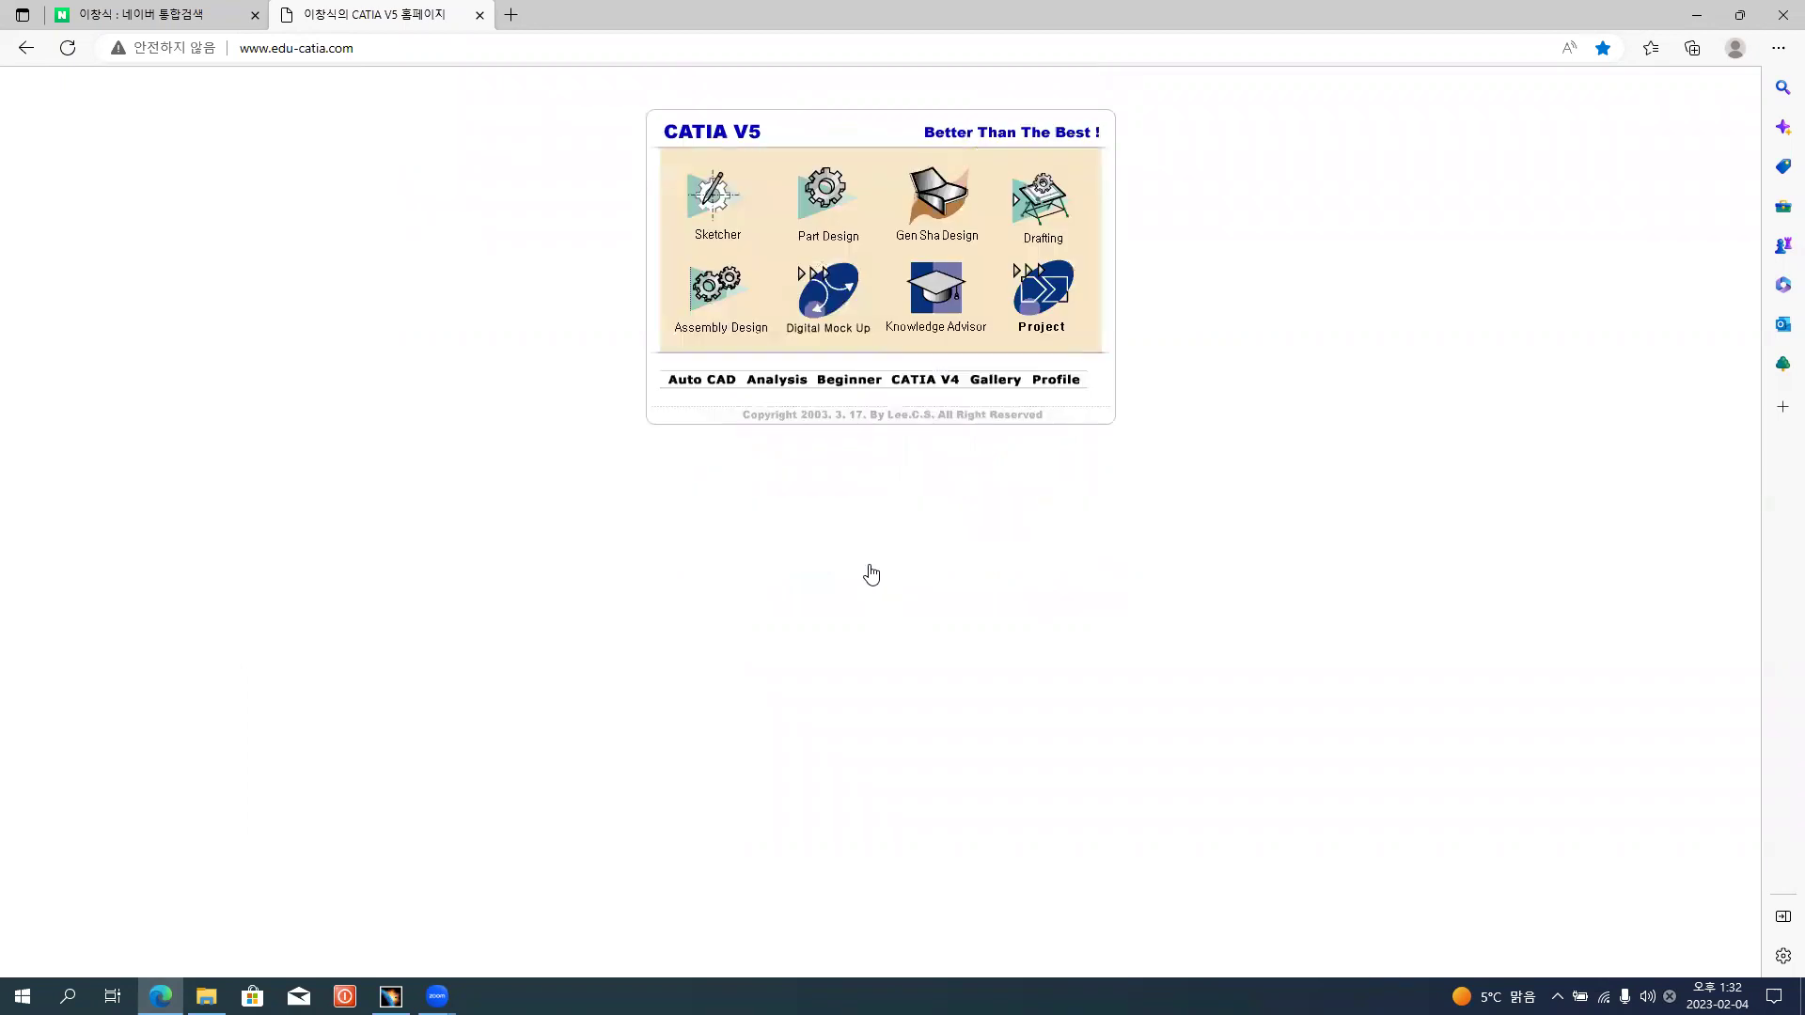
Open the Sketcher exercises on the CATIA V5 education site and bring up the sketching methodology guide.
left_click(720, 218)
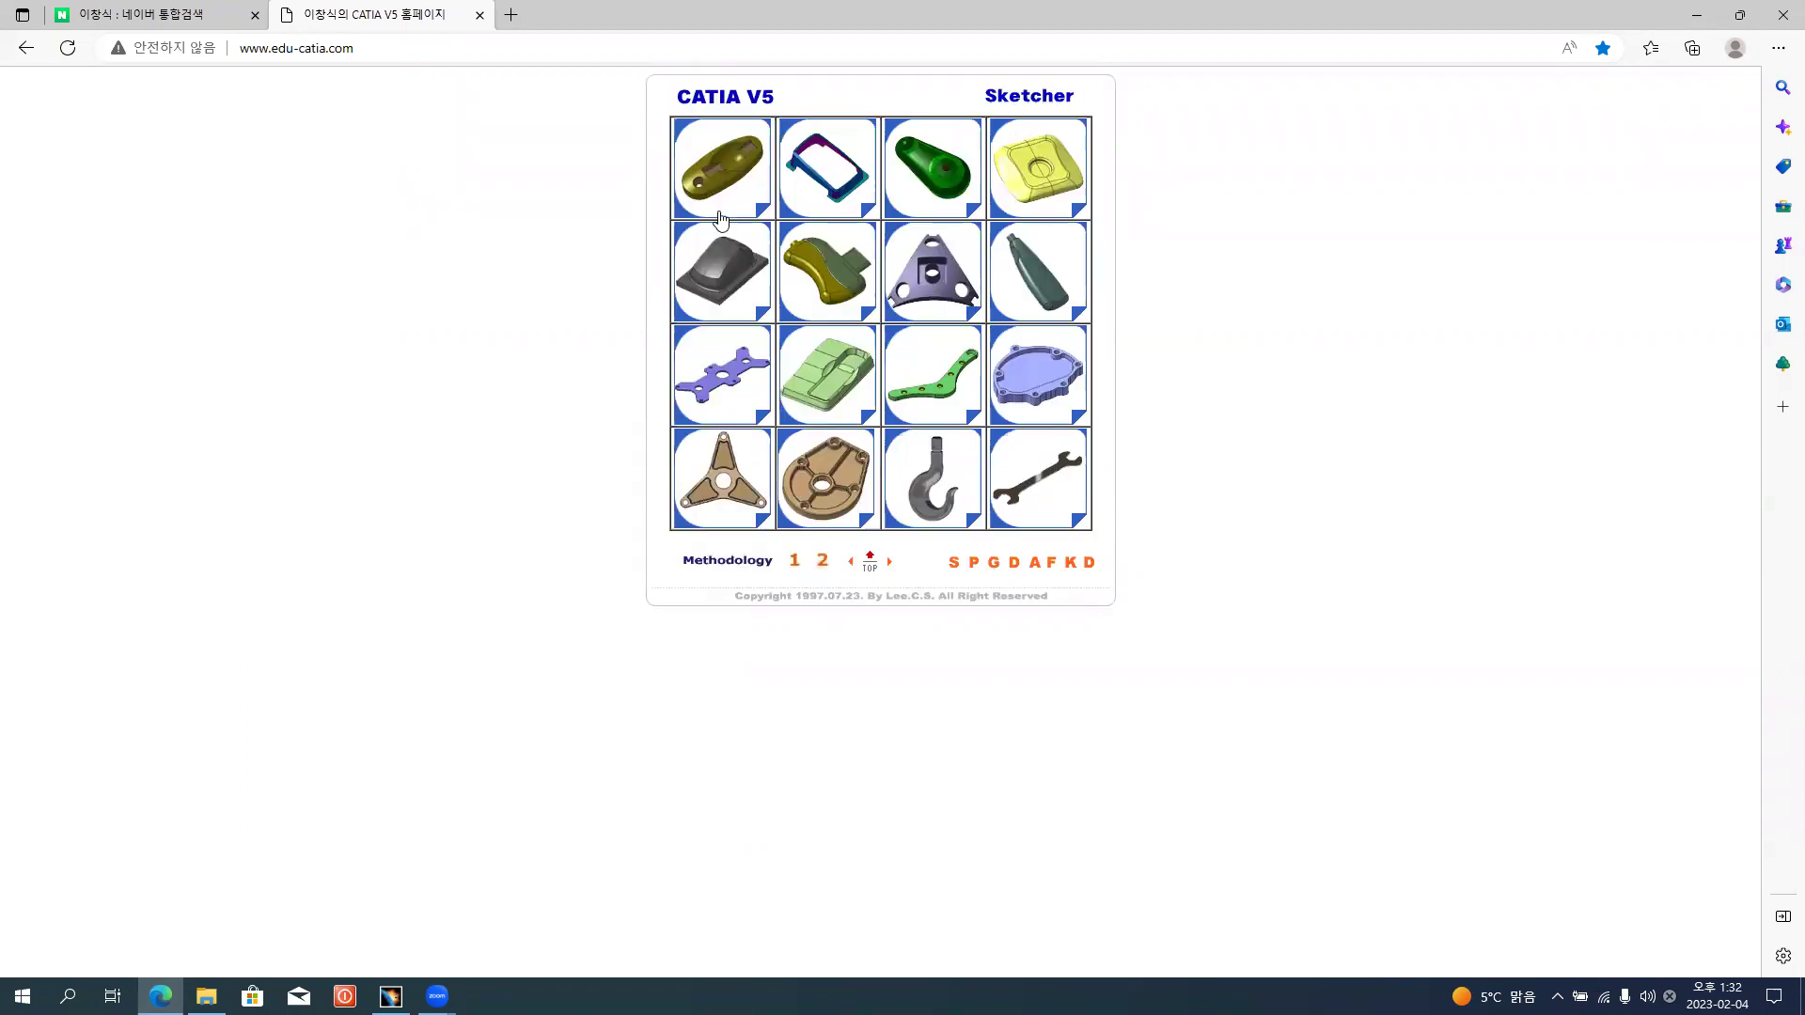
left_click(717, 285)
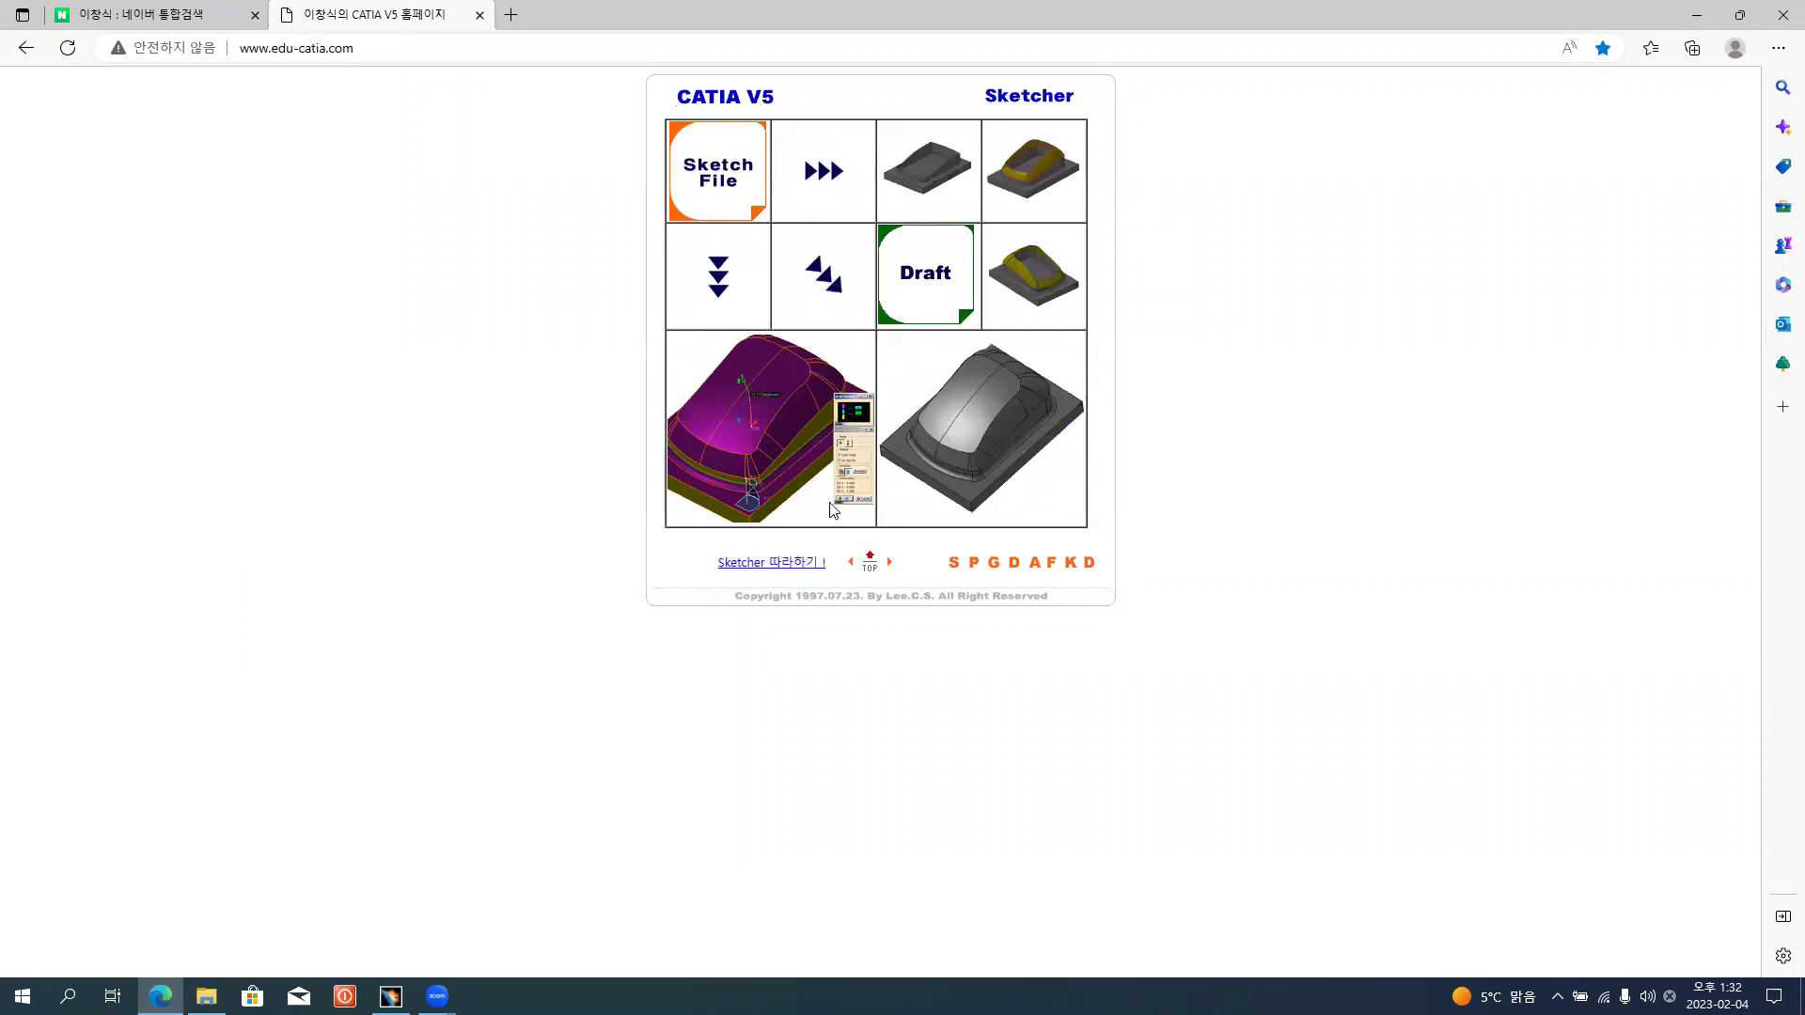
left_click(869, 561)
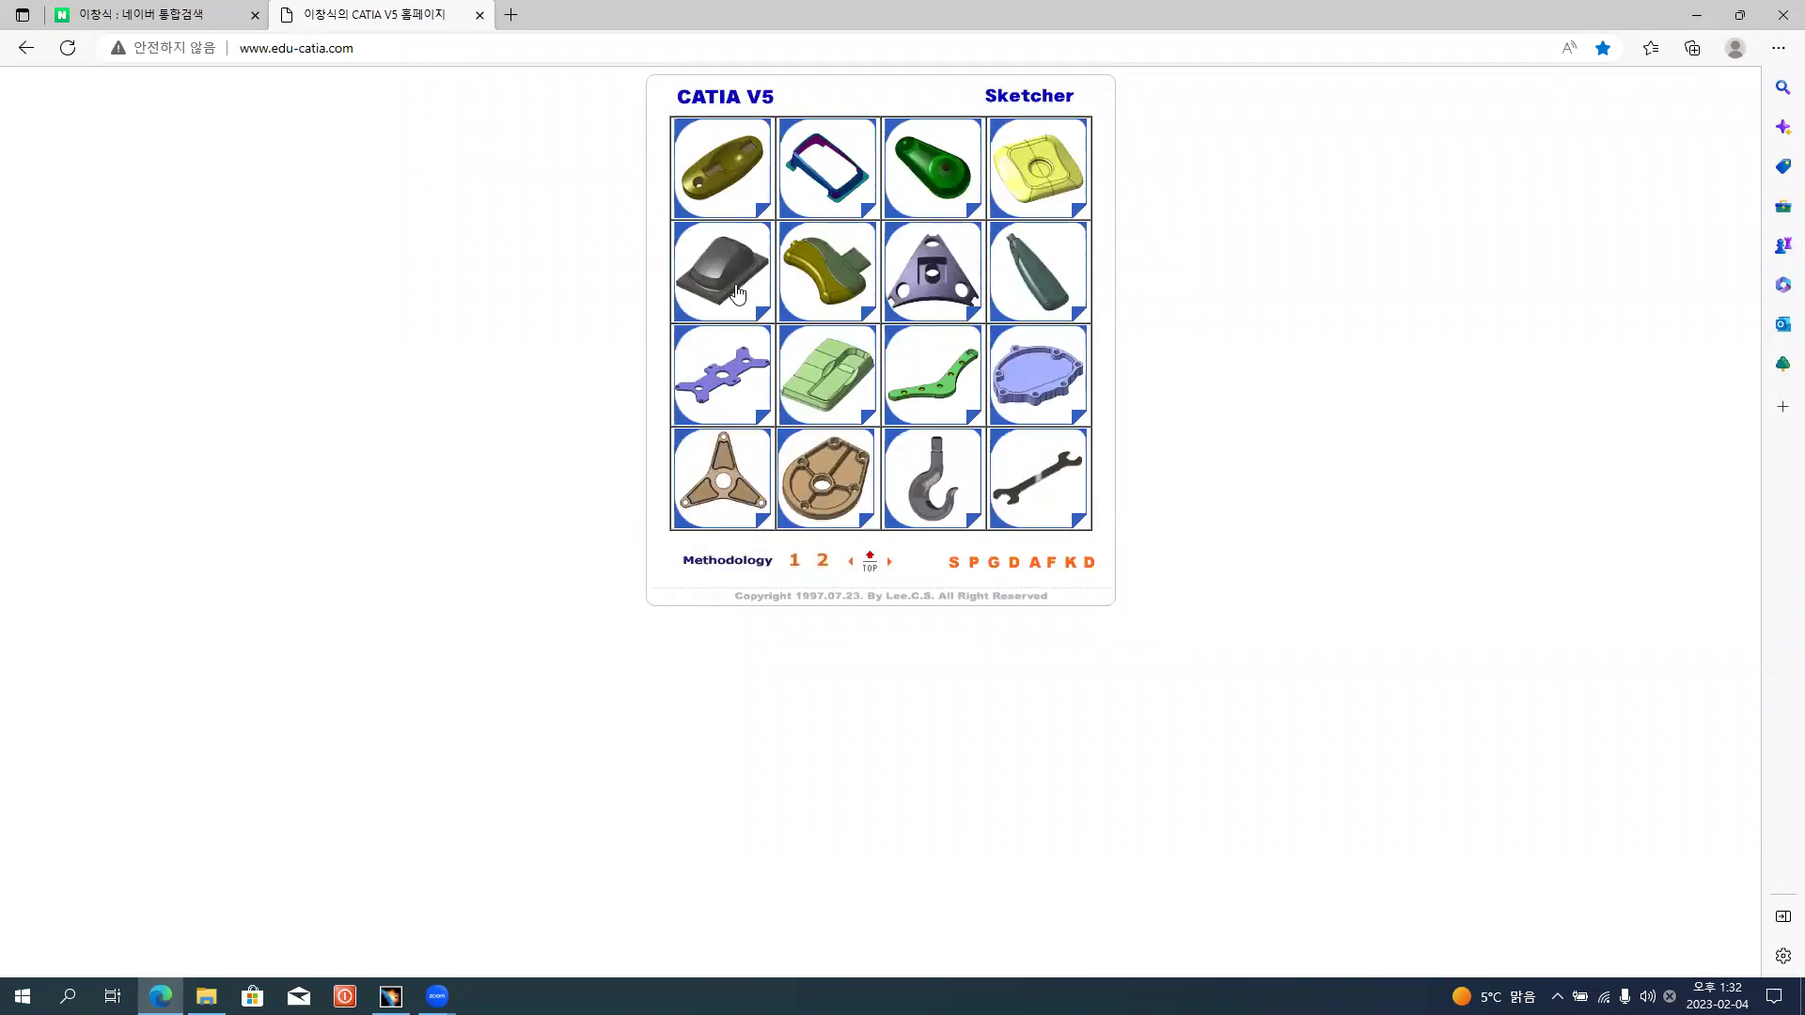
left_click(741, 562)
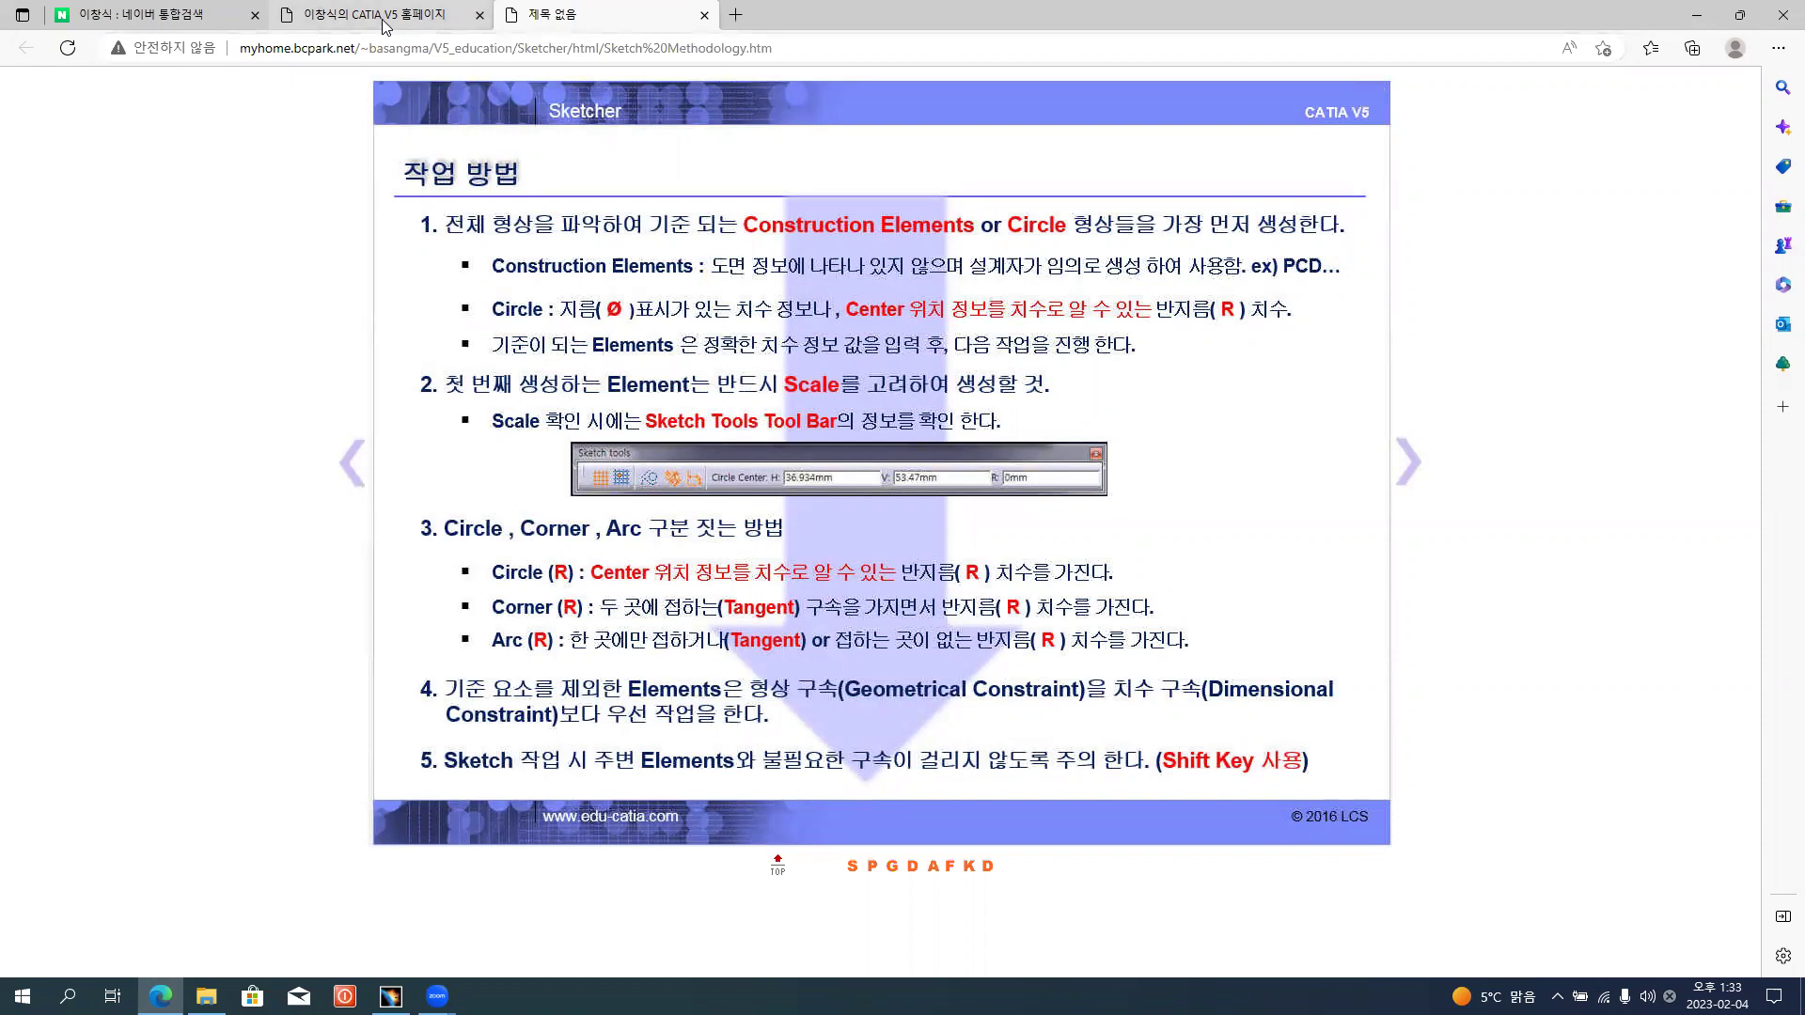
Return to the Sketcher exercises page and open the sketch file drawing of the grey domed cover part.
mouse_move(383, 24)
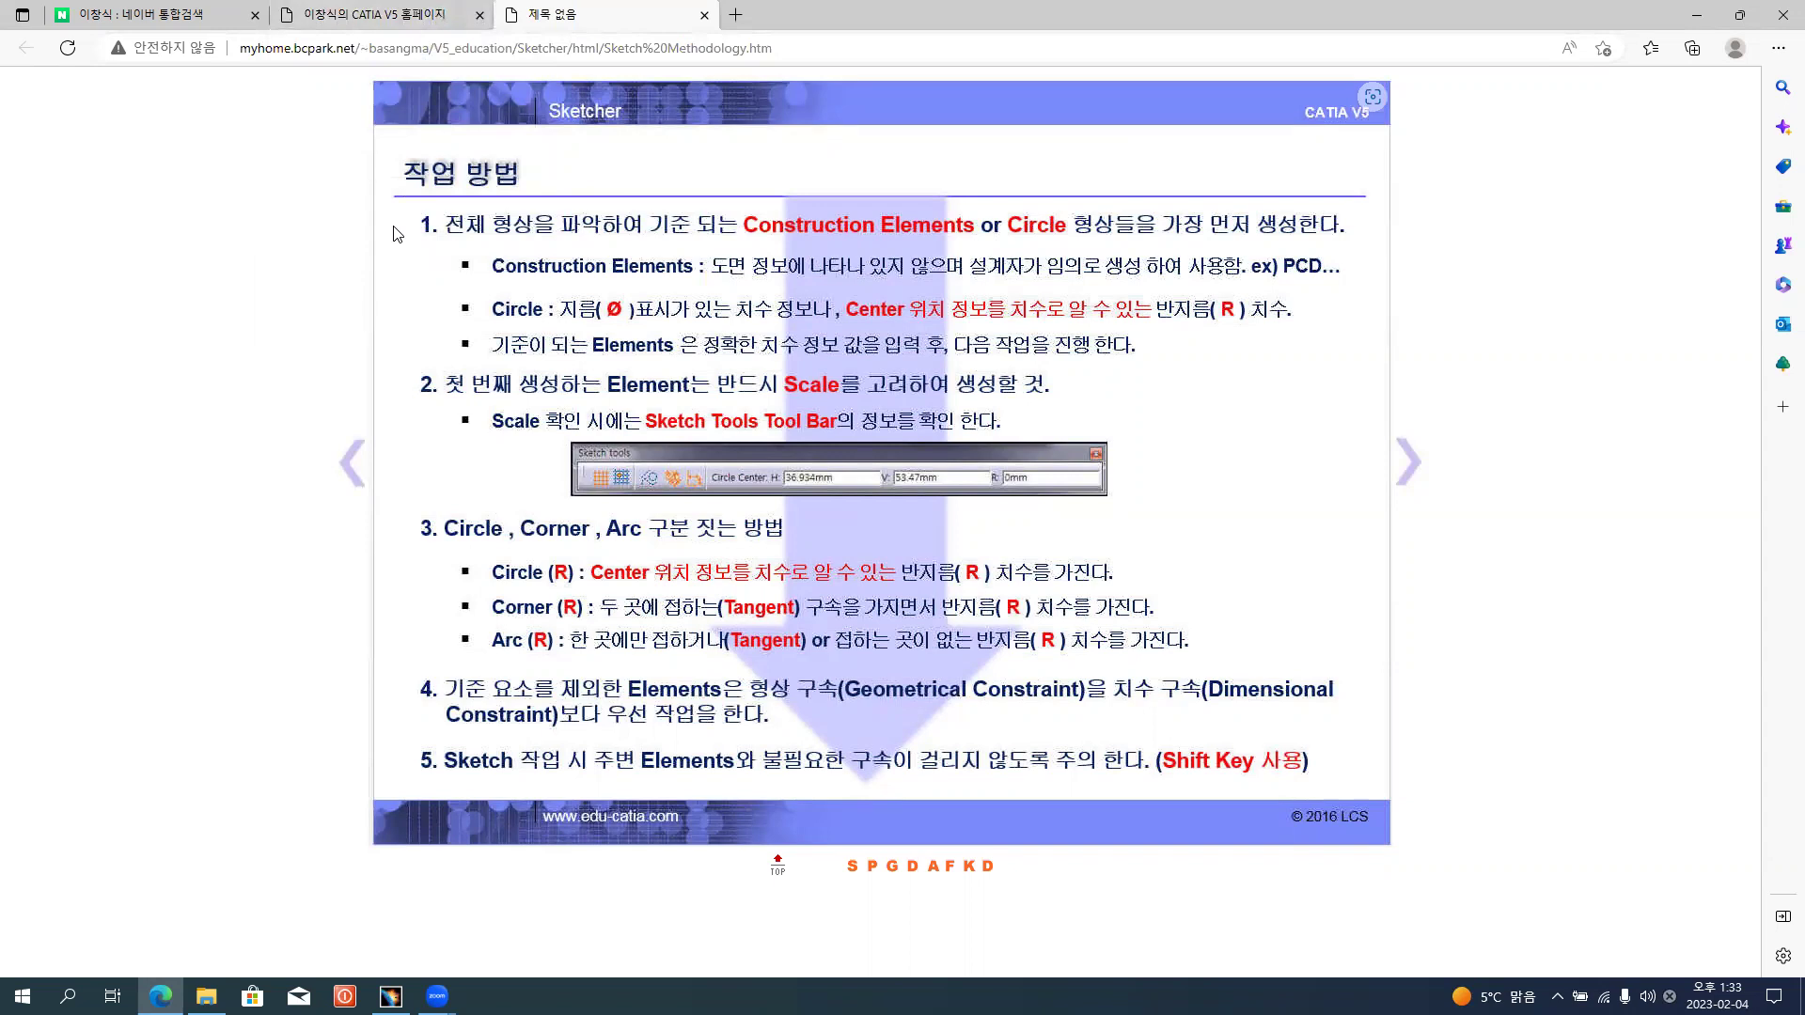
left_click(398, 25)
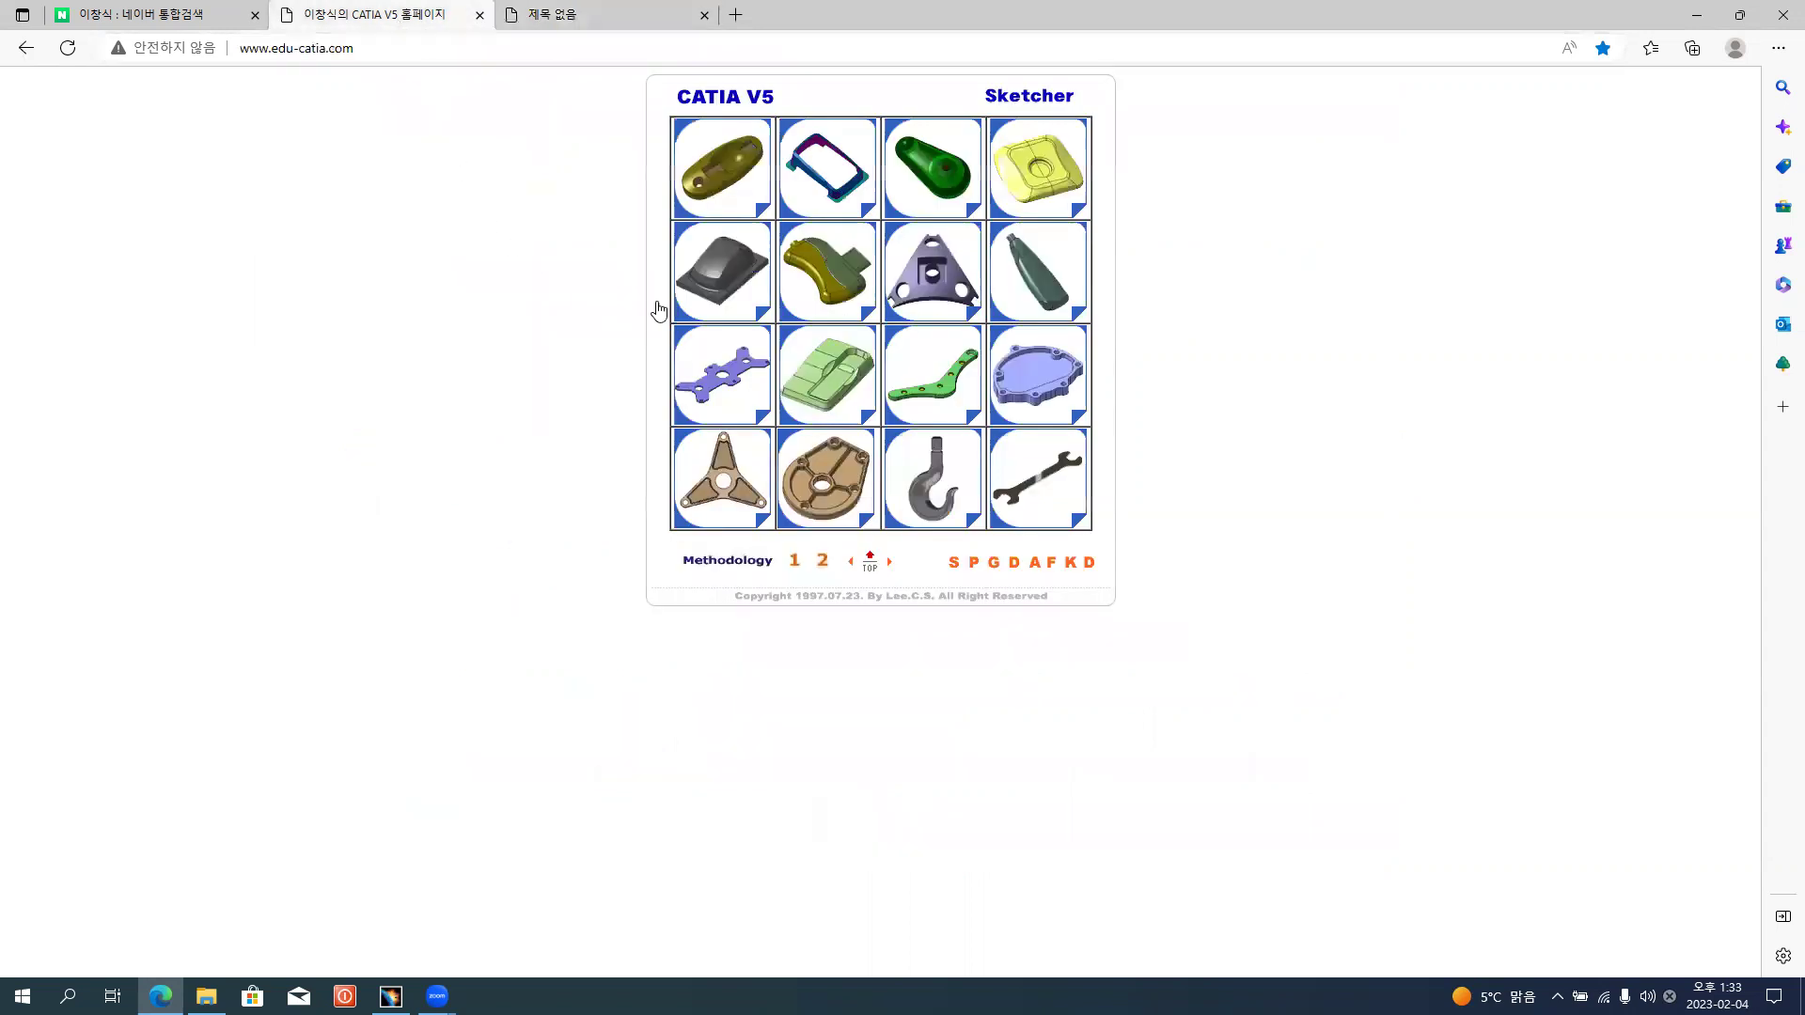
left_click(730, 279)
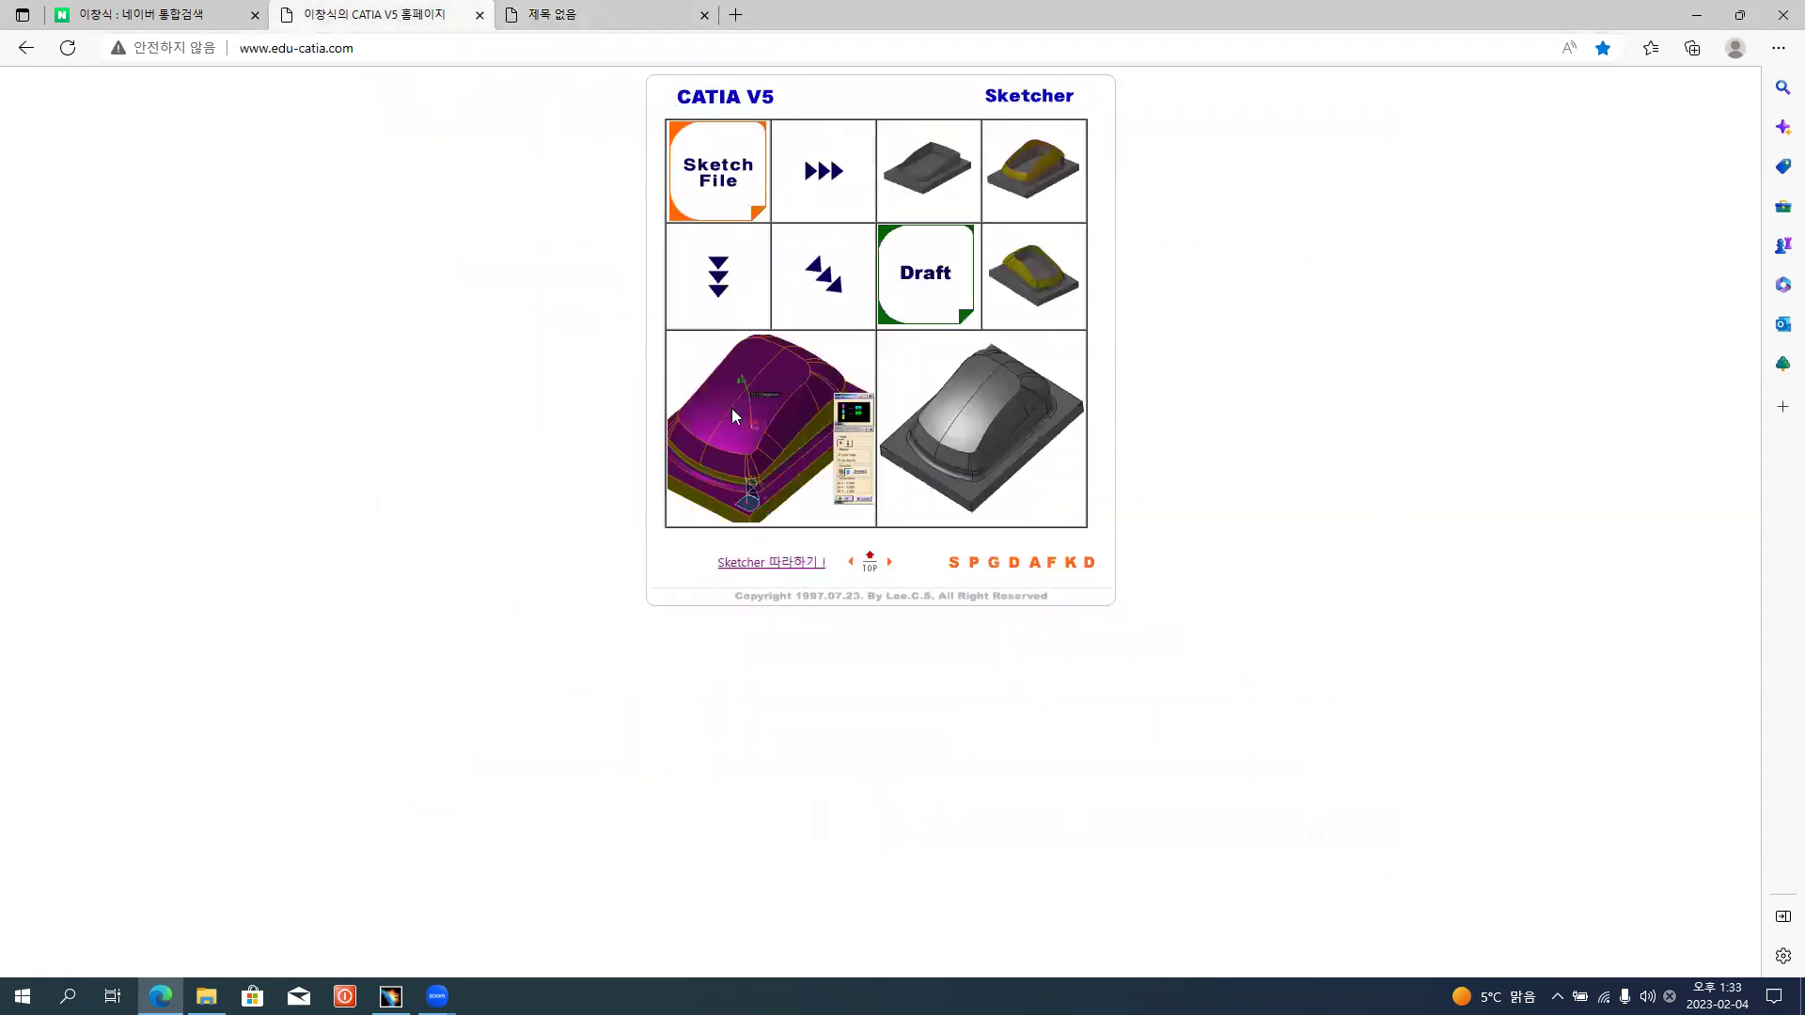
left_click(715, 179)
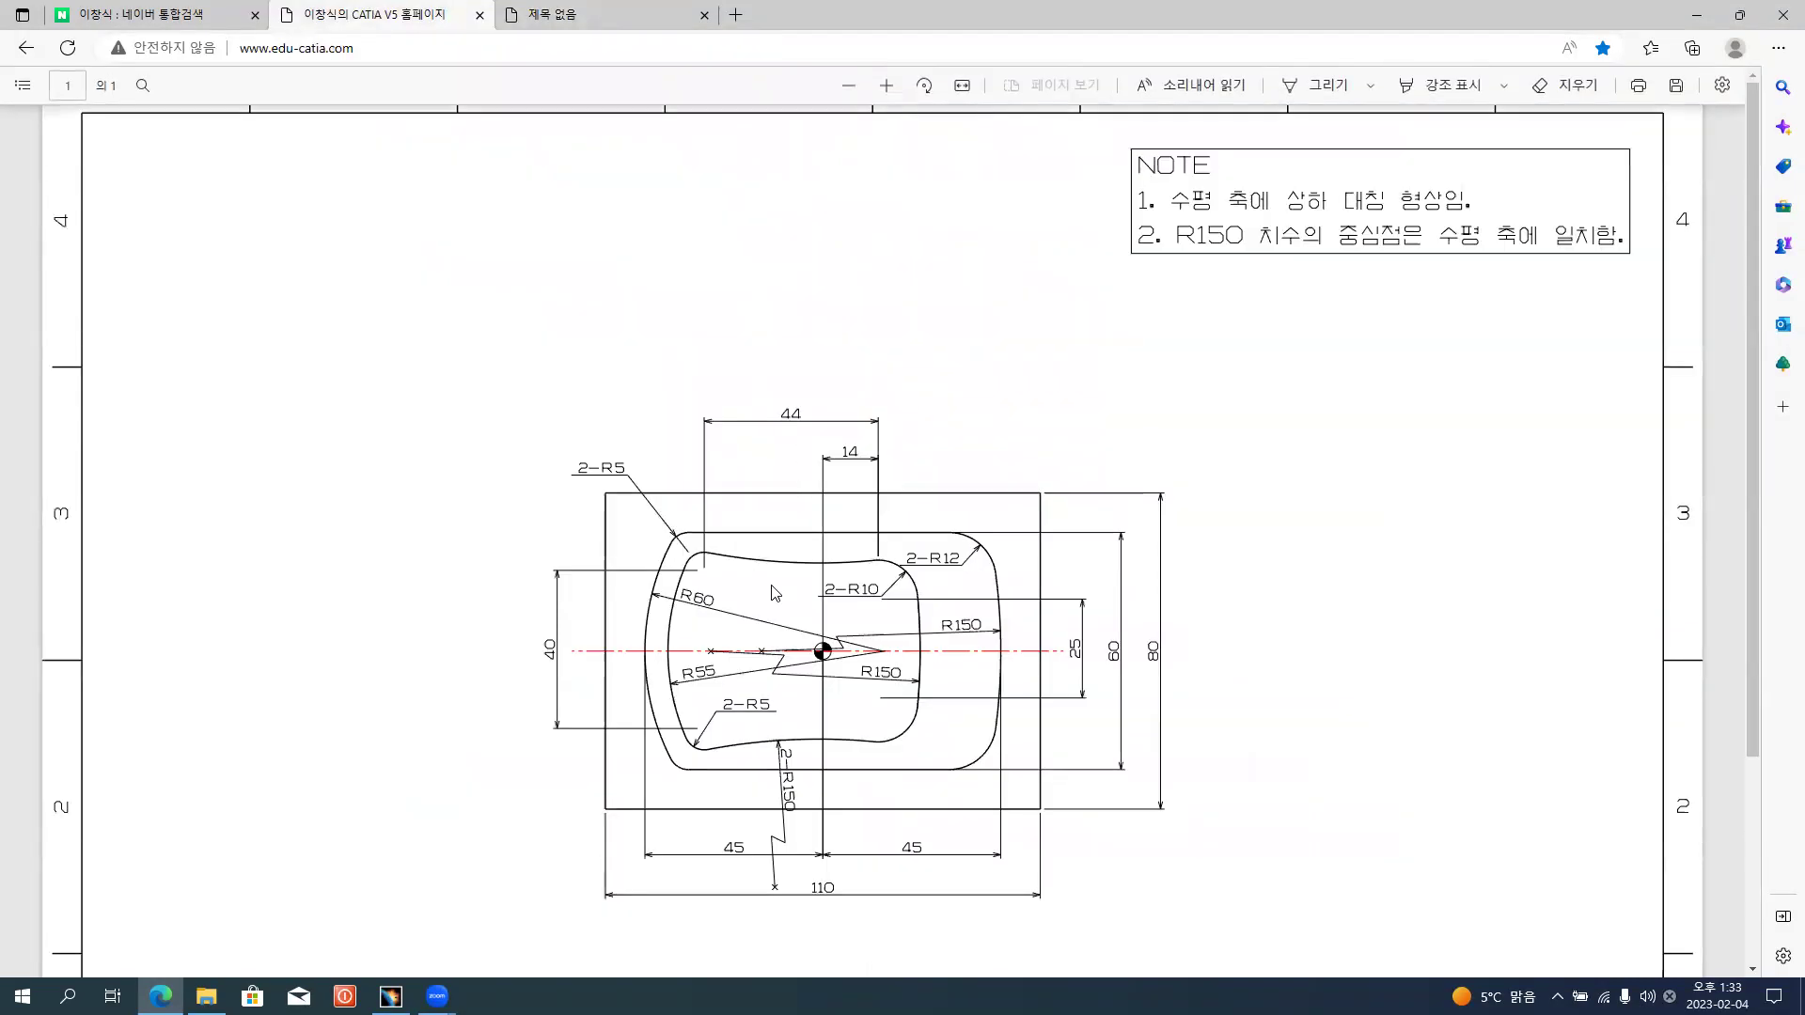
Examine the drawing's notes, symmetry axis, arc centres, radii and overall dimensions.
scroll(673, 637, "up", 3, "ctrl")
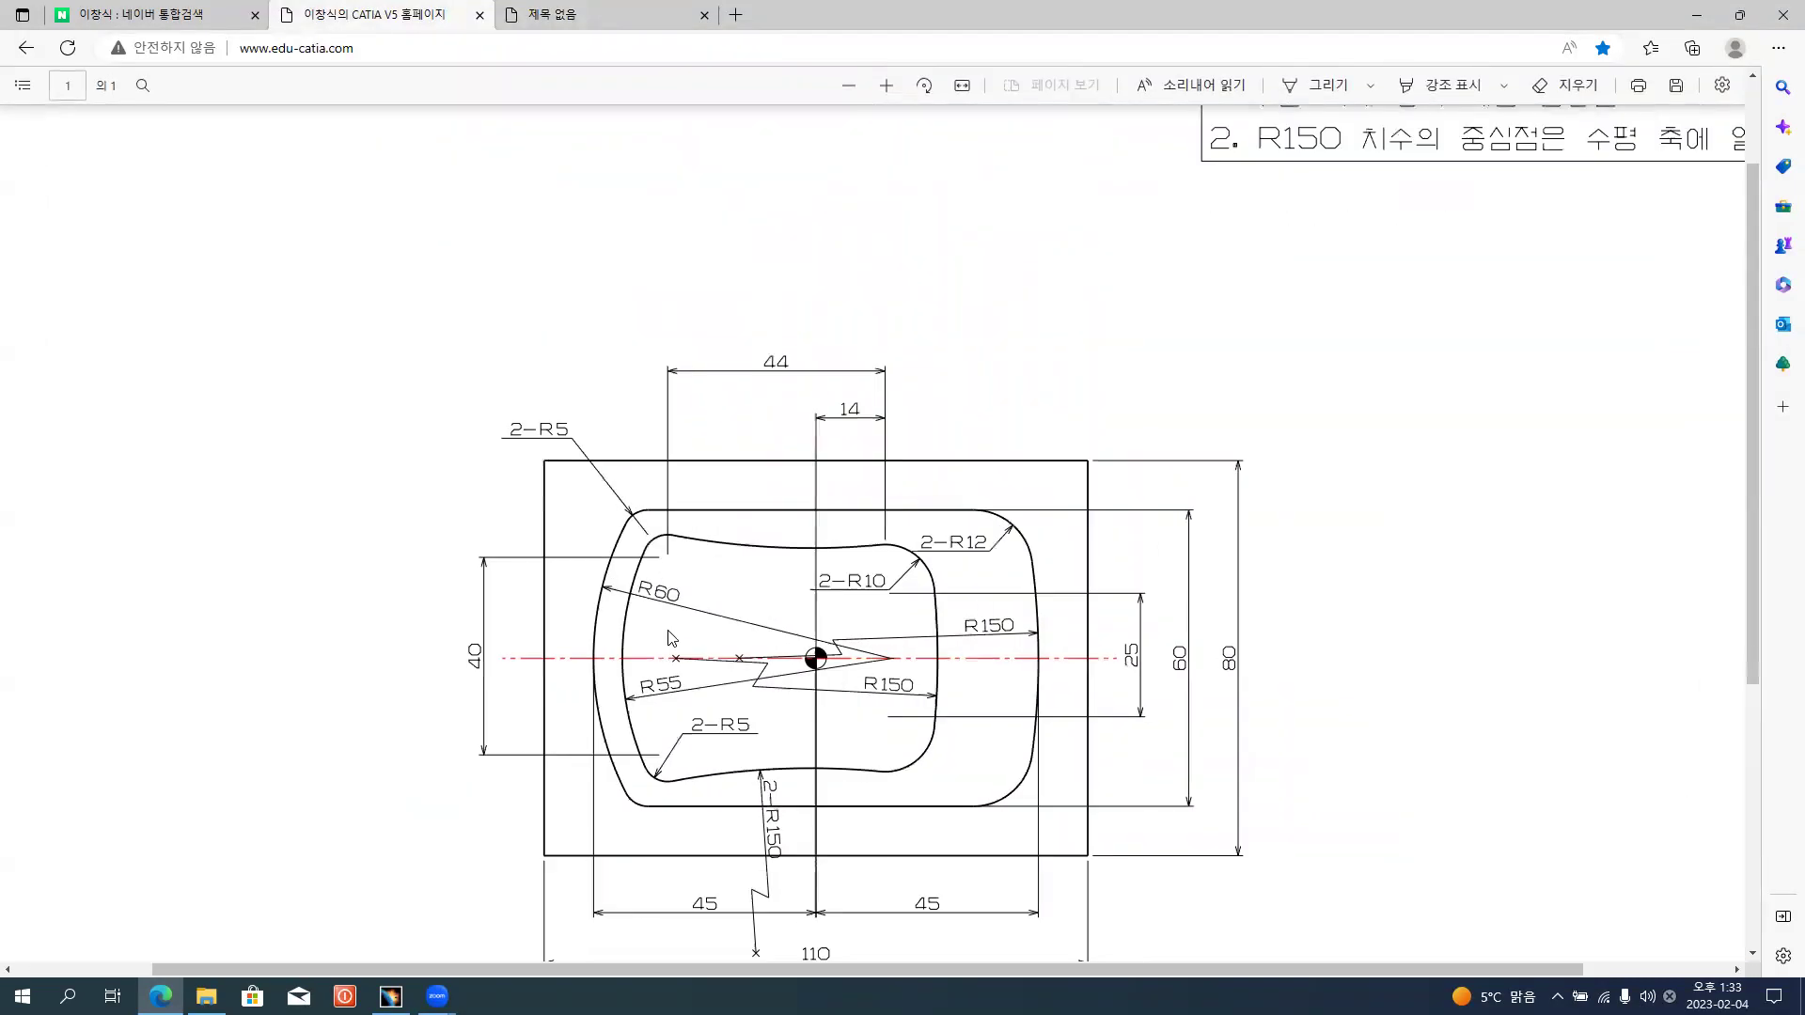
scroll(1531, 334, "up", 3)
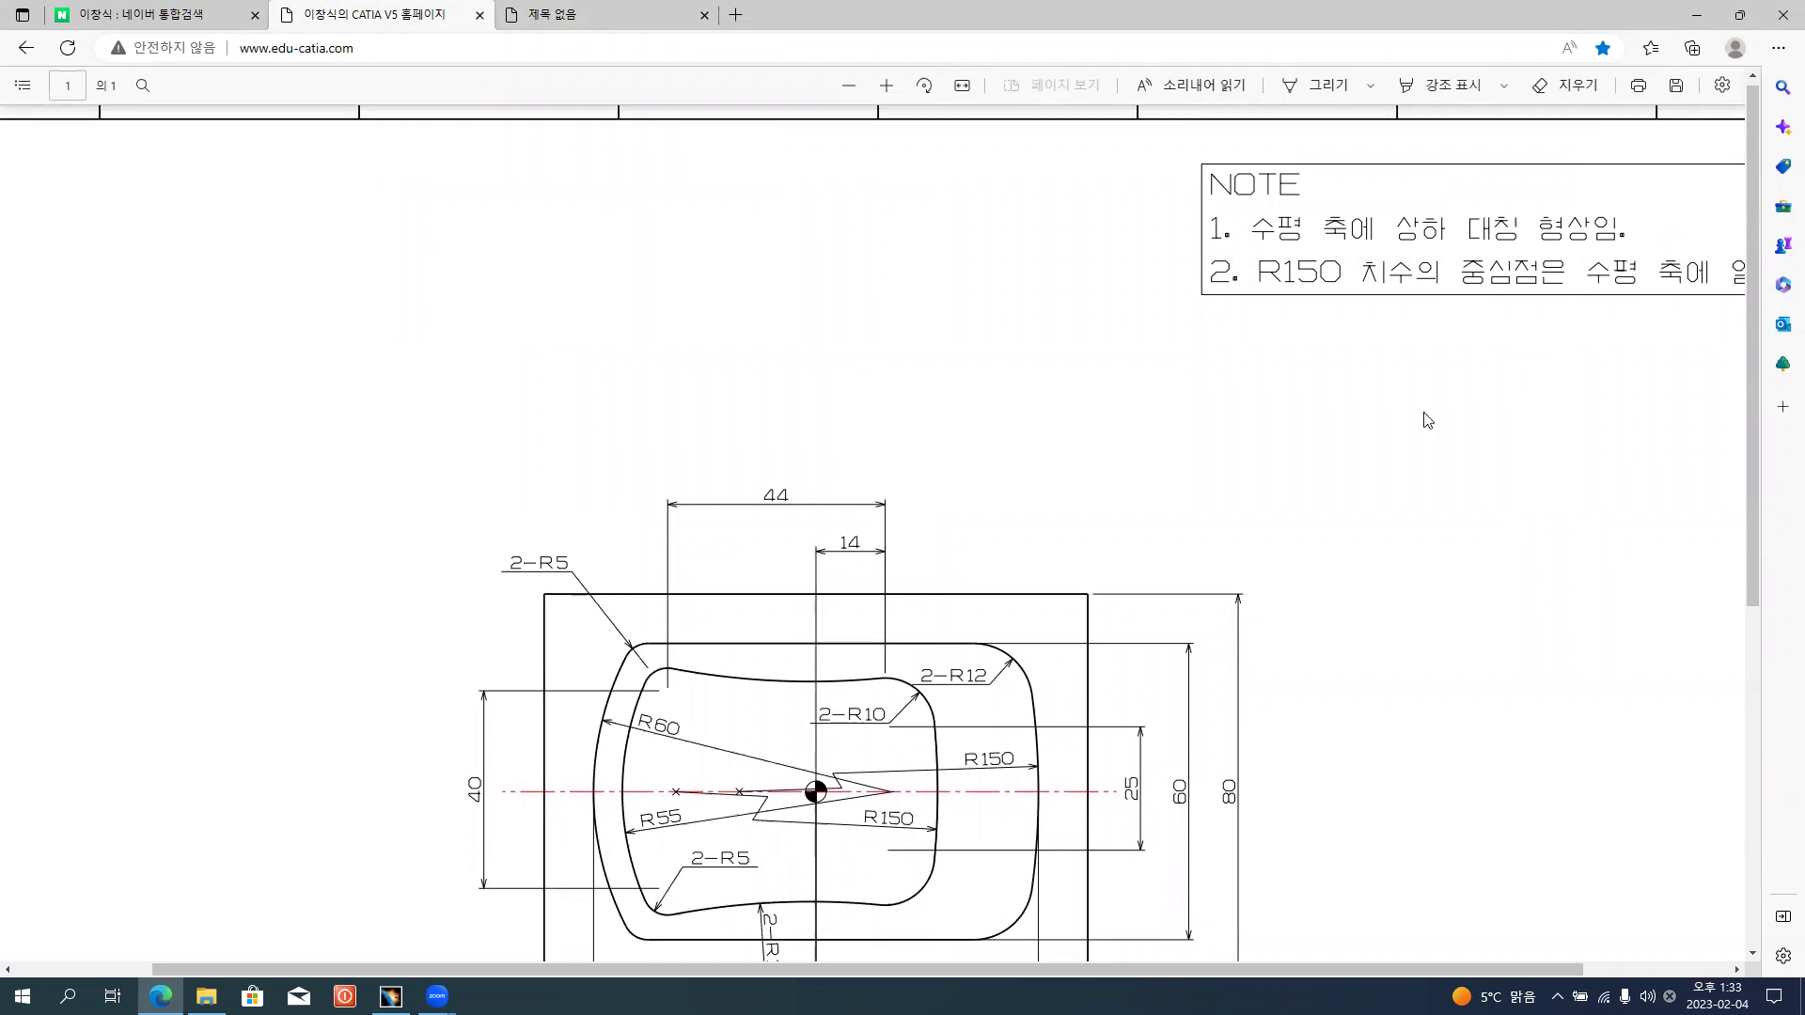
scroll(1324, 626, "down", 1, "ctrl")
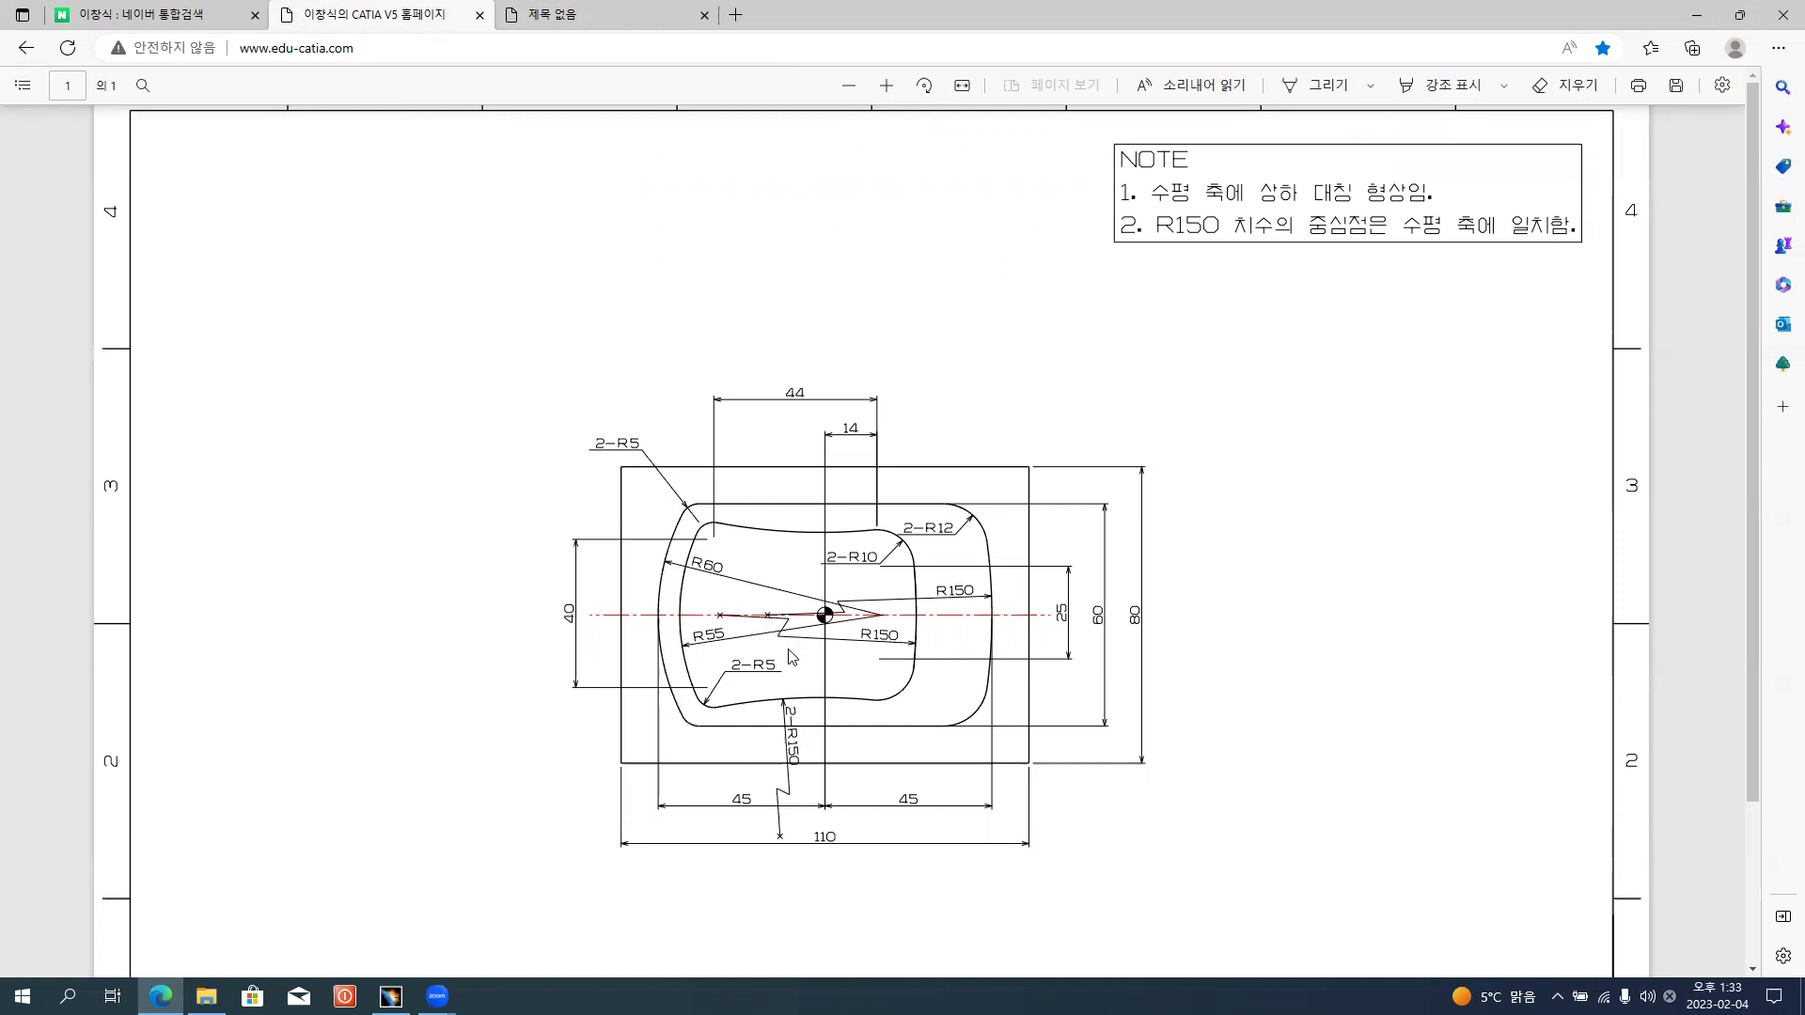
scroll(790, 650, "up", 2, "ctrl")
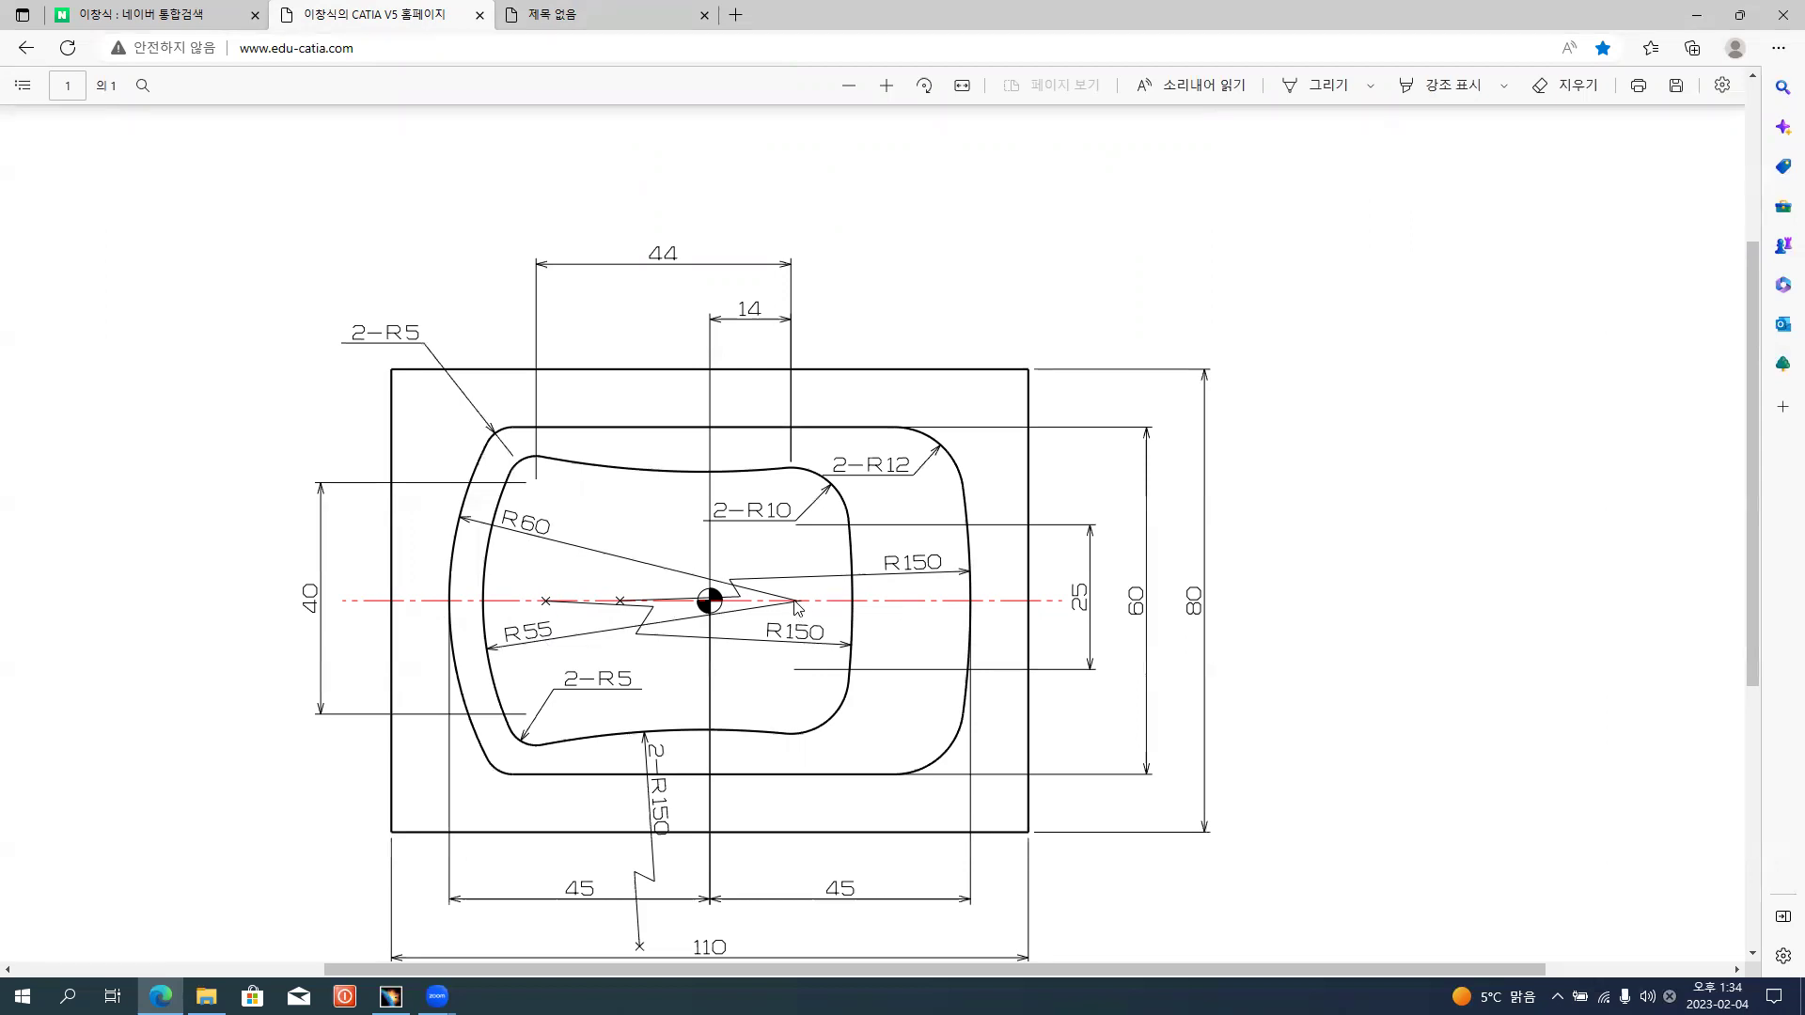
scroll(796, 607, "up", 3, "ctrl")
scroll(797, 618, "up", 2, "ctrl")
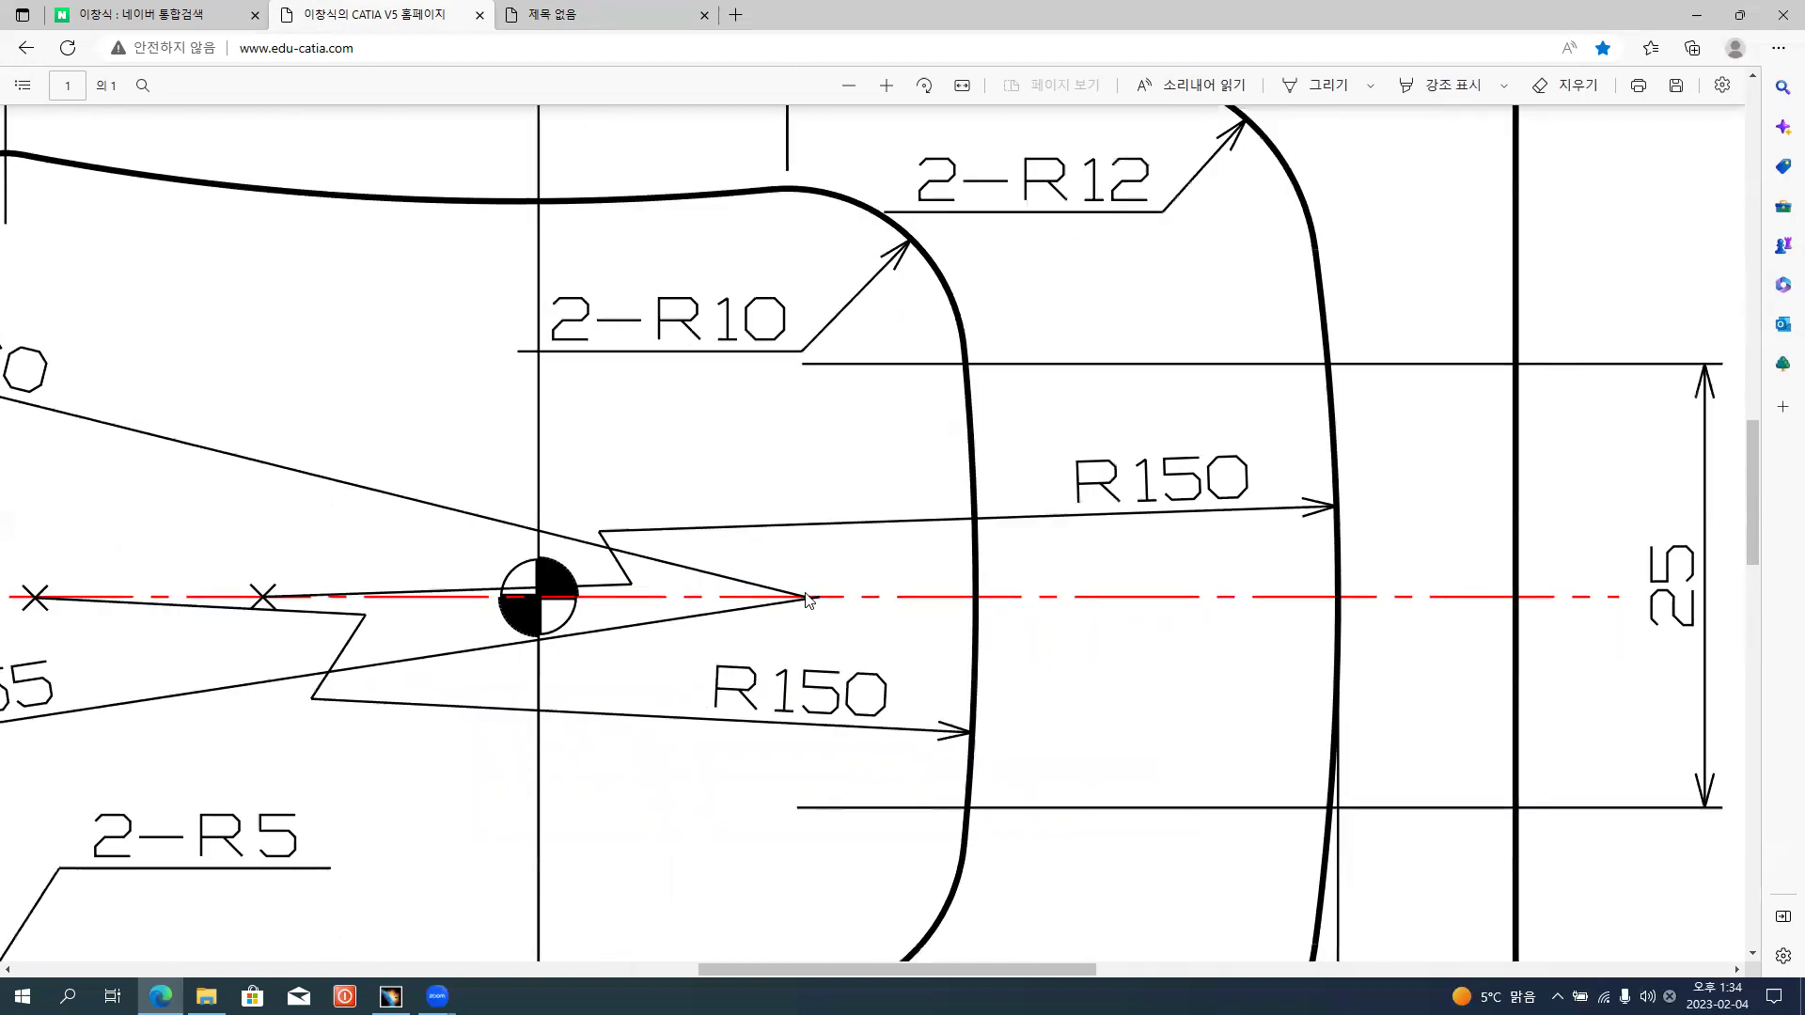
scroll(807, 594, "down", 4, "ctrl")
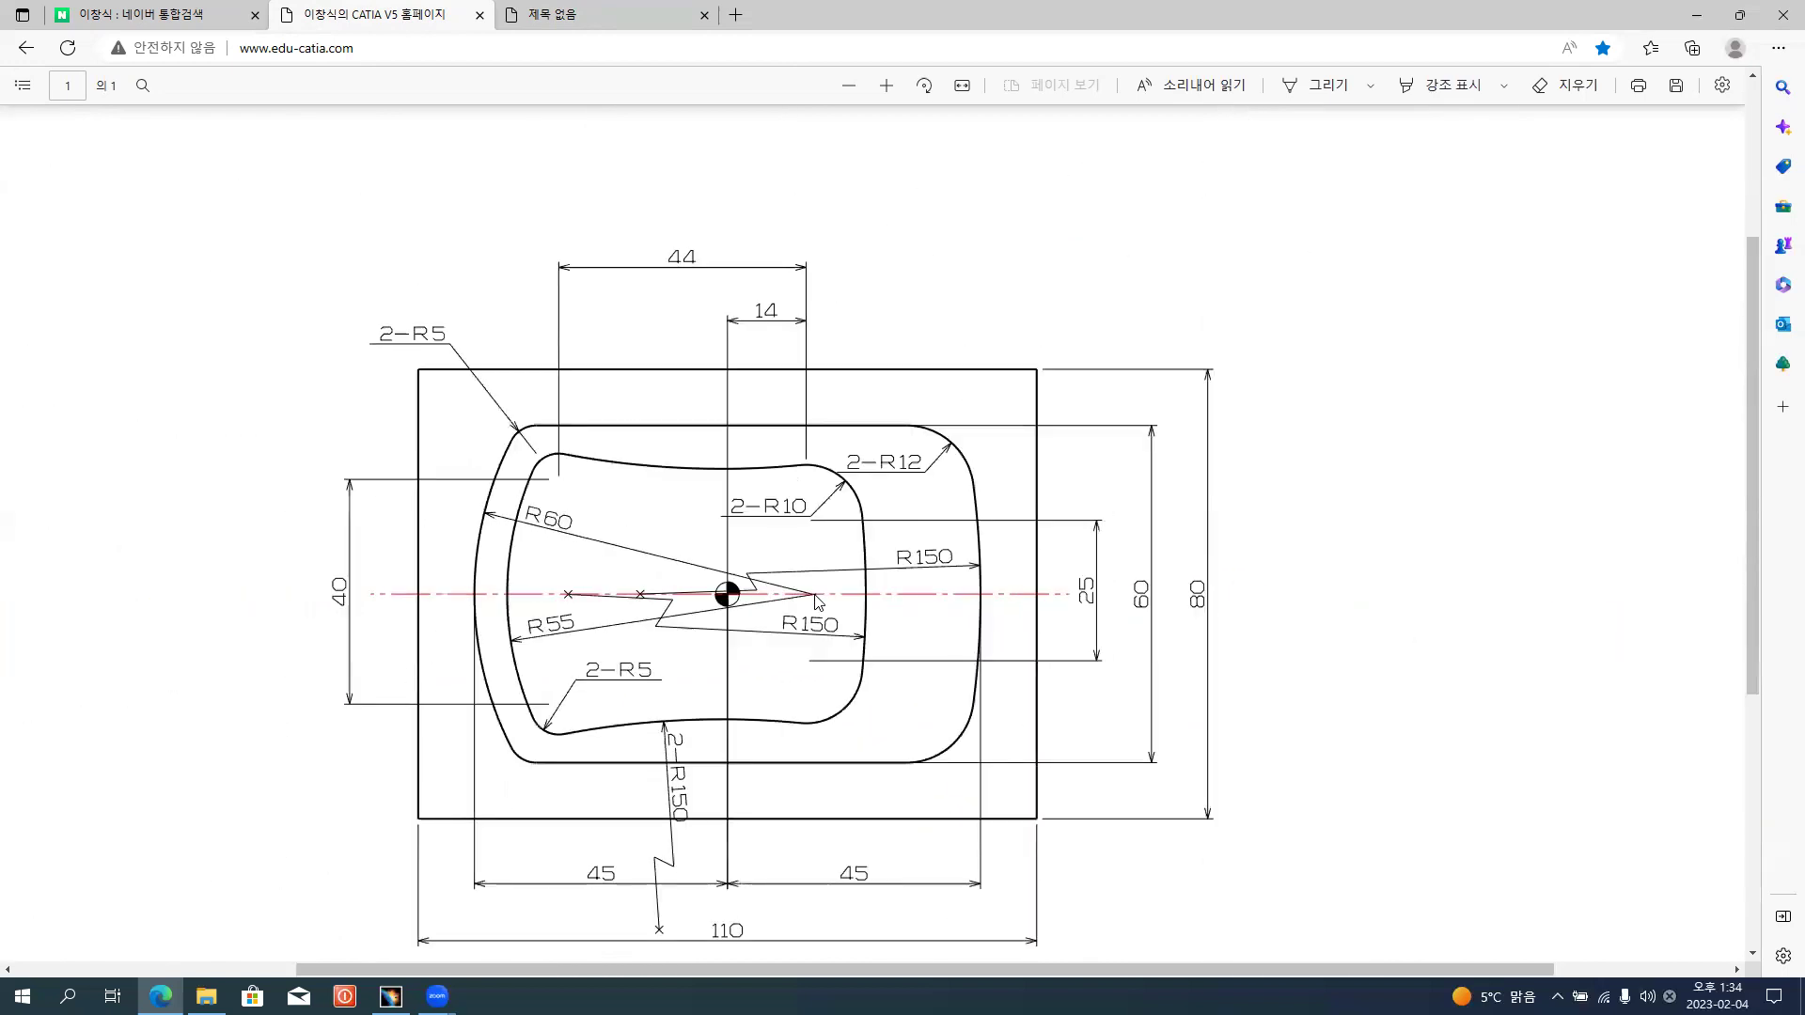
scroll(805, 607, "down", 1, "ctrl")
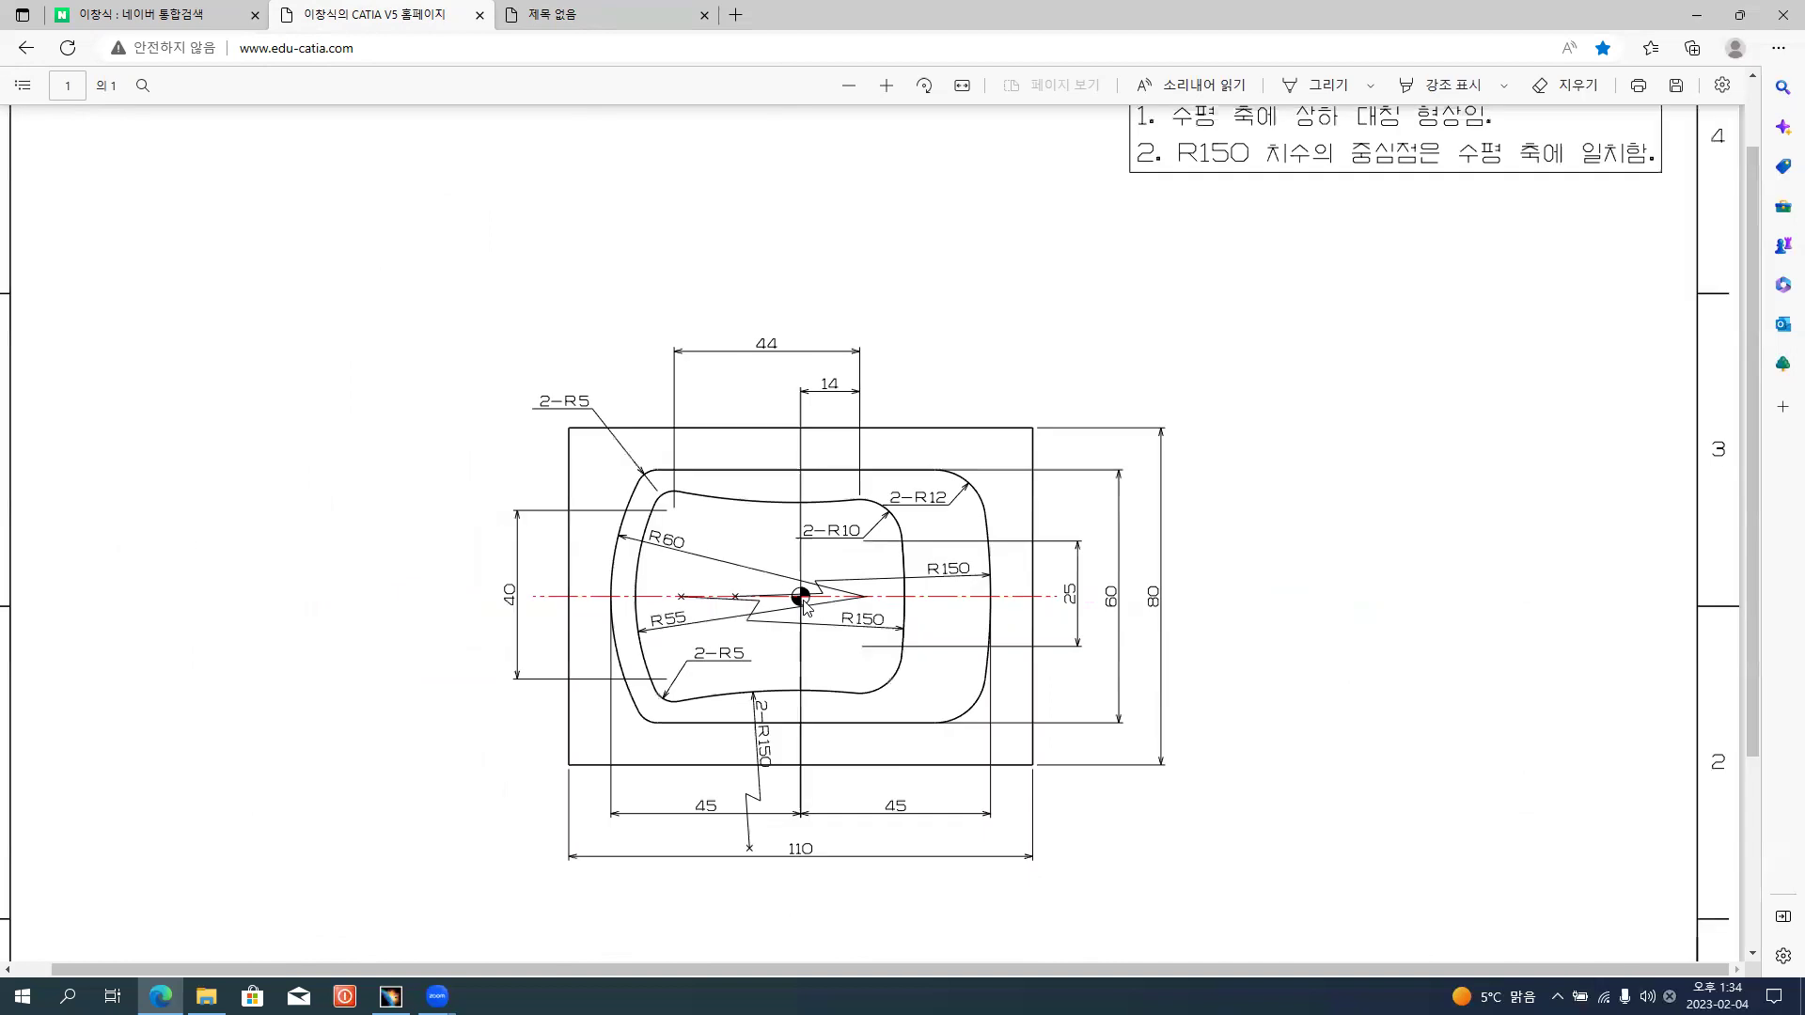
scroll(805, 601, "down", 1)
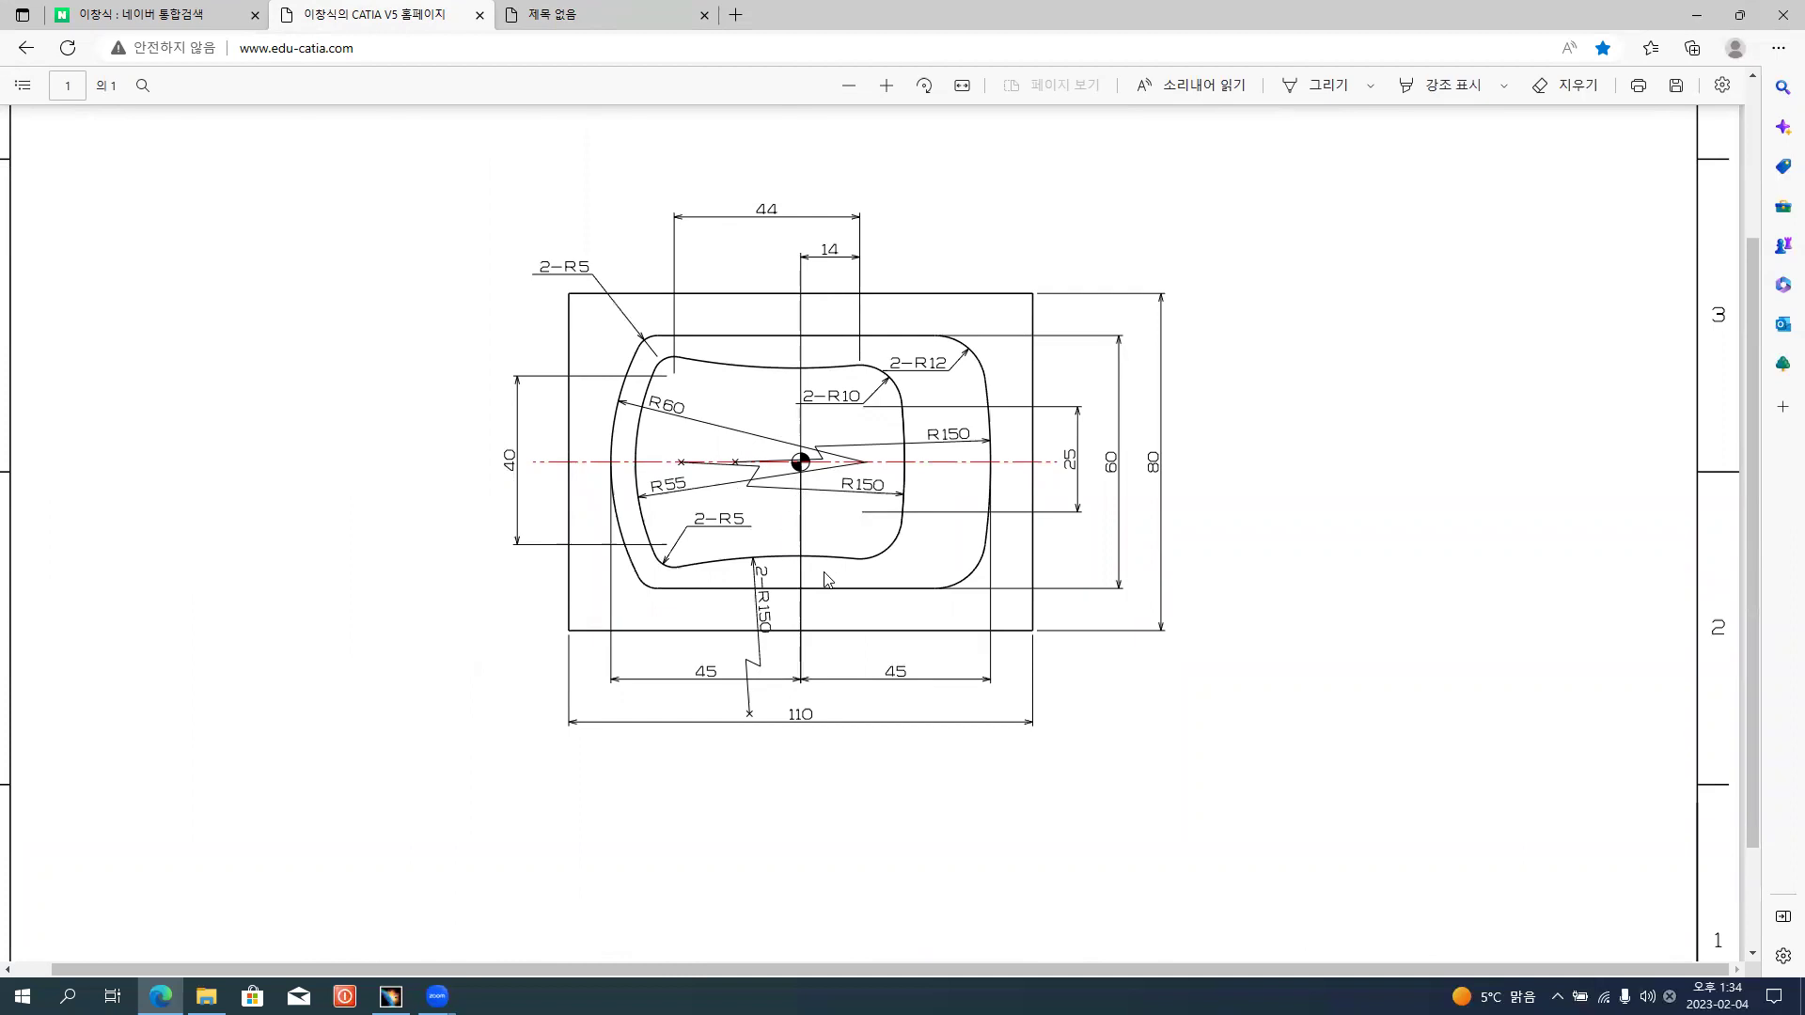
Switch to CATIA V5 and start a sketch on the xy plane of the part.
key("alt+Tab")
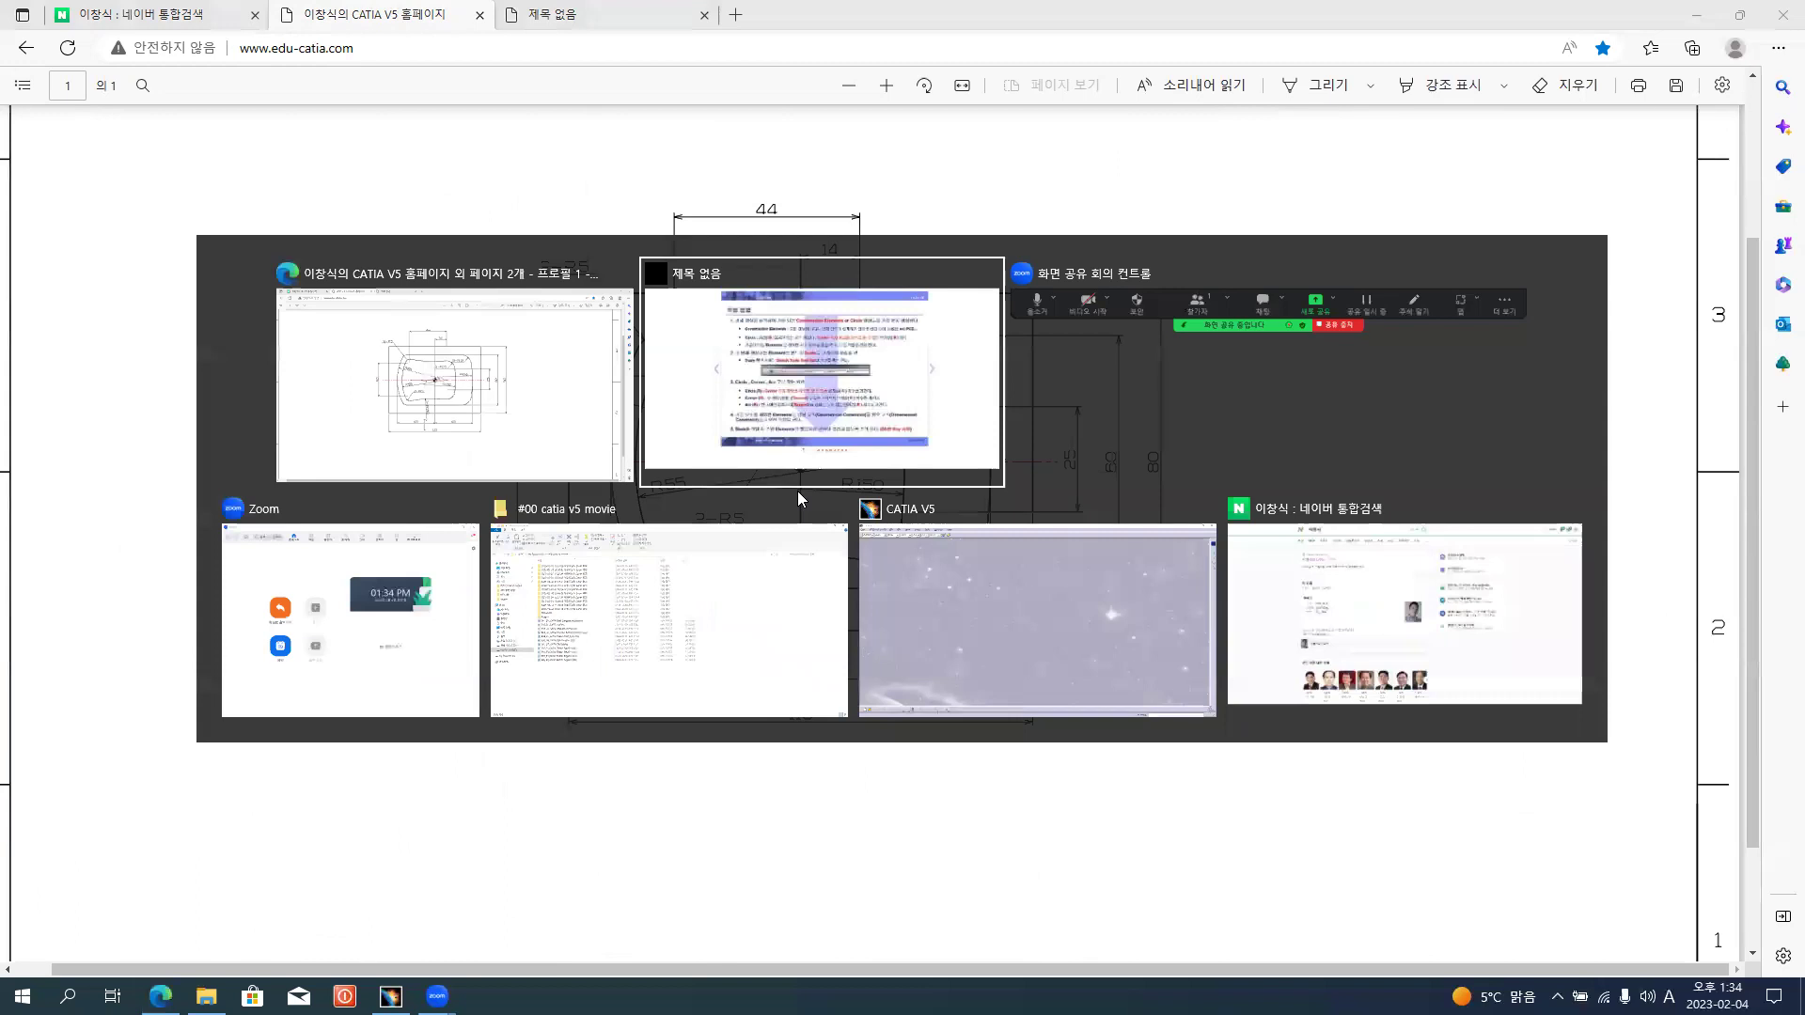
left_click(1040, 607)
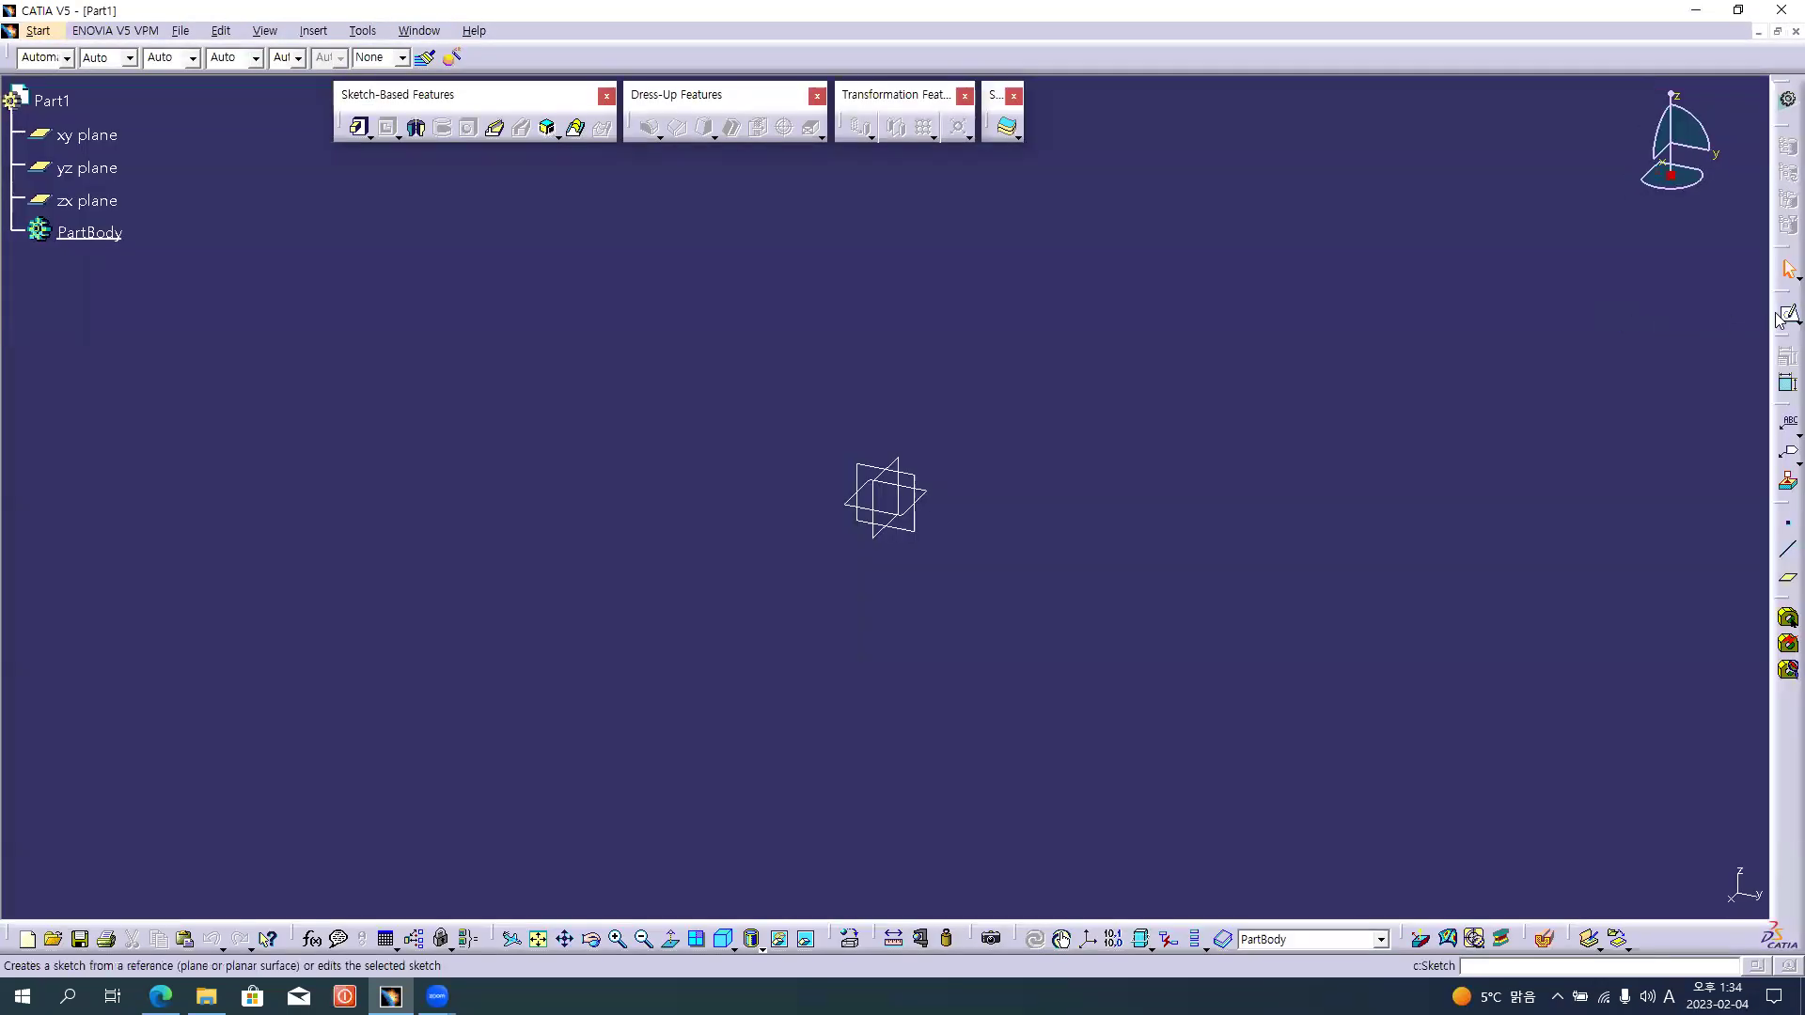
left_click(1790, 313)
left_click(86, 136)
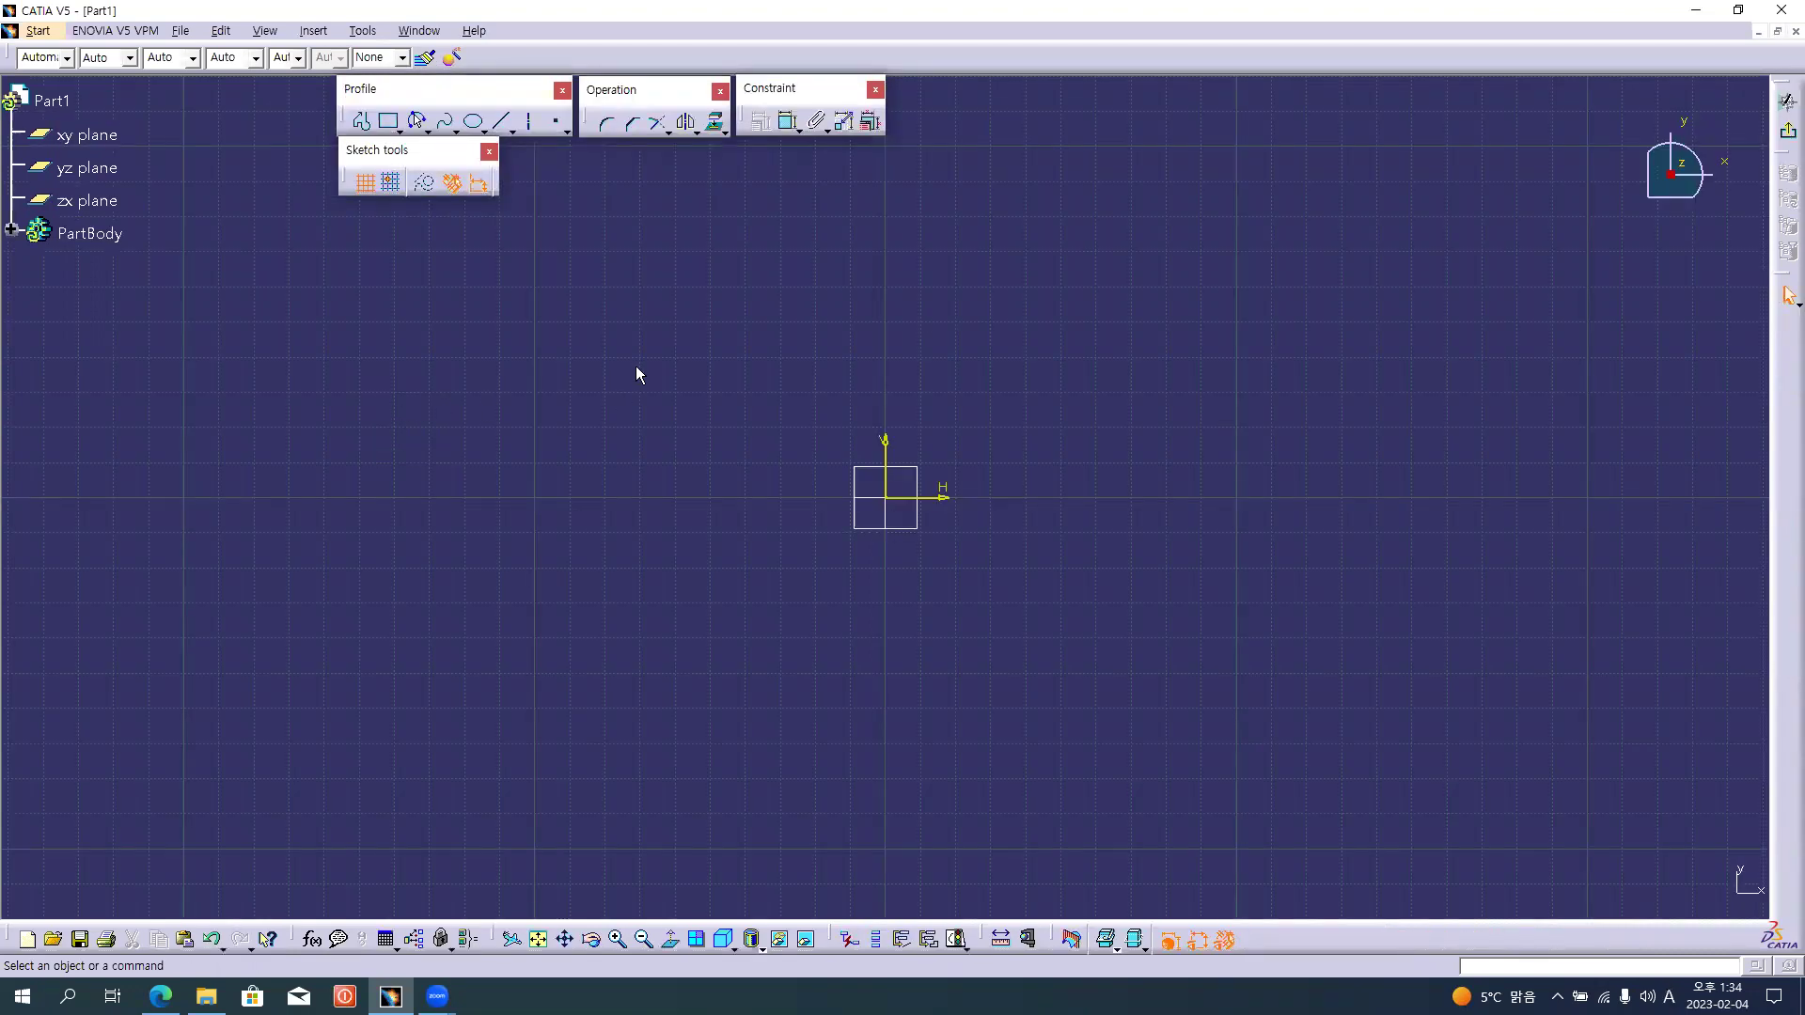
Review the reference drawing and the sketching methodology guide in the browser, and return to the CATIA V5 sketch.
key("alt+Tab")
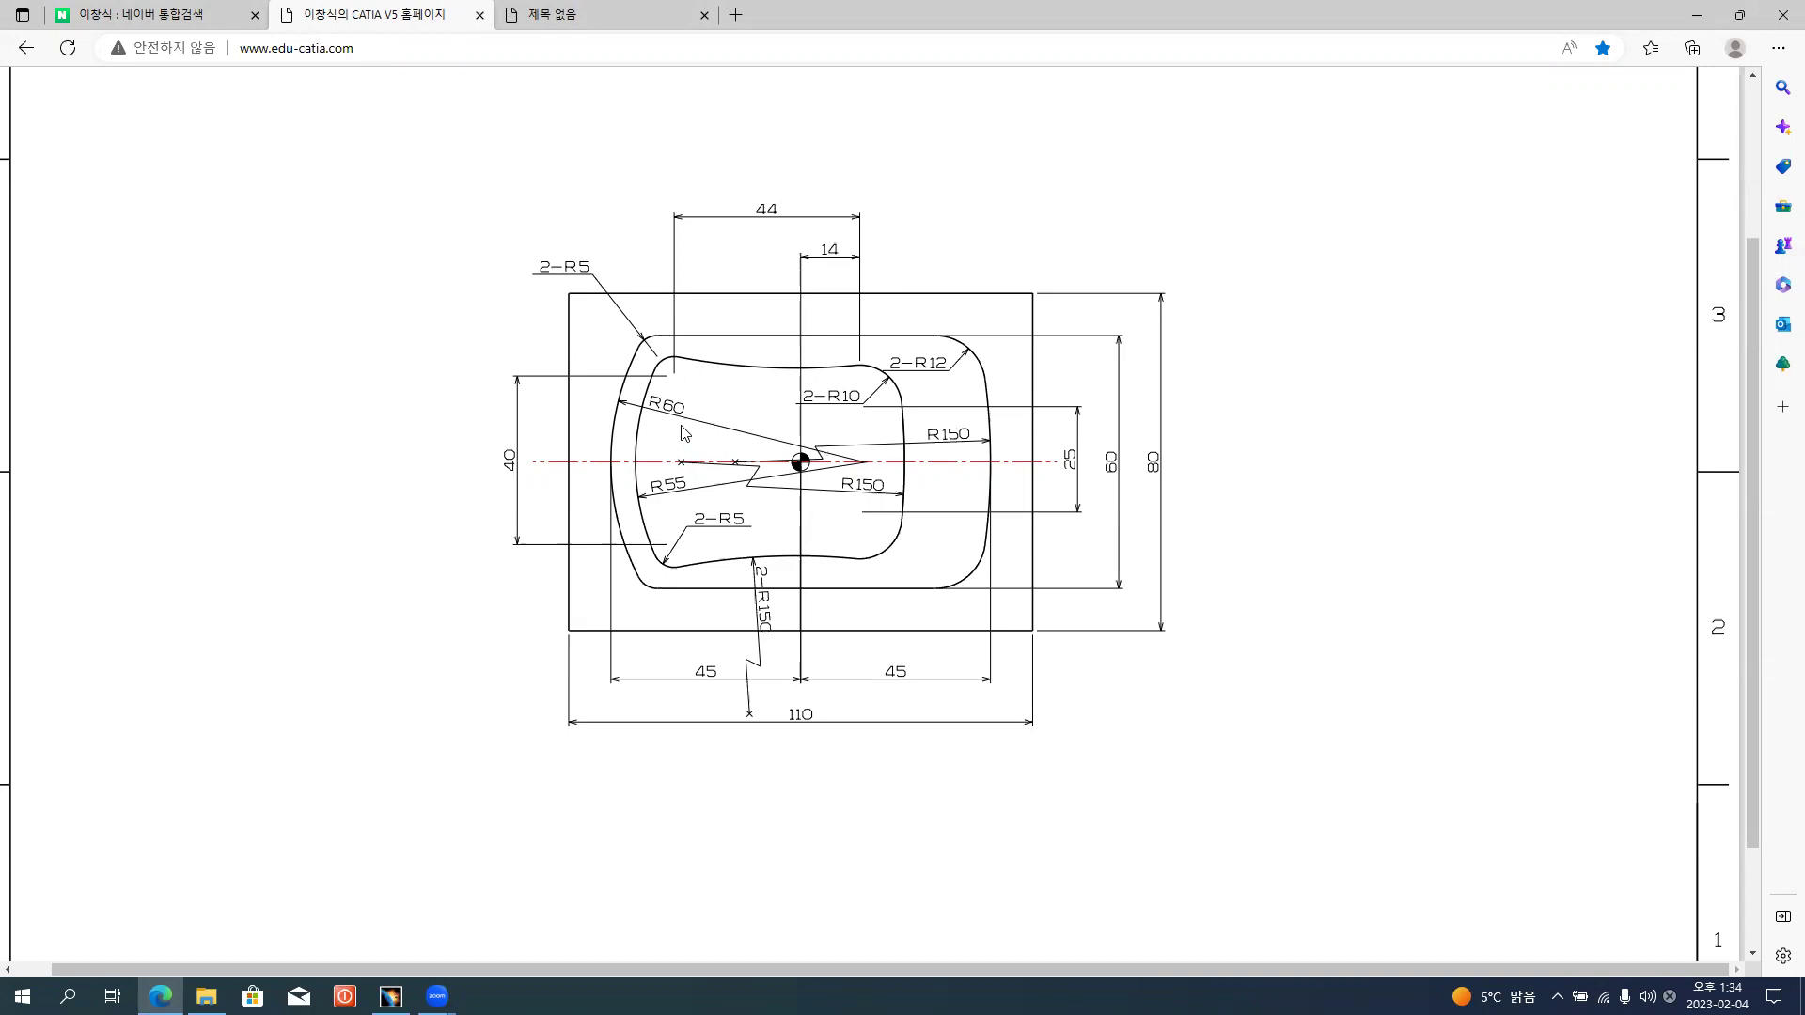
key("alt+Tab")
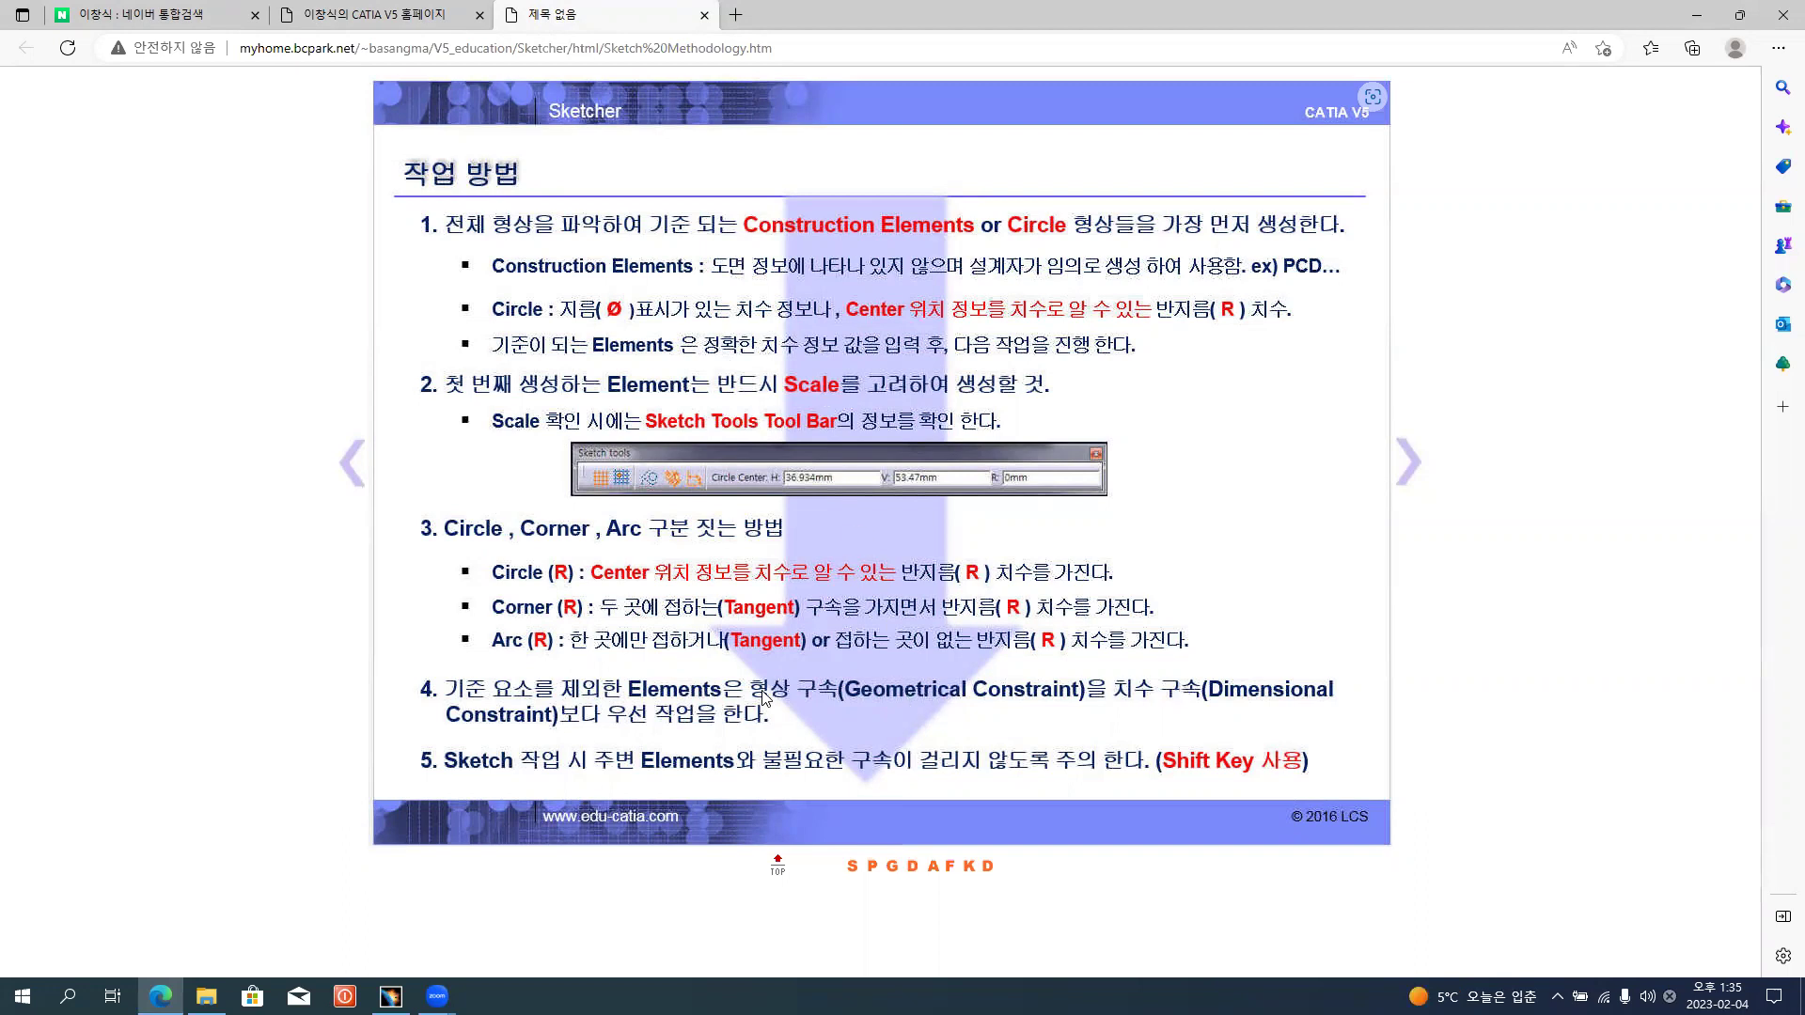
key("alt+Tab")
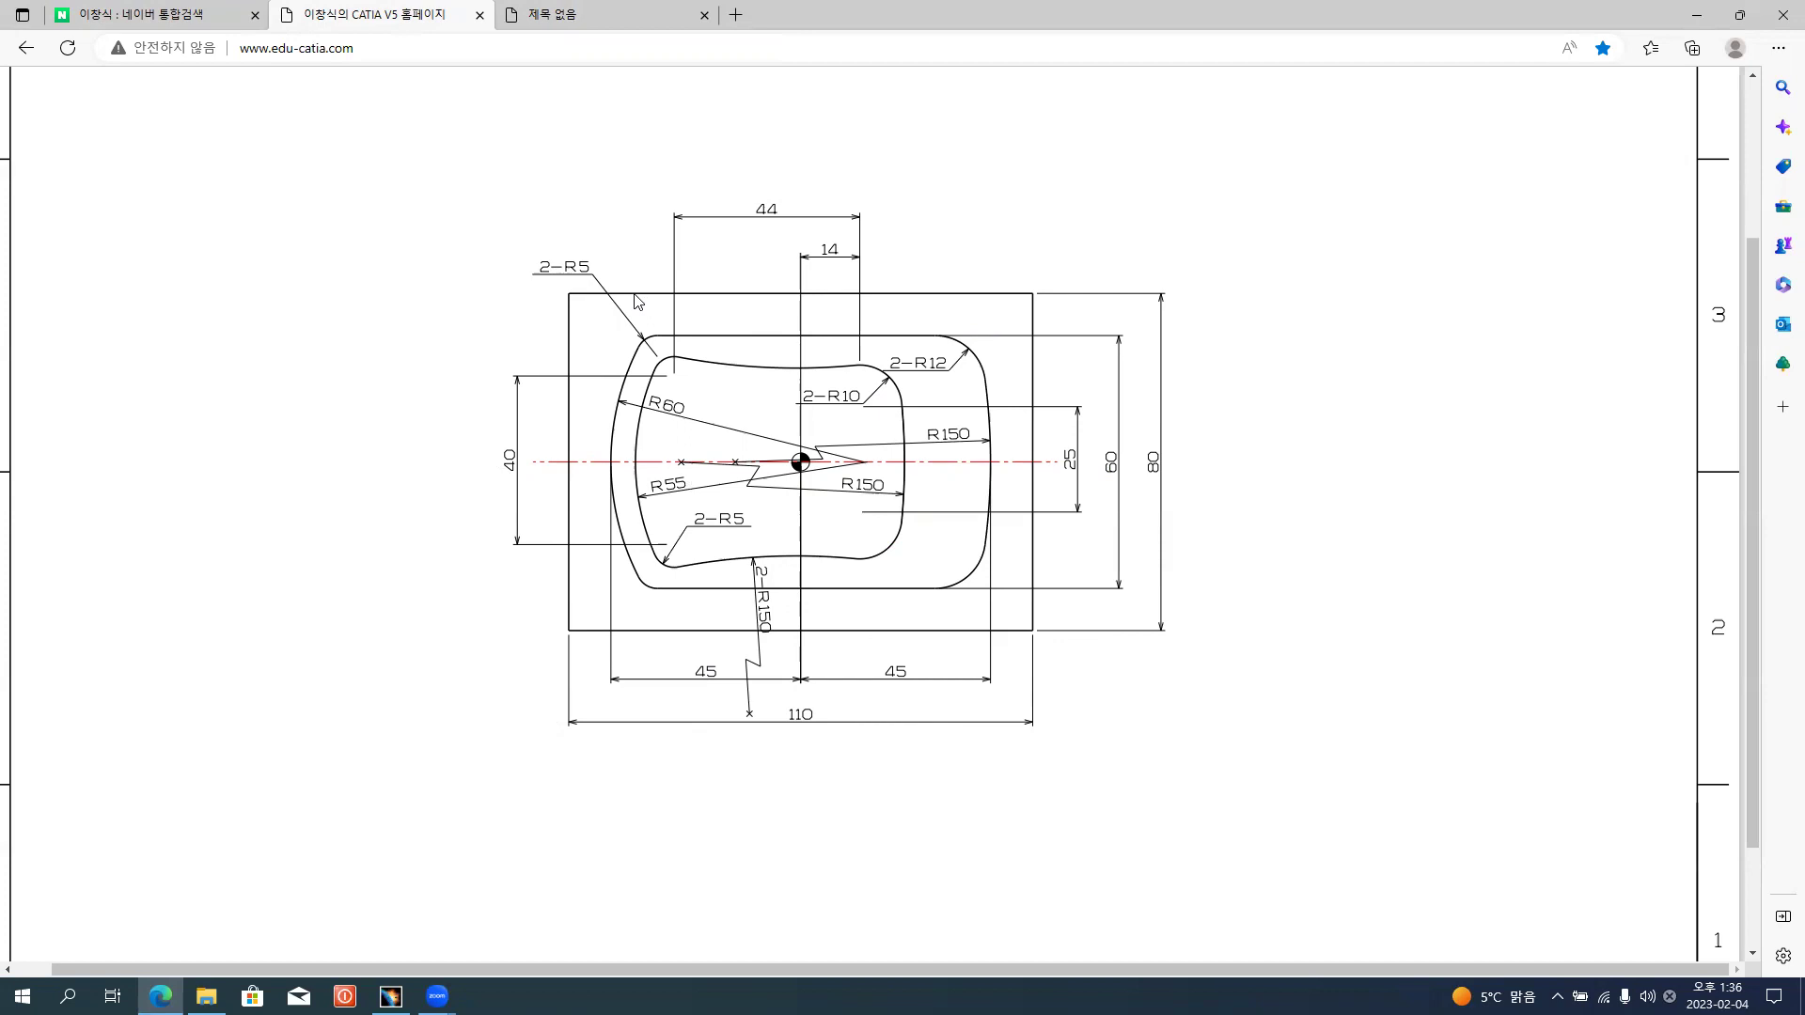
key("alt+Tab")
key("alt+Tab")
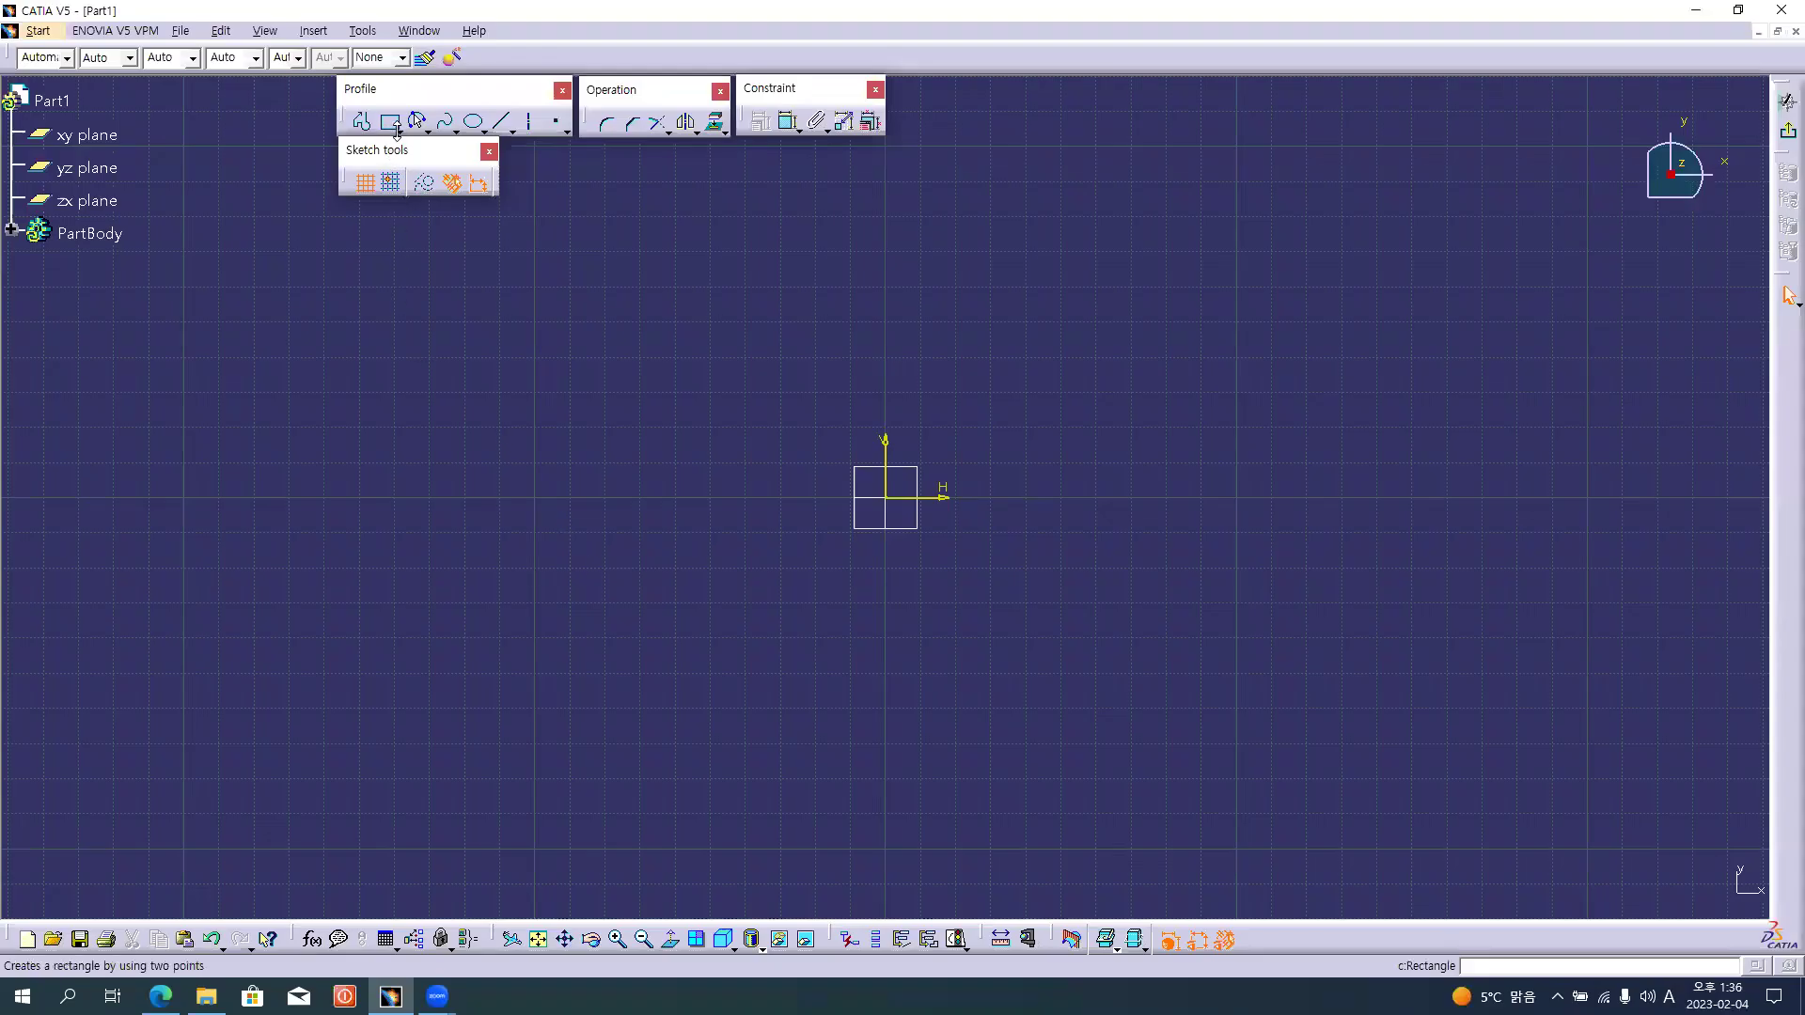
Sketch a centered rectangle about 115 mm wide and 68 mm high on the sketch origin, checking the proportions against the drawing.
left_click(398, 131)
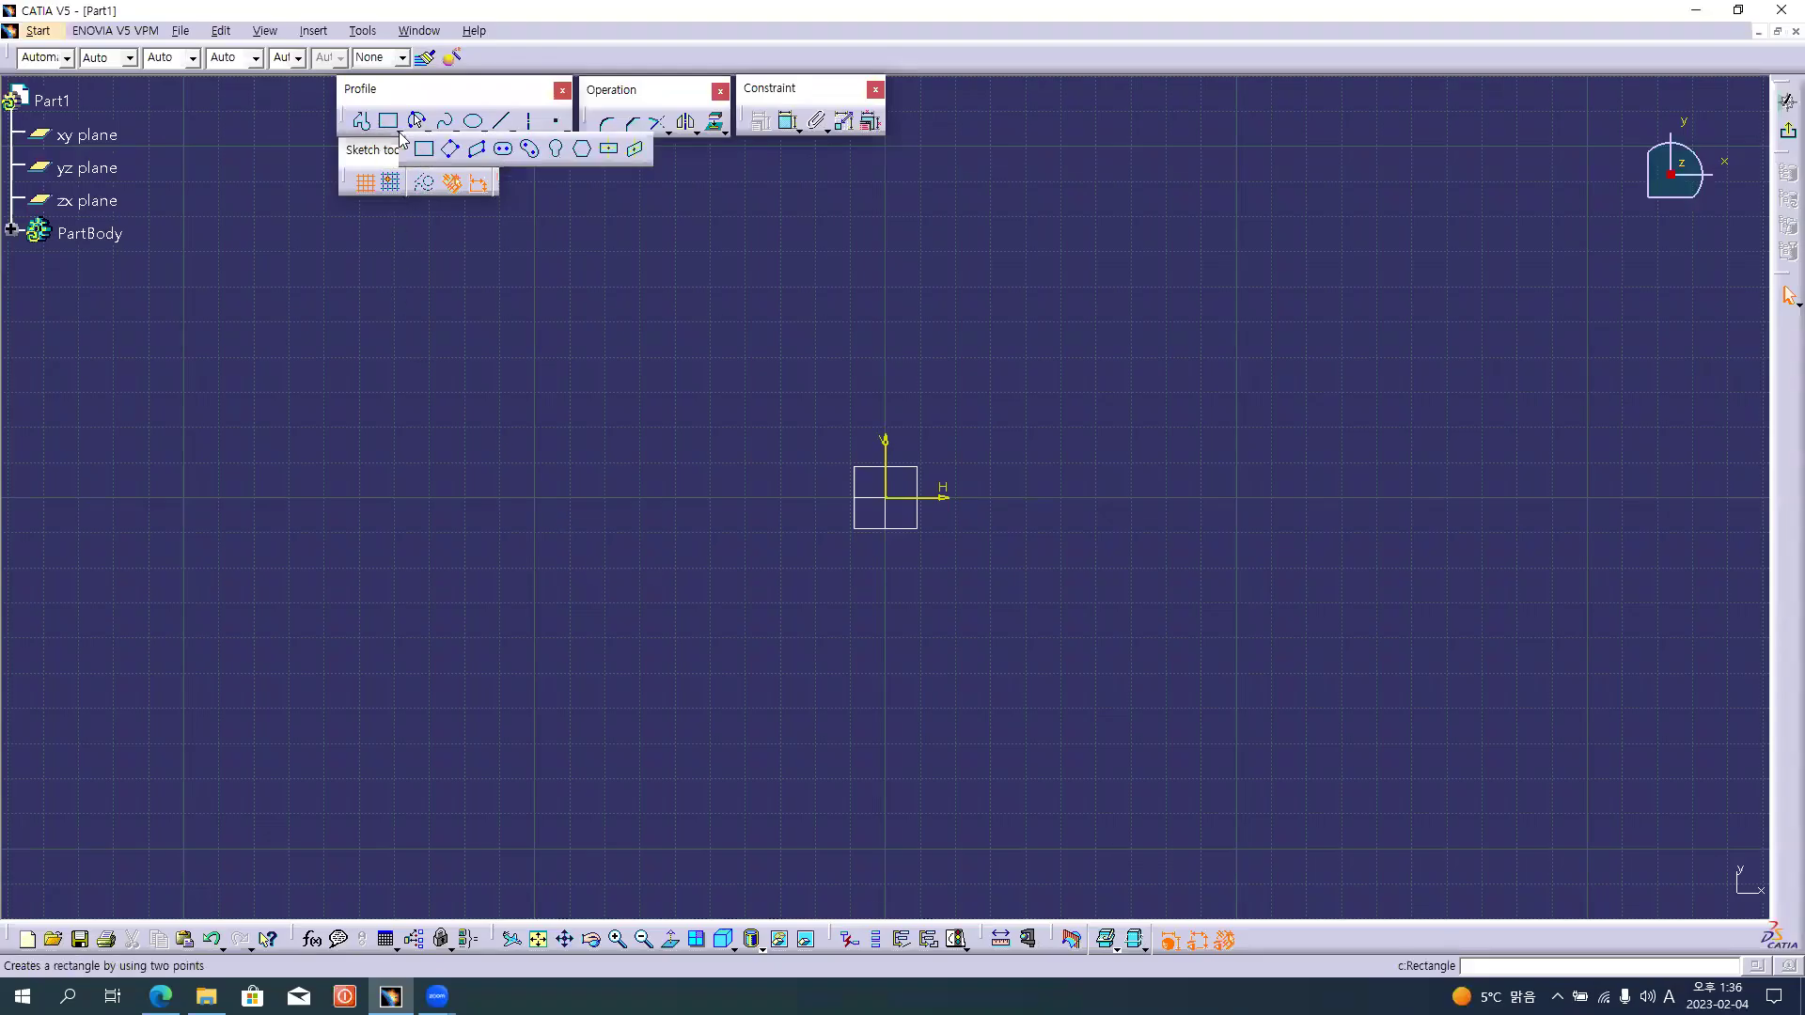
left_click(608, 154)
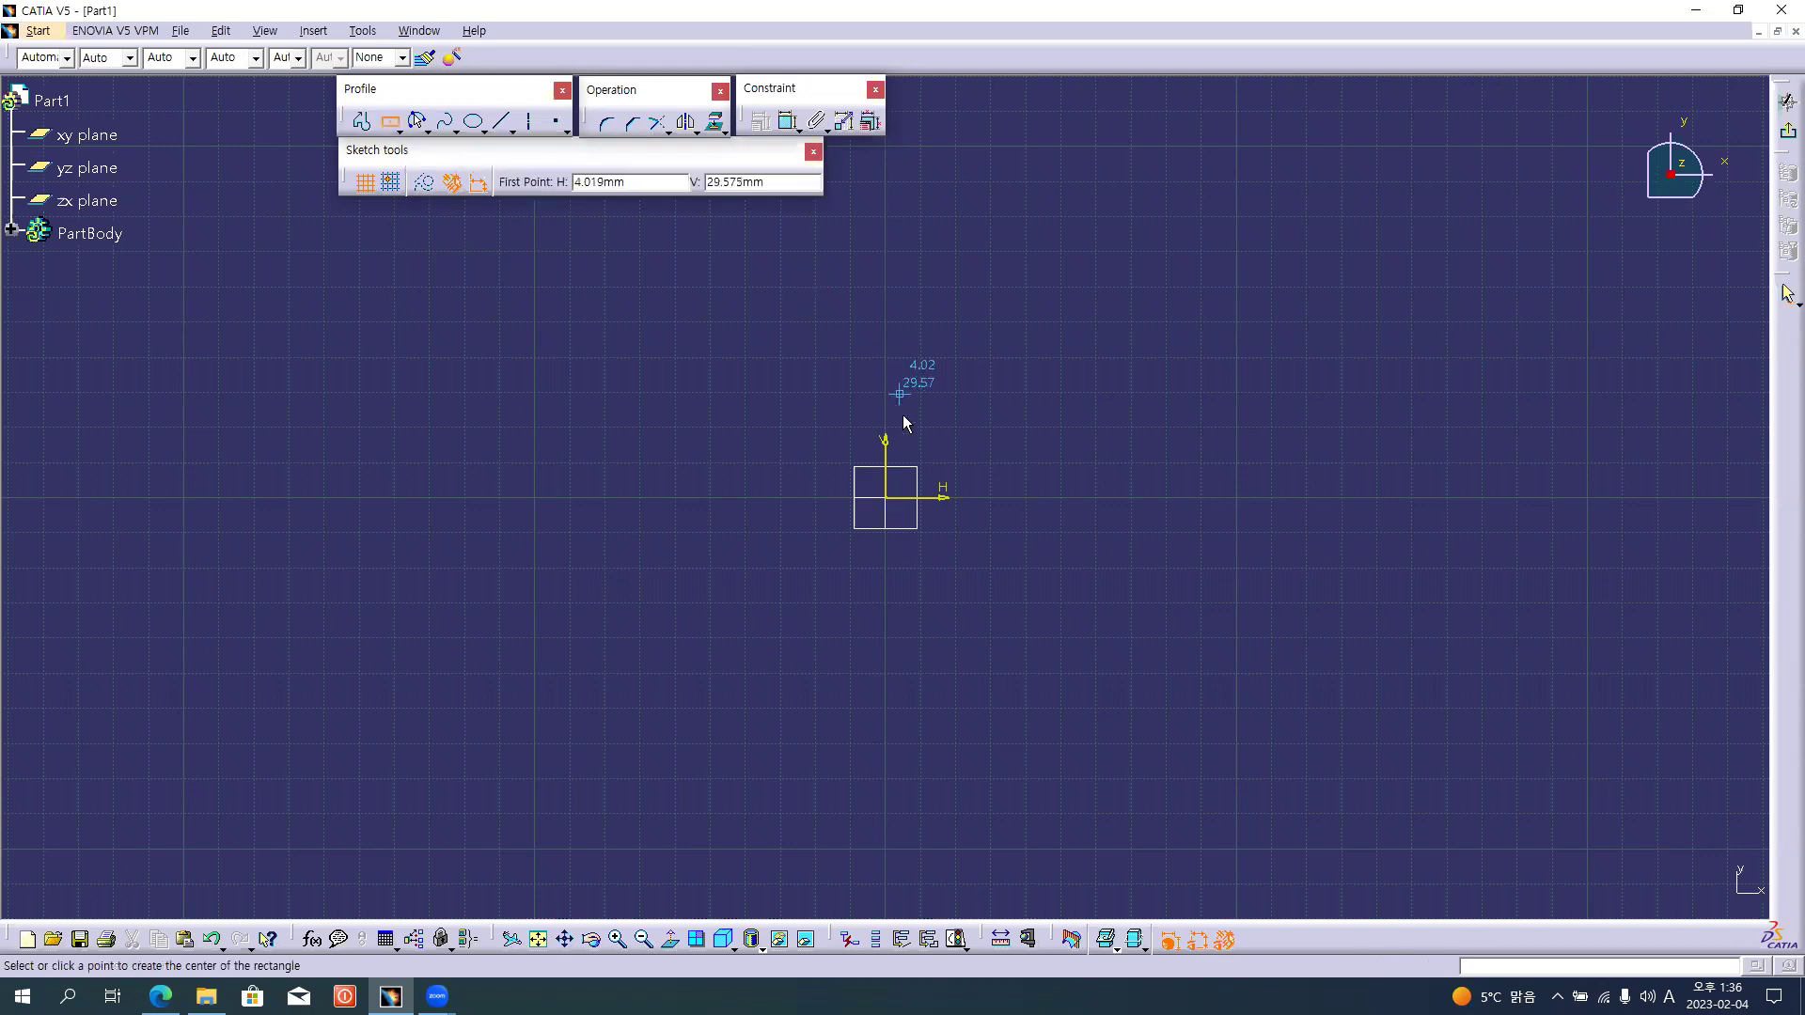
left_click(898, 506)
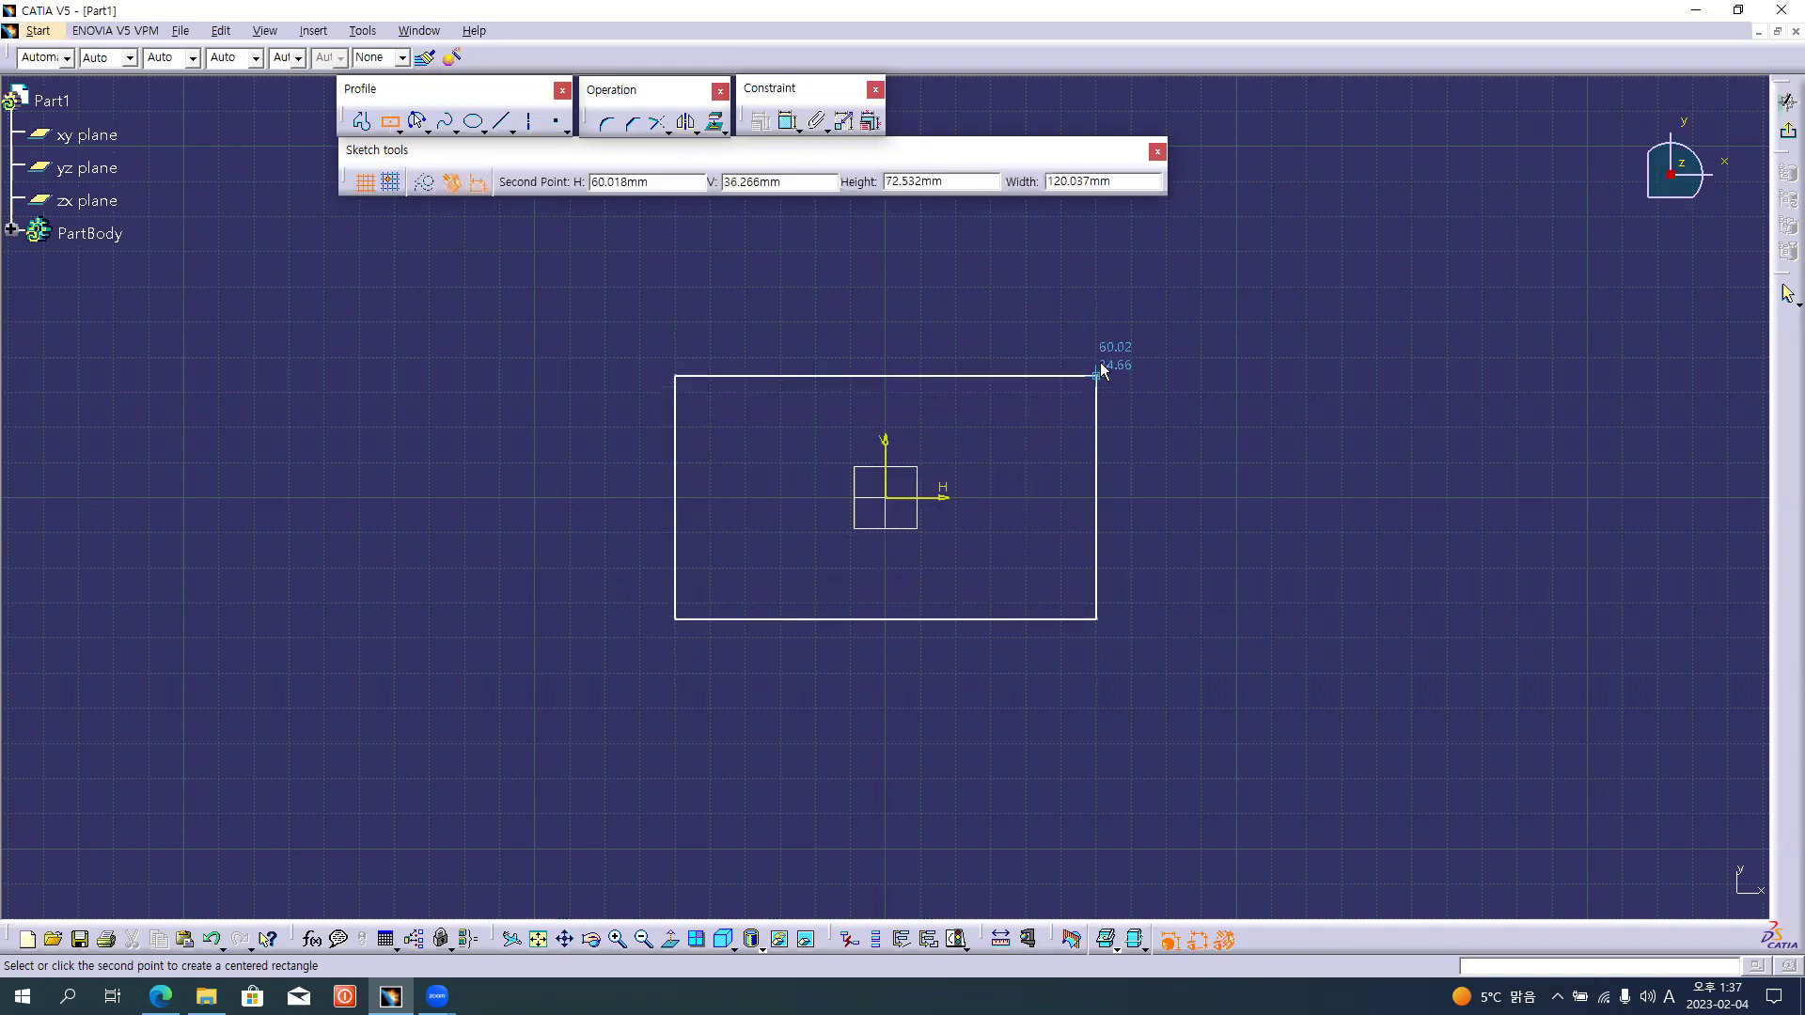
key("alt+Tab")
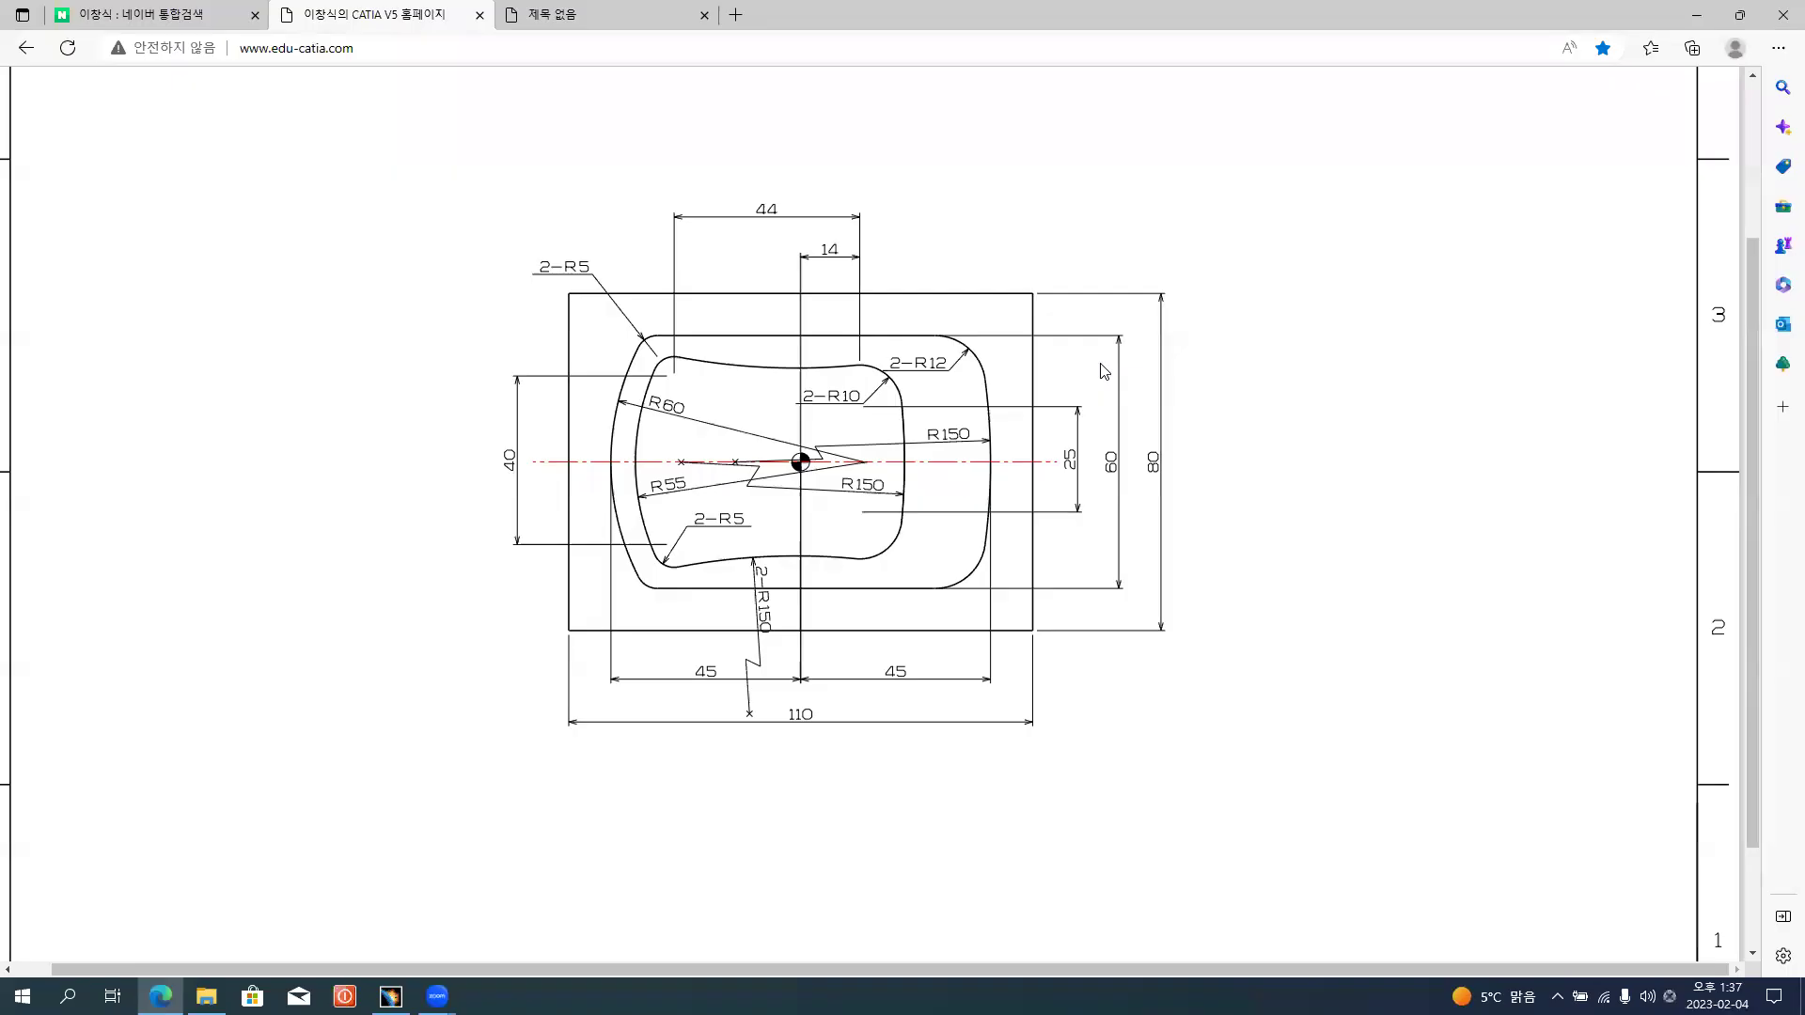
key("alt+Tab")
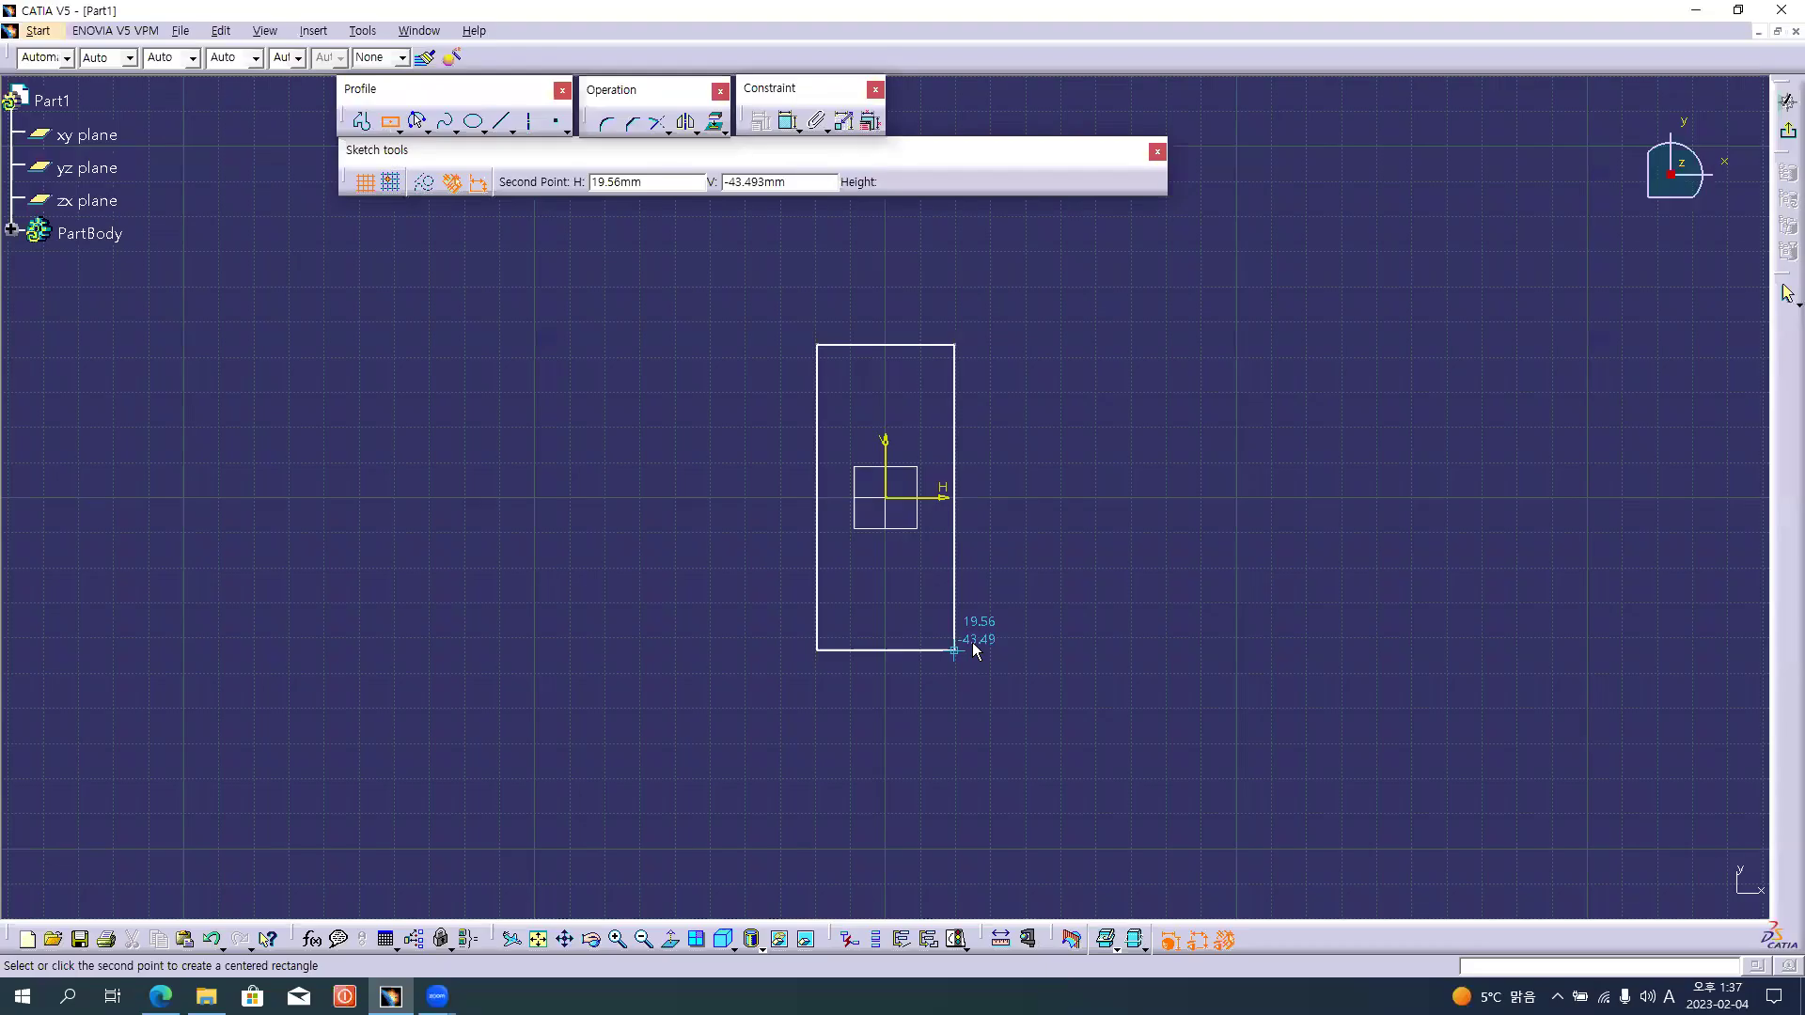
left_click(1087, 378)
left_click(751, 269)
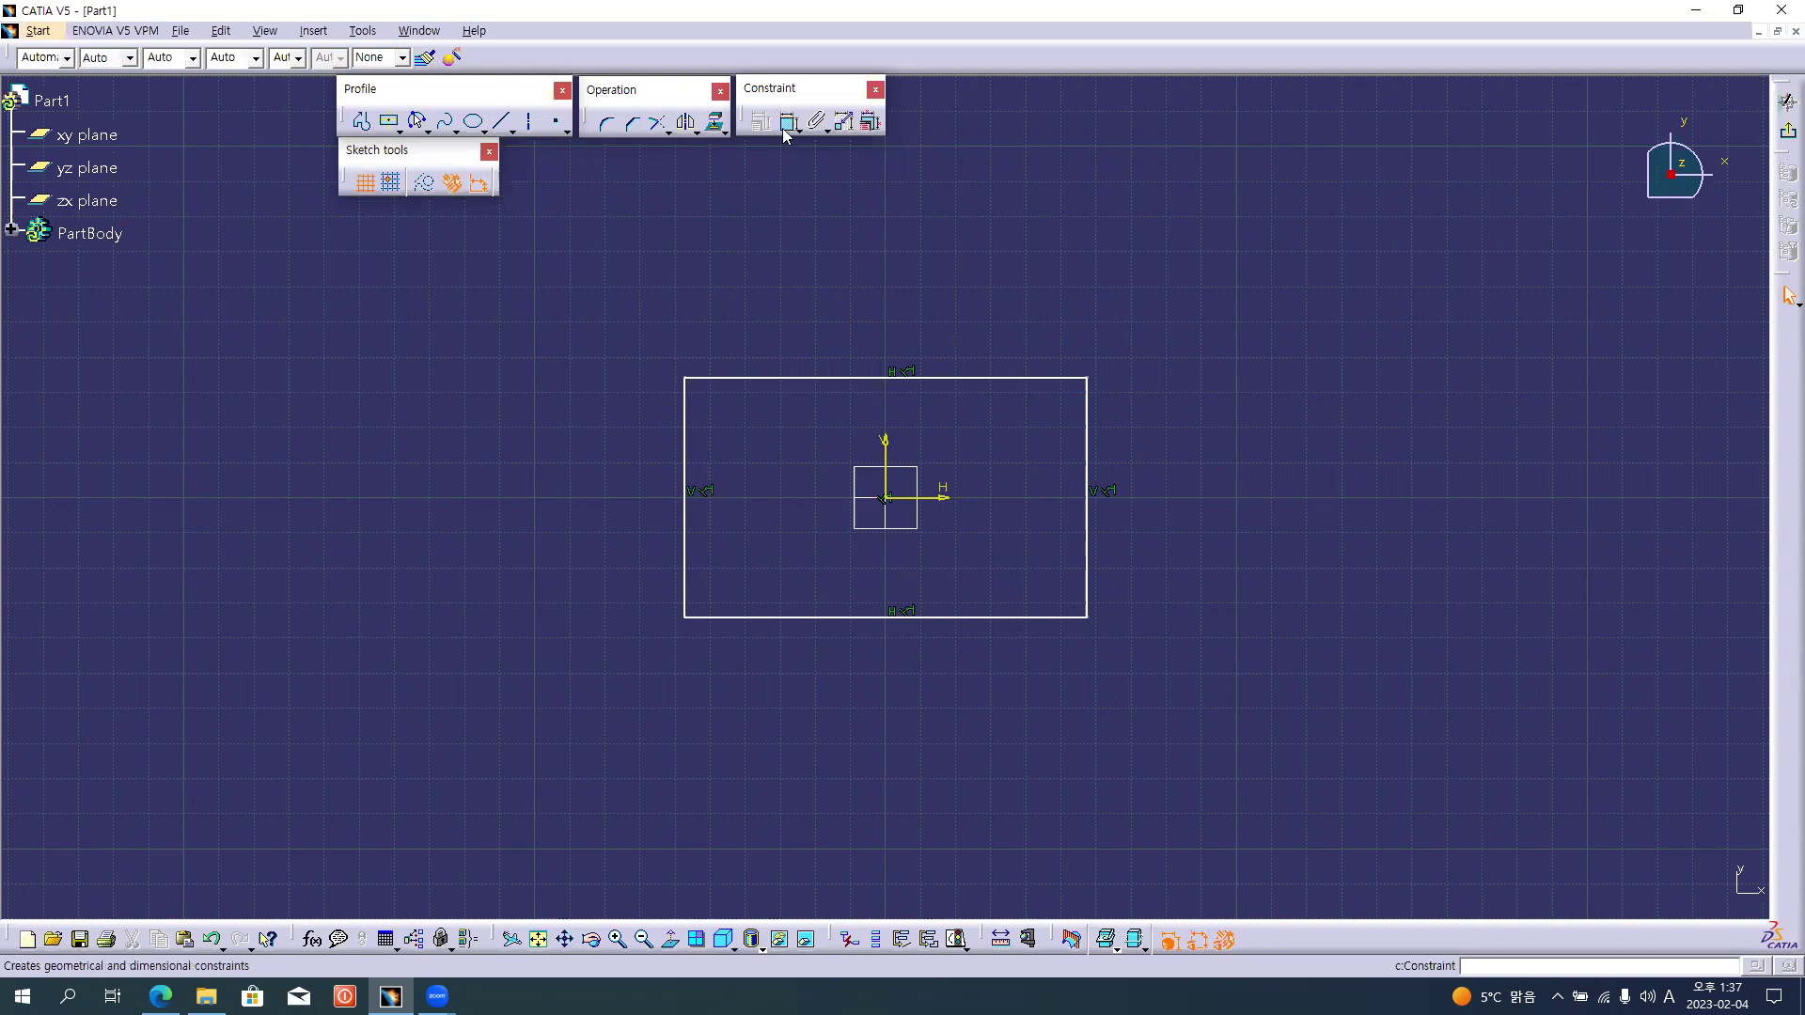
Dimension the rectangle's height between its horizontal edges and its width between its vertical edges, placing both dimensions outside the profile.
mouse_move(929, 484)
middle_mouse_down()
mouse_move(922, 429)
mouse_move(714, 302)
middle_mouse_up()
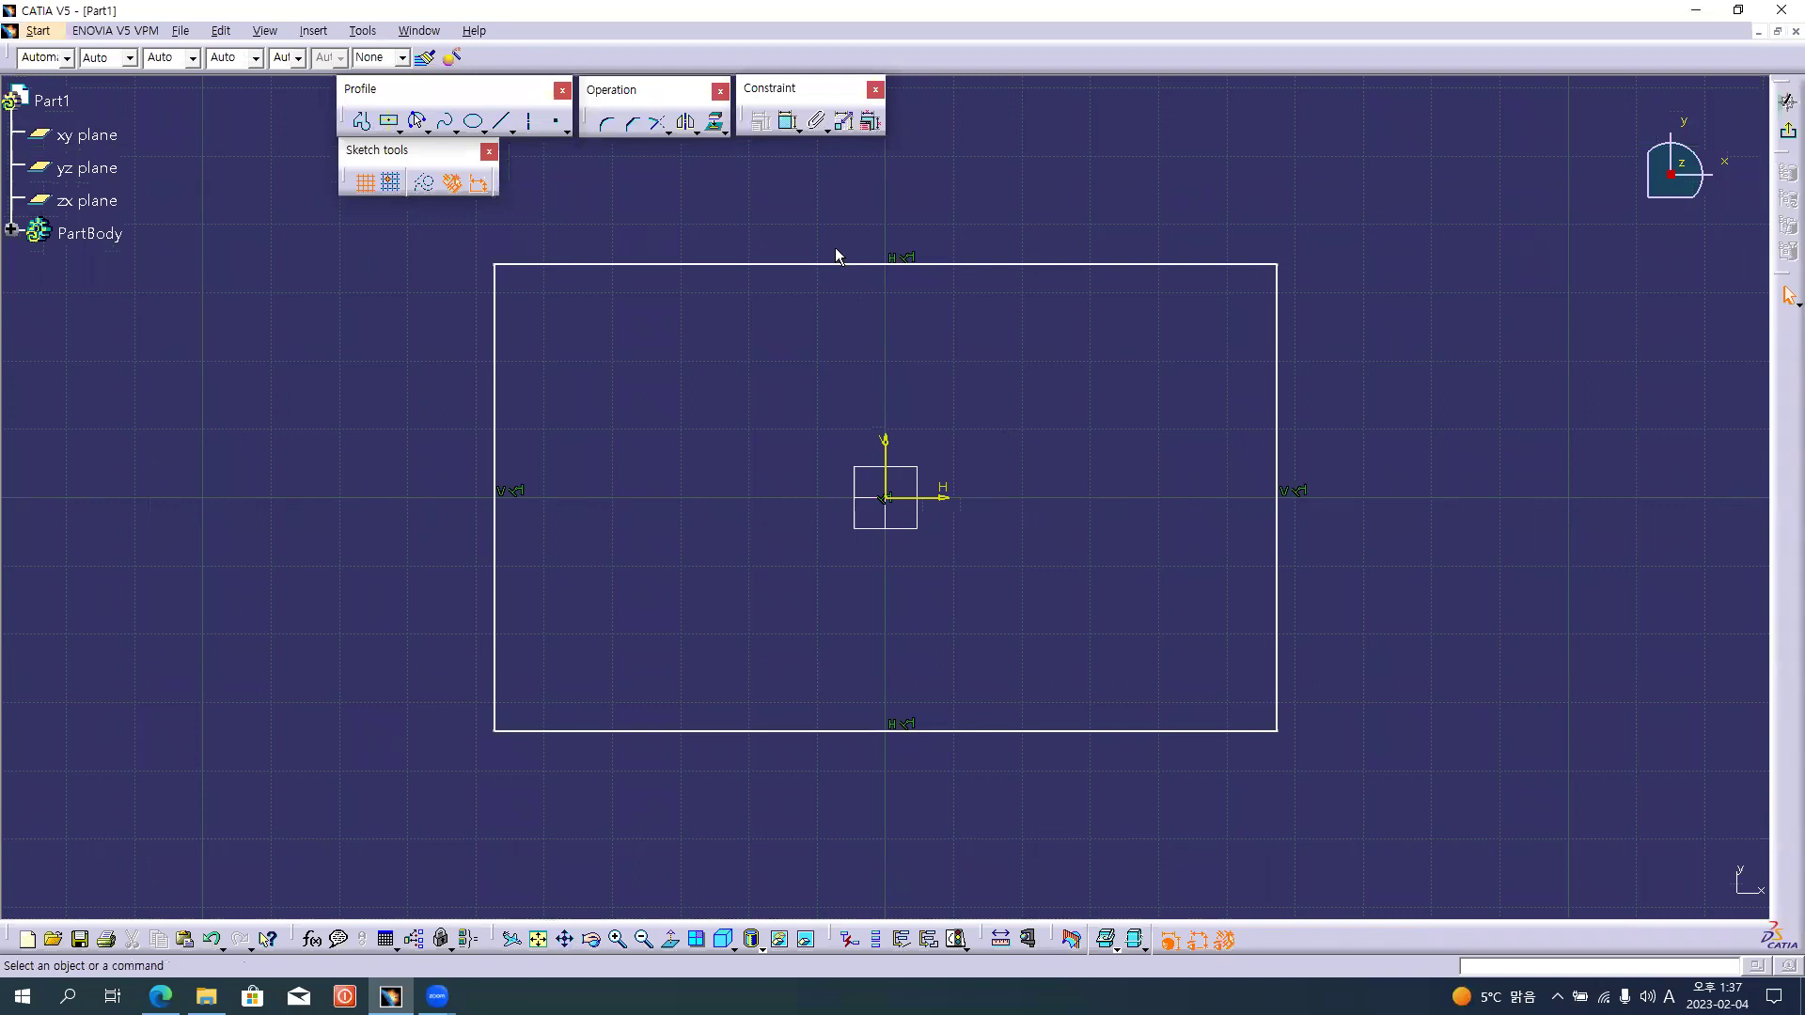
left_click(787, 123)
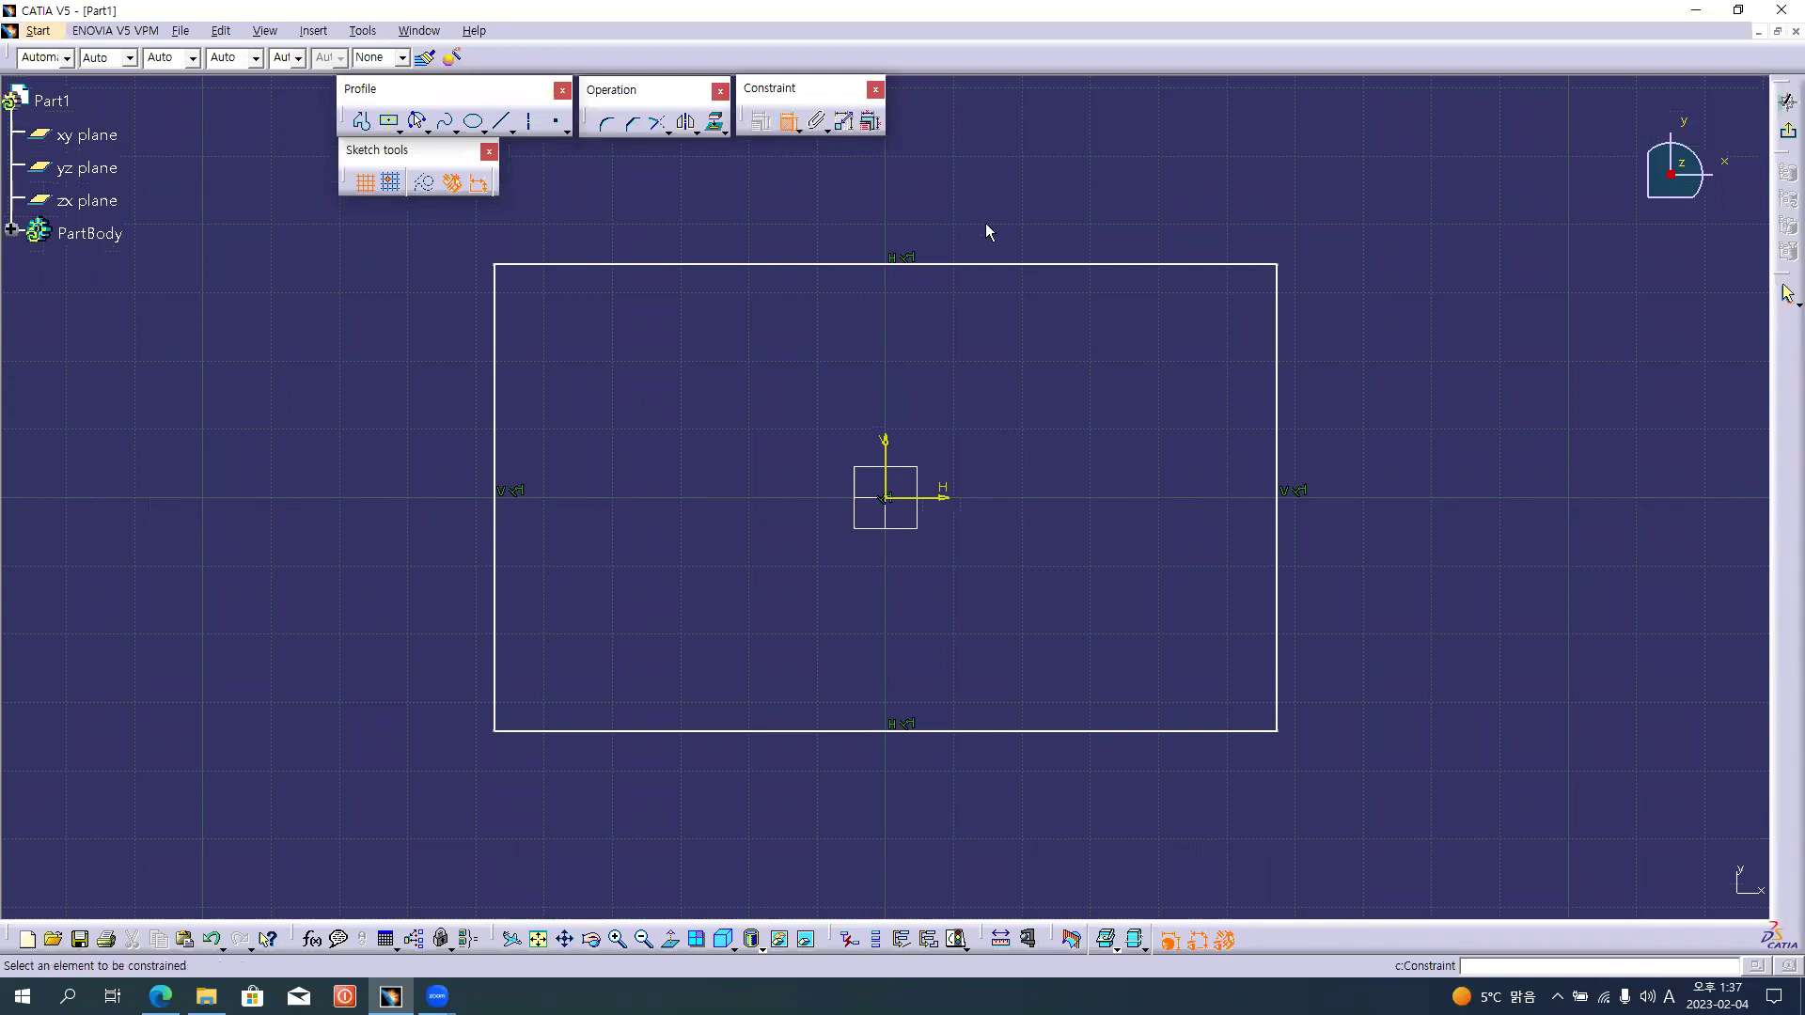
left_click(1192, 265)
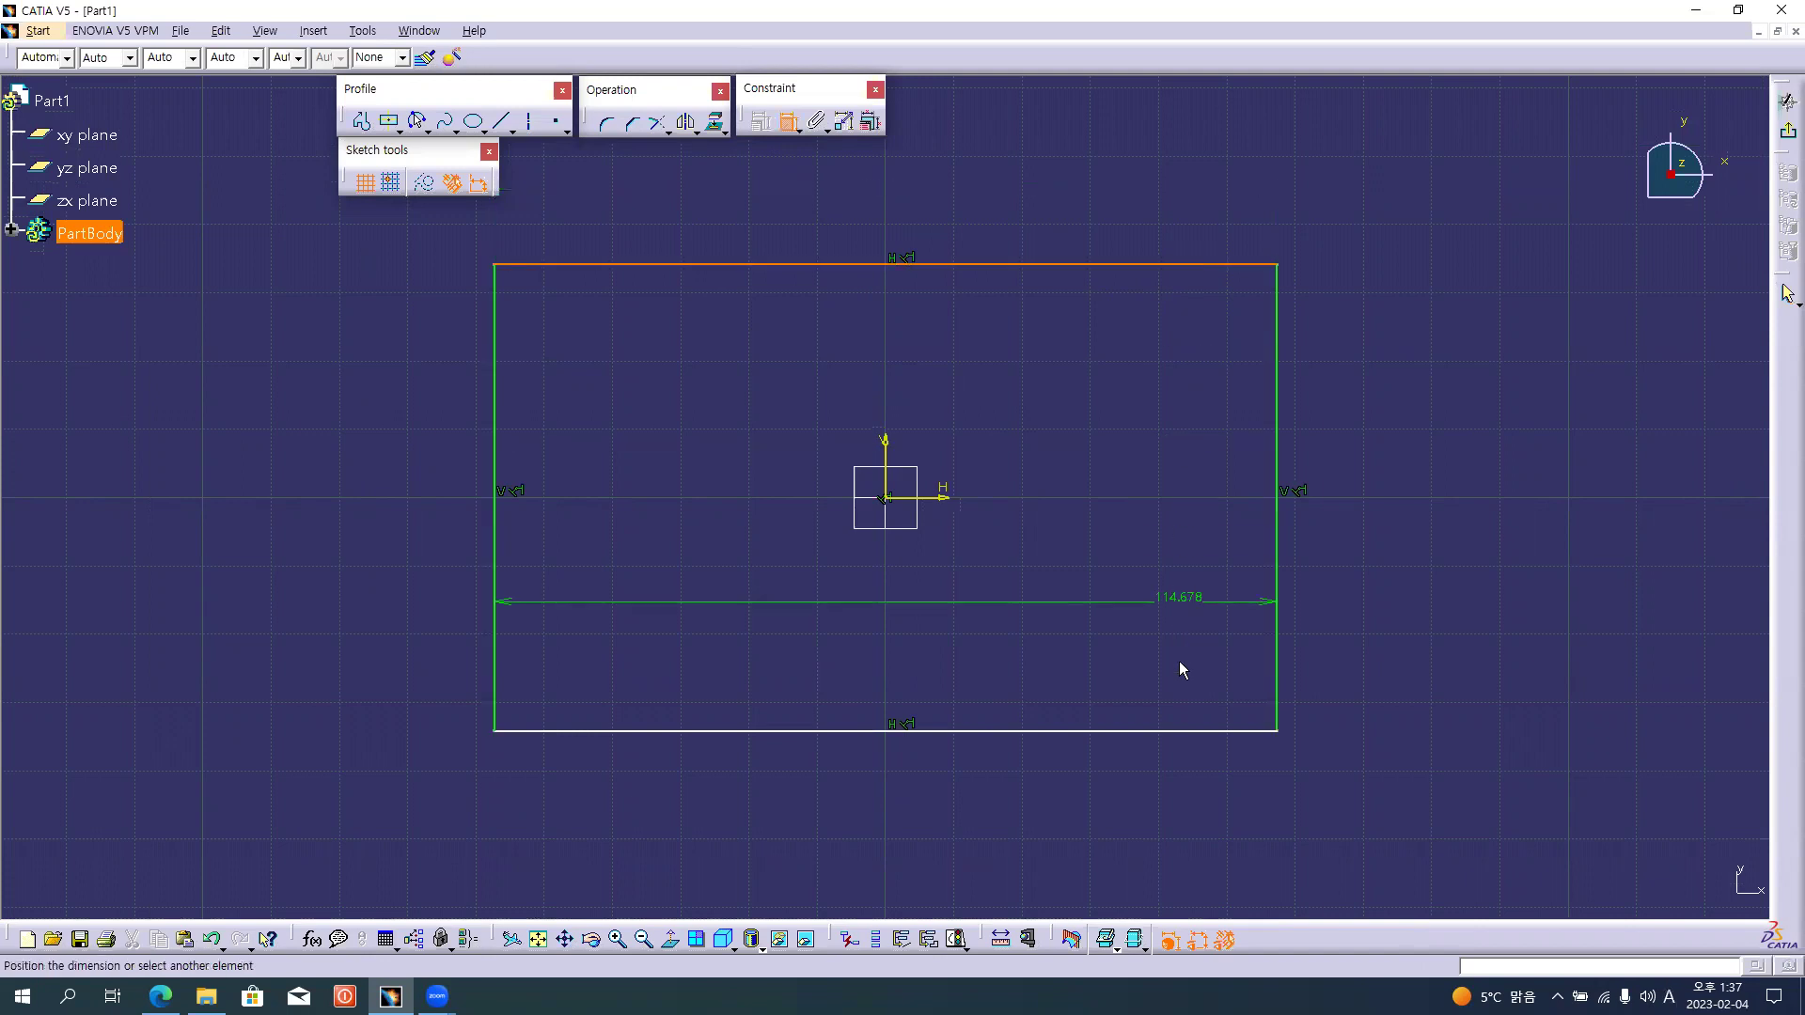
left_click(1192, 731)
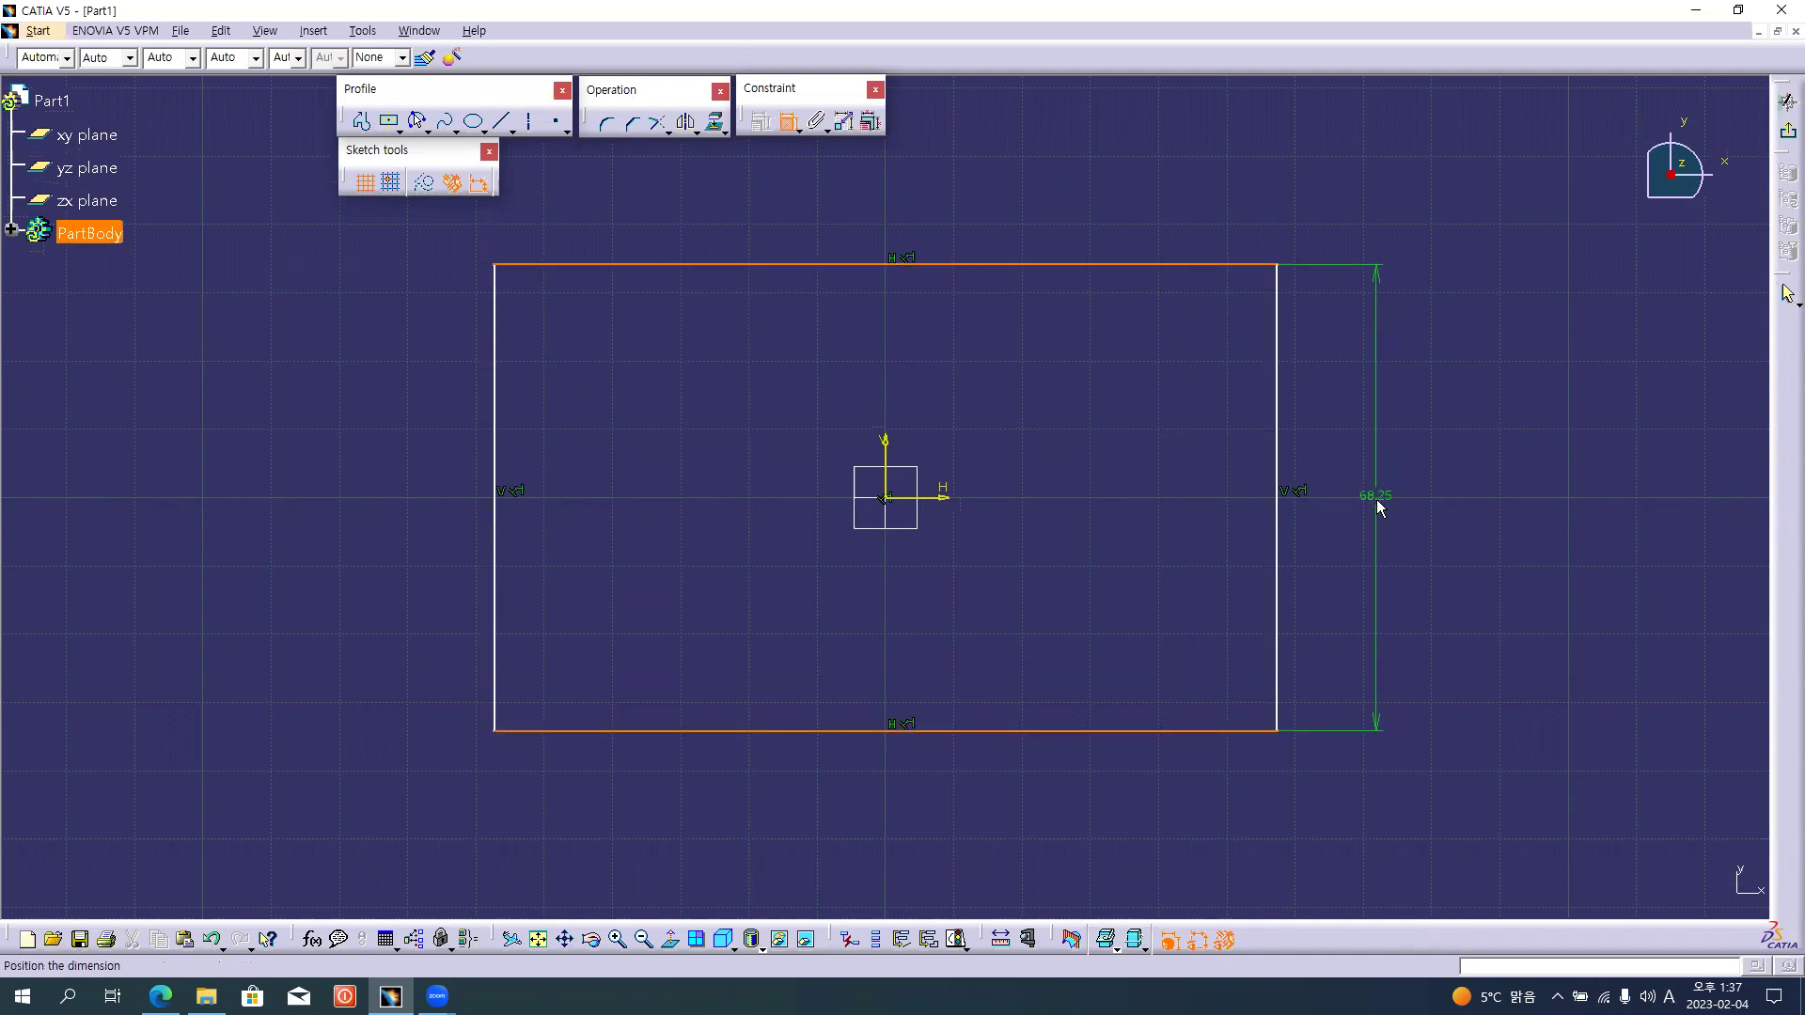
left_click(1492, 509)
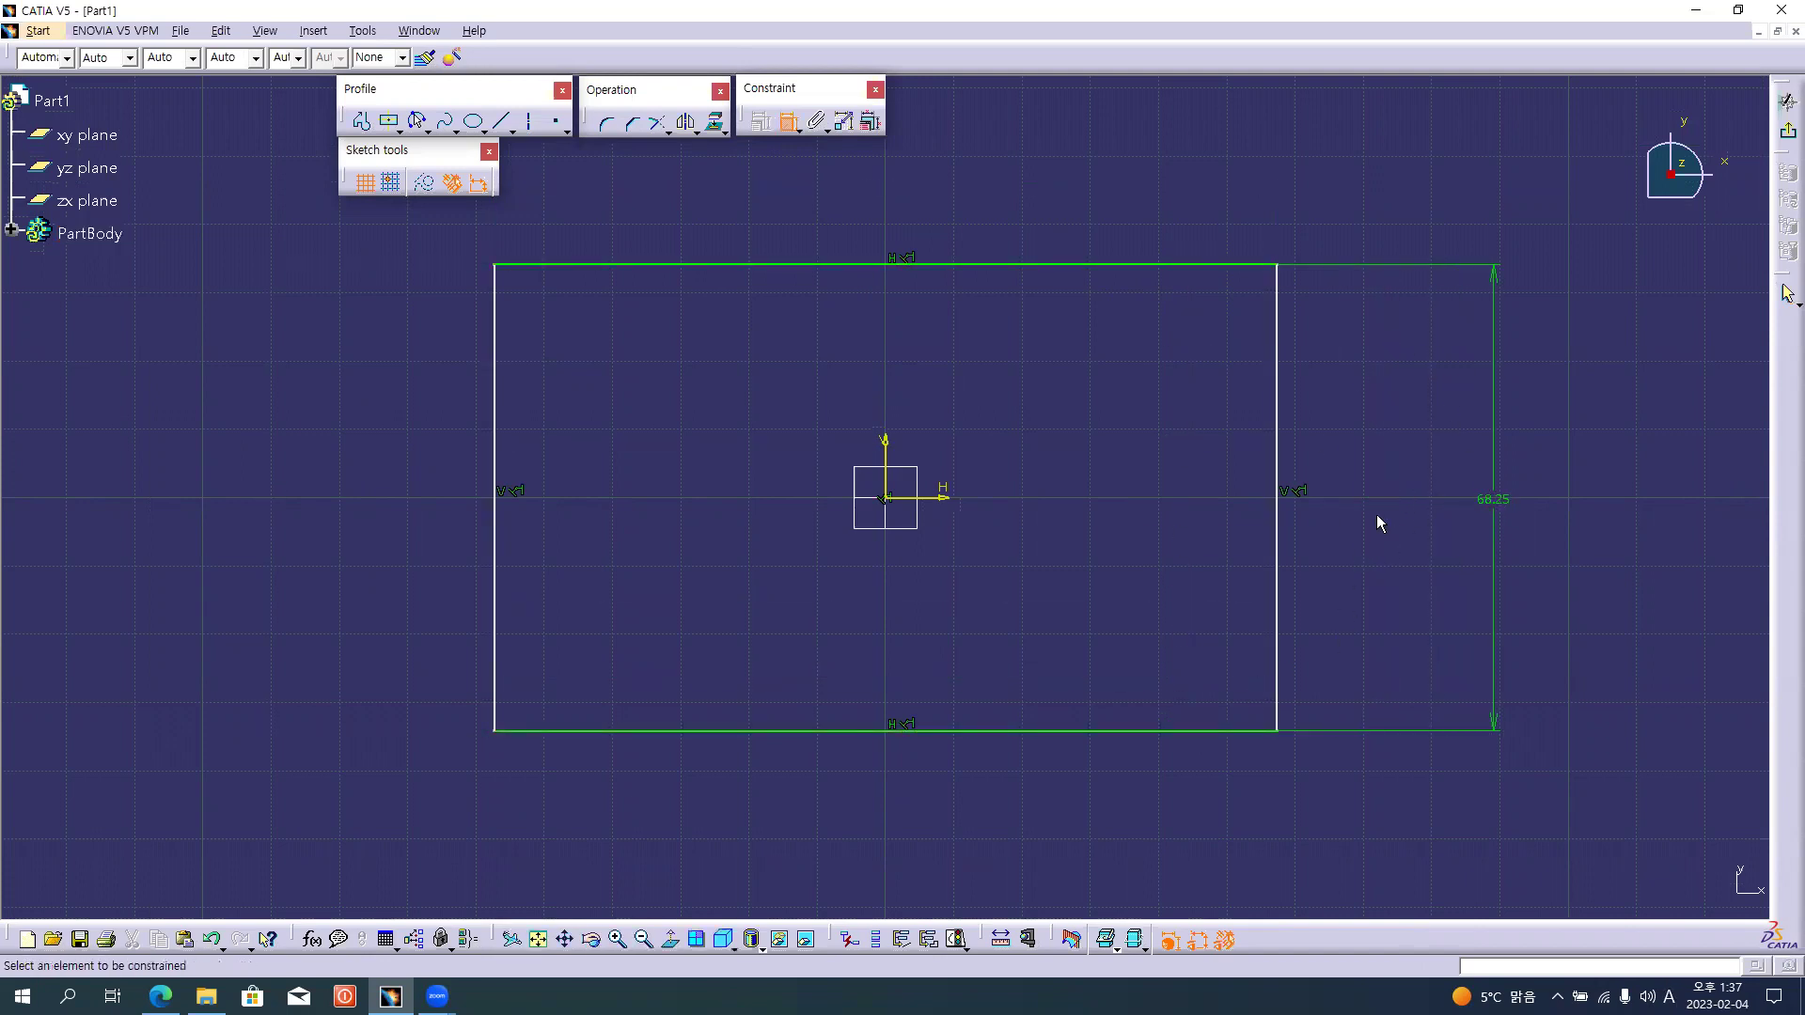
left_click(1277, 637)
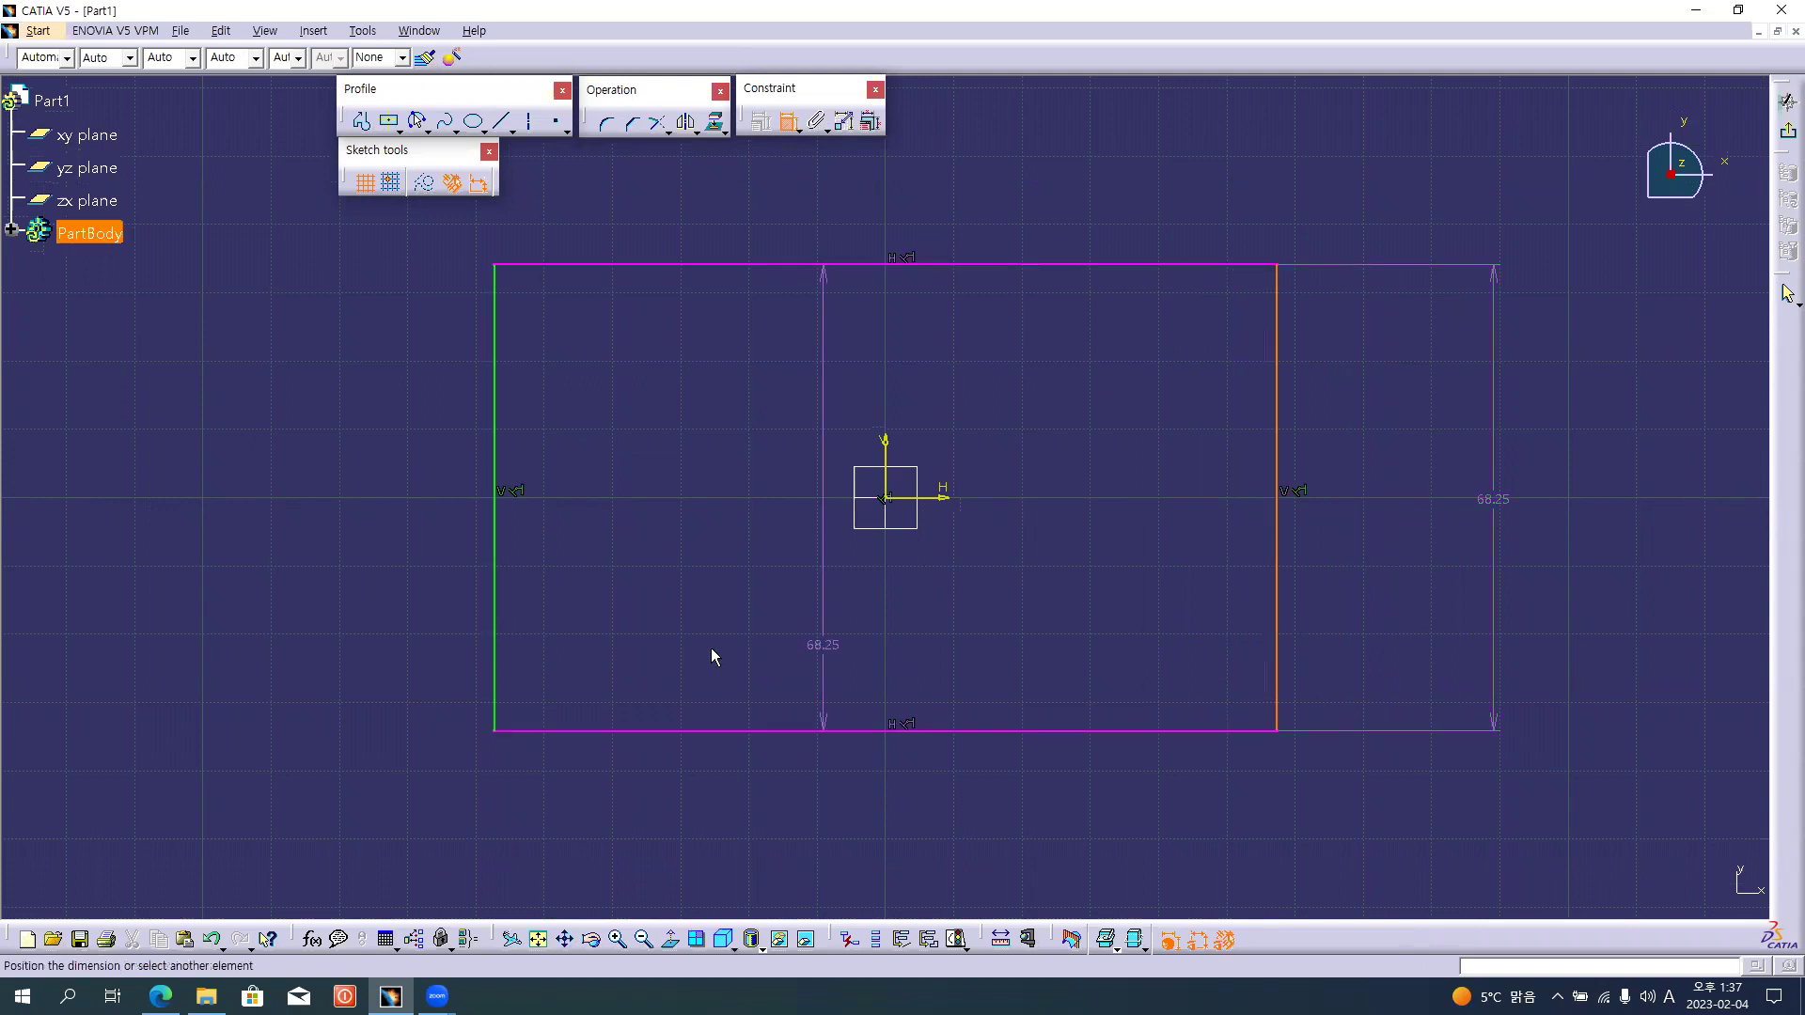
left_click(497, 606)
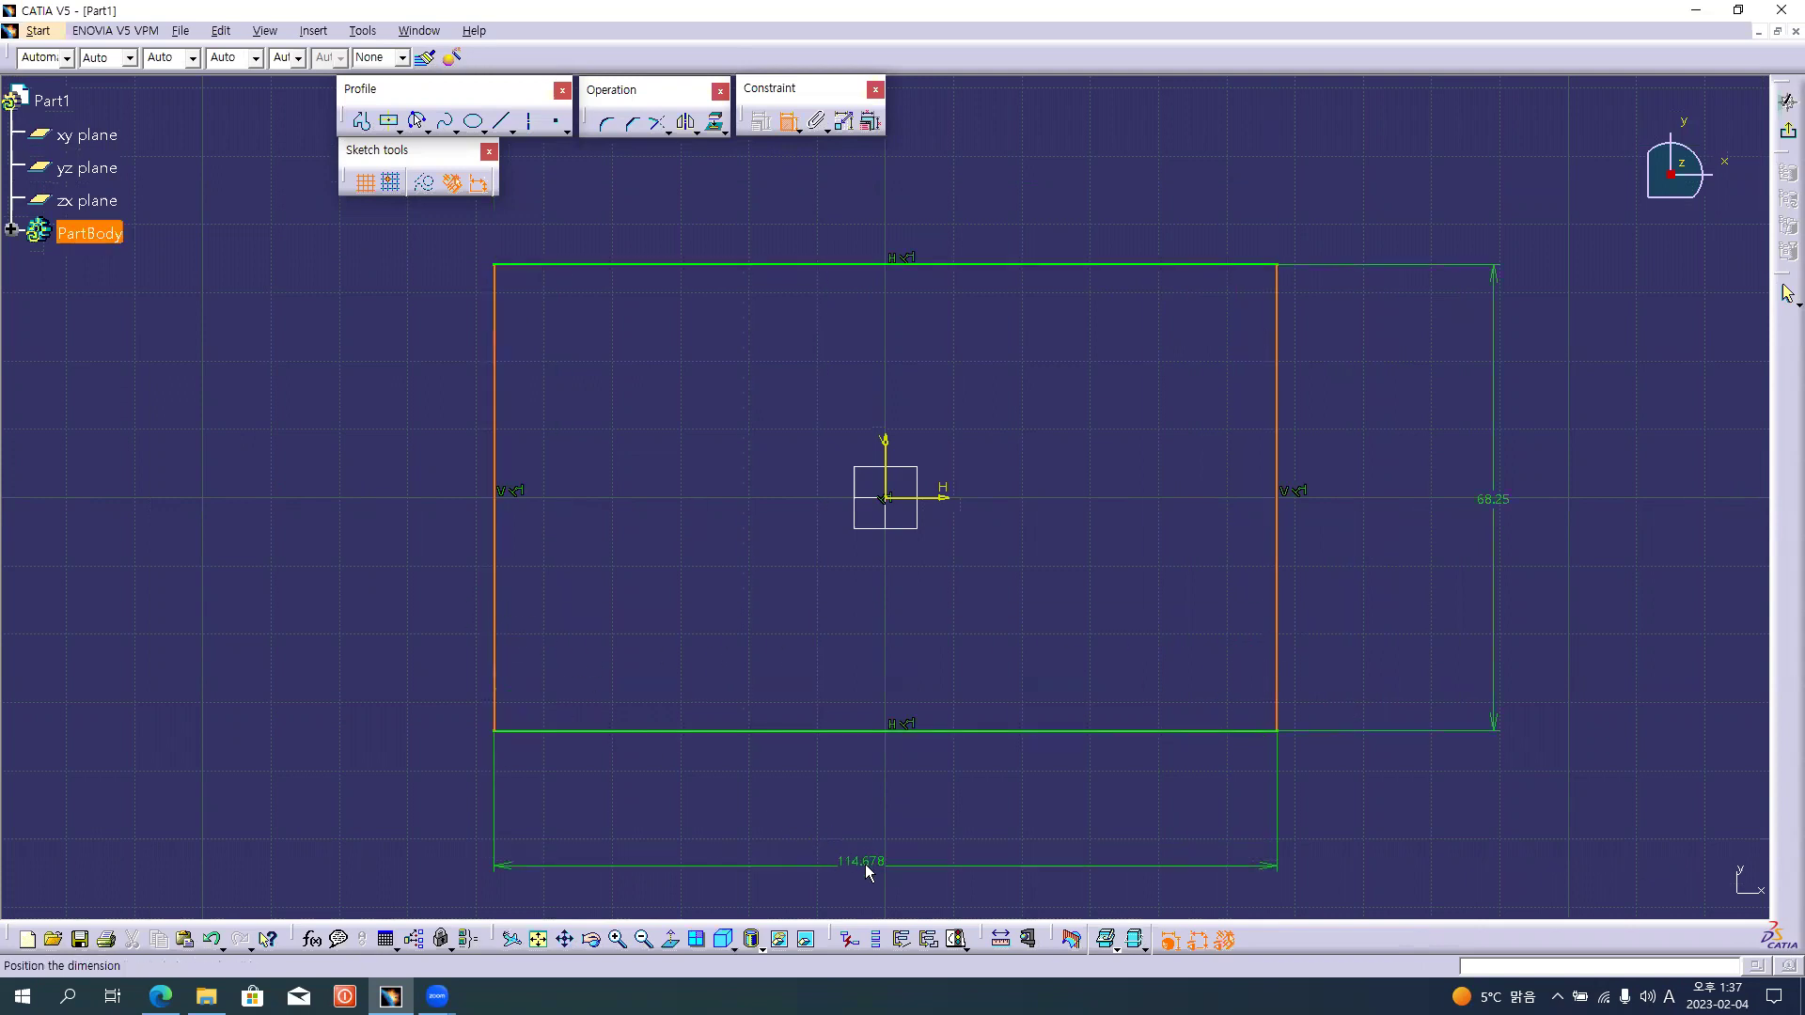
left_click(883, 896)
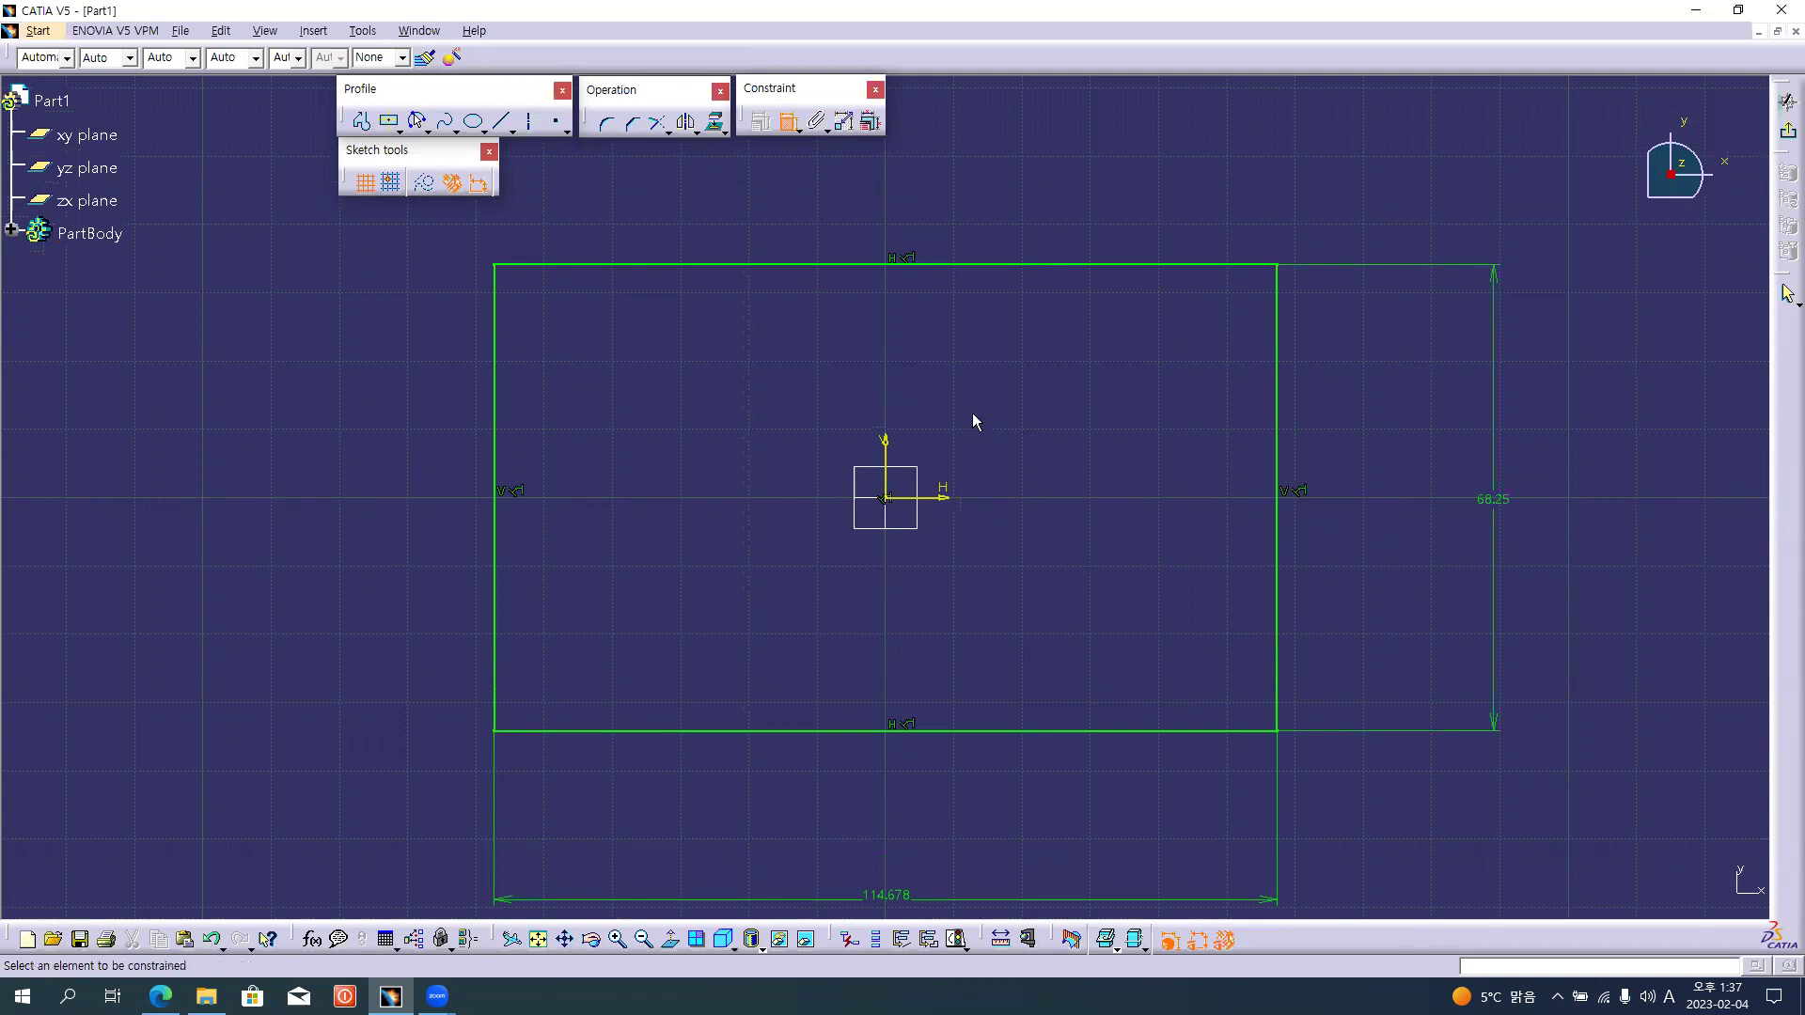
Set the rectangle's height to 80 mm and its width to 110 mm with Edit Multi-Constraint, and reposition the width dimension below the profile.
left_click(869, 120)
mouse_move(1206, 507)
middle_mouse_down()
mouse_move(1083, 453)
mouse_move(1184, 479)
middle_mouse_up()
left_click(1299, 422)
type("80")
left_click(767, 764)
type("1")
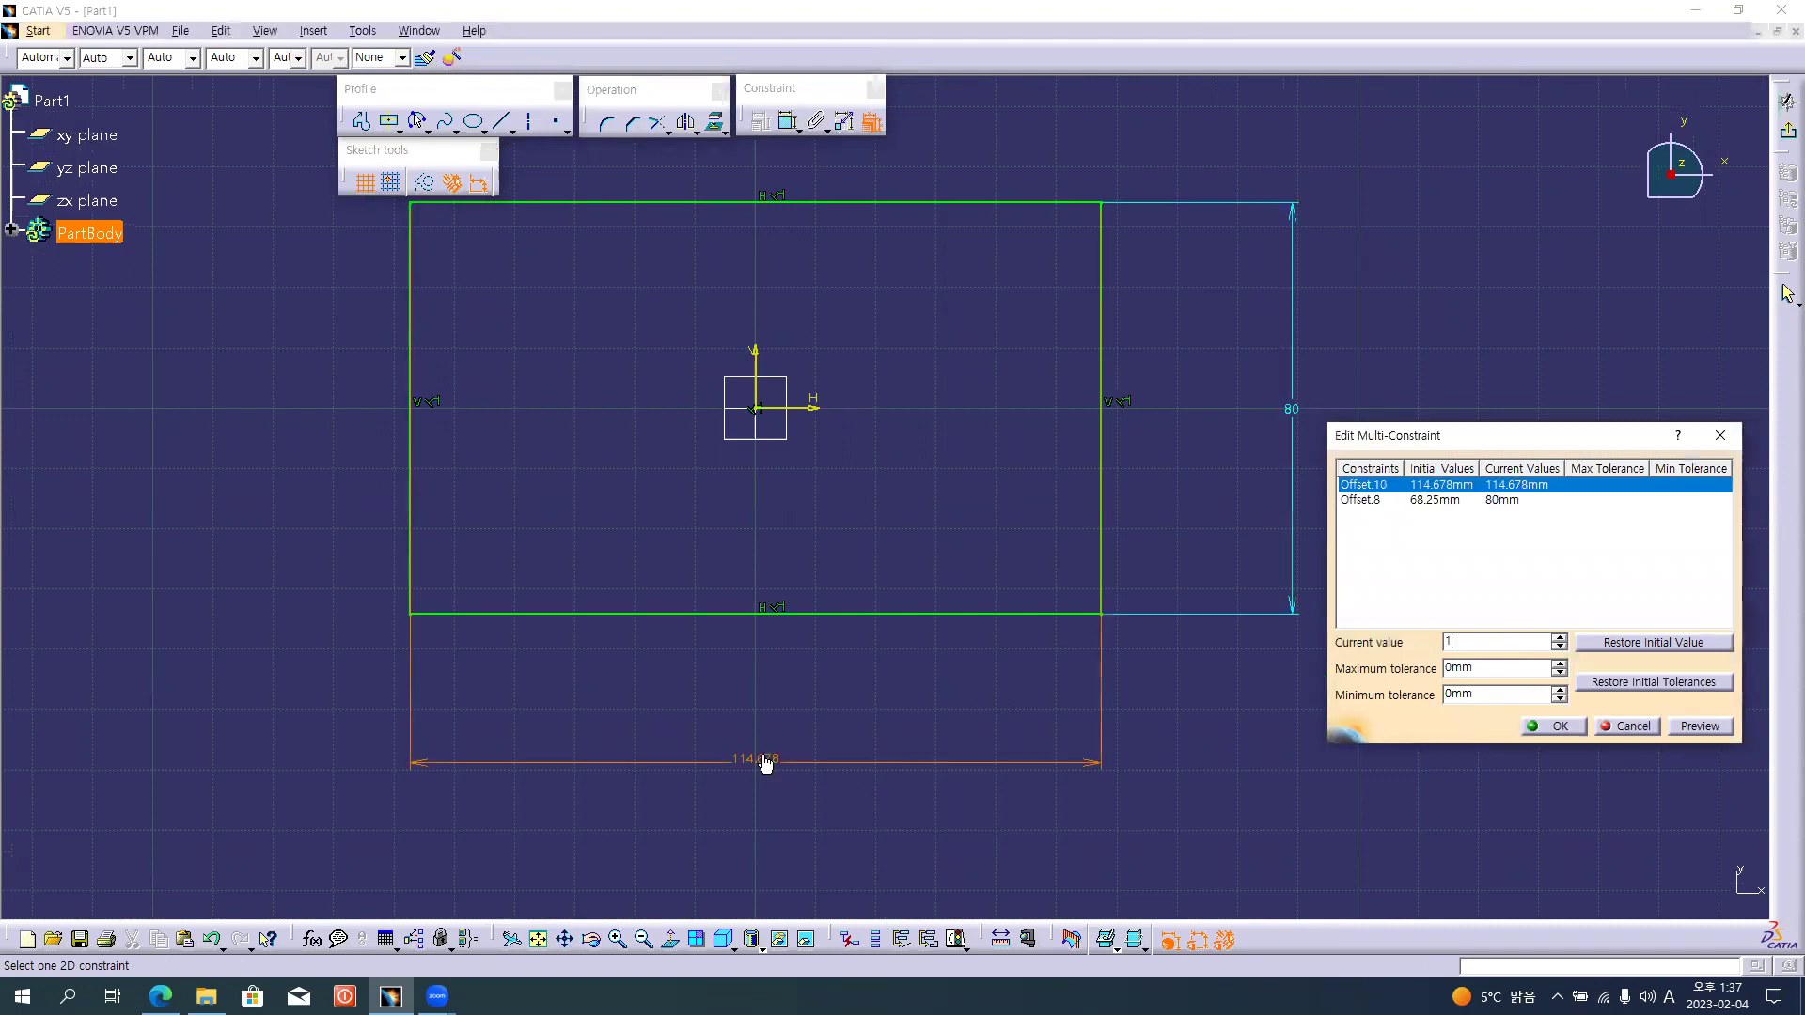
type("10")
key("Return")
left_click(1553, 725)
mouse_move(996, 536)
middle_mouse_down()
mouse_move(1055, 620)
mouse_move(1031, 552)
mouse_move(1019, 668)
middle_mouse_up()
left_click(1031, 552)
left_click(1003, 752)
left_click_drag(1004, 823, 1004, 831)
Examine the inner contour's arcs and radii in the reference drawing and the sketching methodology guide, and return to the CATIA V5 sketch.
key("alt+Tab")
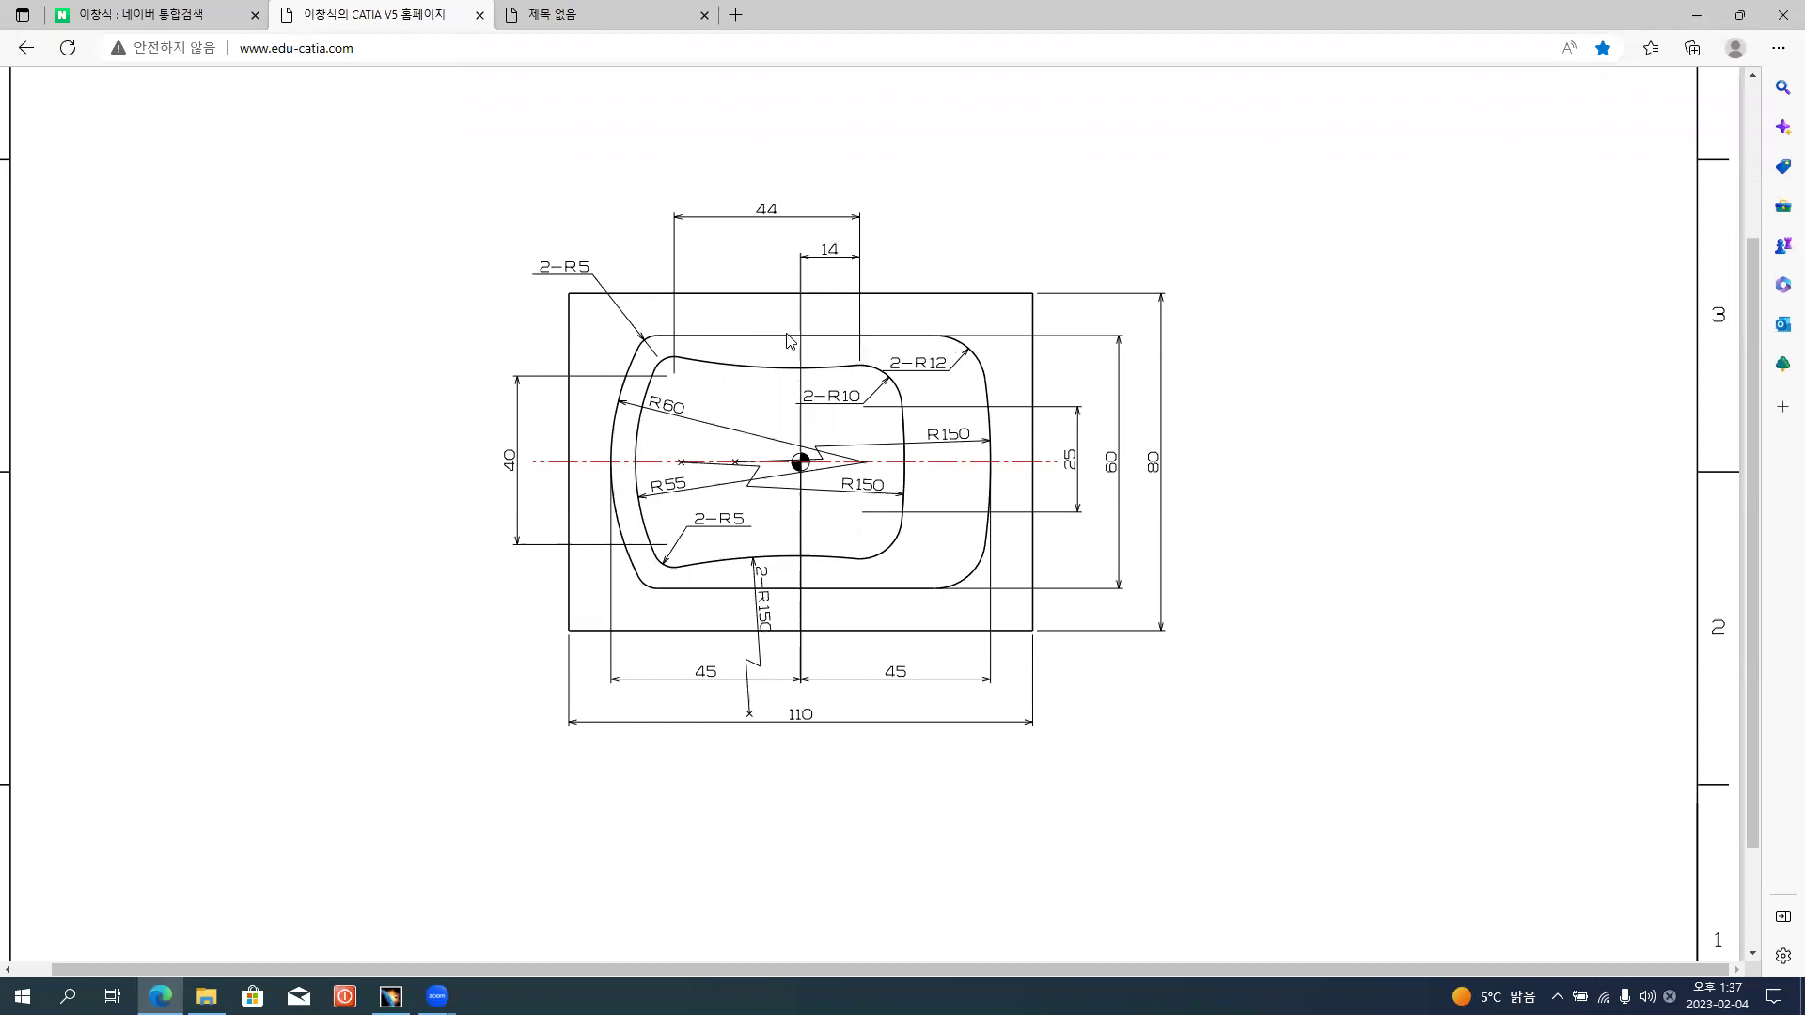
scroll(788, 341, "up", 2, "ctrl")
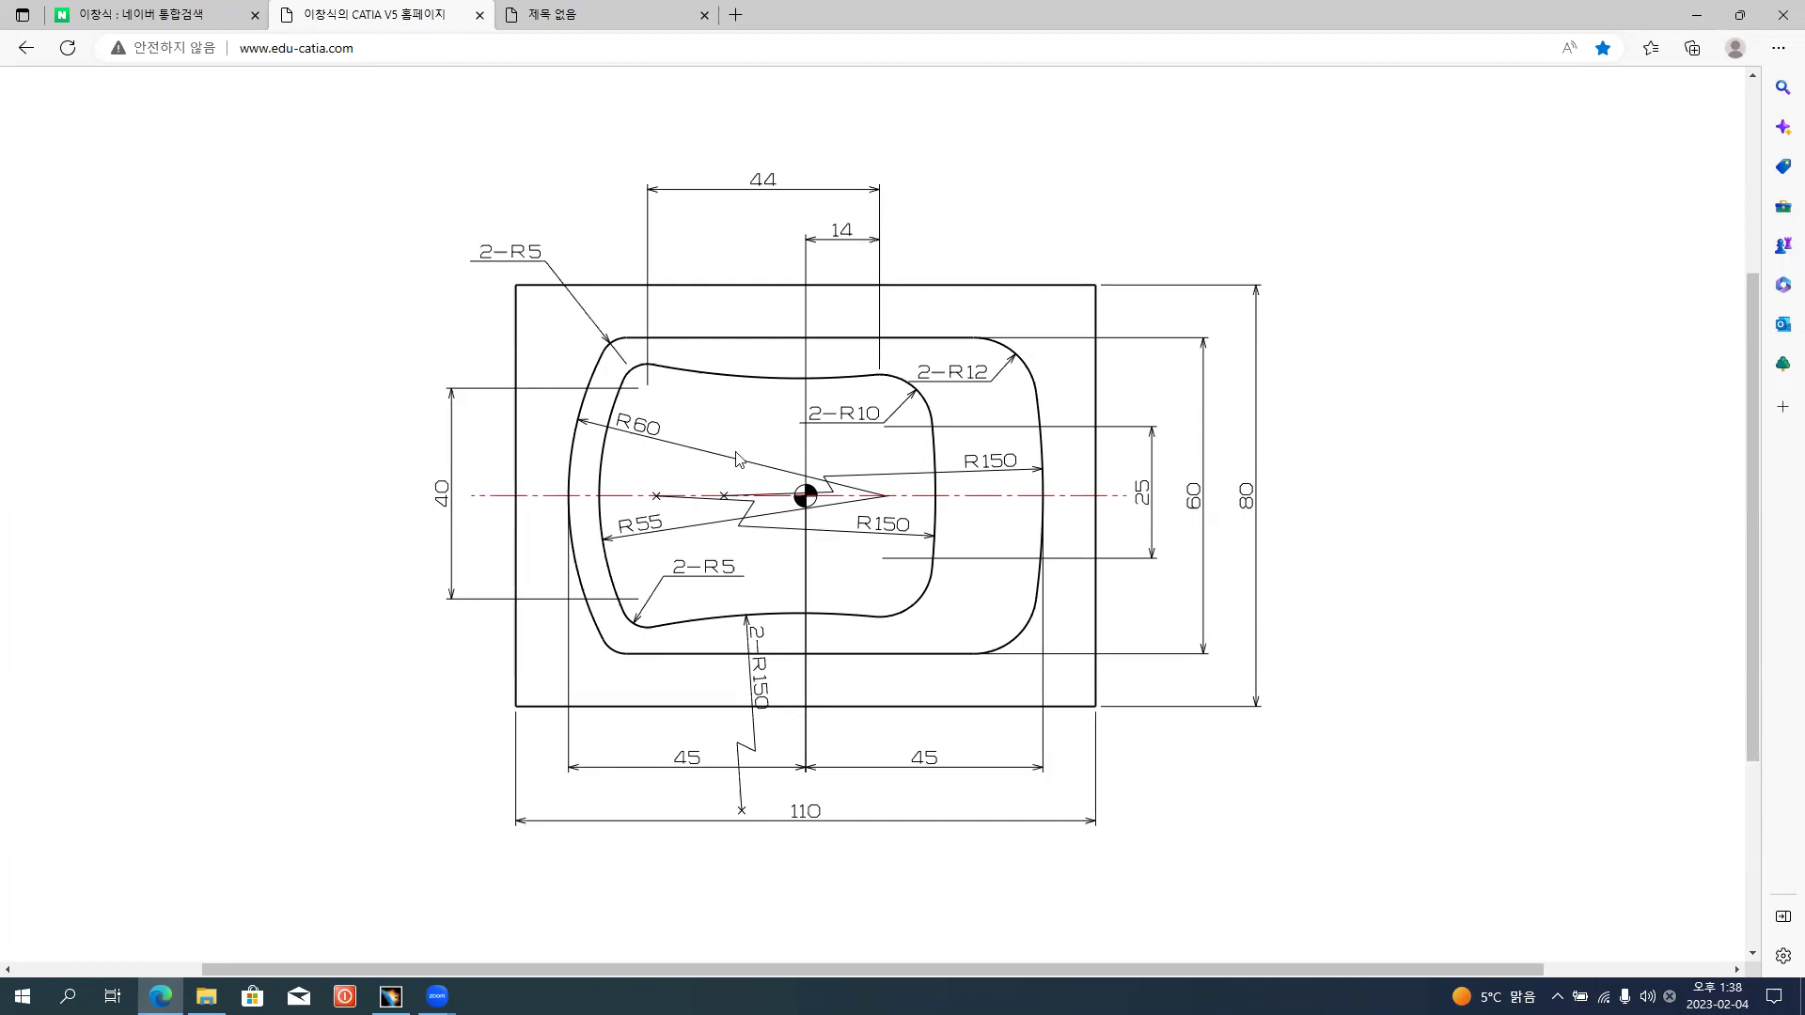
key("alt+Tab")
key("Tab")
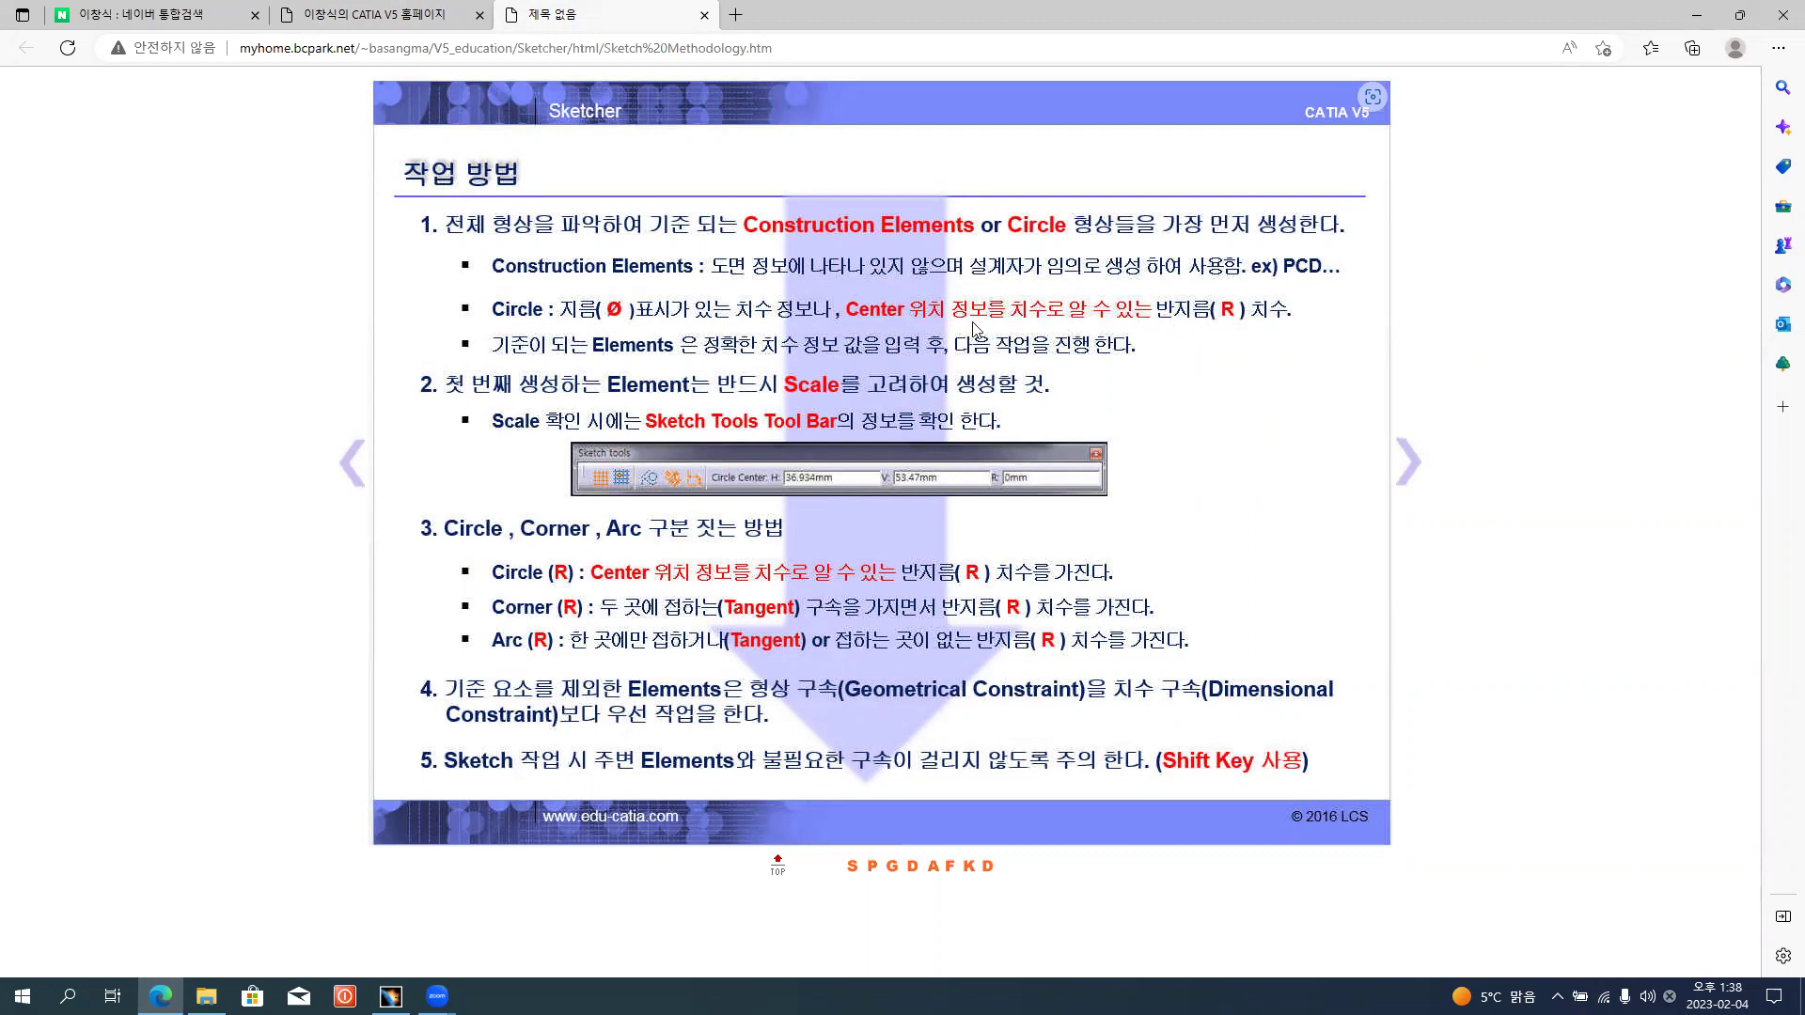
key("alt+Tab")
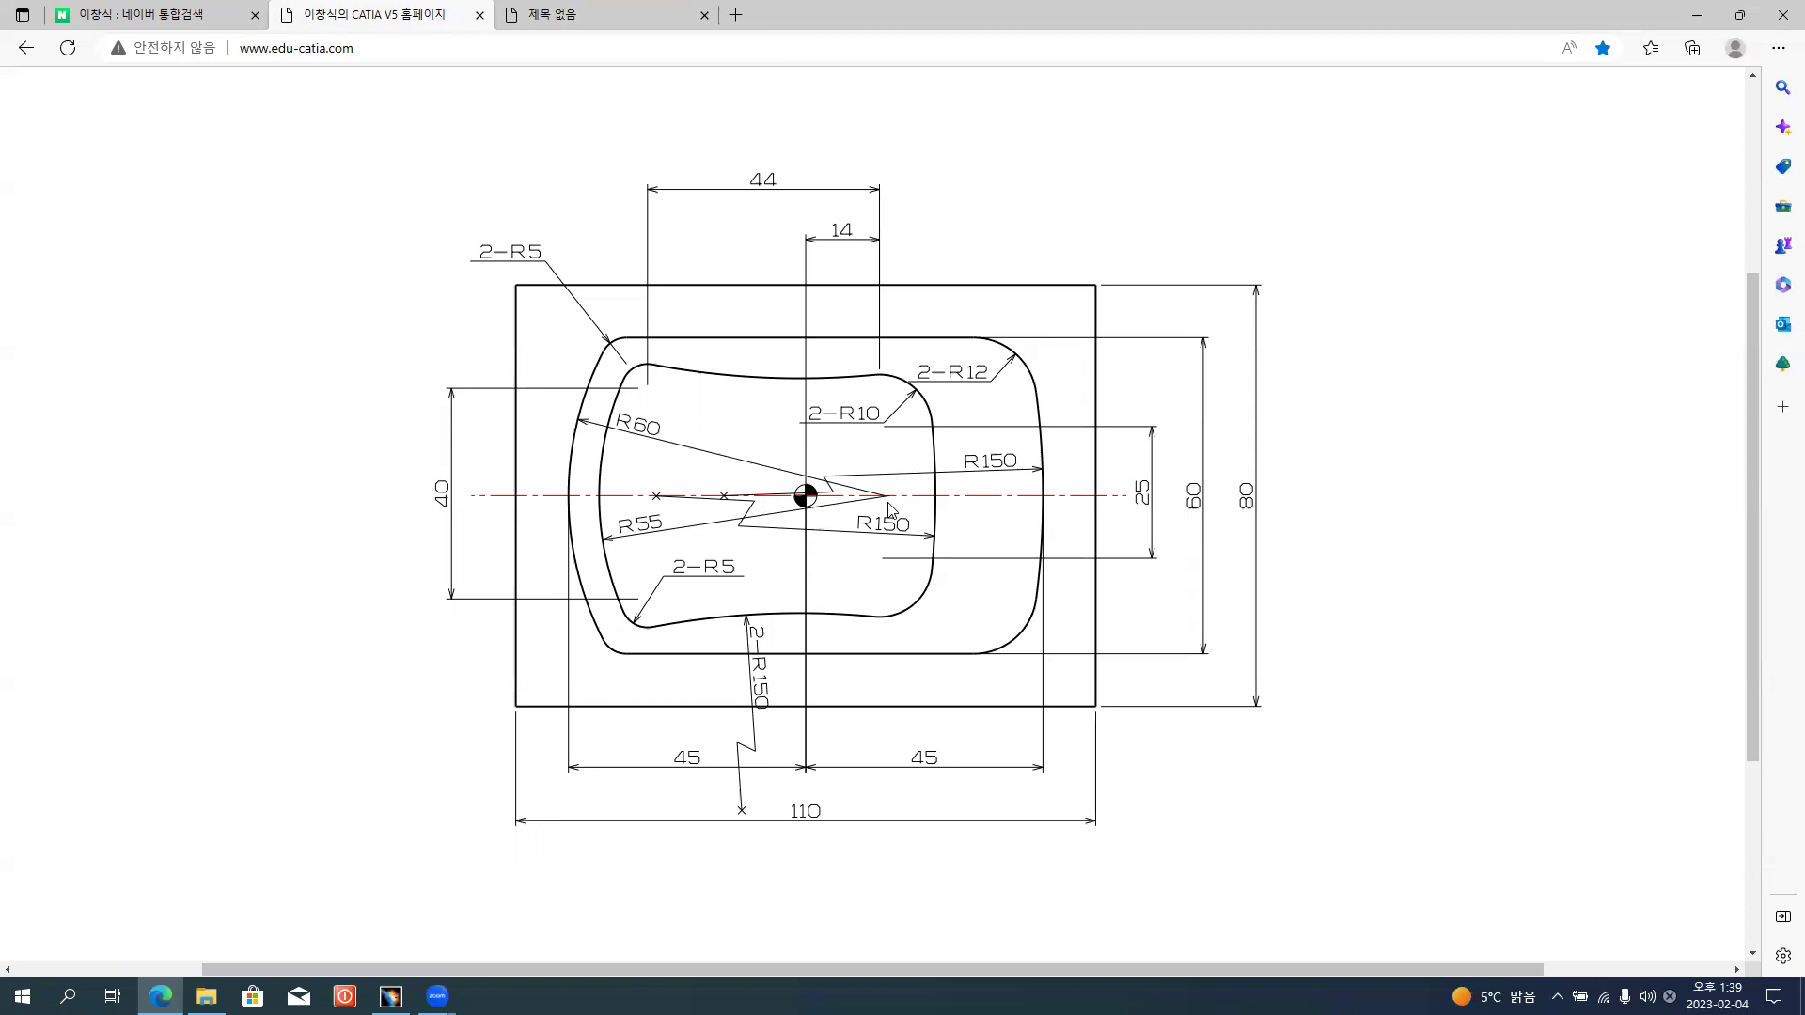
key("alt+Tab")
key("alt+Tab")
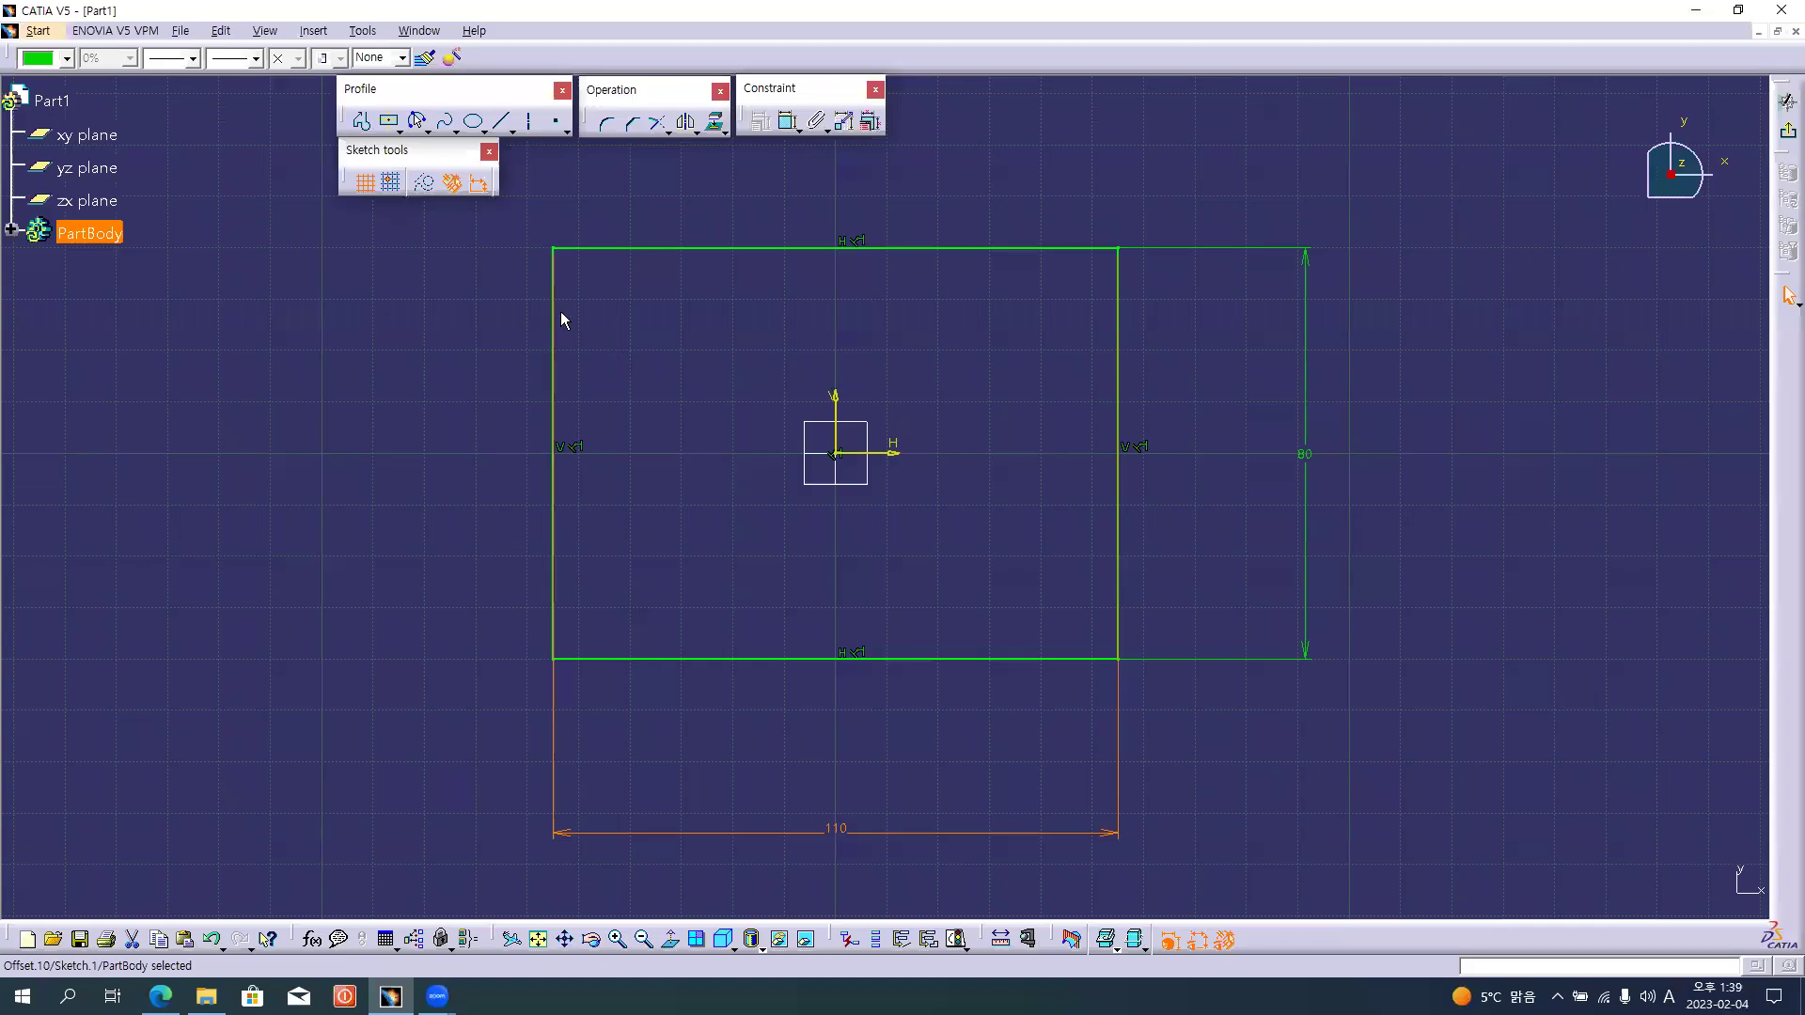
Sketch an arc inside the rectangle's left edge, centred on the horizontal axis right of the origin, checking its centre and extent against the drawing.
left_click(425, 130)
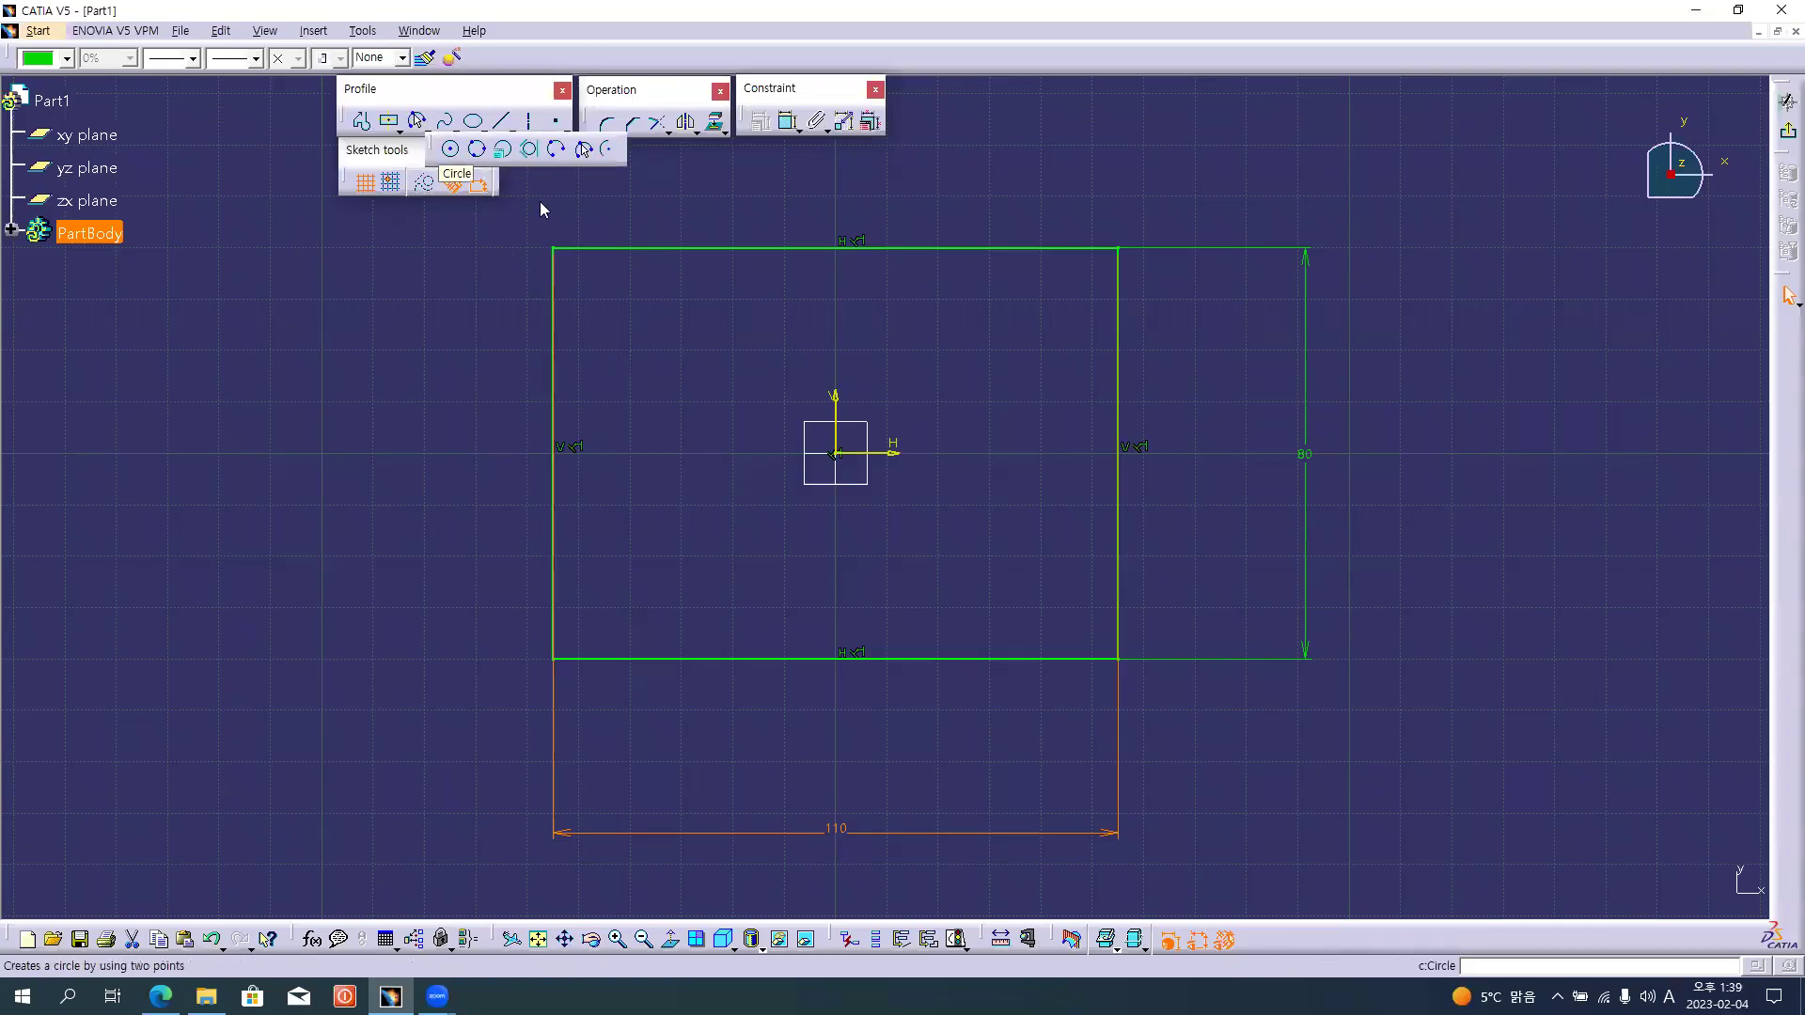
left_click(608, 152)
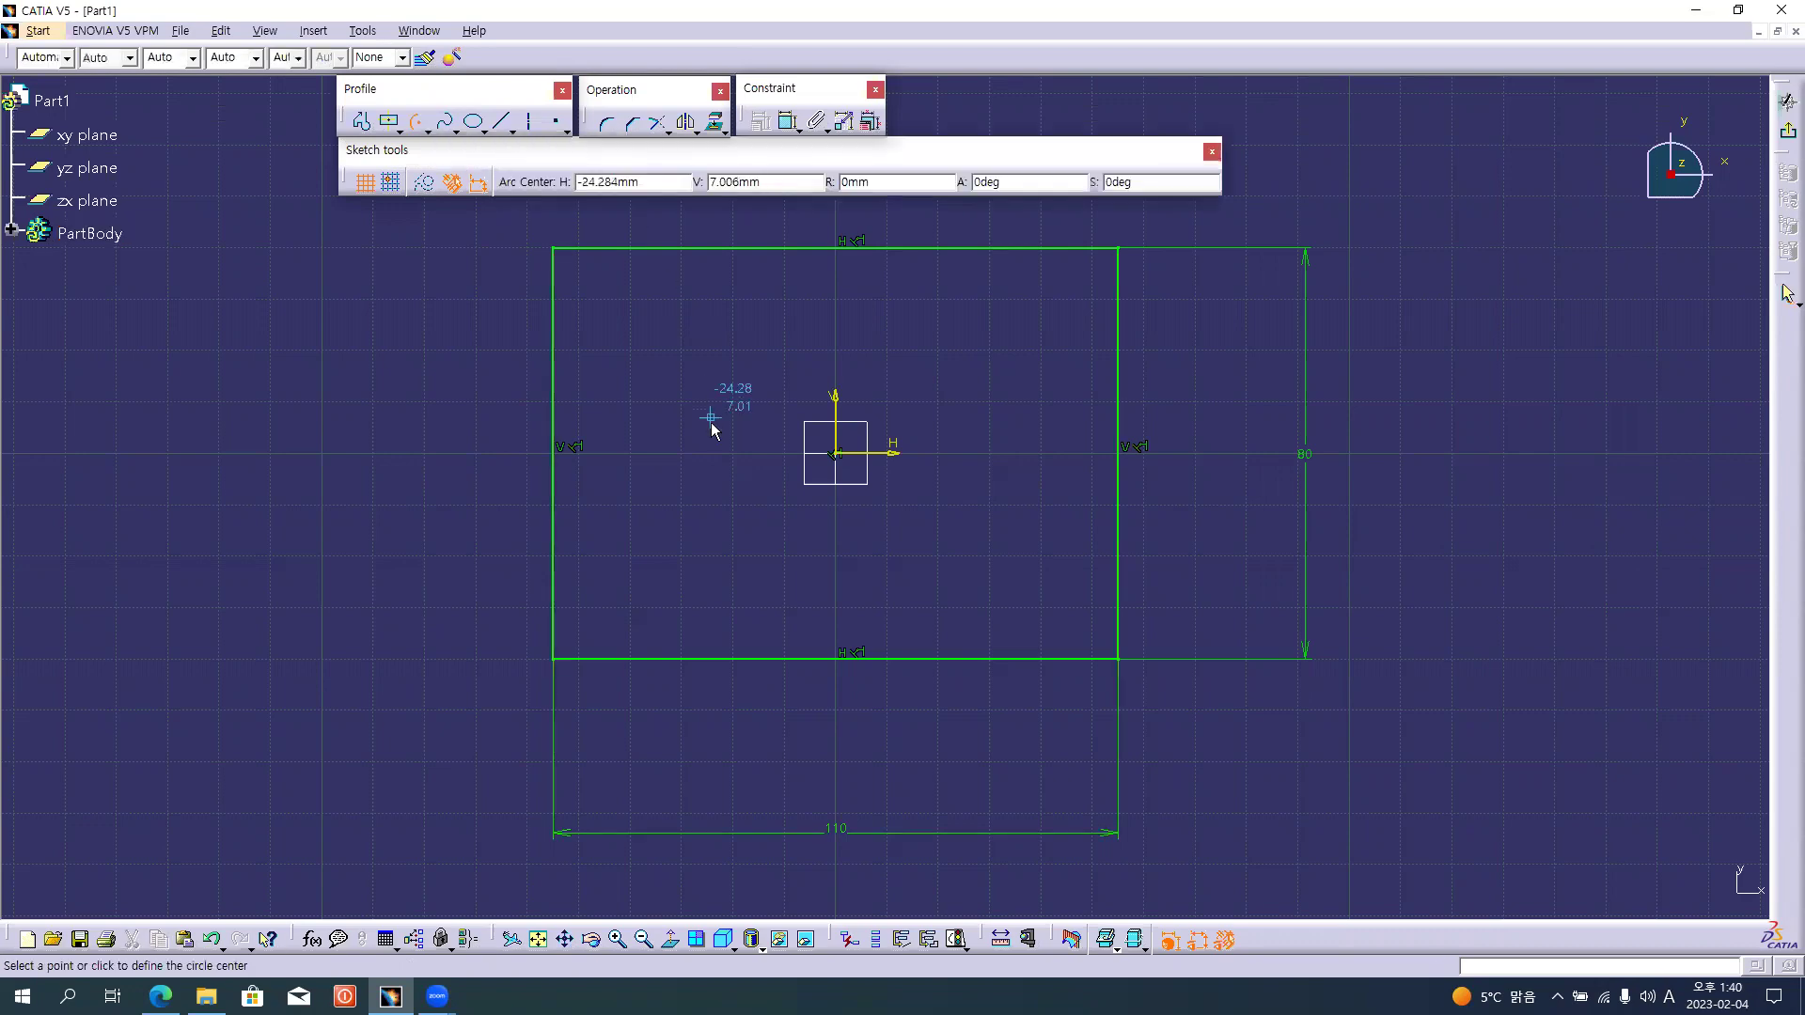
key("alt+Tab")
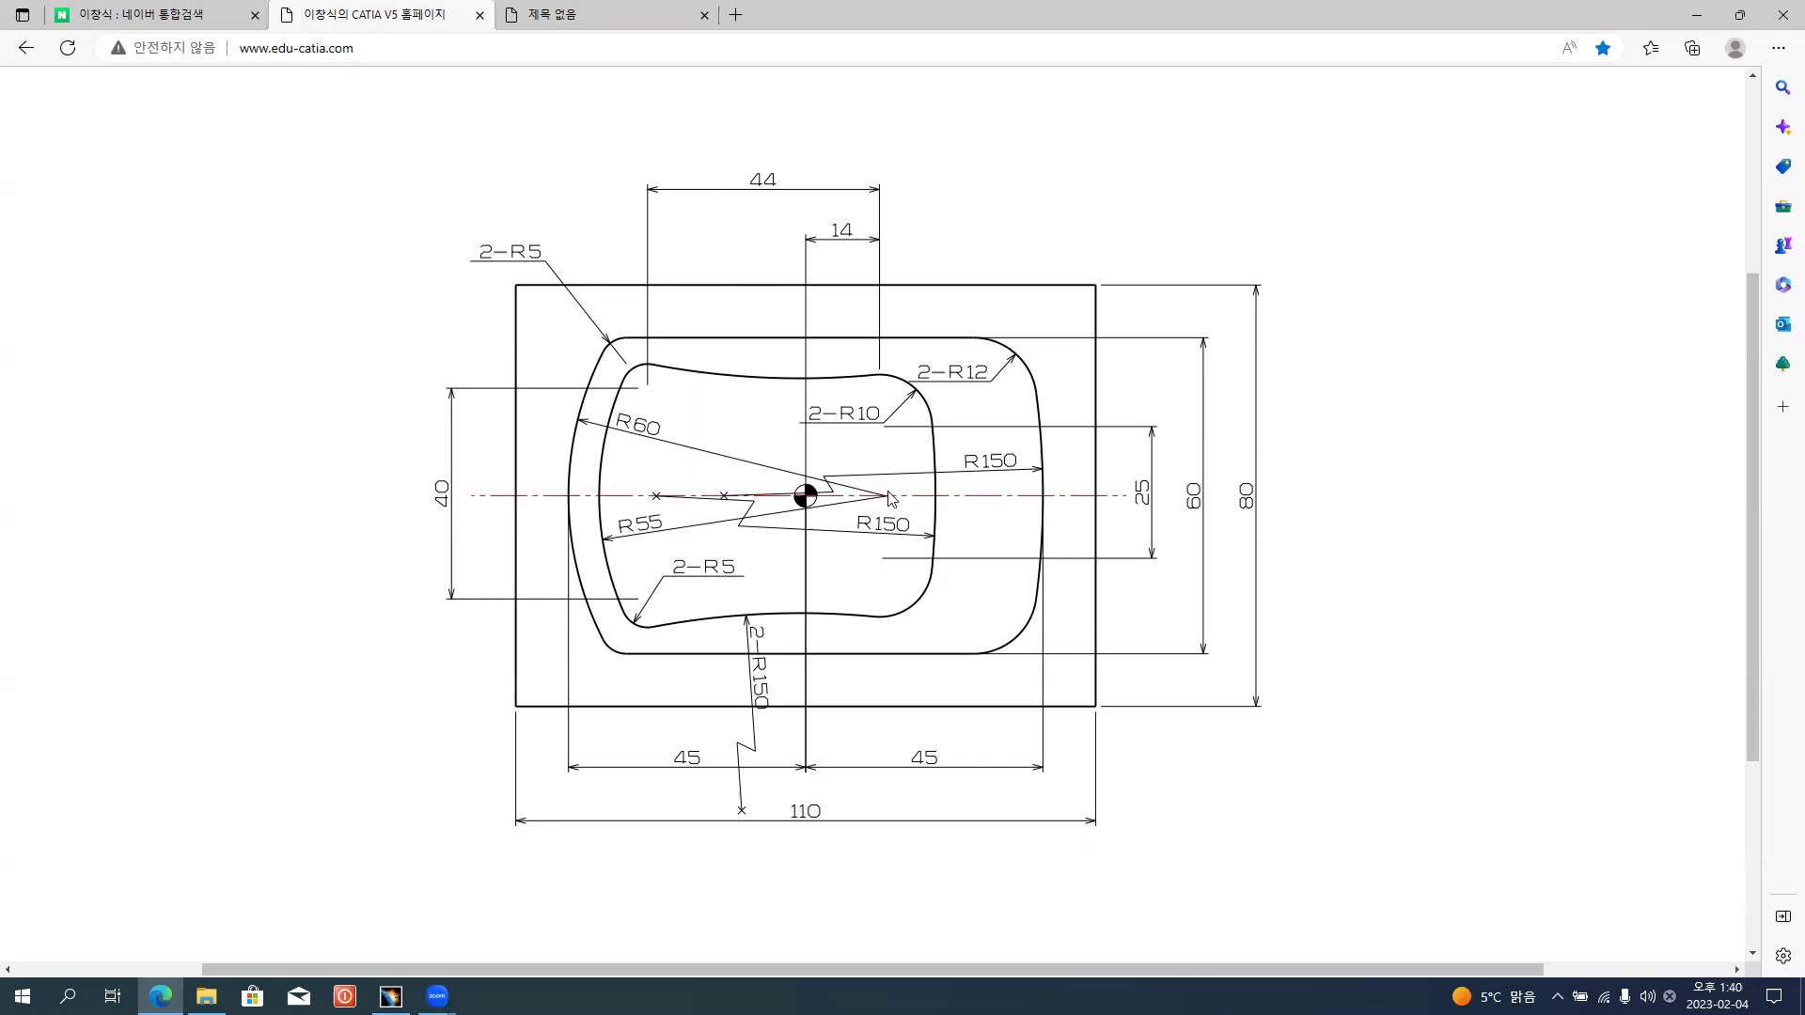
key("alt+Tab")
left_click(939, 453)
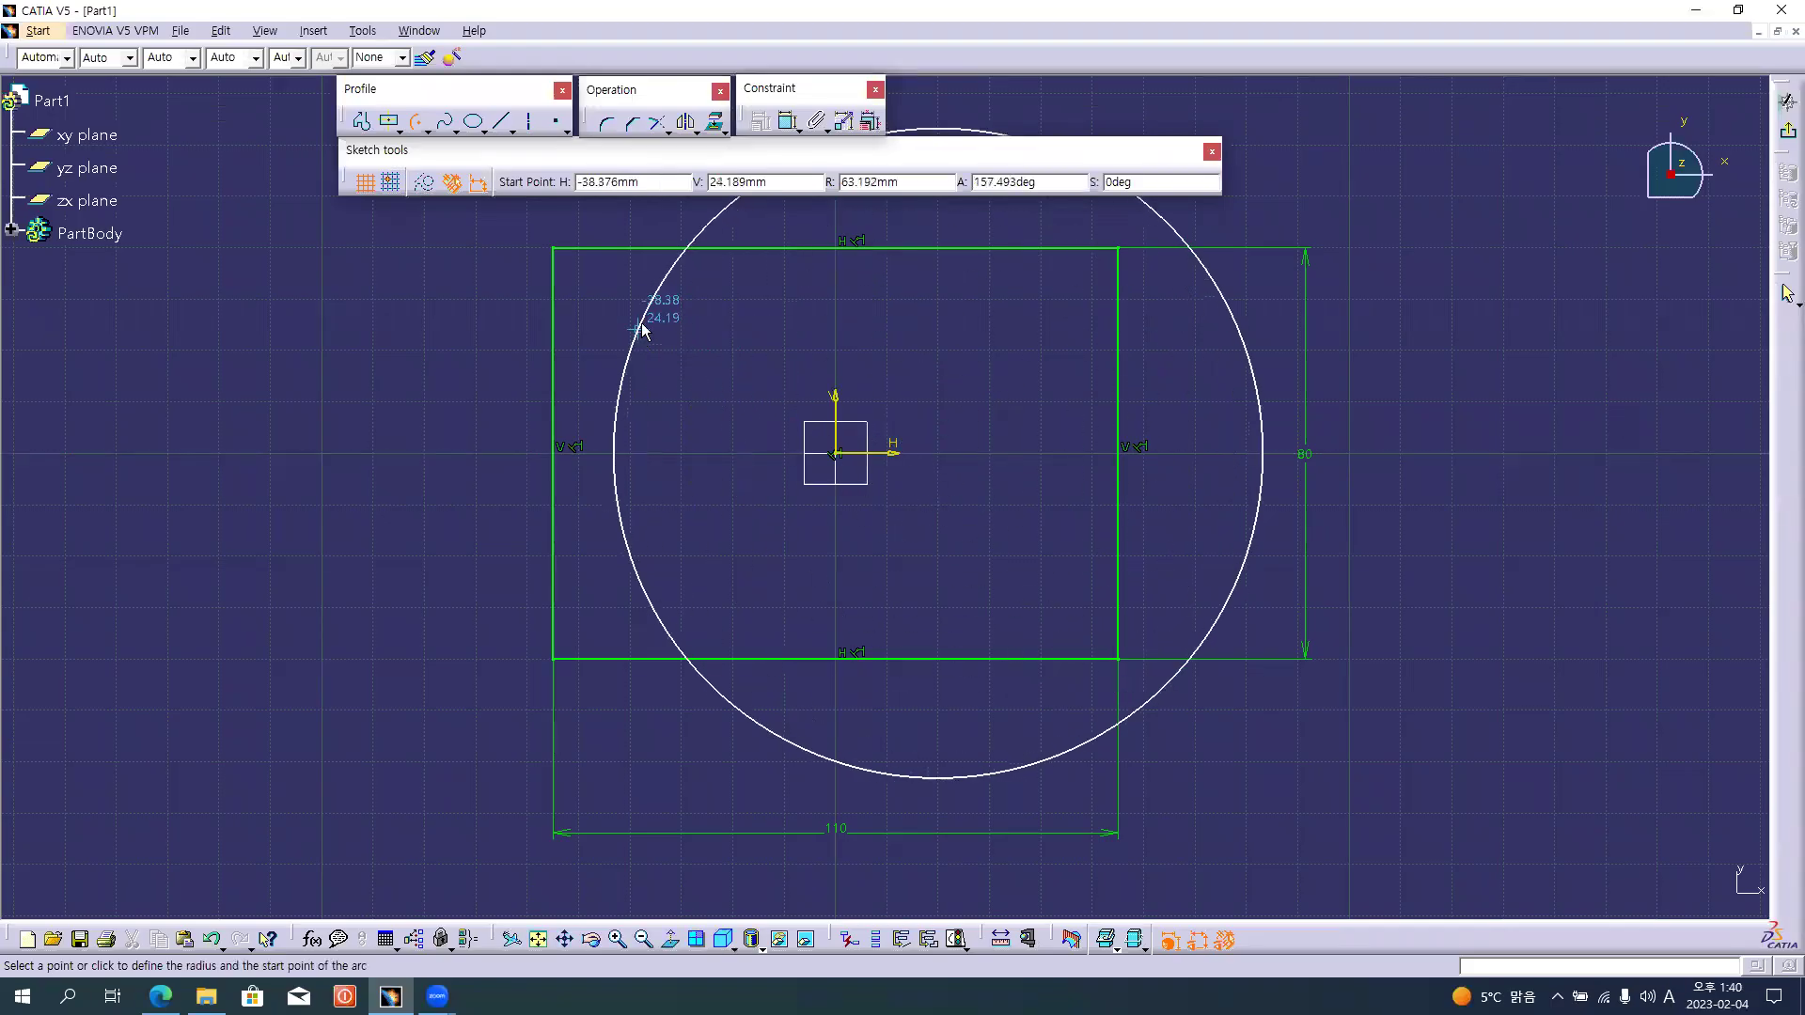
key("alt+Tab")
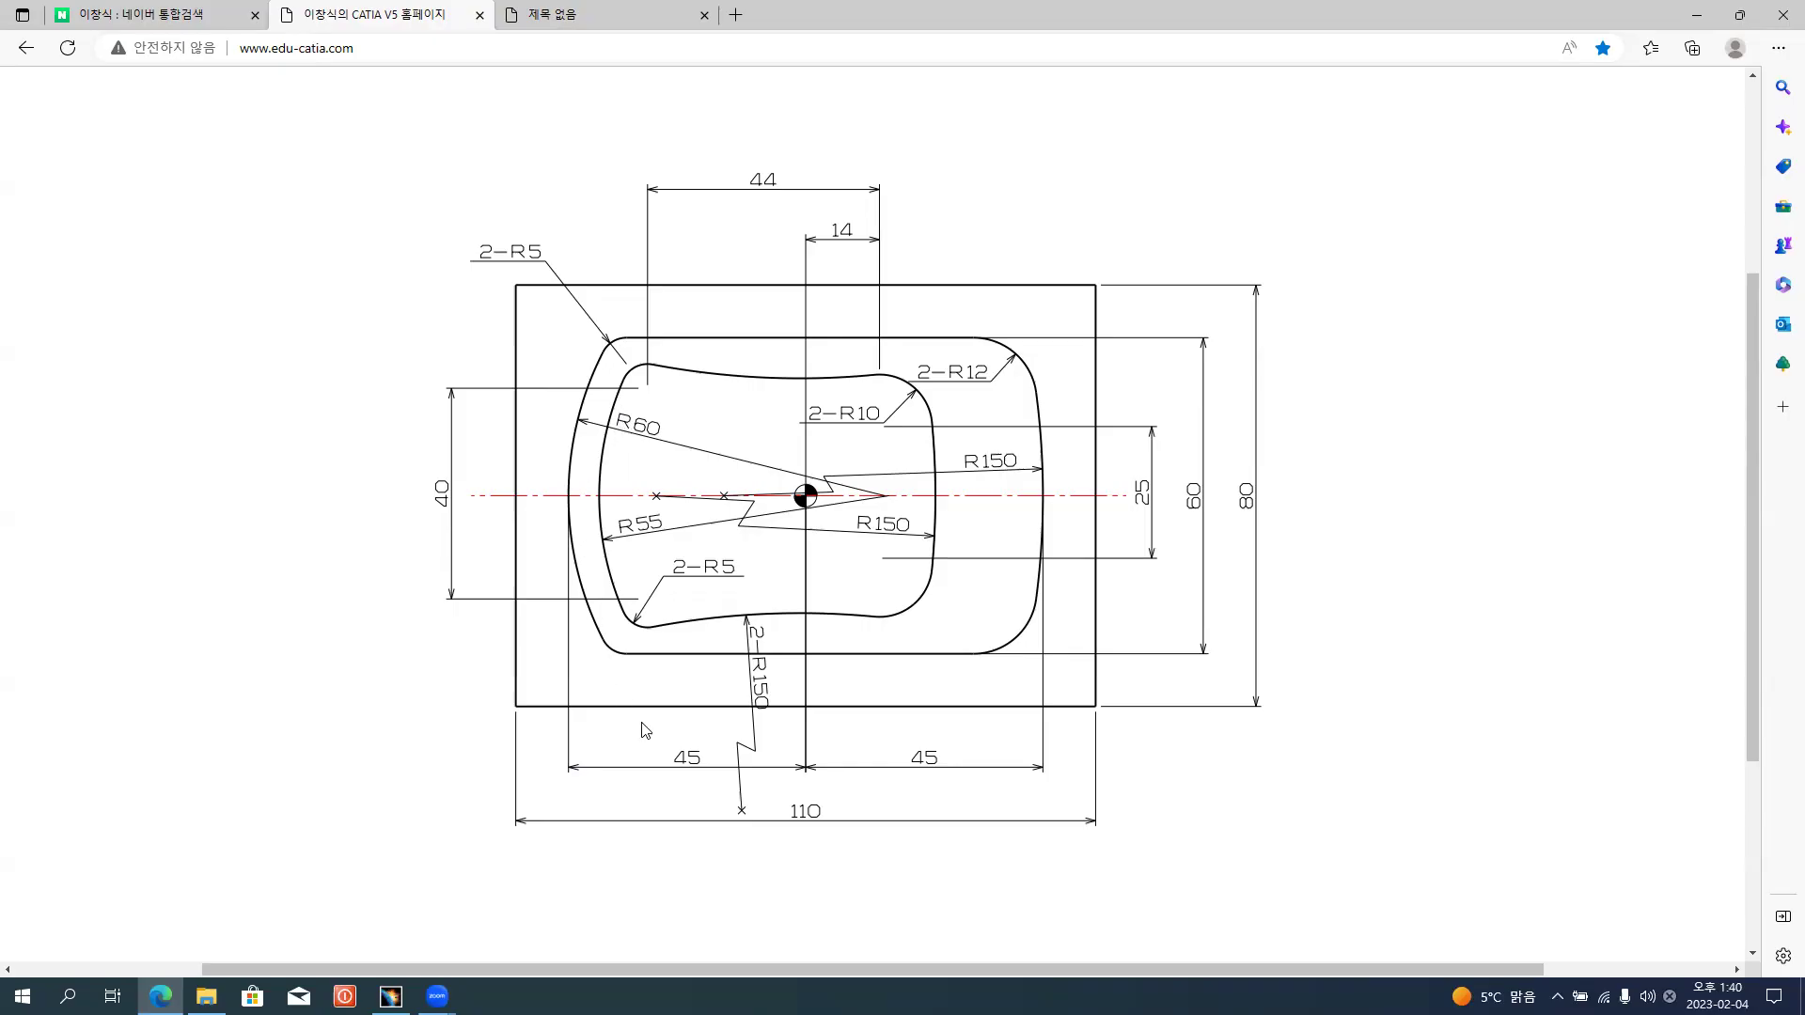
key("alt+Tab")
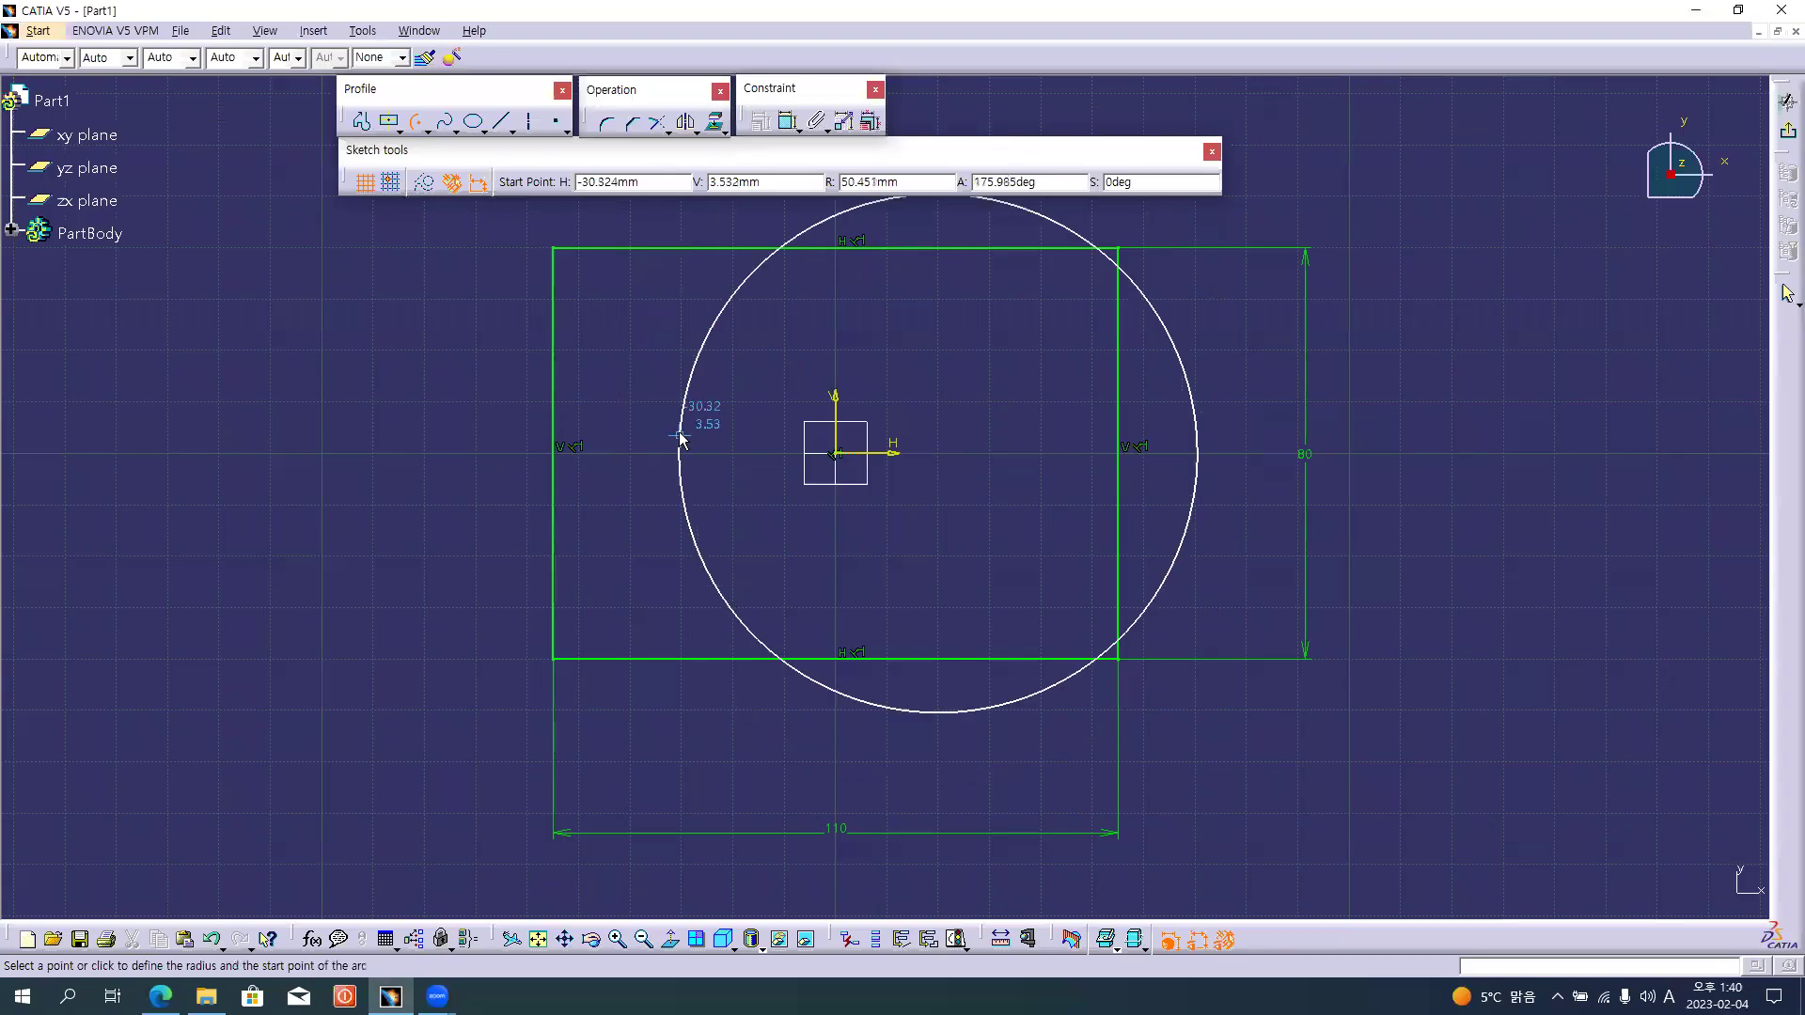
left_click(641, 308)
left_click(659, 596)
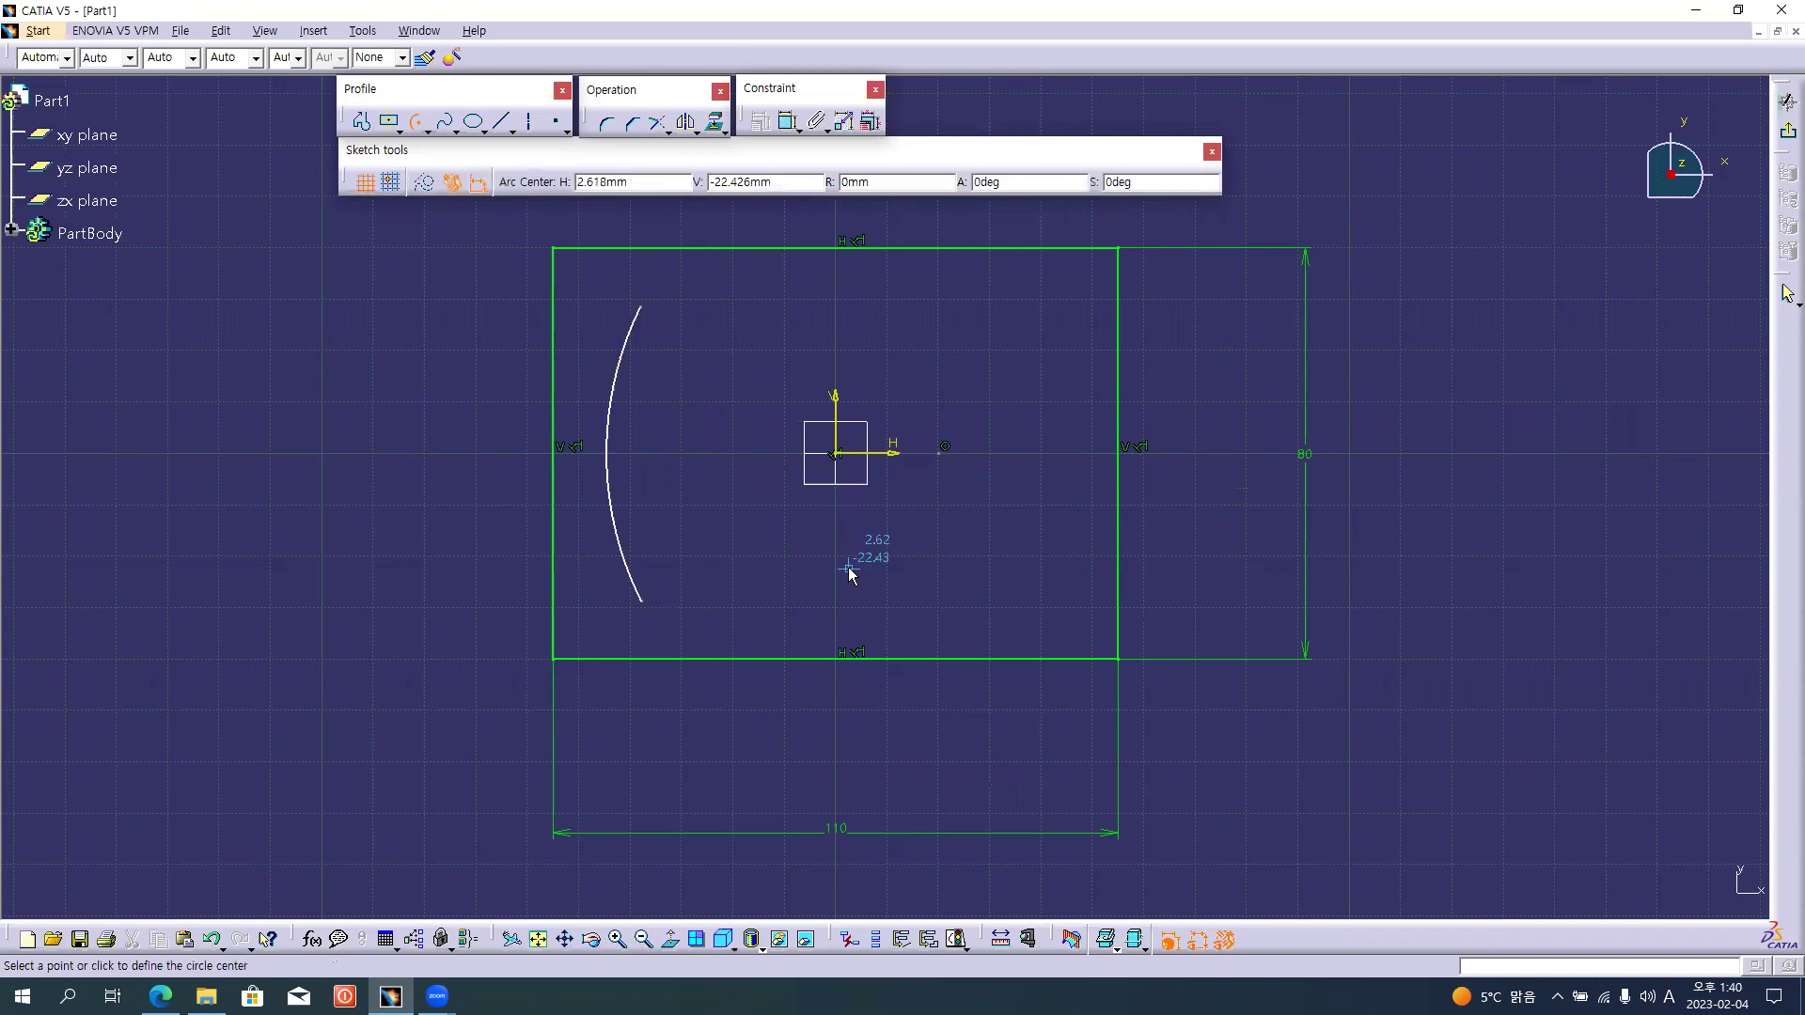
Sketch an arc of about 144 mm radius inside the rectangle's right edge, centred on the horizontal axis about 101 mm left of the origin.
key("alt+Tab")
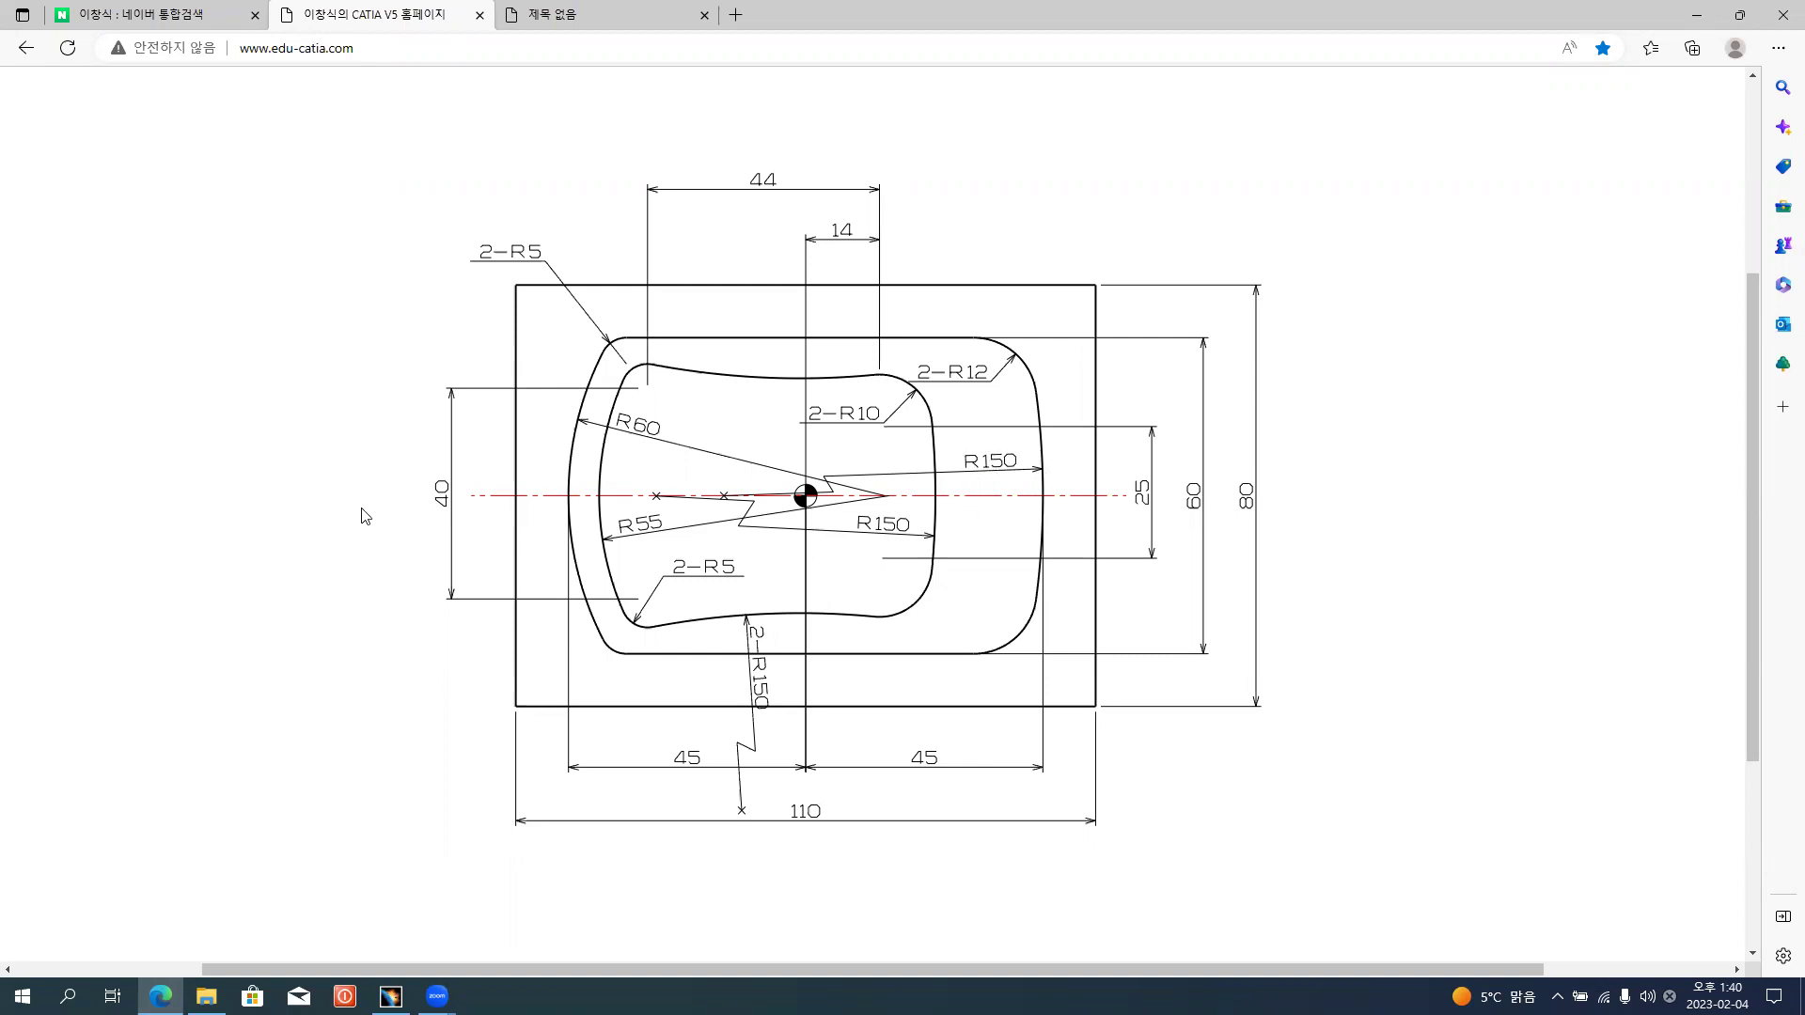
key("alt+Tab")
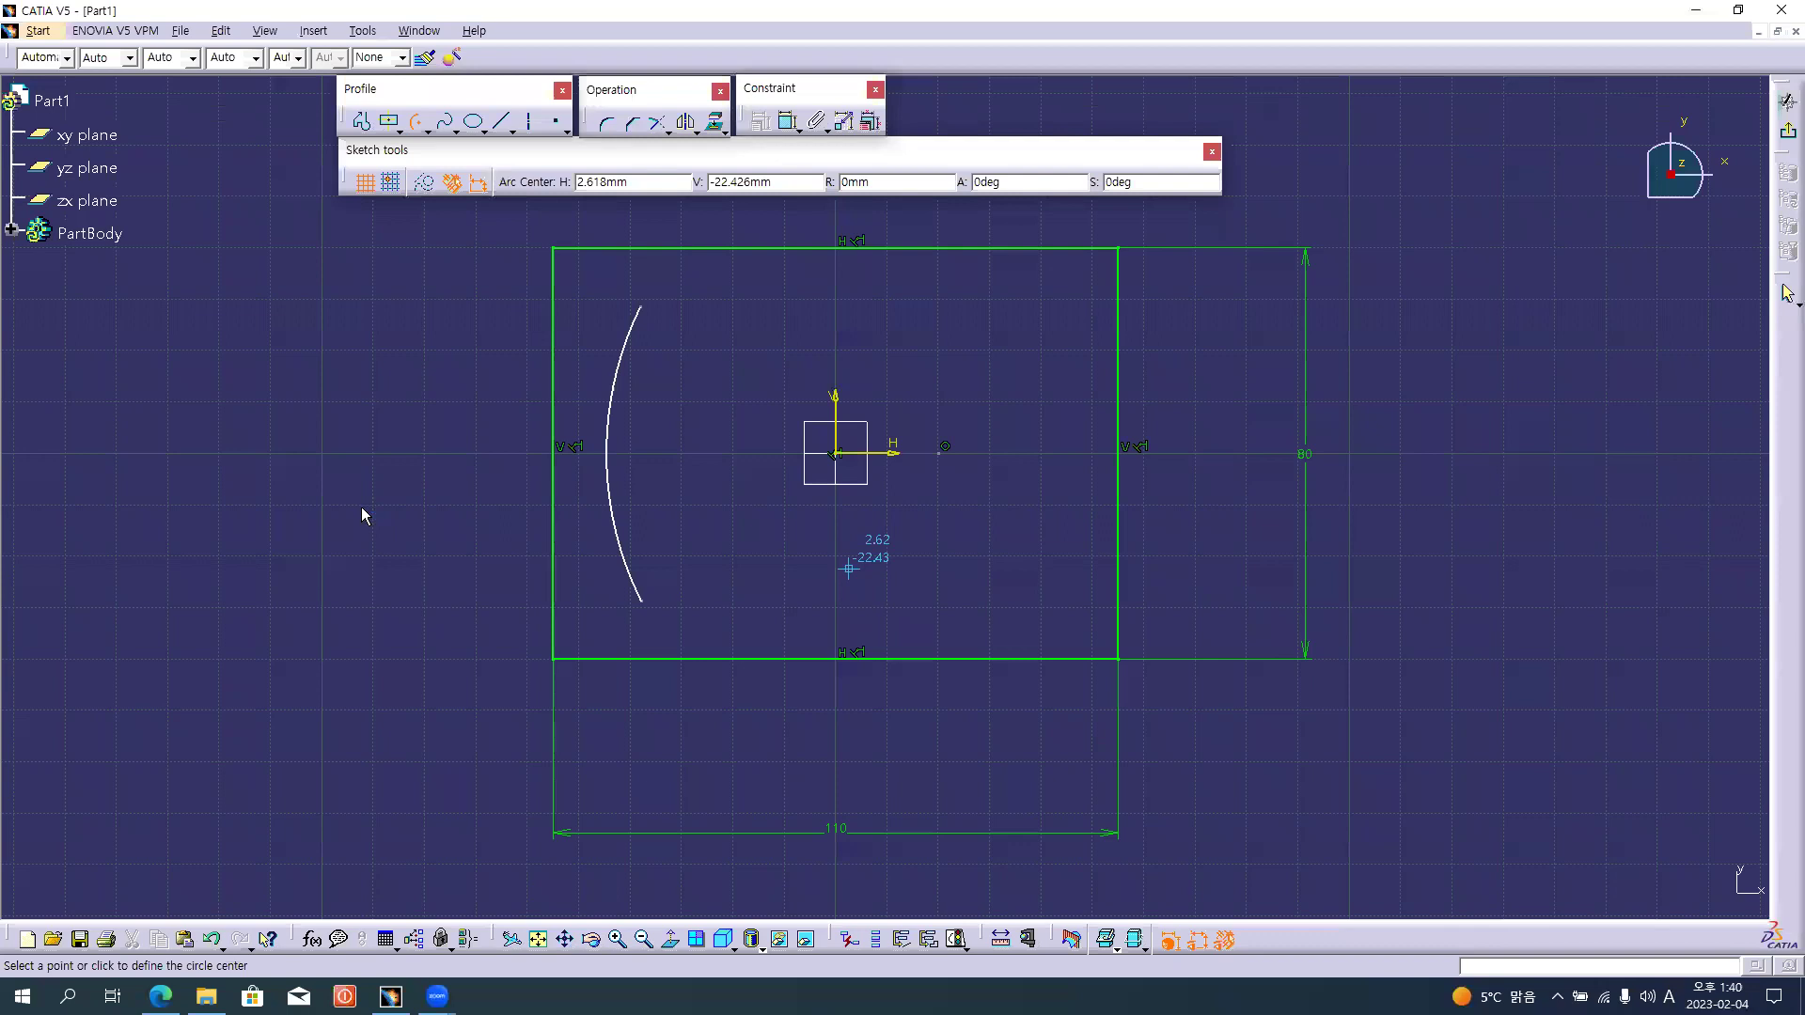
left_click(320, 455)
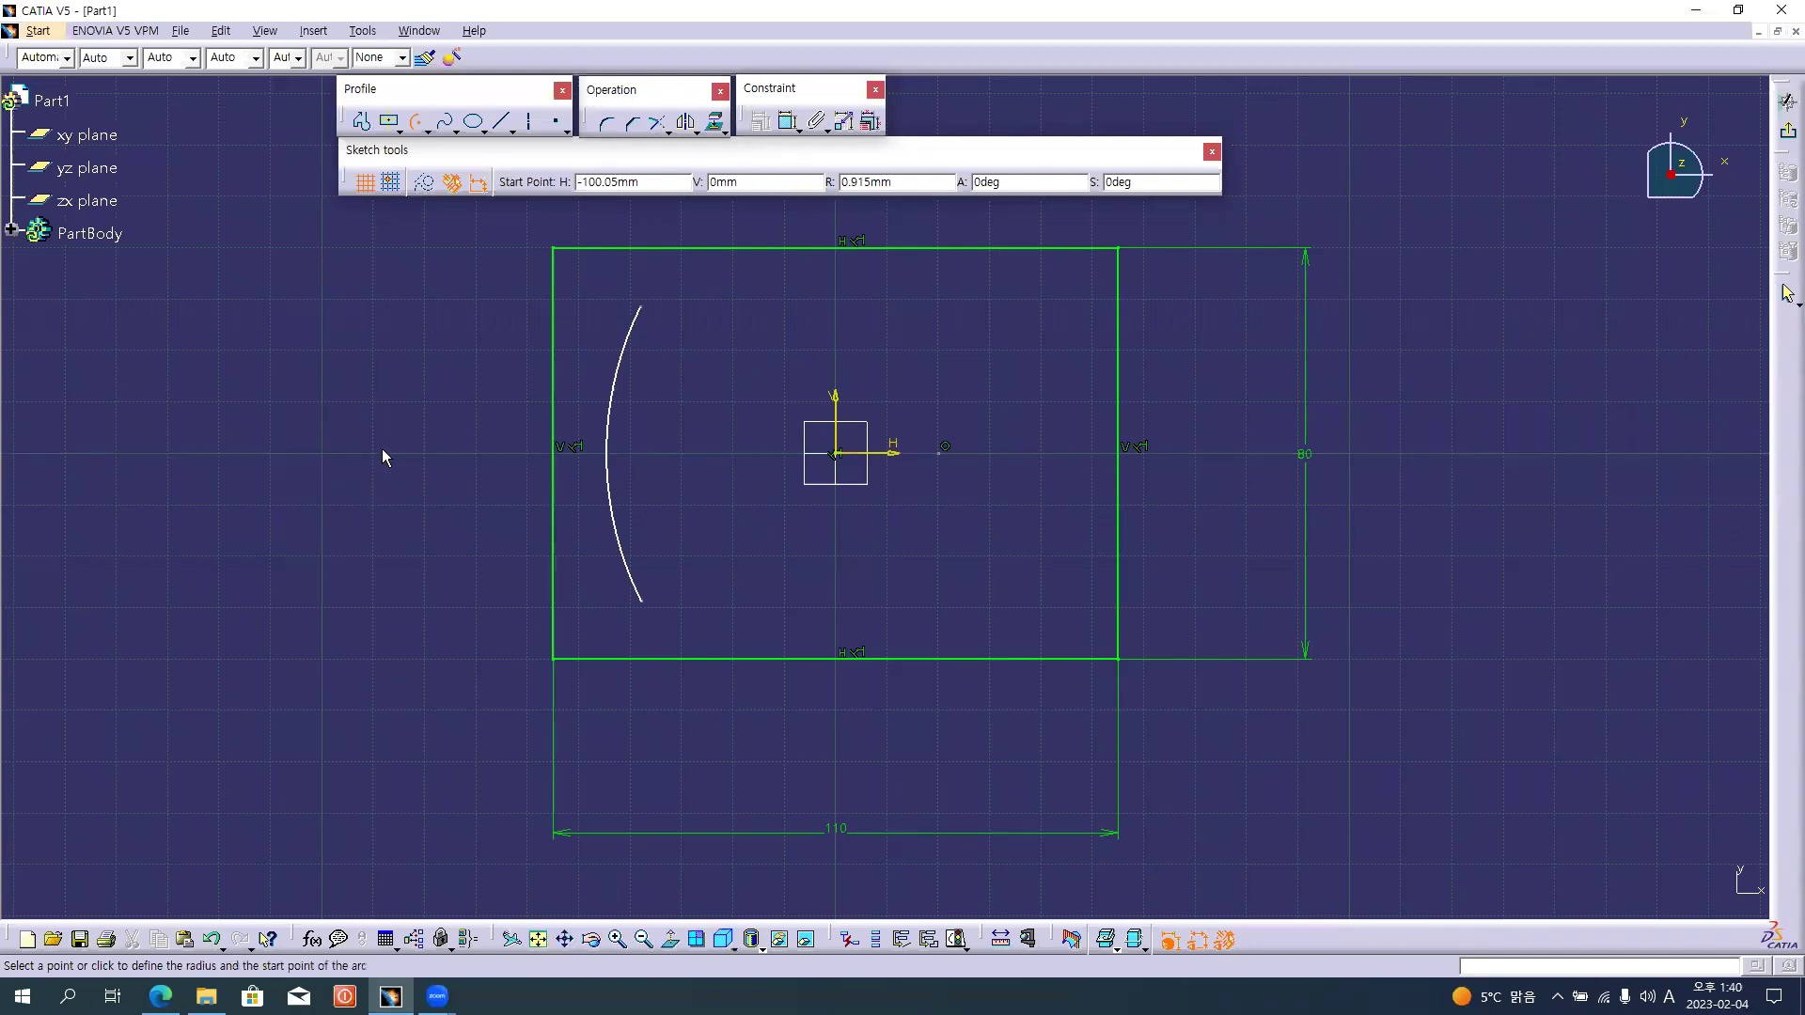
left_click(1036, 293)
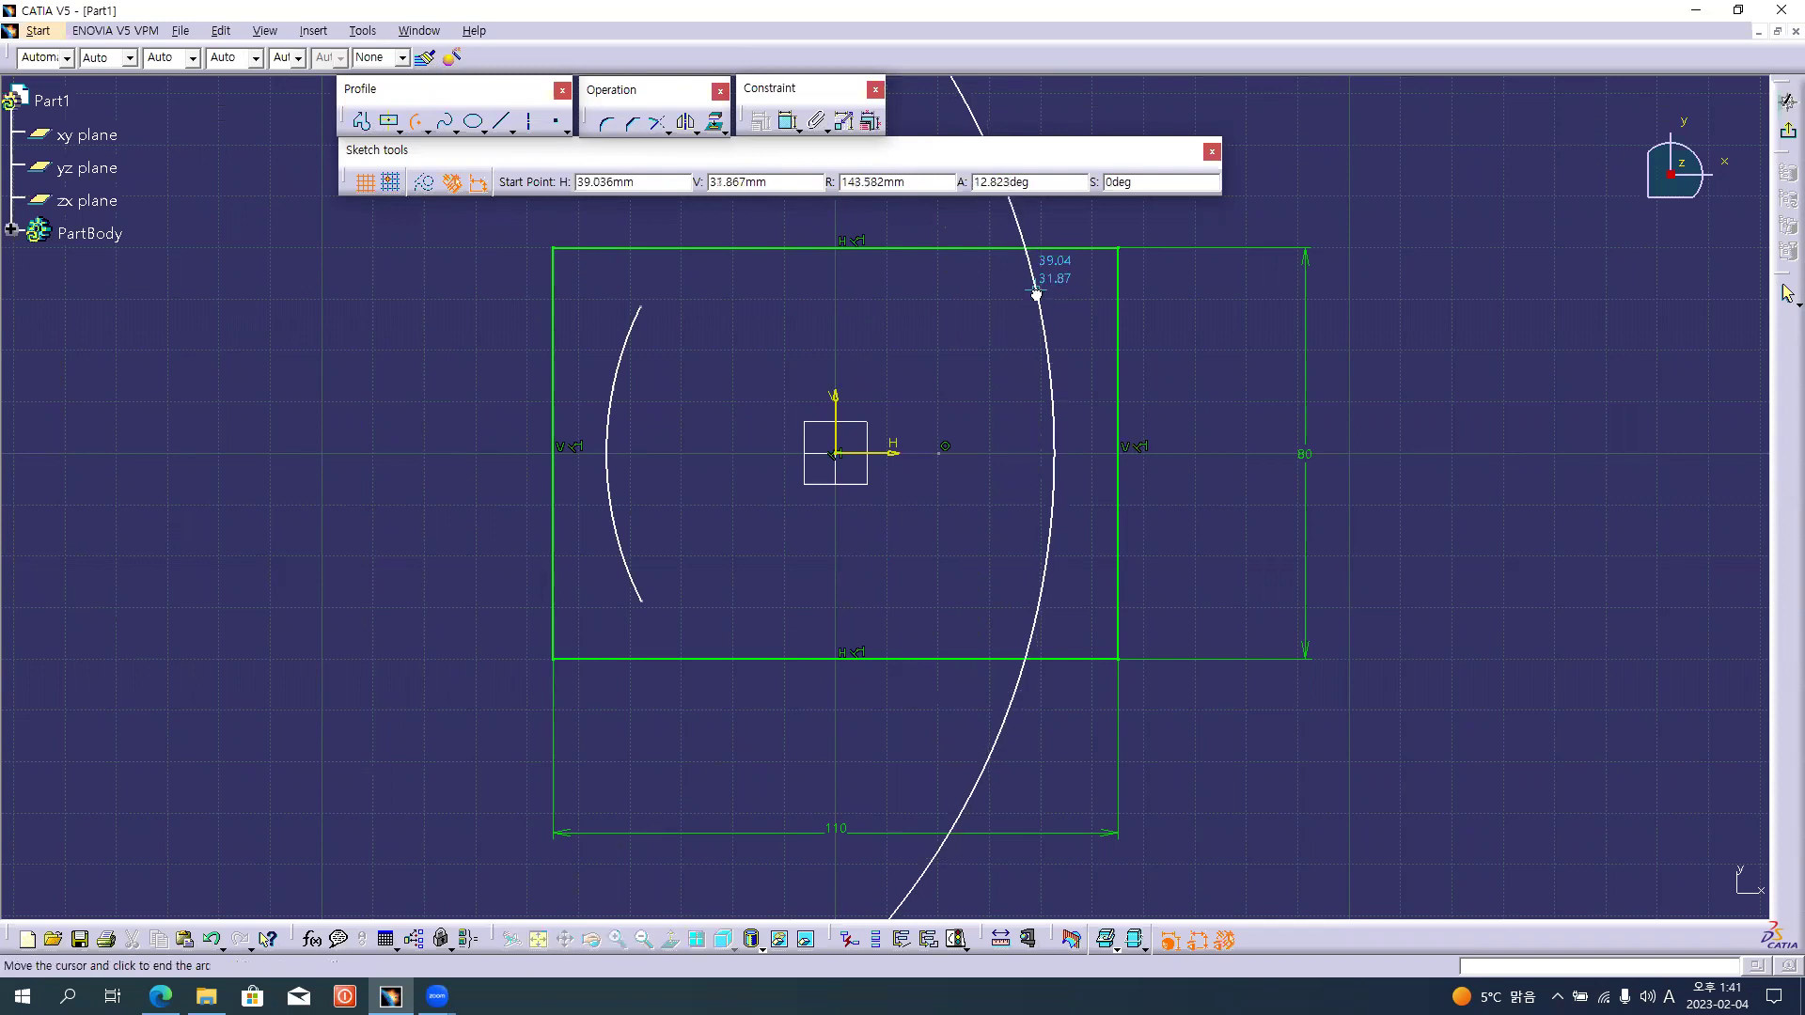
left_click(1034, 605)
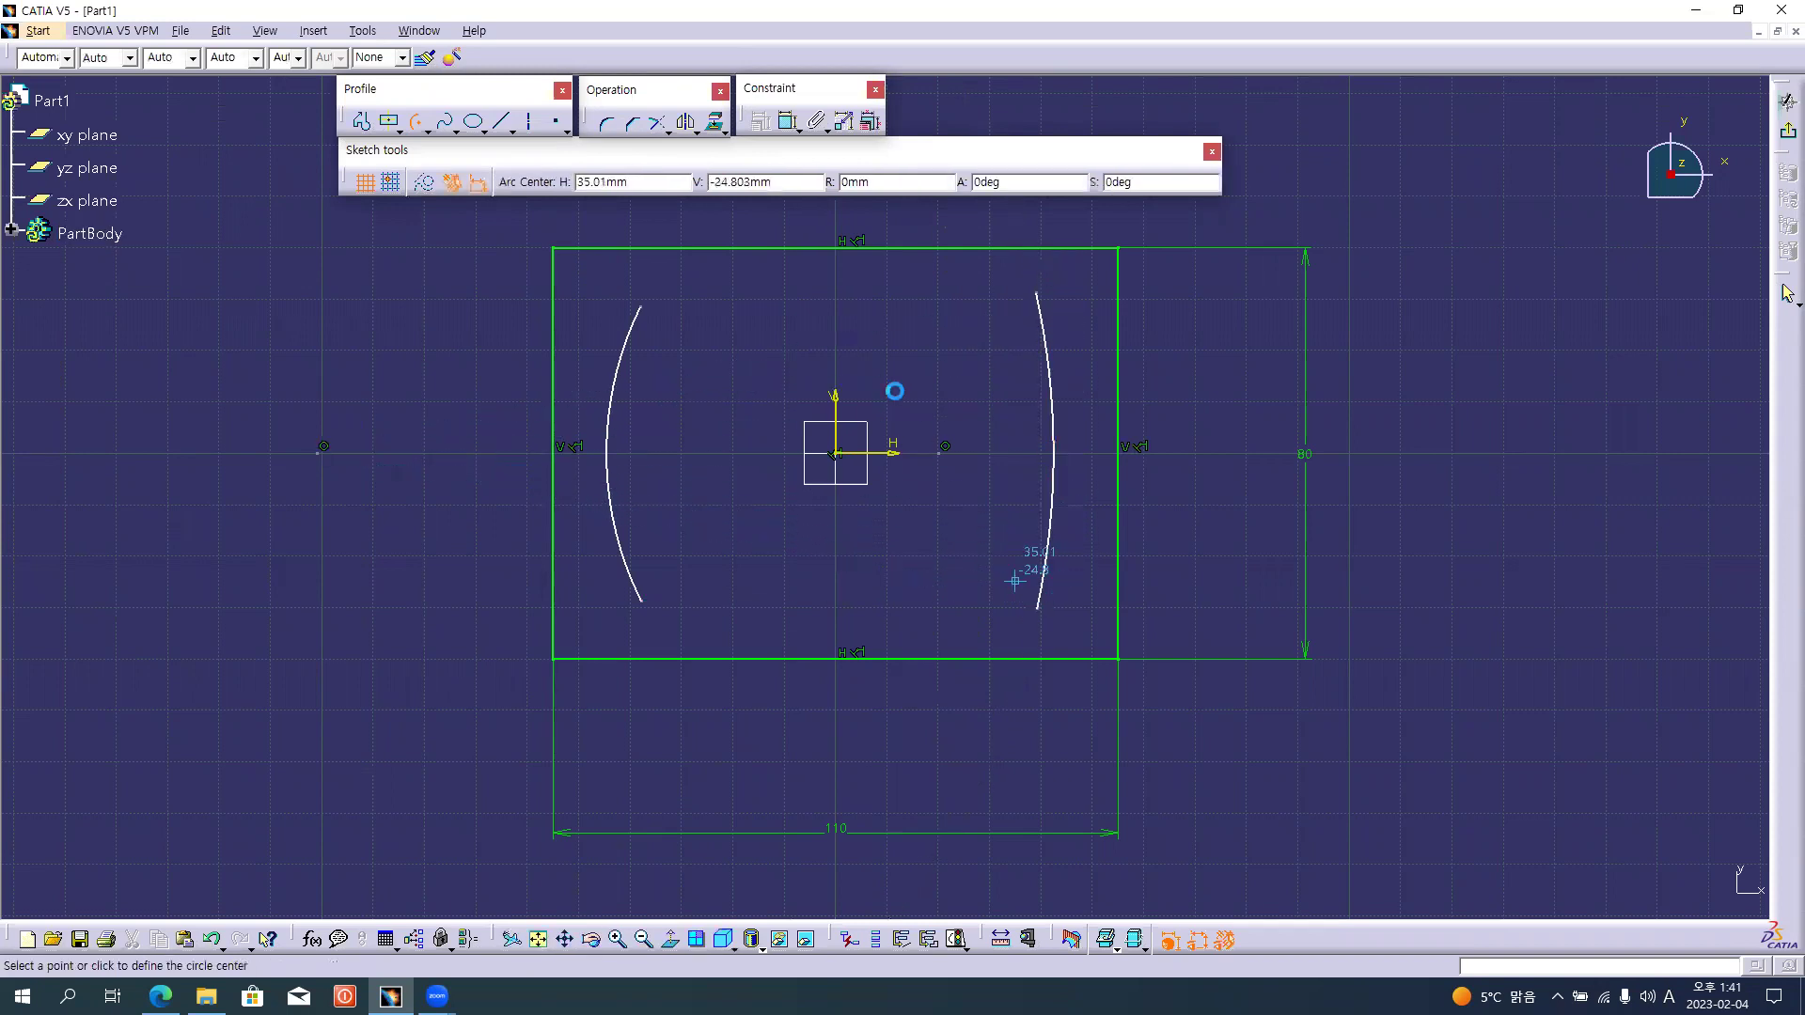
left_click(411, 127)
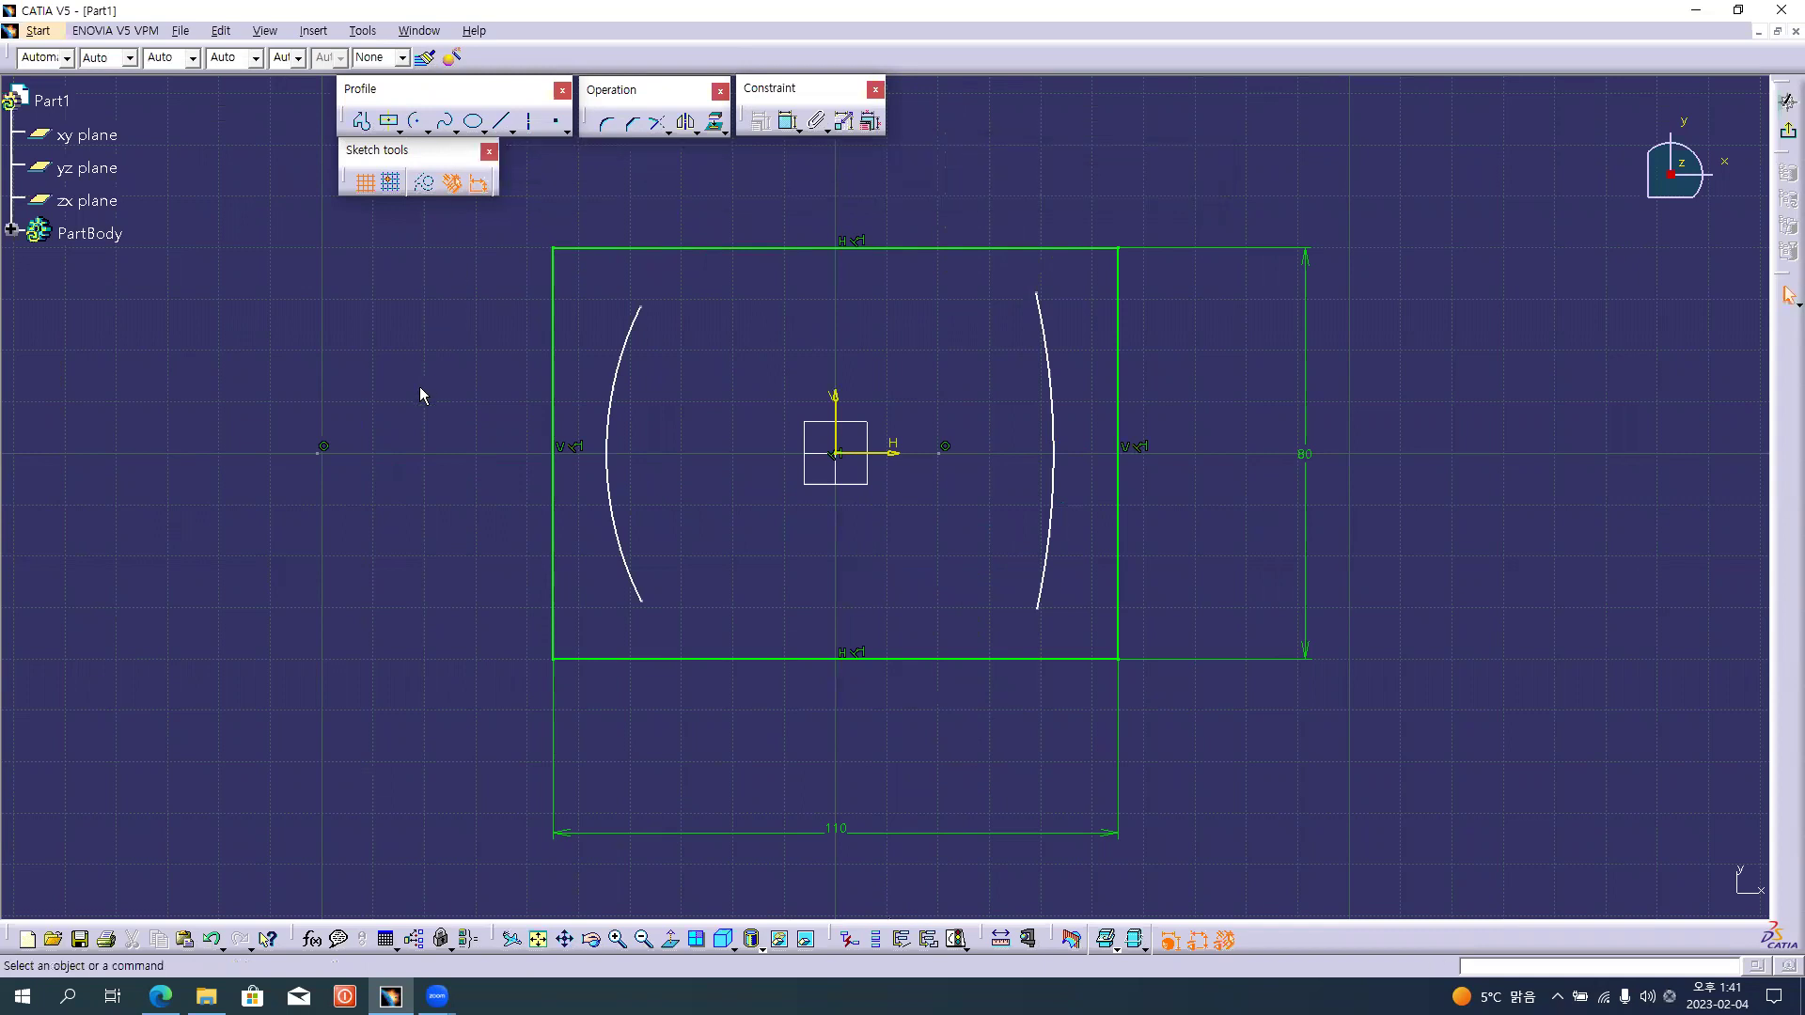
Check the drawing and sketch a horizontal line about 28 mm above the horizontal axis, extending past the upper ends of both arcs.
key("alt+Tab")
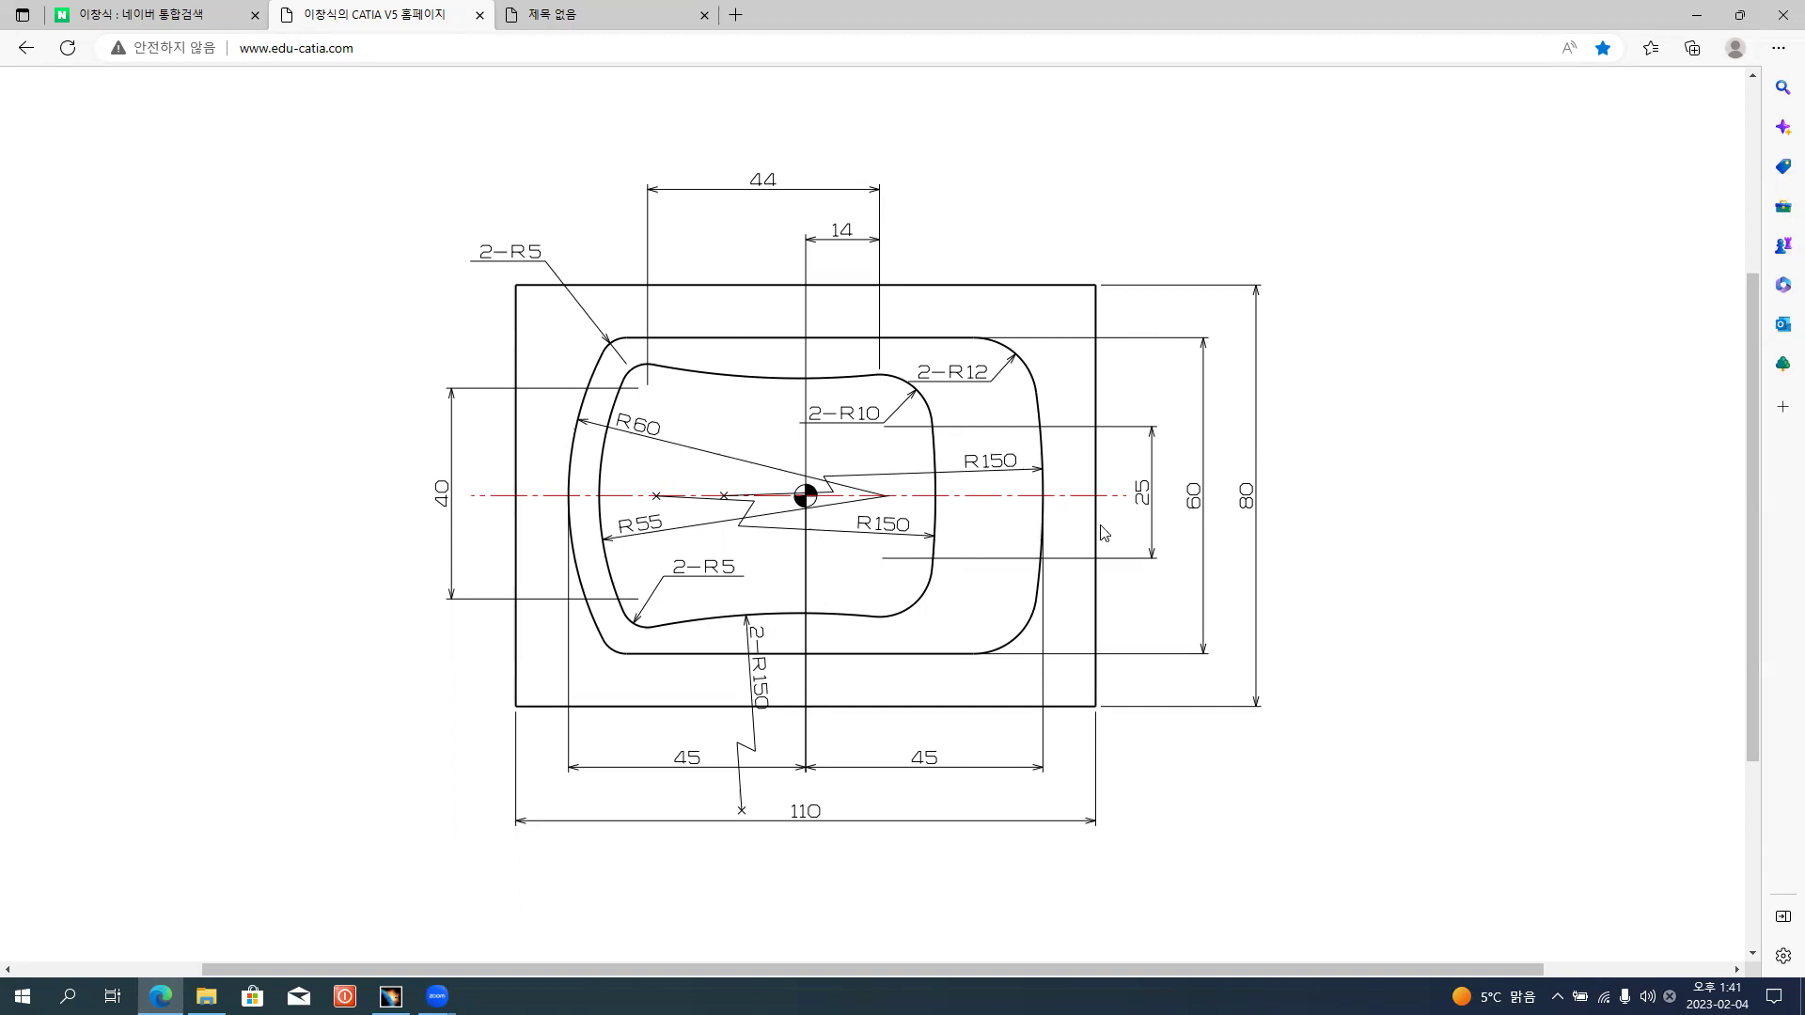
key("alt+Tab")
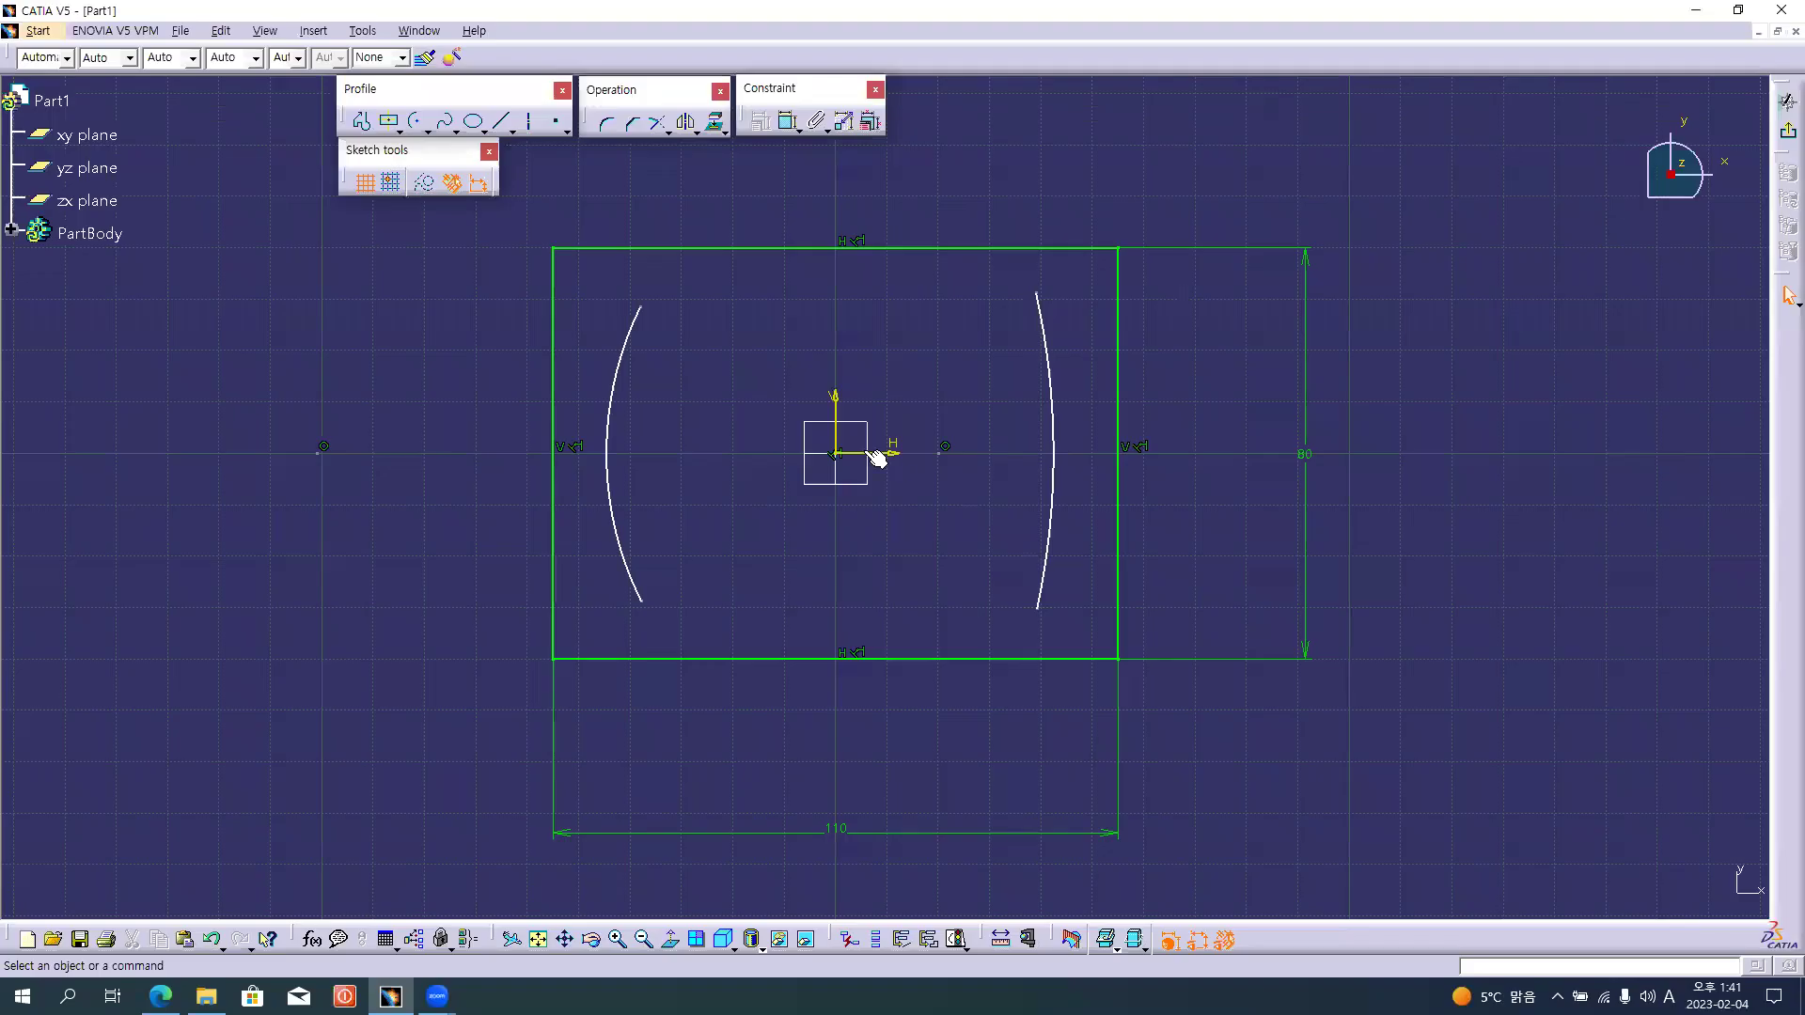
left_click(505, 125)
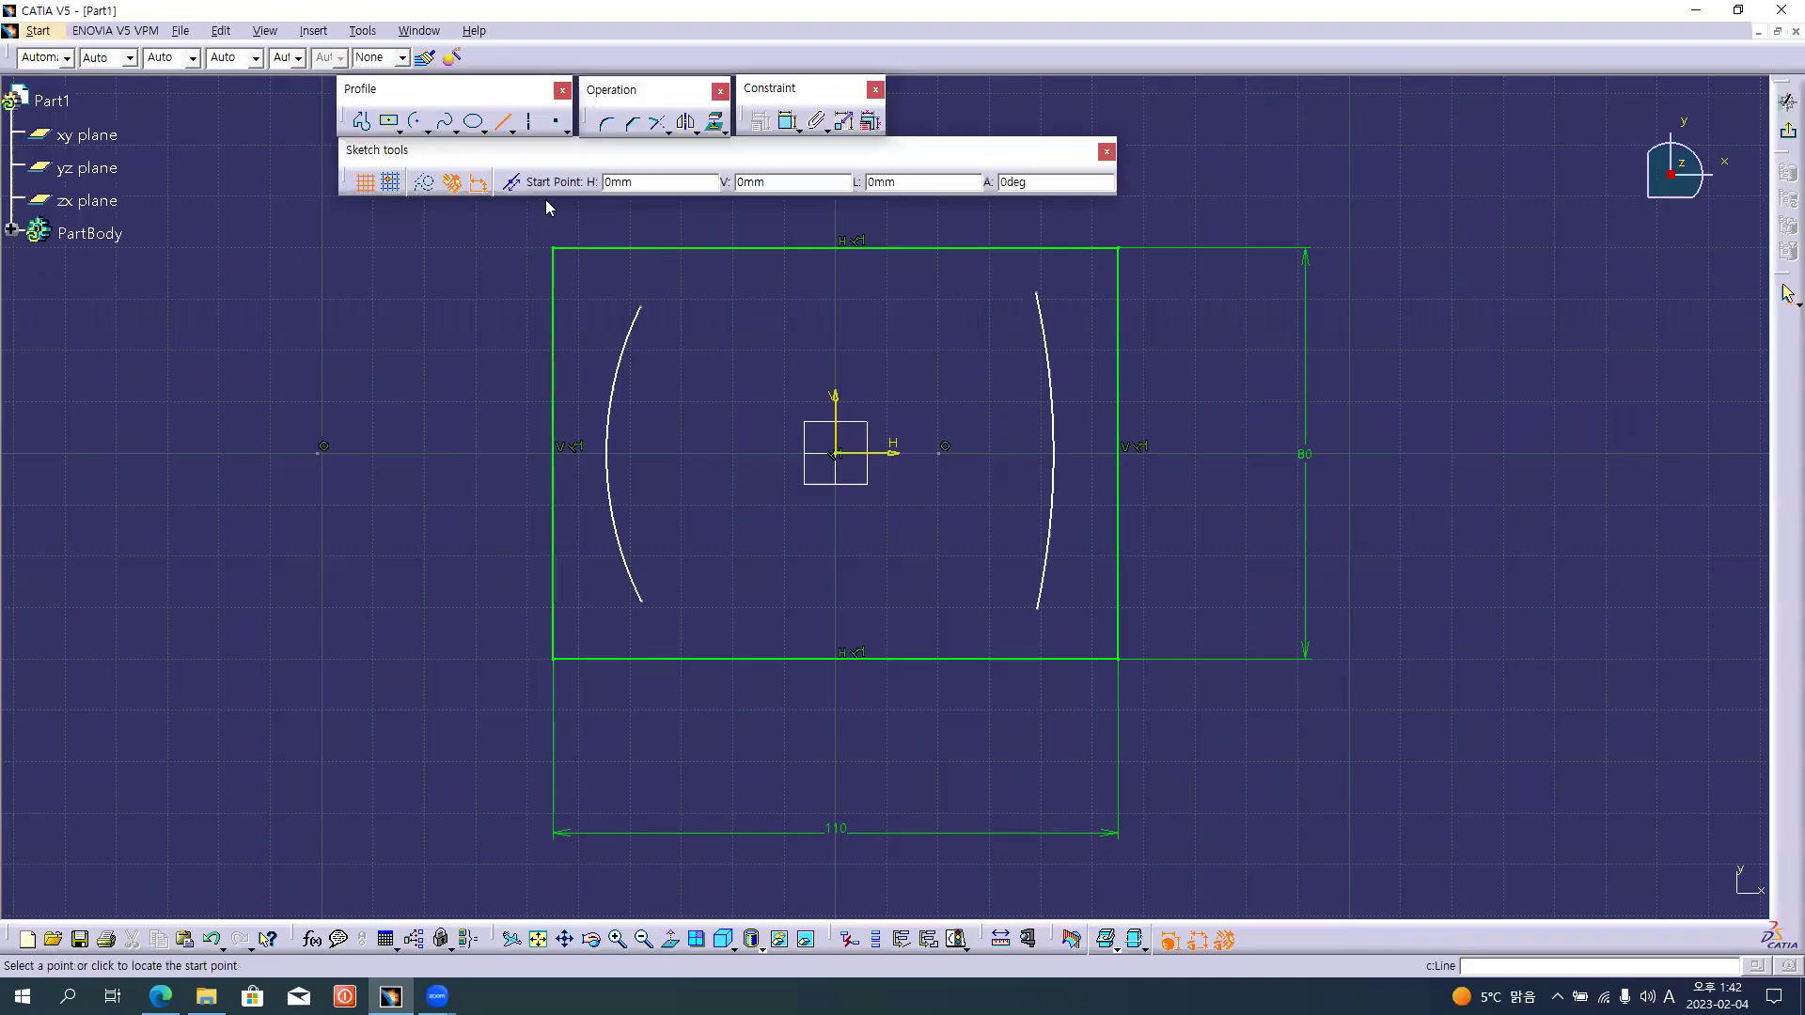
left_click(616, 306)
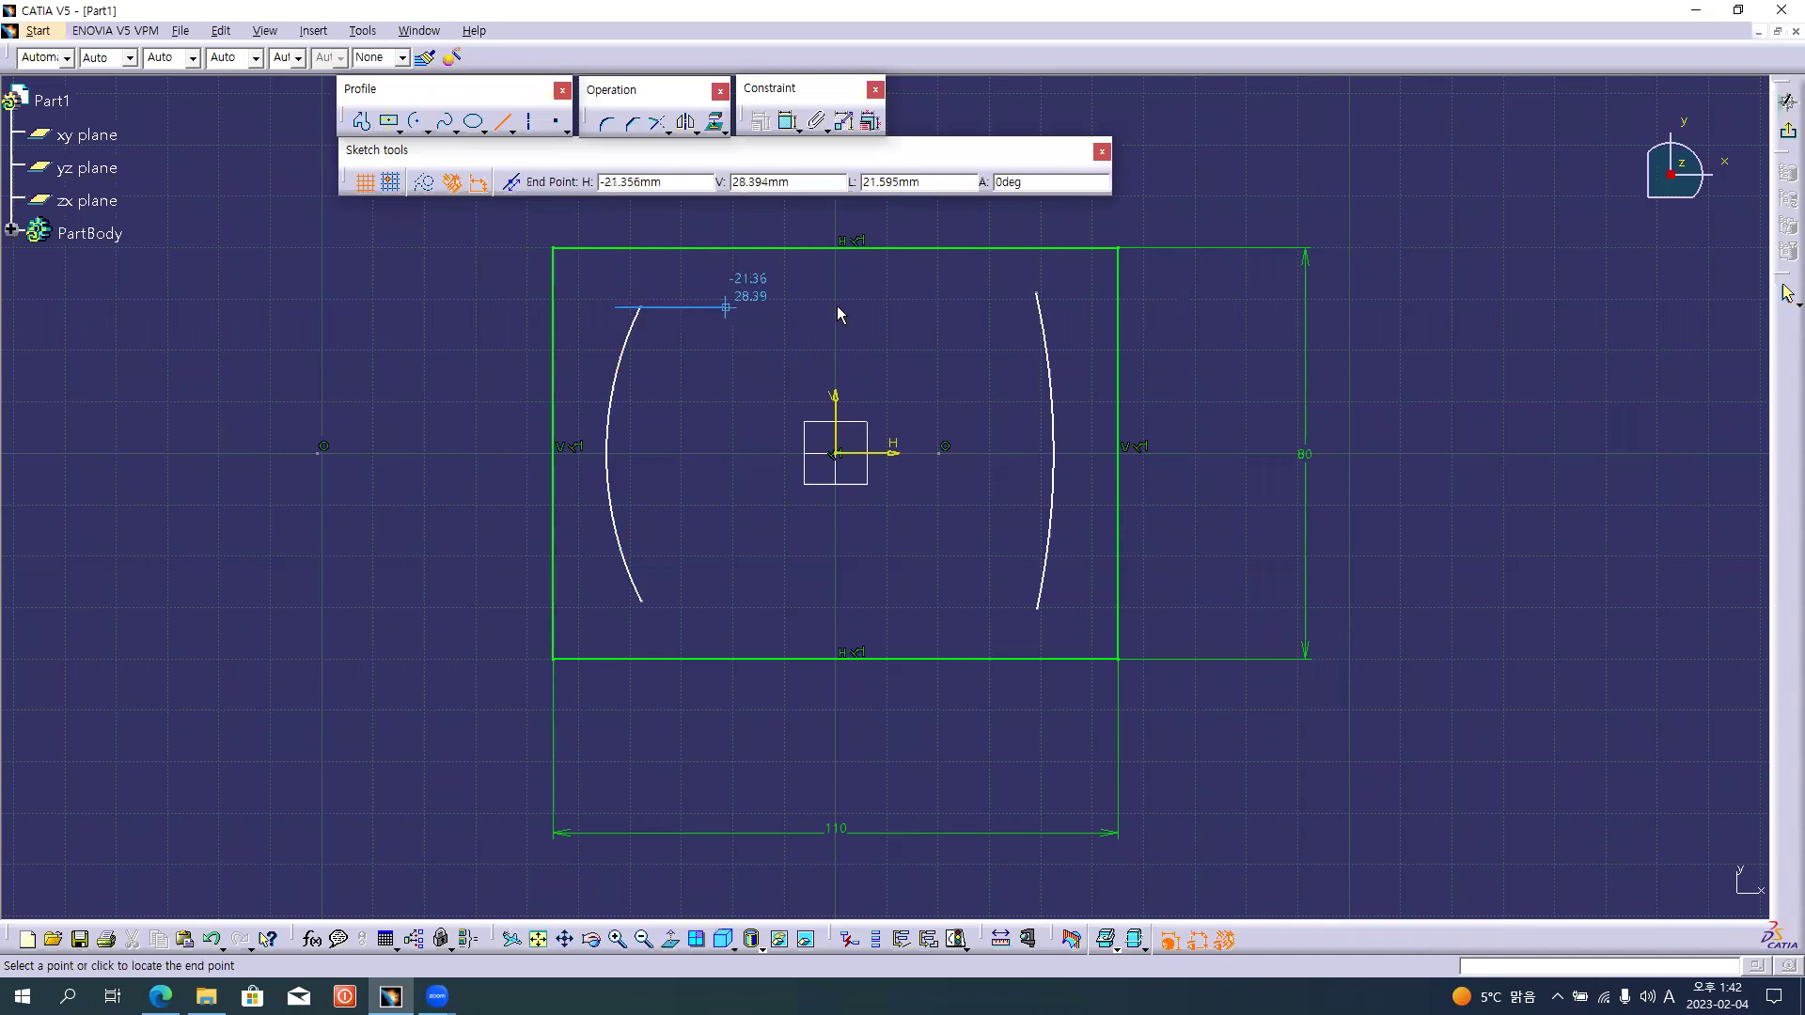
left_click(1069, 306)
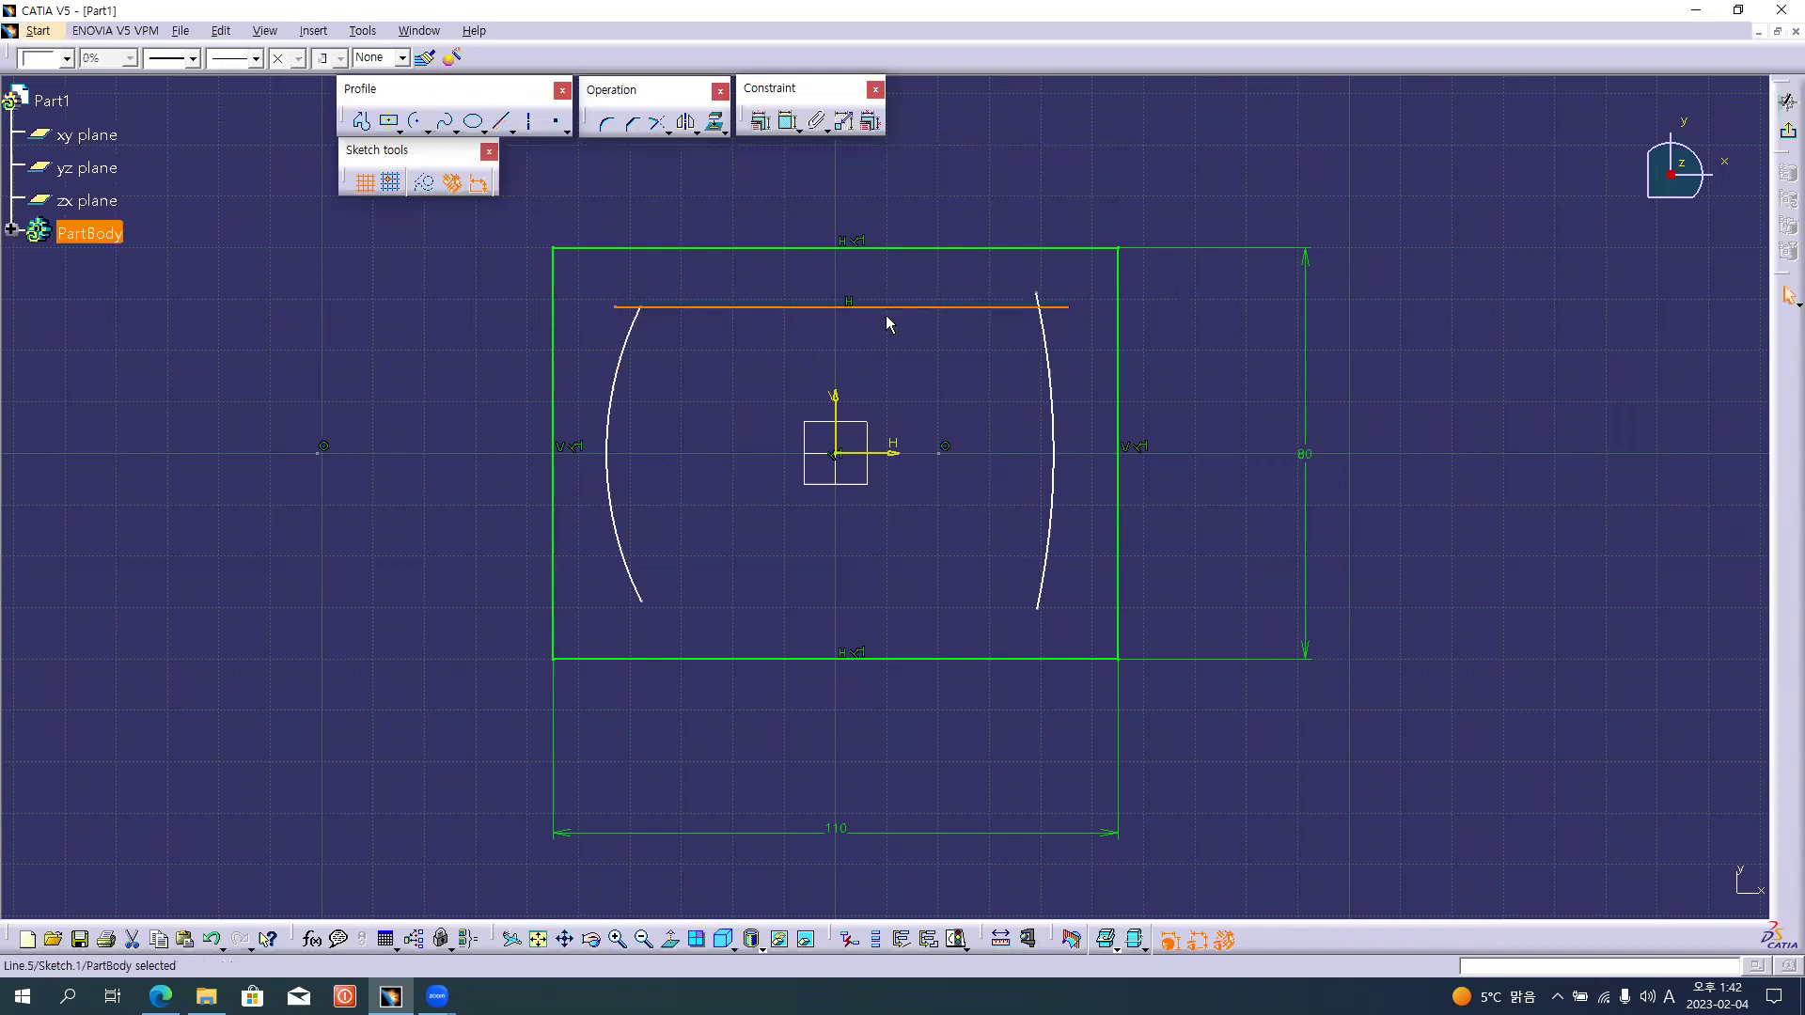
Mirror the horizontal line about the sketch's horizontal axis, and check the symmetry constraint on the line.
left_click(683, 123)
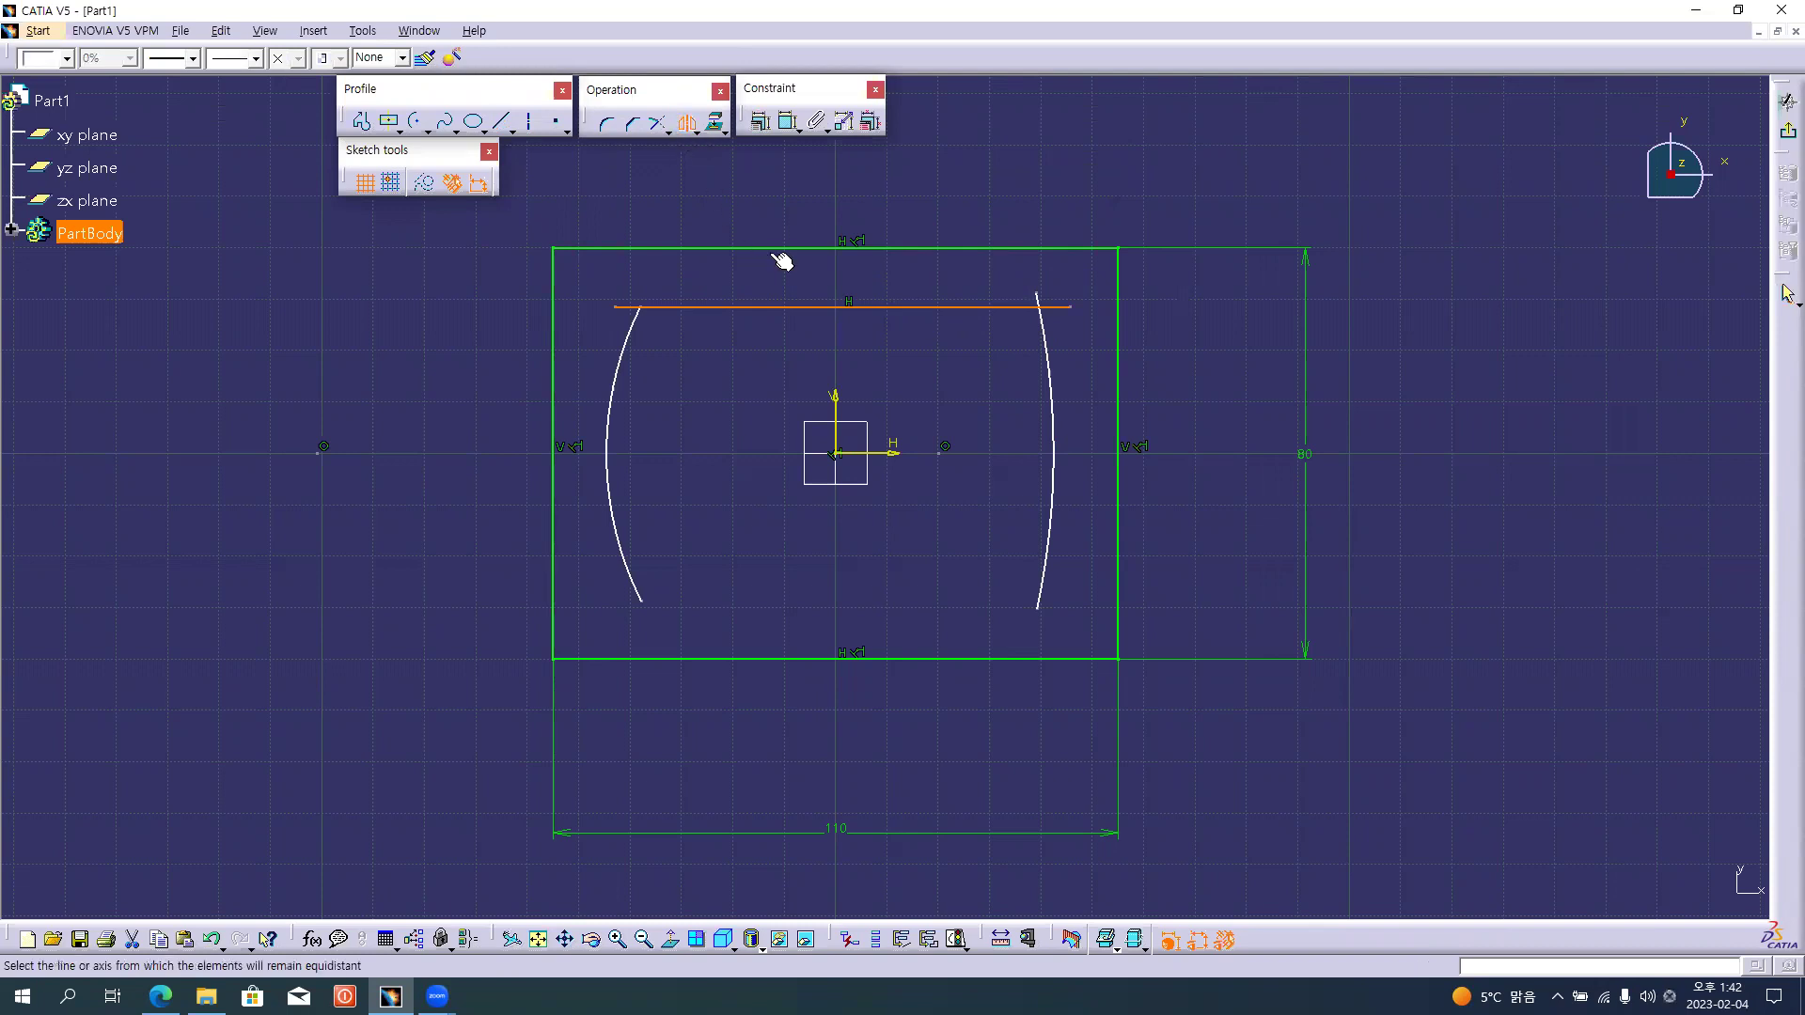
left_click(903, 457)
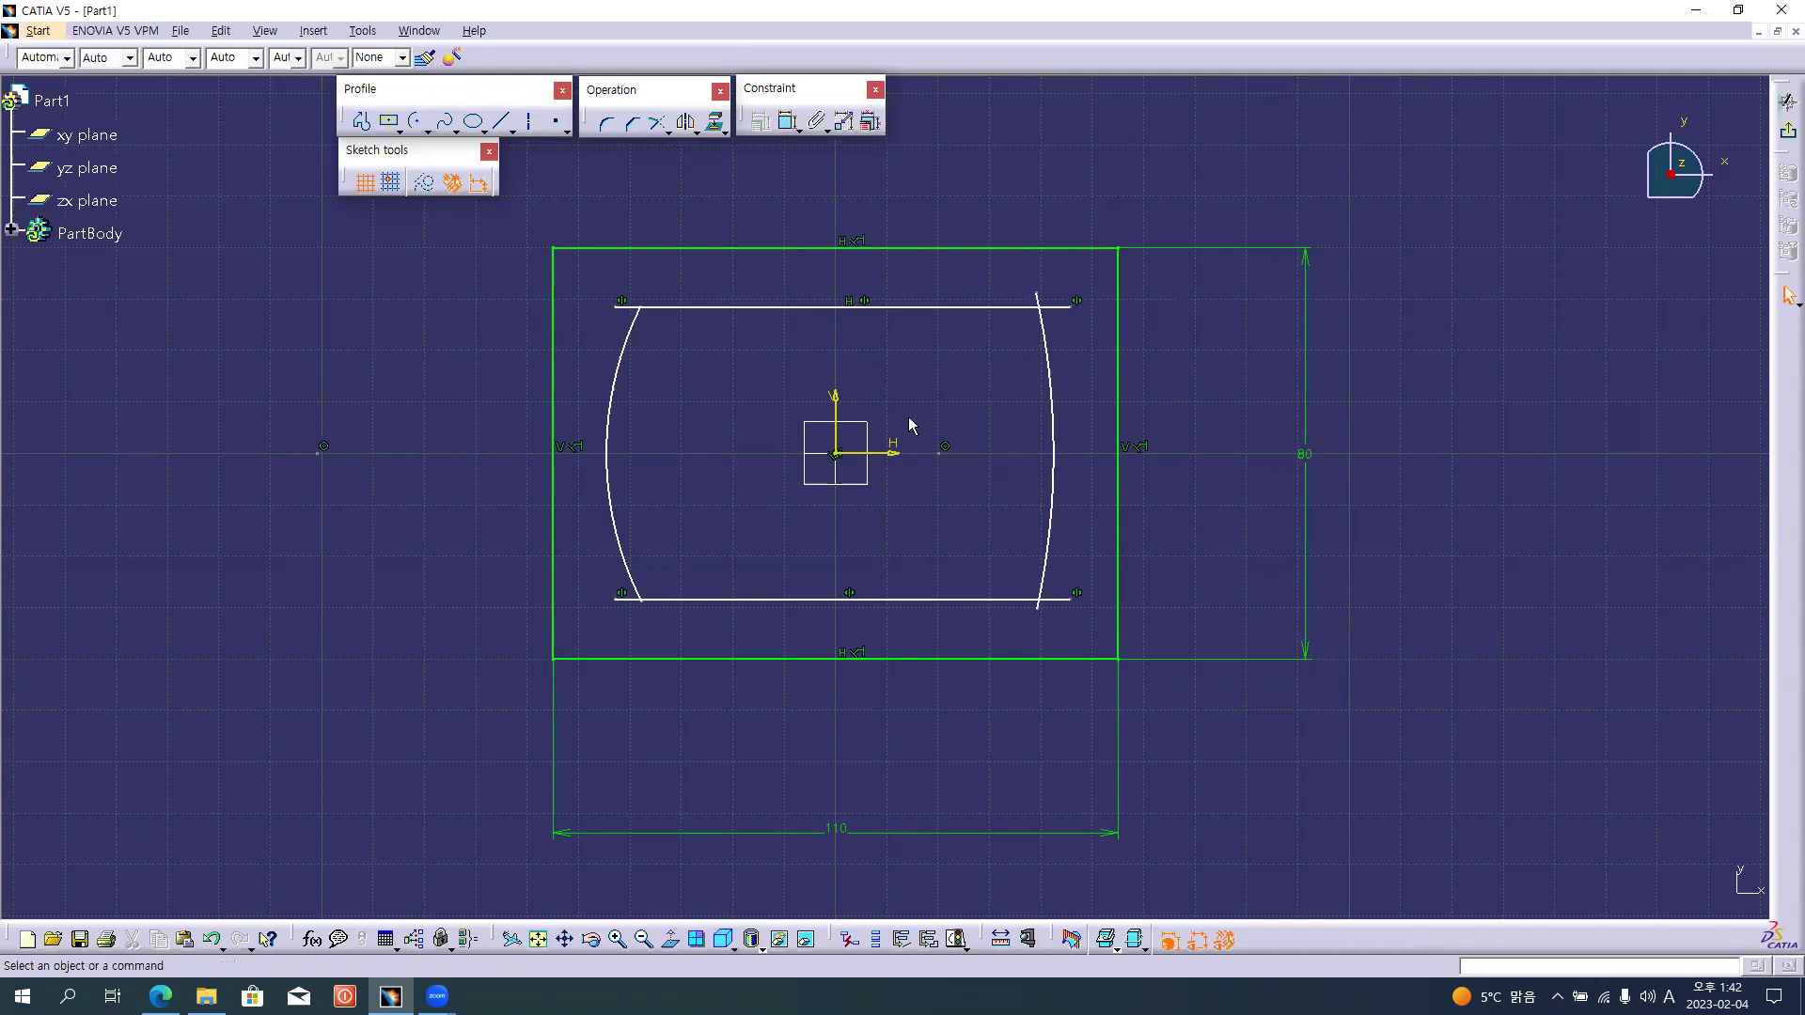
left_click(866, 303)
left_click(869, 324)
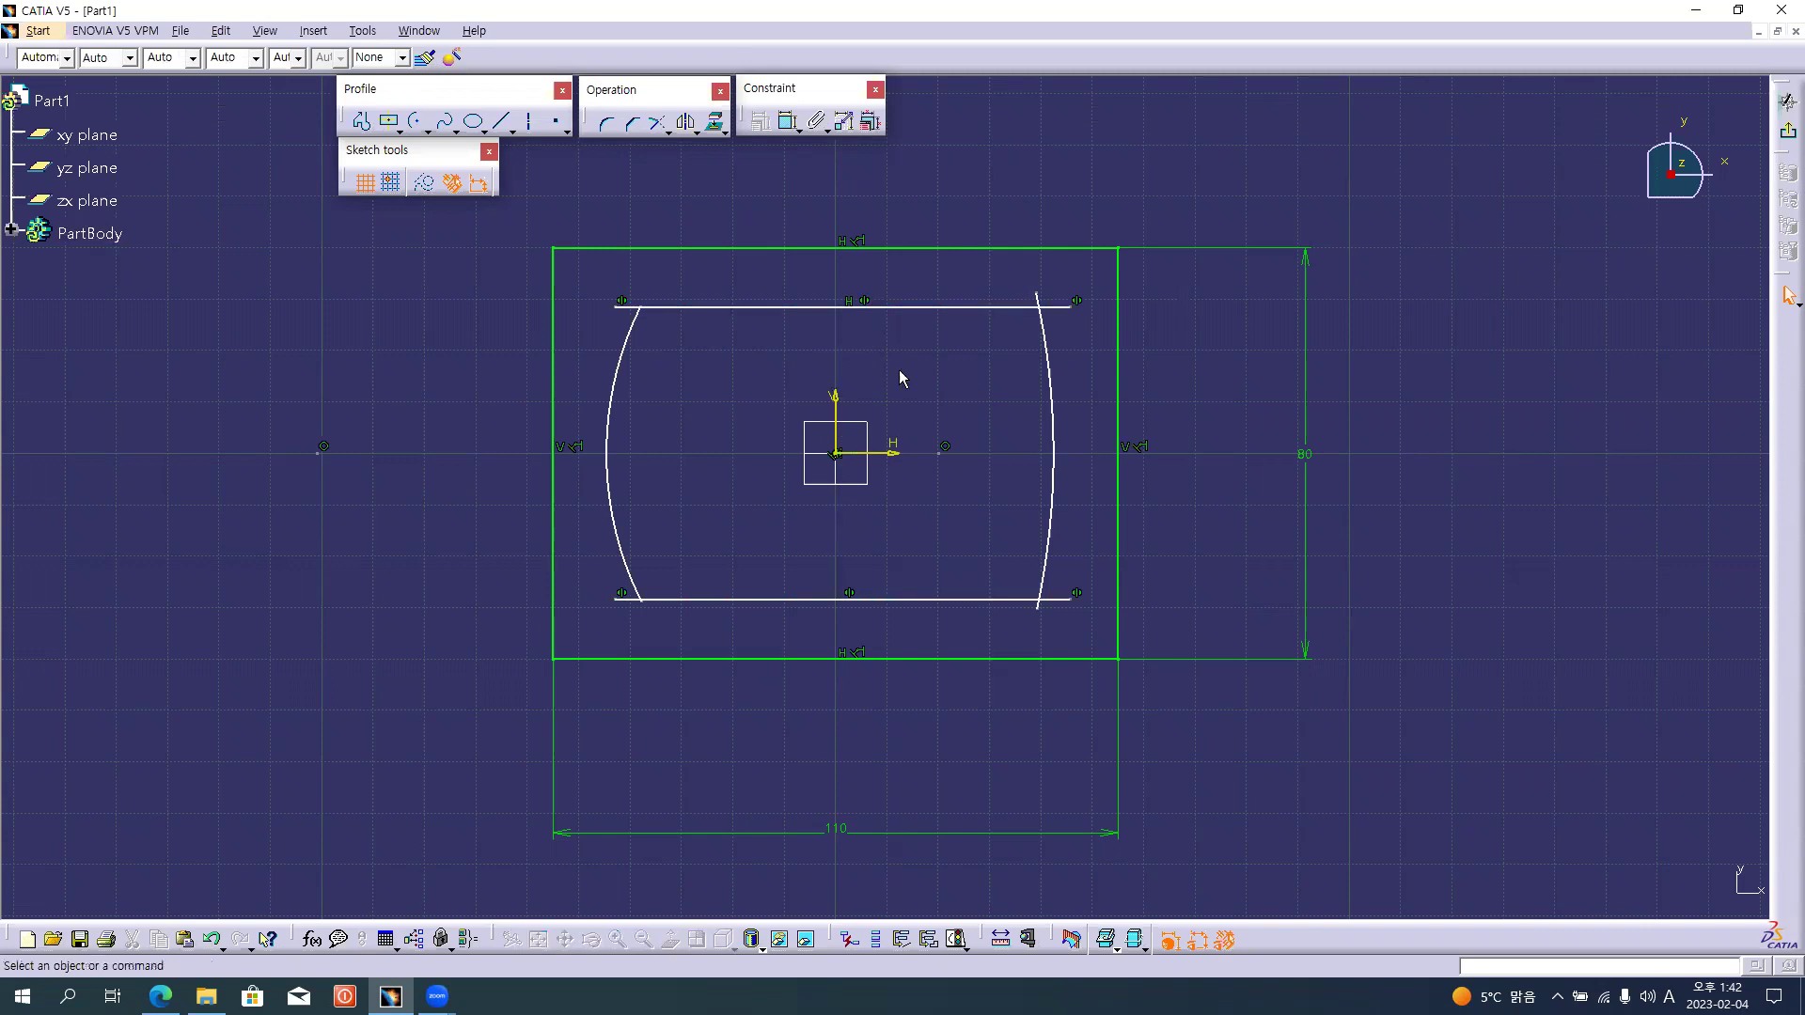
Dimension the vertical distance between the two inner horizontal lines, placing the dimension outside the rectangle's right edge.
left_click(789, 127)
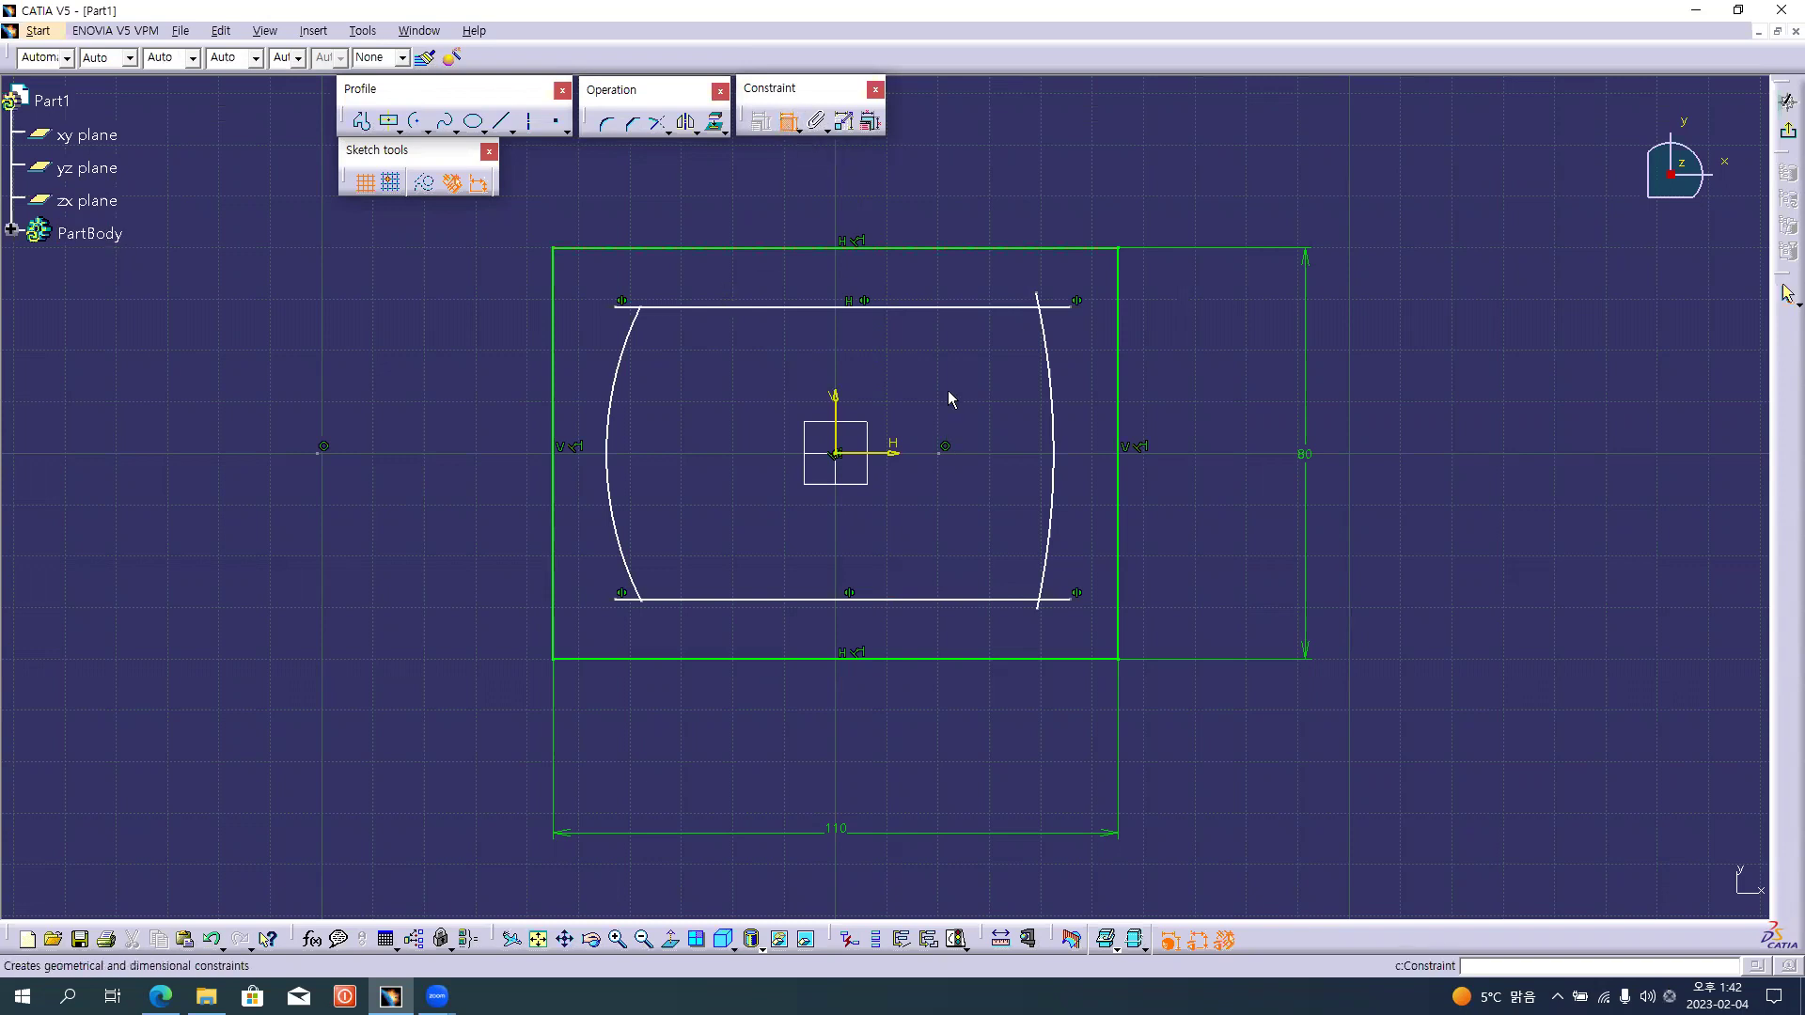
left_click(955, 307)
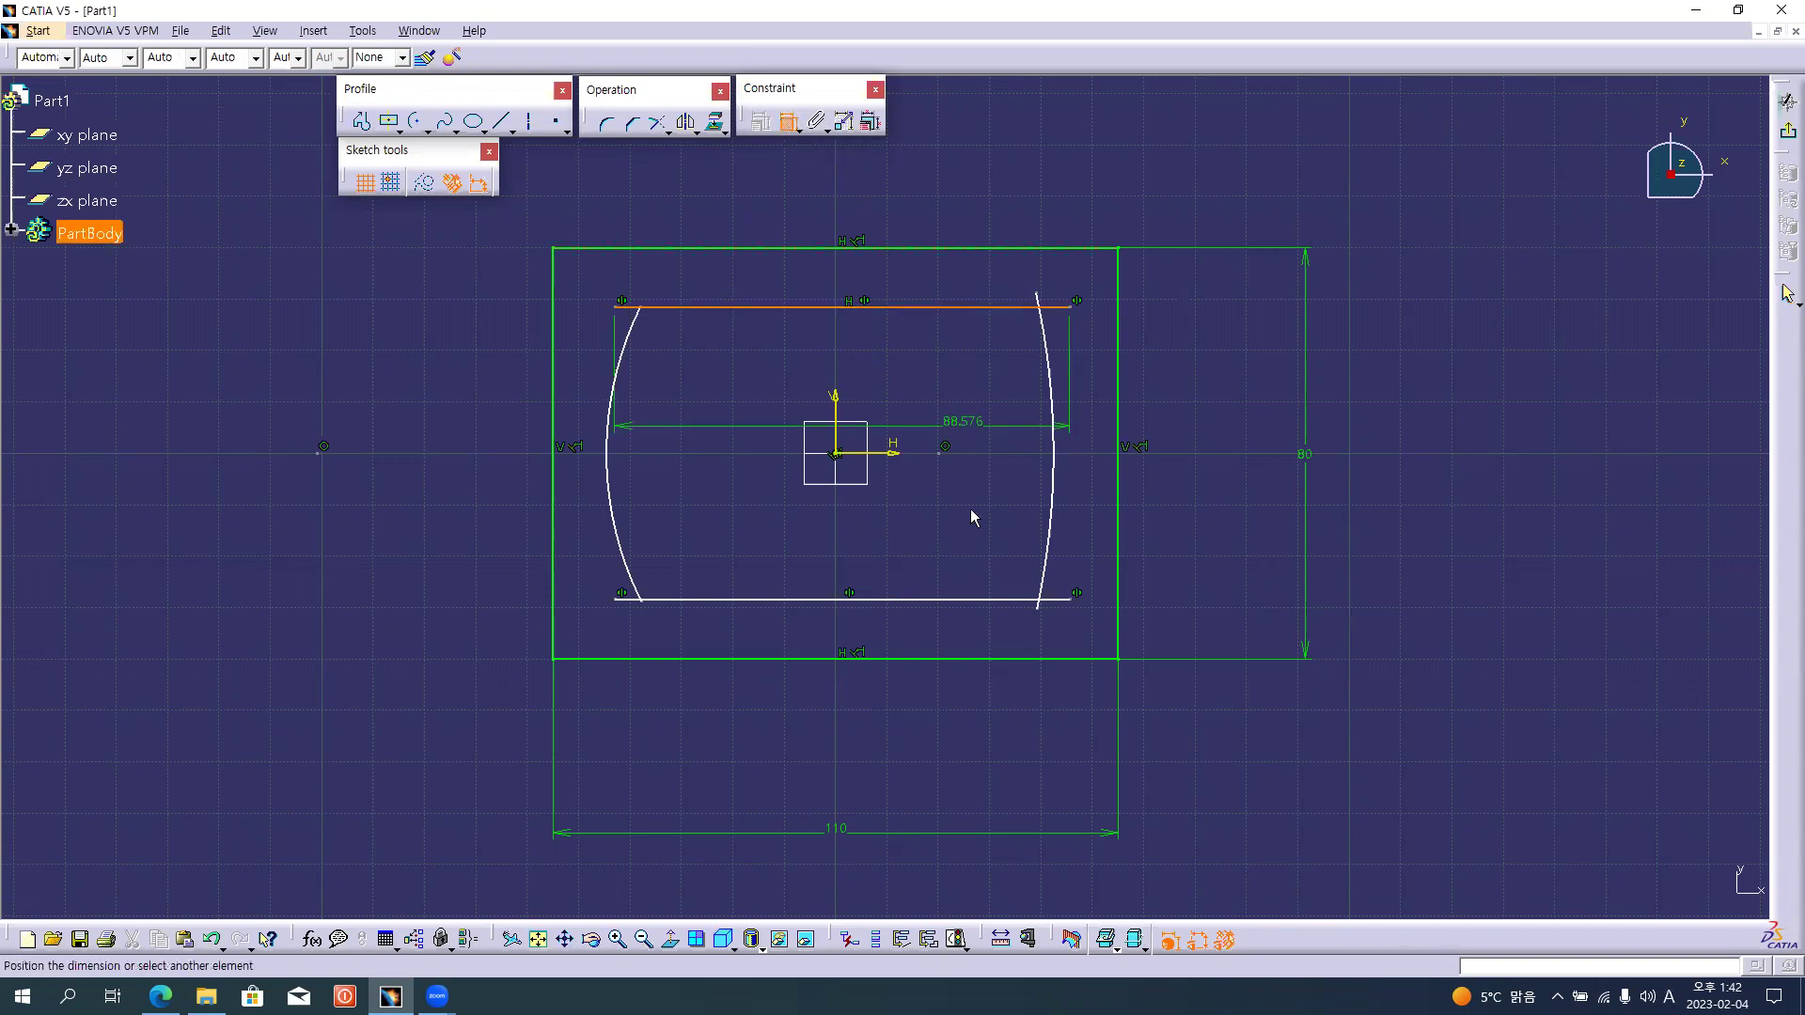
left_click(964, 598)
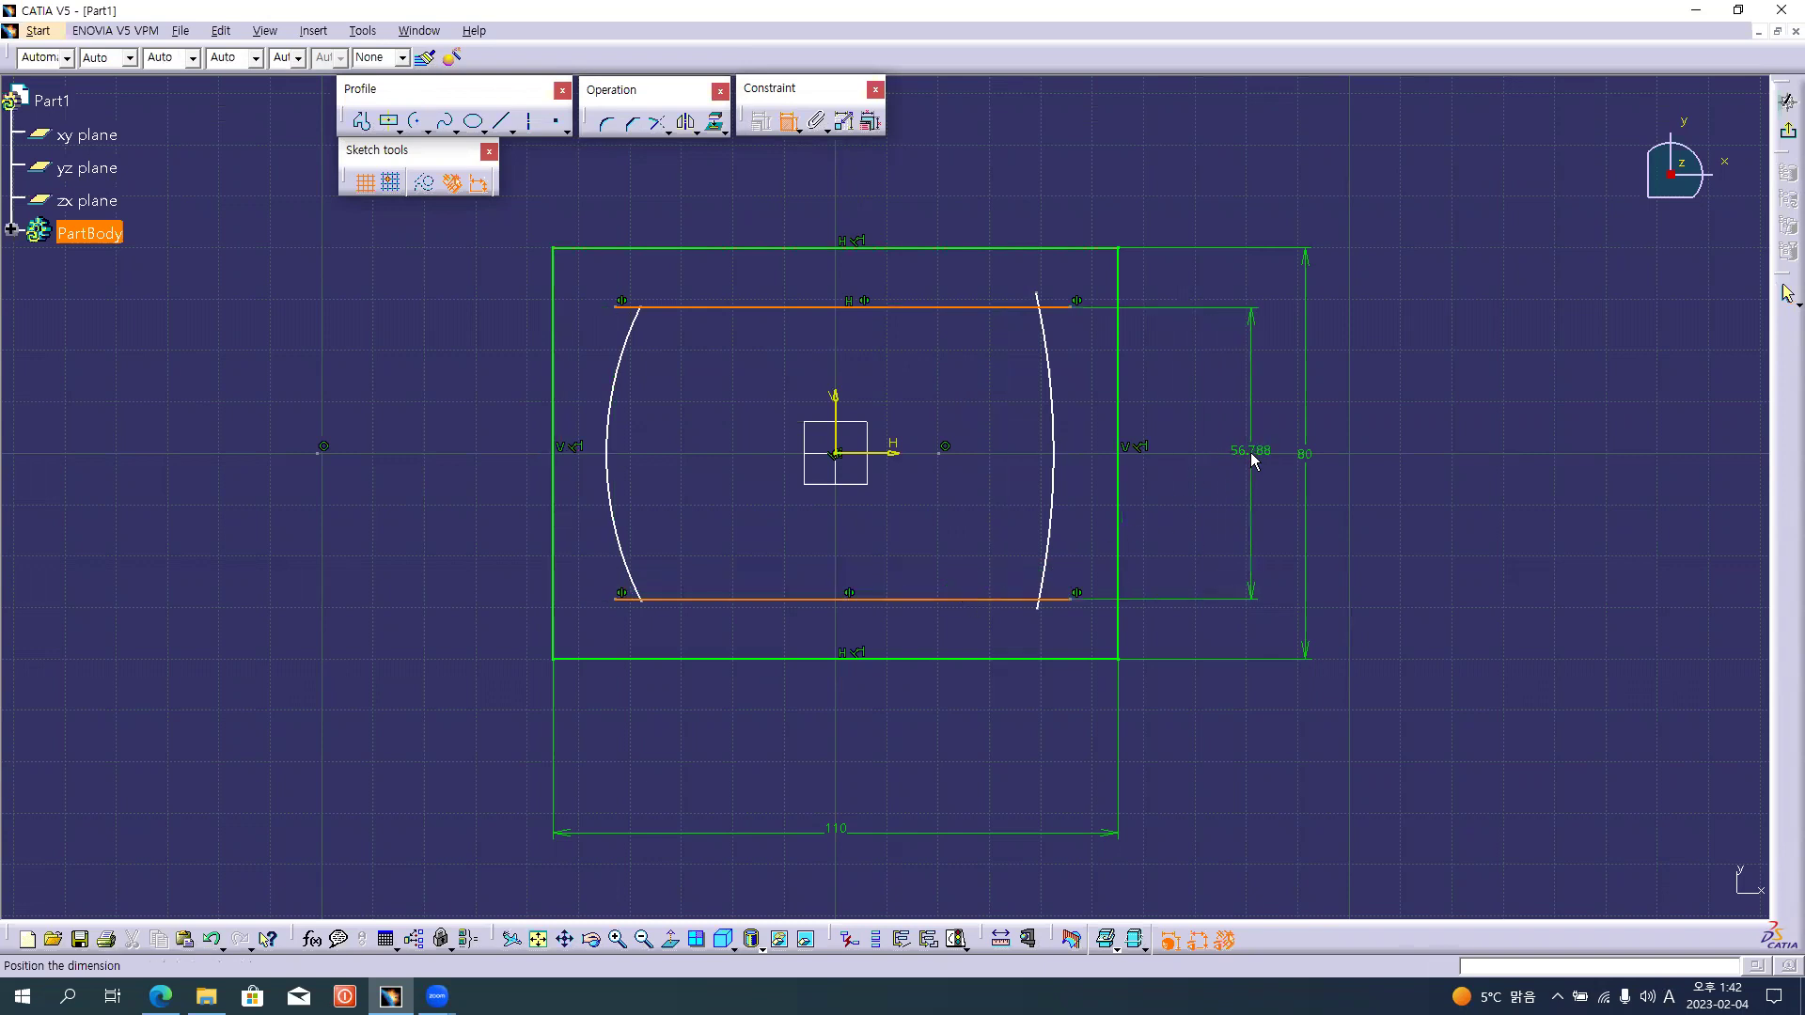
left_click(1250, 453)
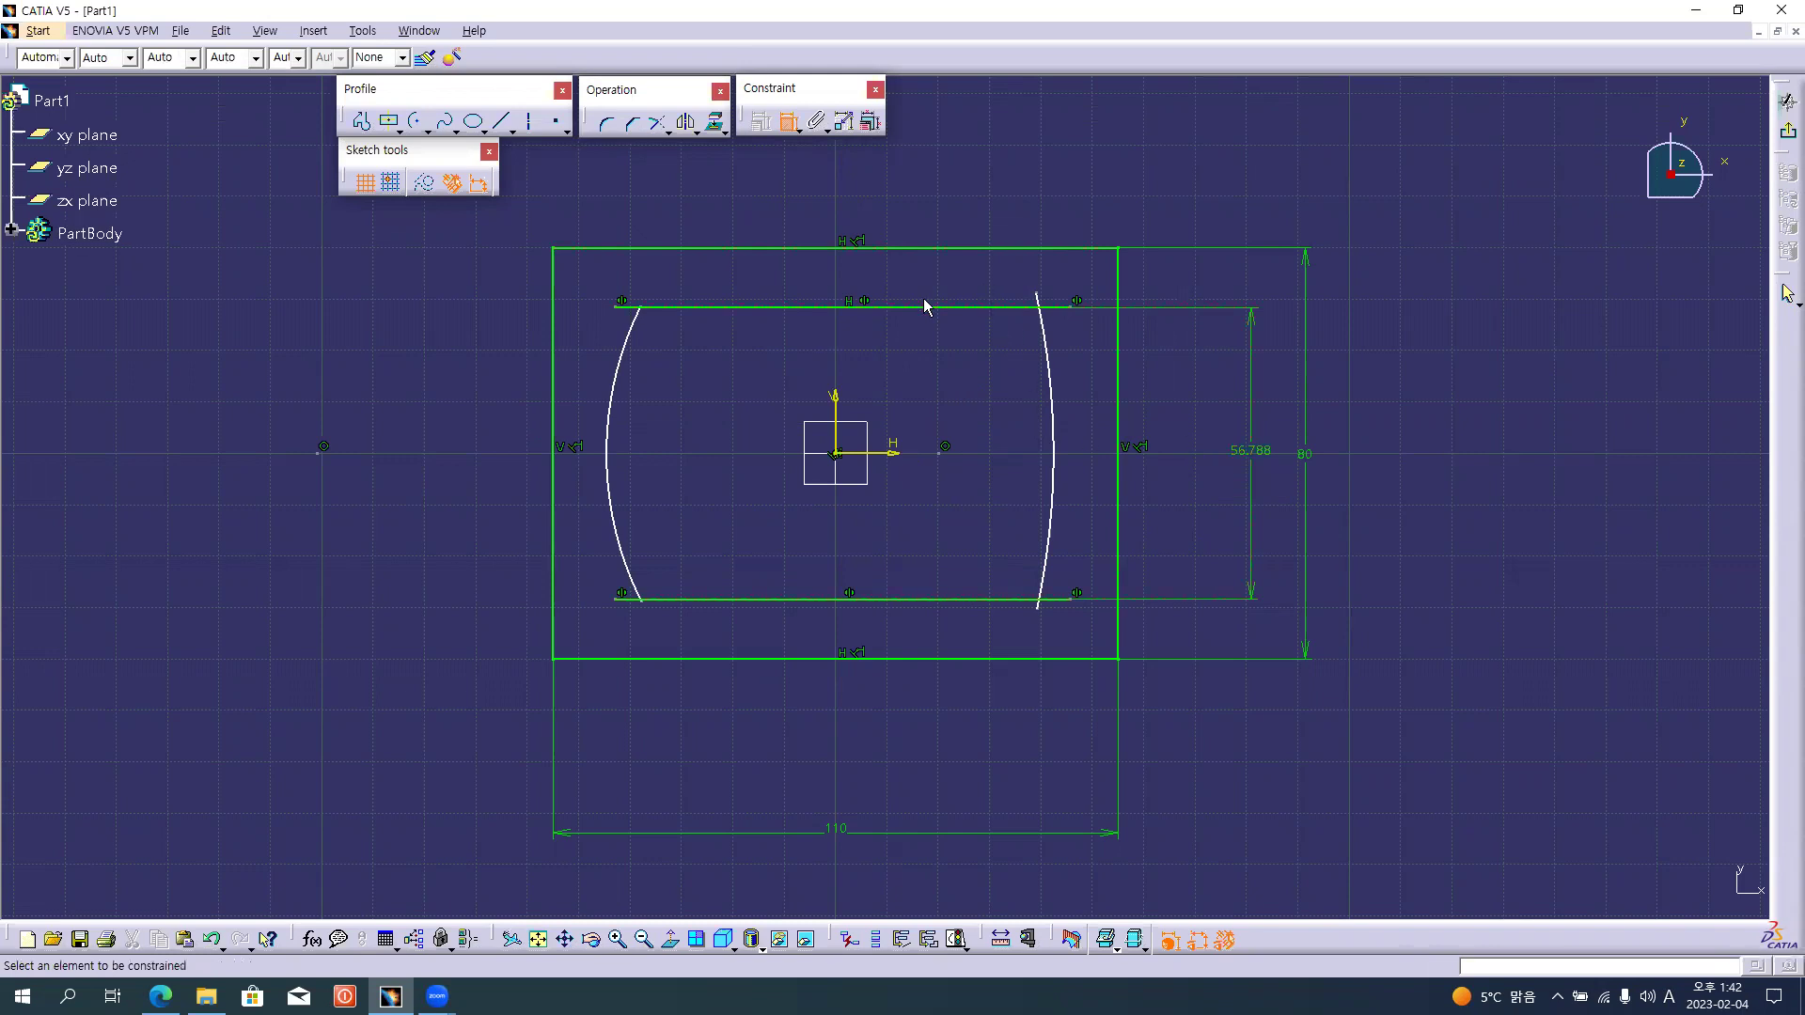
Dimension the left inner arc's radius and, after checking the drawing, its horizontal distance from the vertical axis.
left_click(607, 448)
left_click(654, 410)
key("alt+Tab")
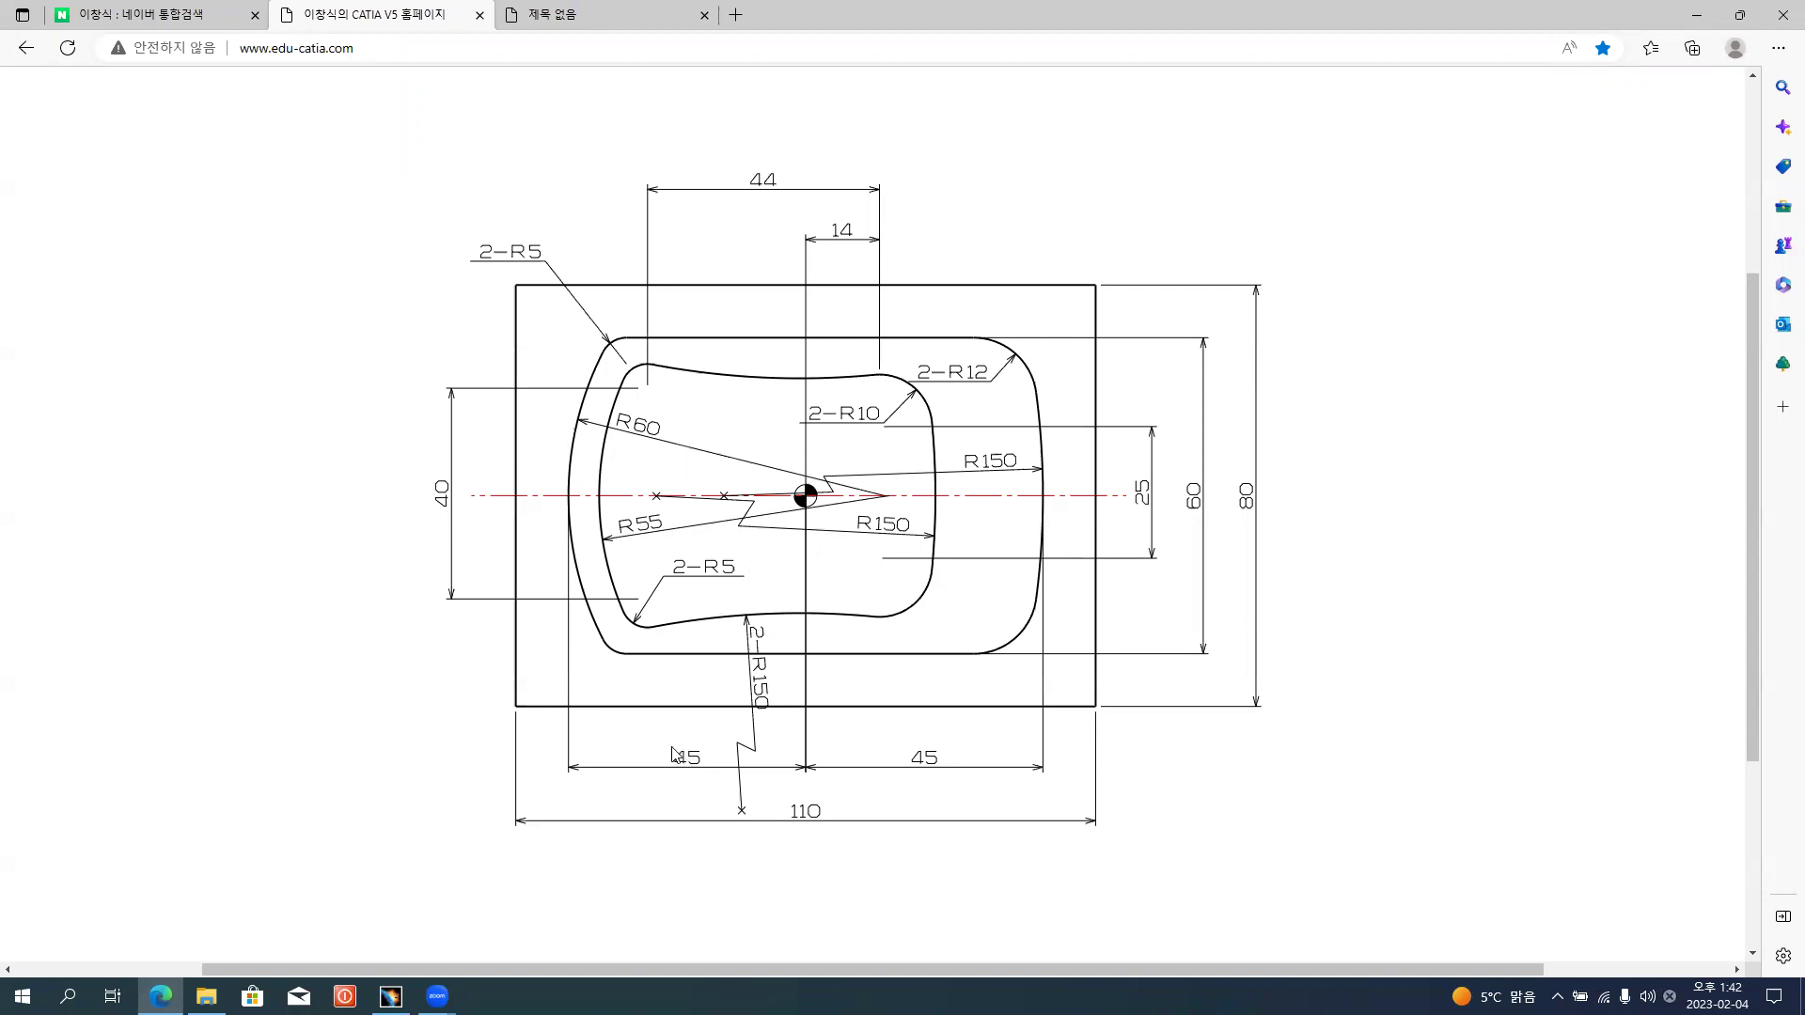
key("alt+Tab")
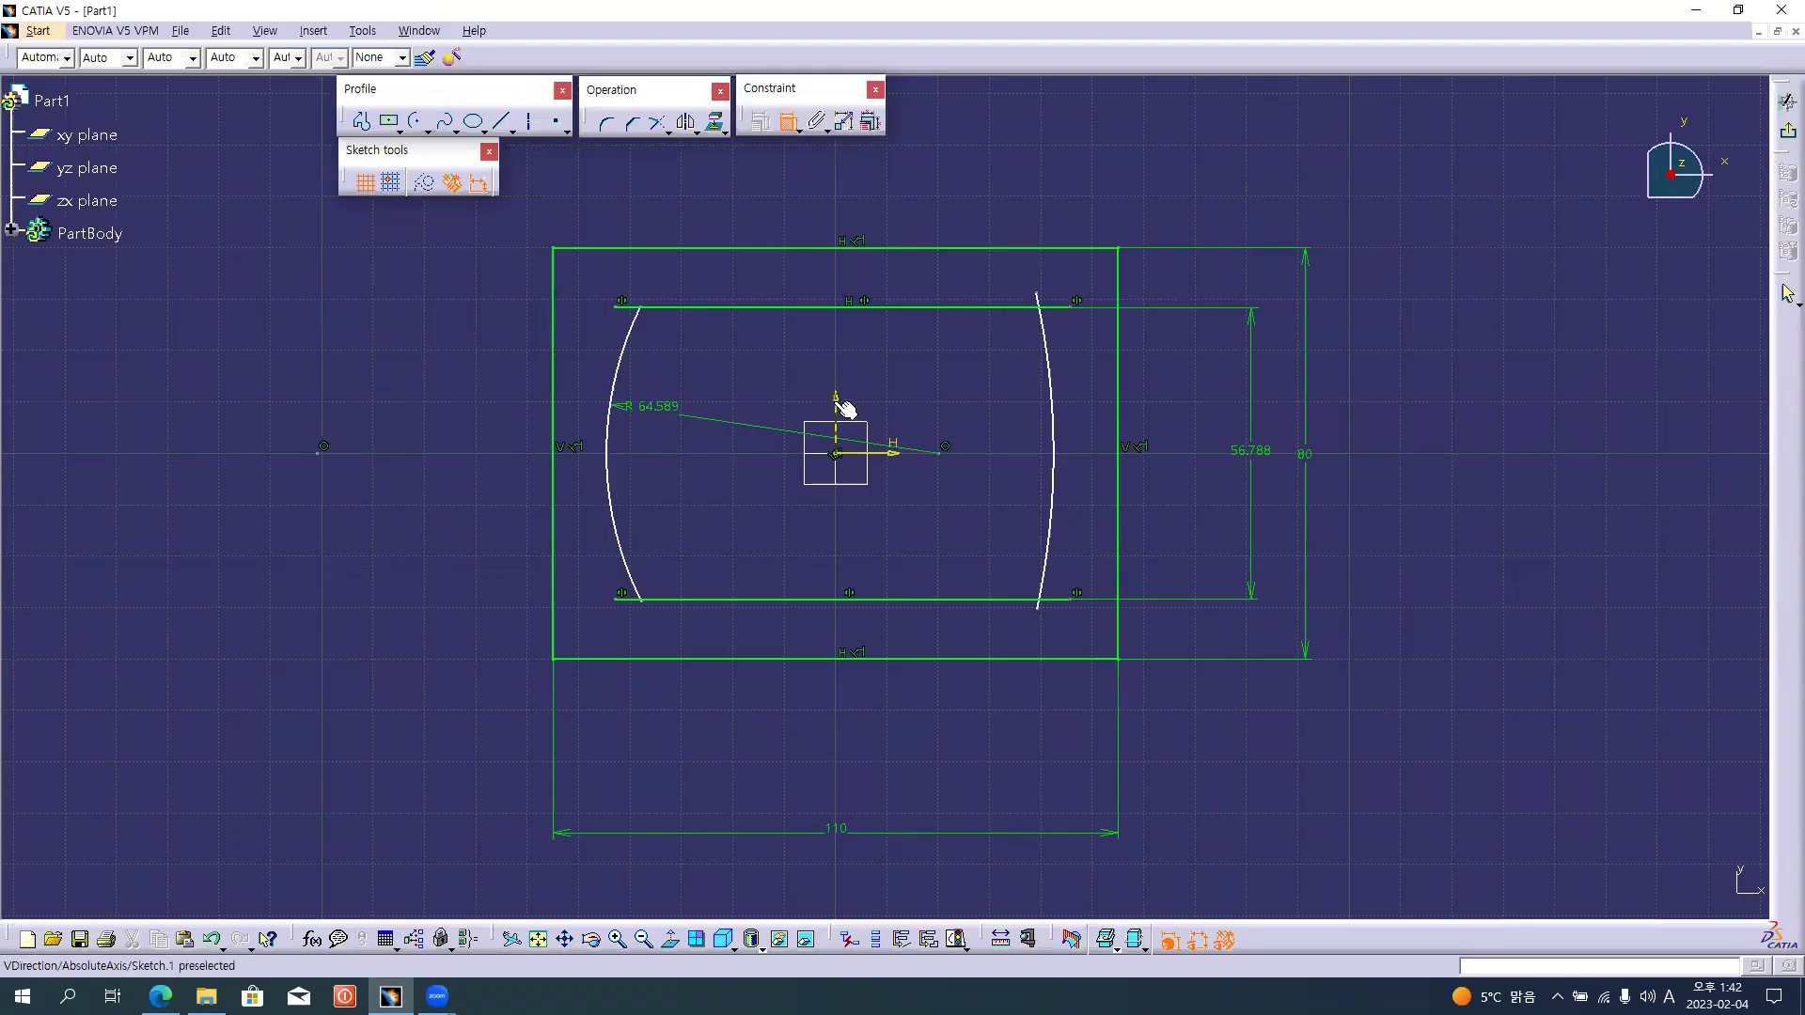
left_click(610, 463)
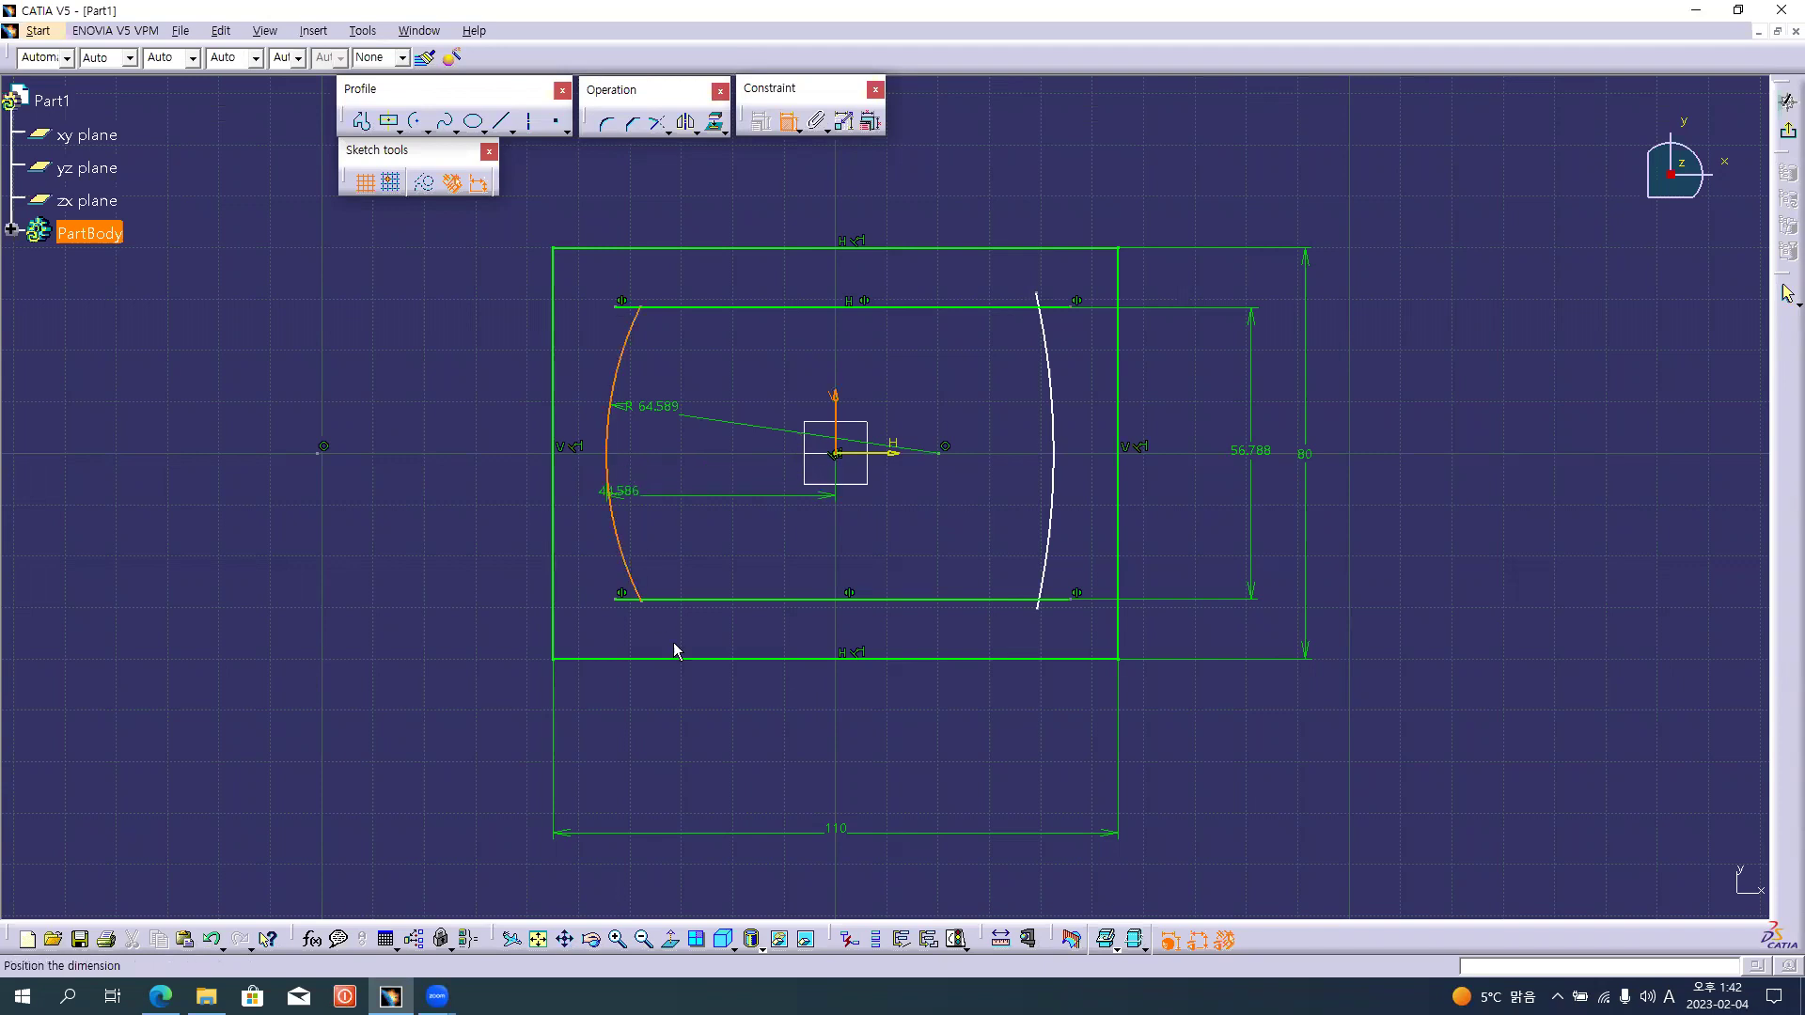
left_click(720, 792)
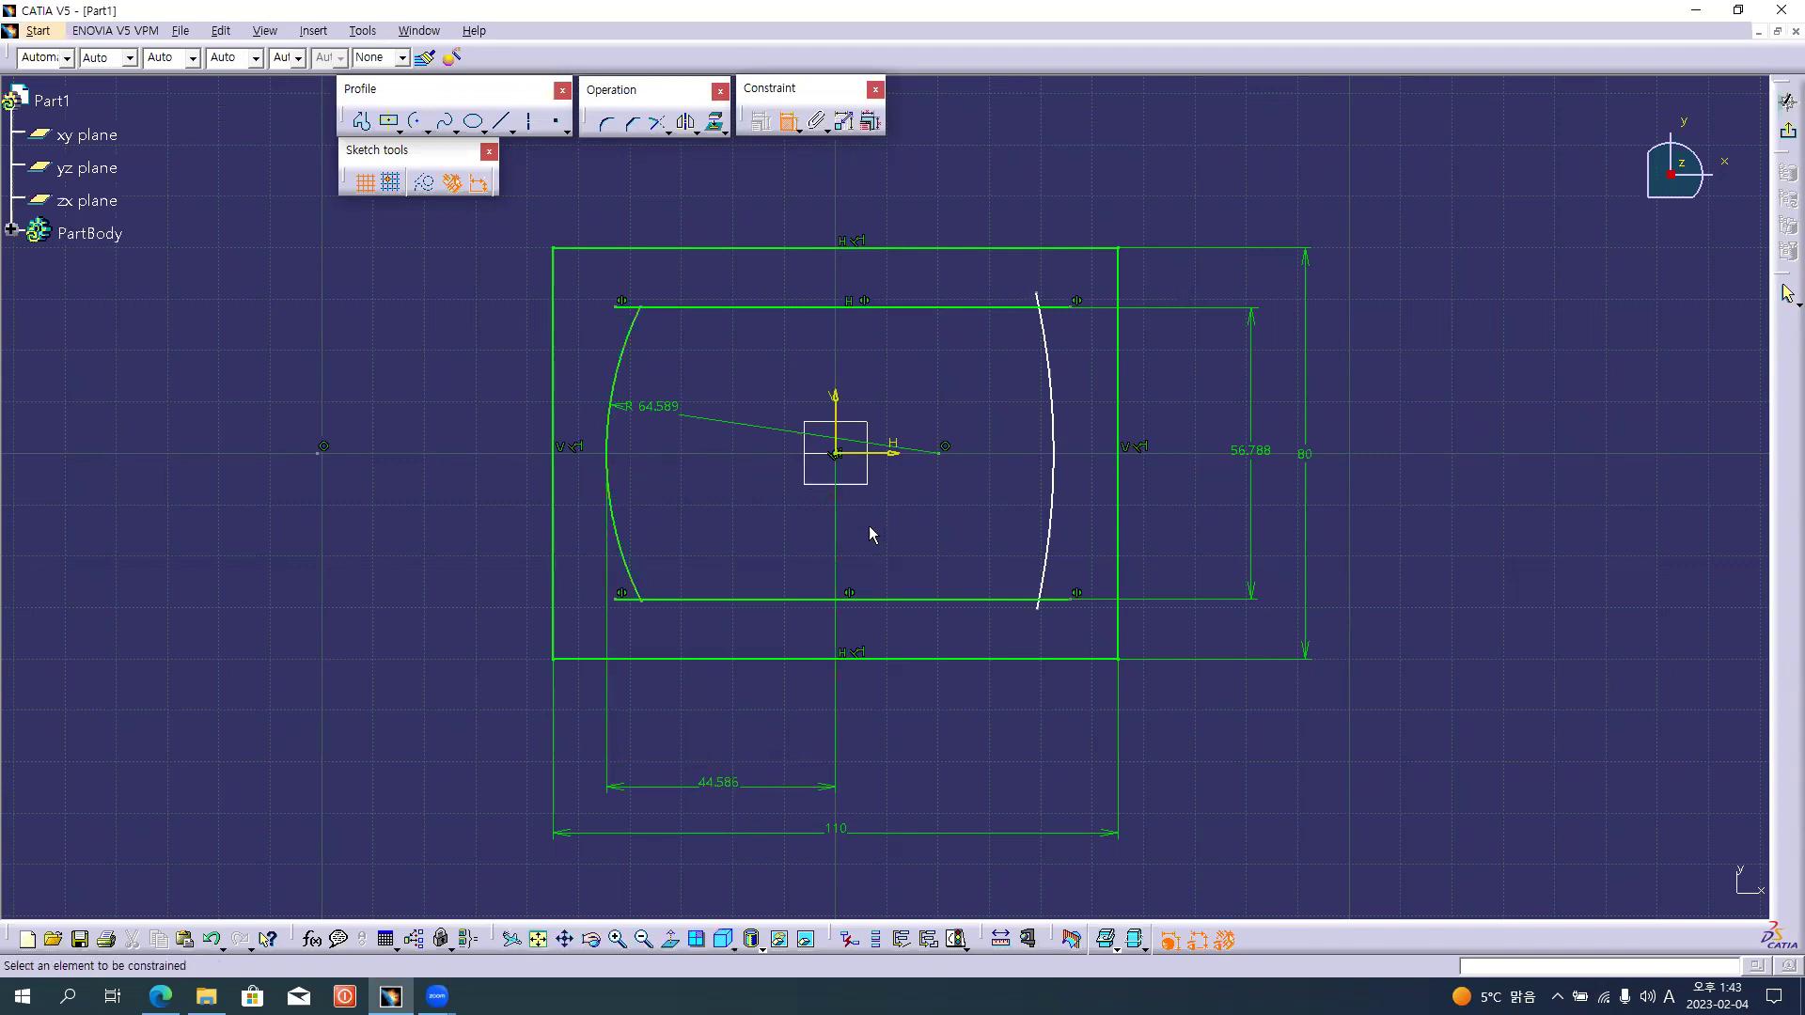
Dimension the right inner arc's horizontal distance from the vertical axis and its radius.
left_click(1053, 467)
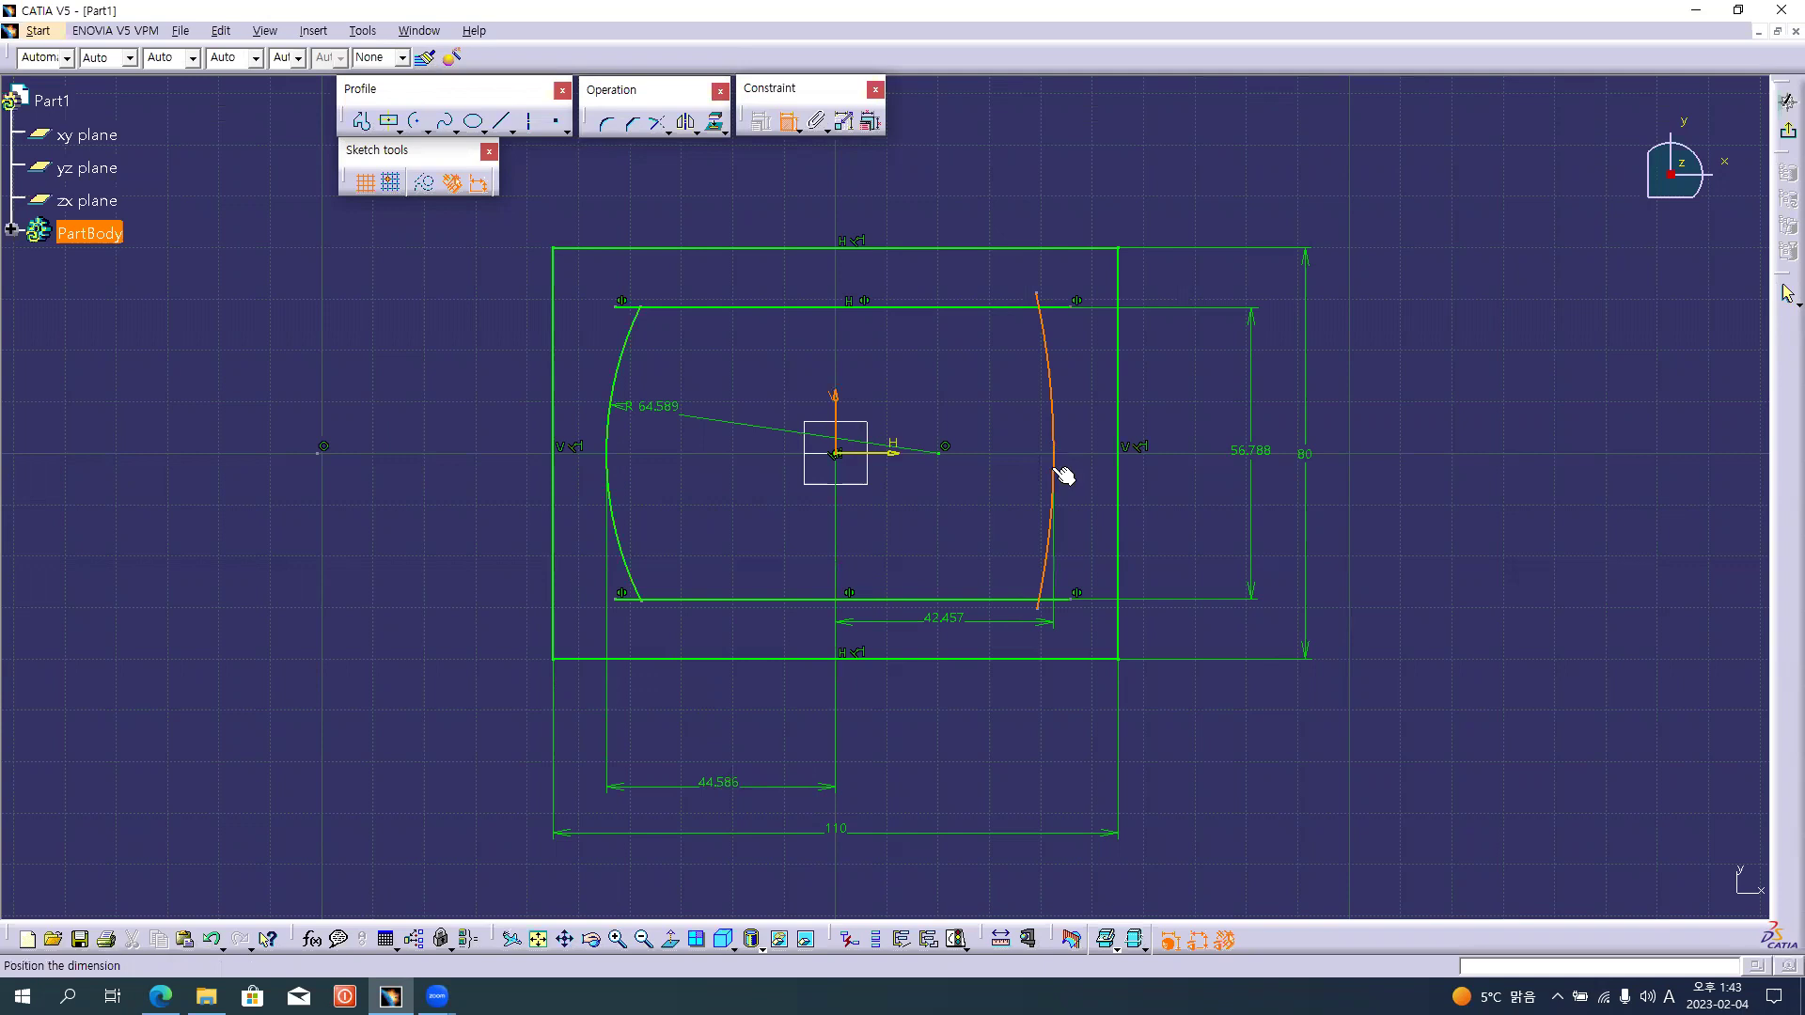
left_click(941, 793)
left_click(1054, 427)
left_click(1017, 409)
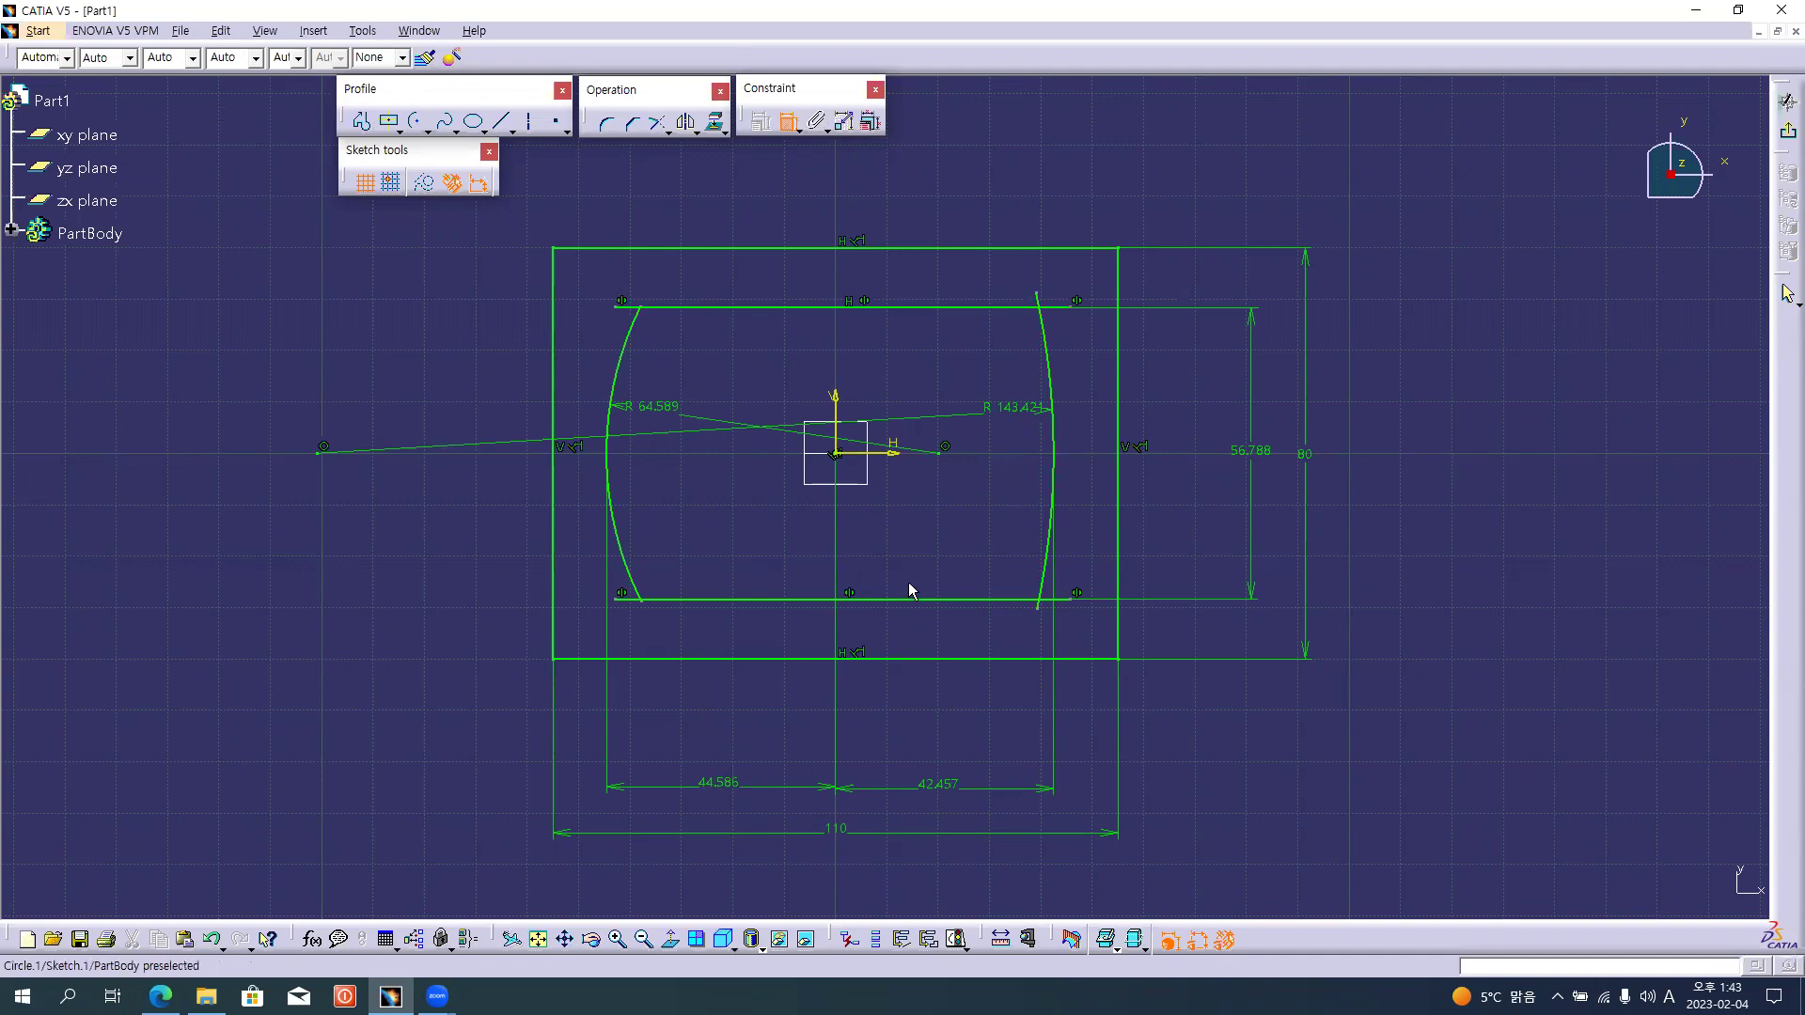
Check the corner radii on the drawing and round the upper and lower corners at the left inner arc to 5 mm, trimming the ends.
key("alt+Tab")
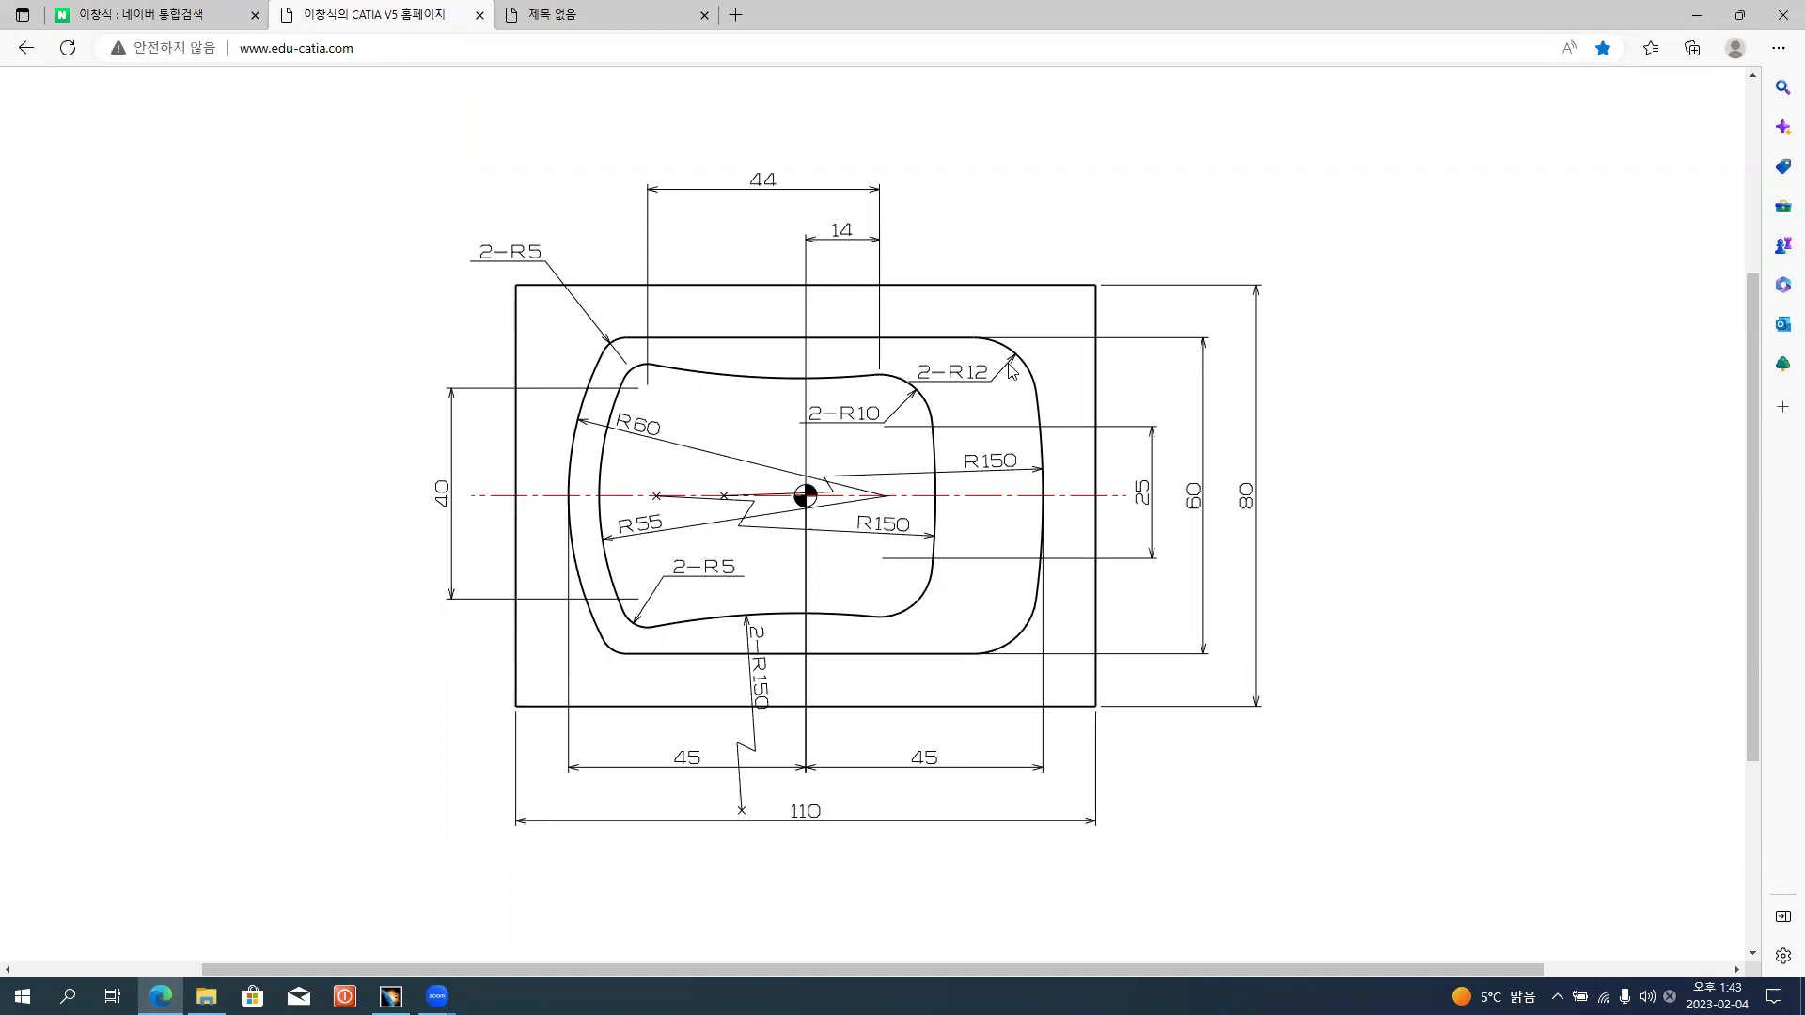
key("alt+Tab")
left_click(662, 307)
left_click(780, 157)
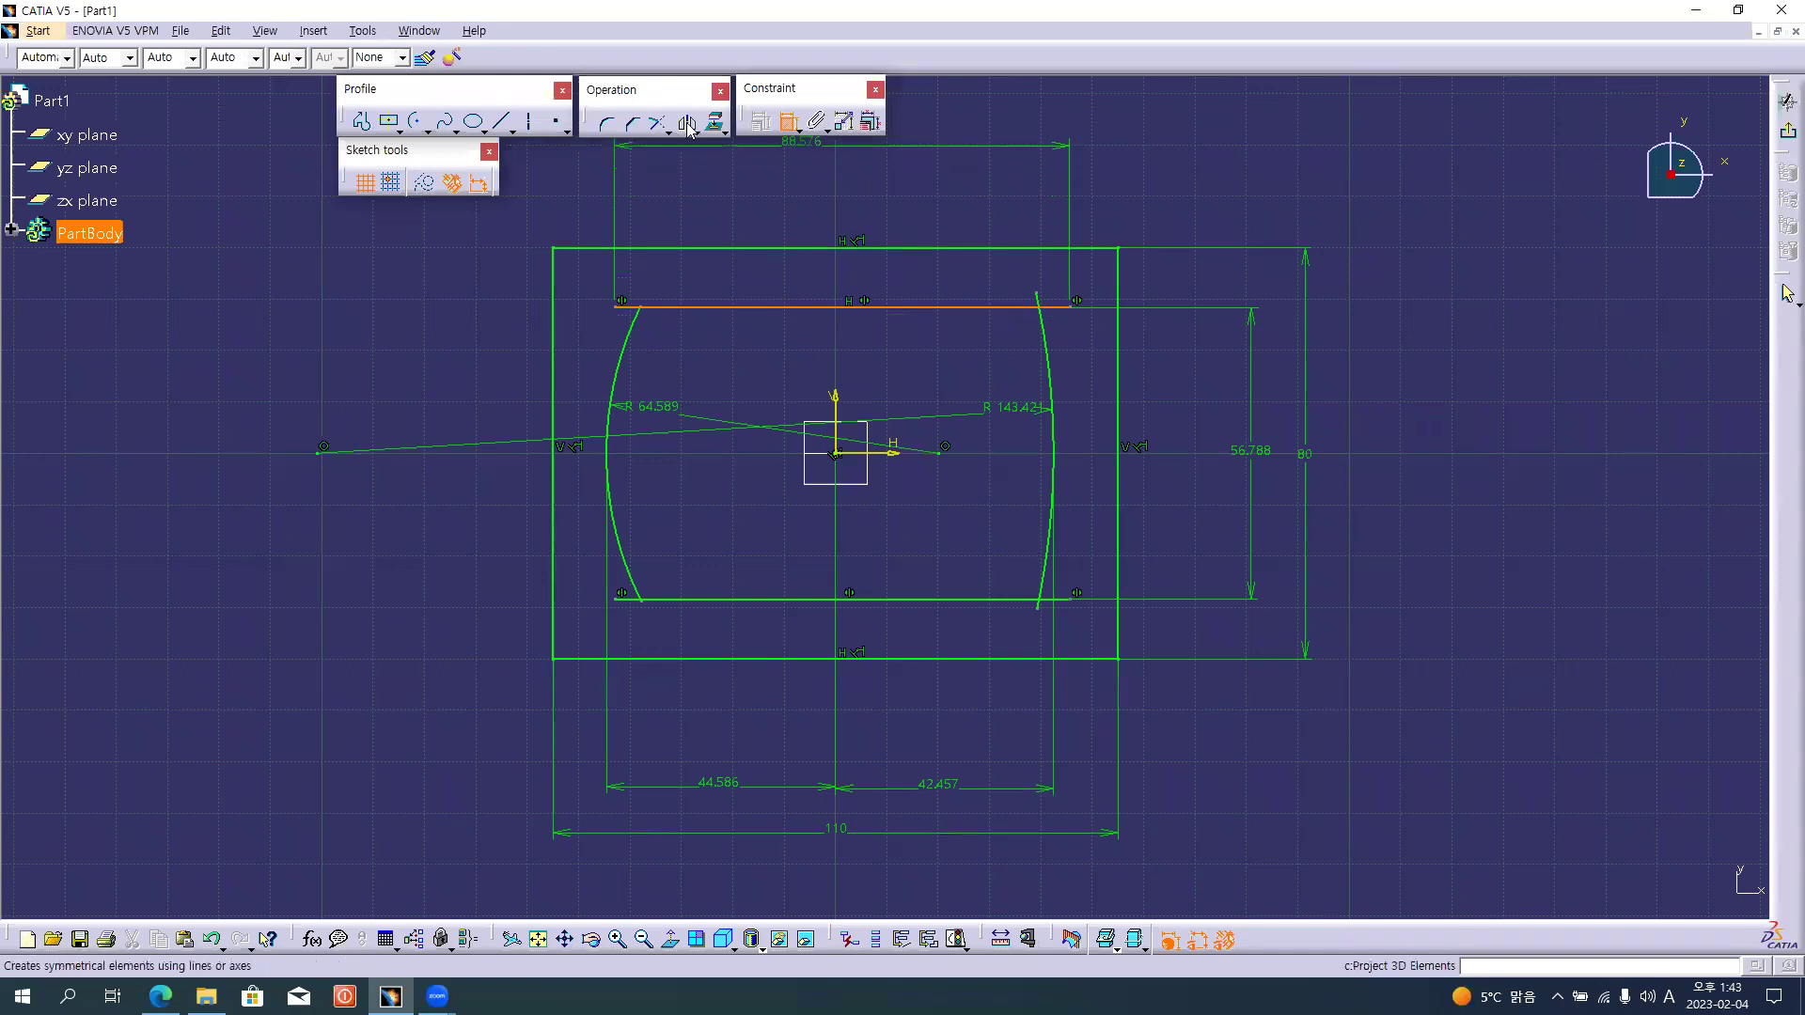
left_click(607, 124)
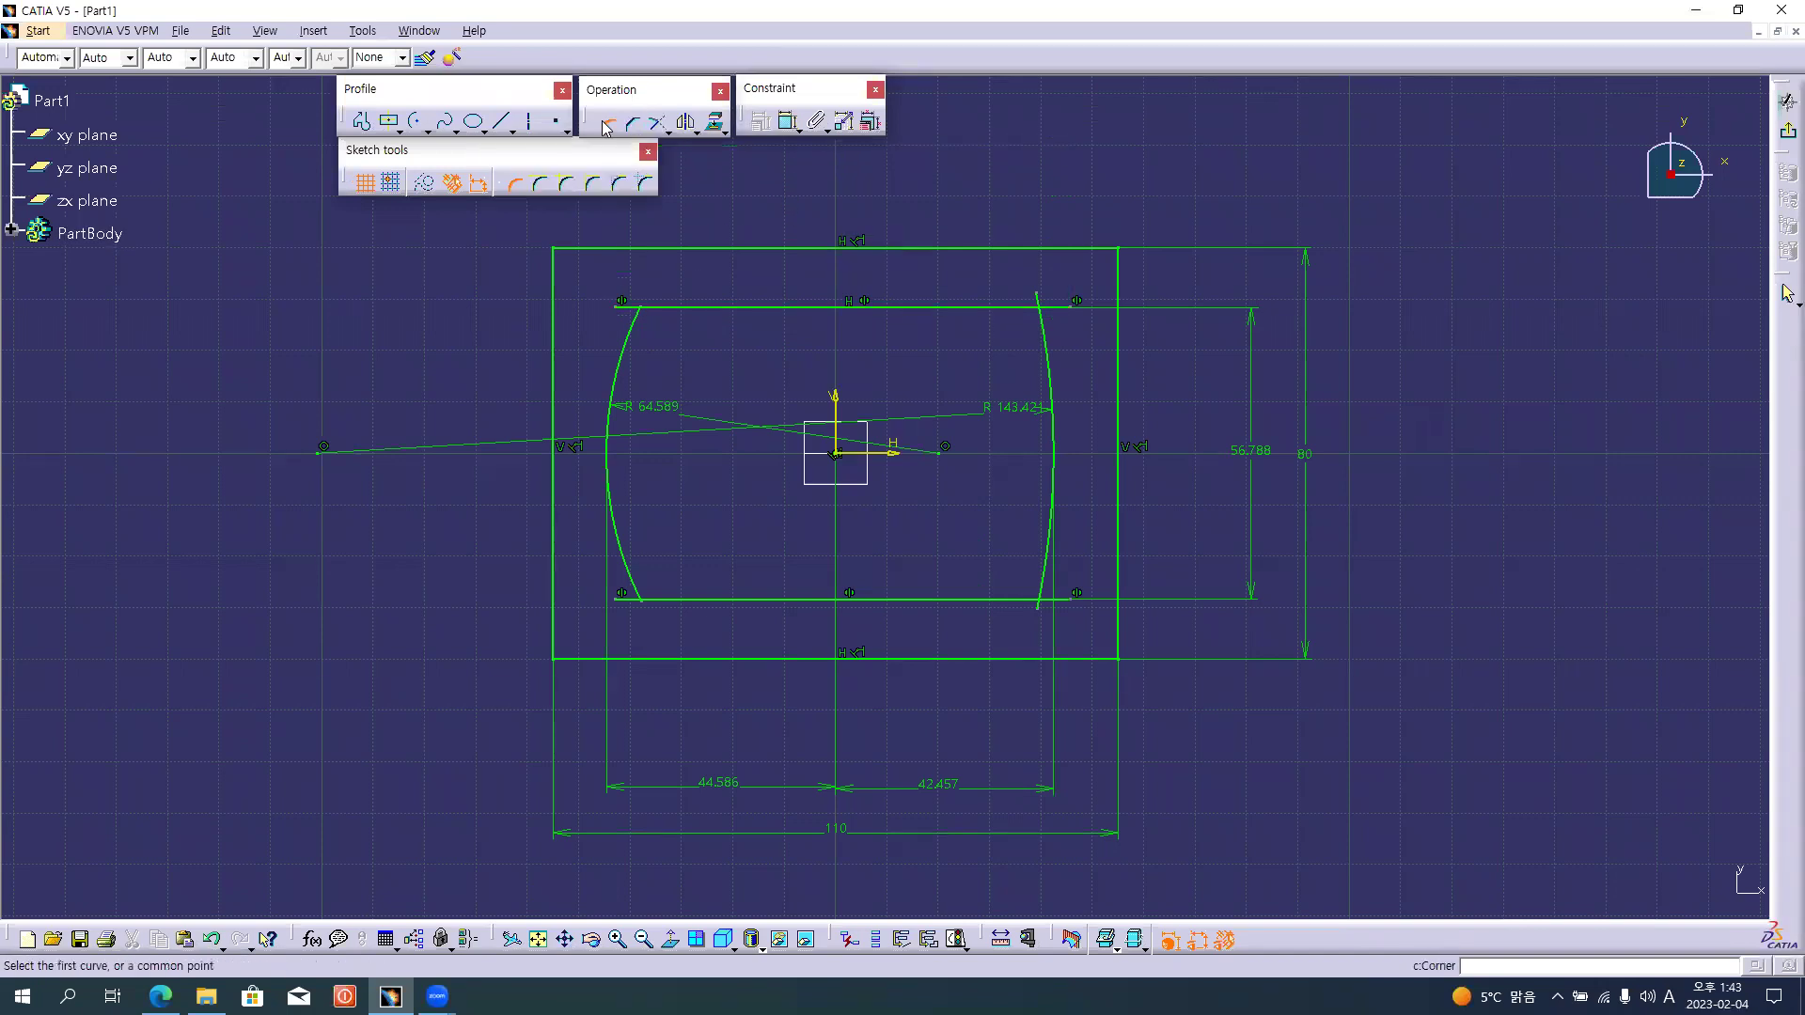
left_click(660, 308)
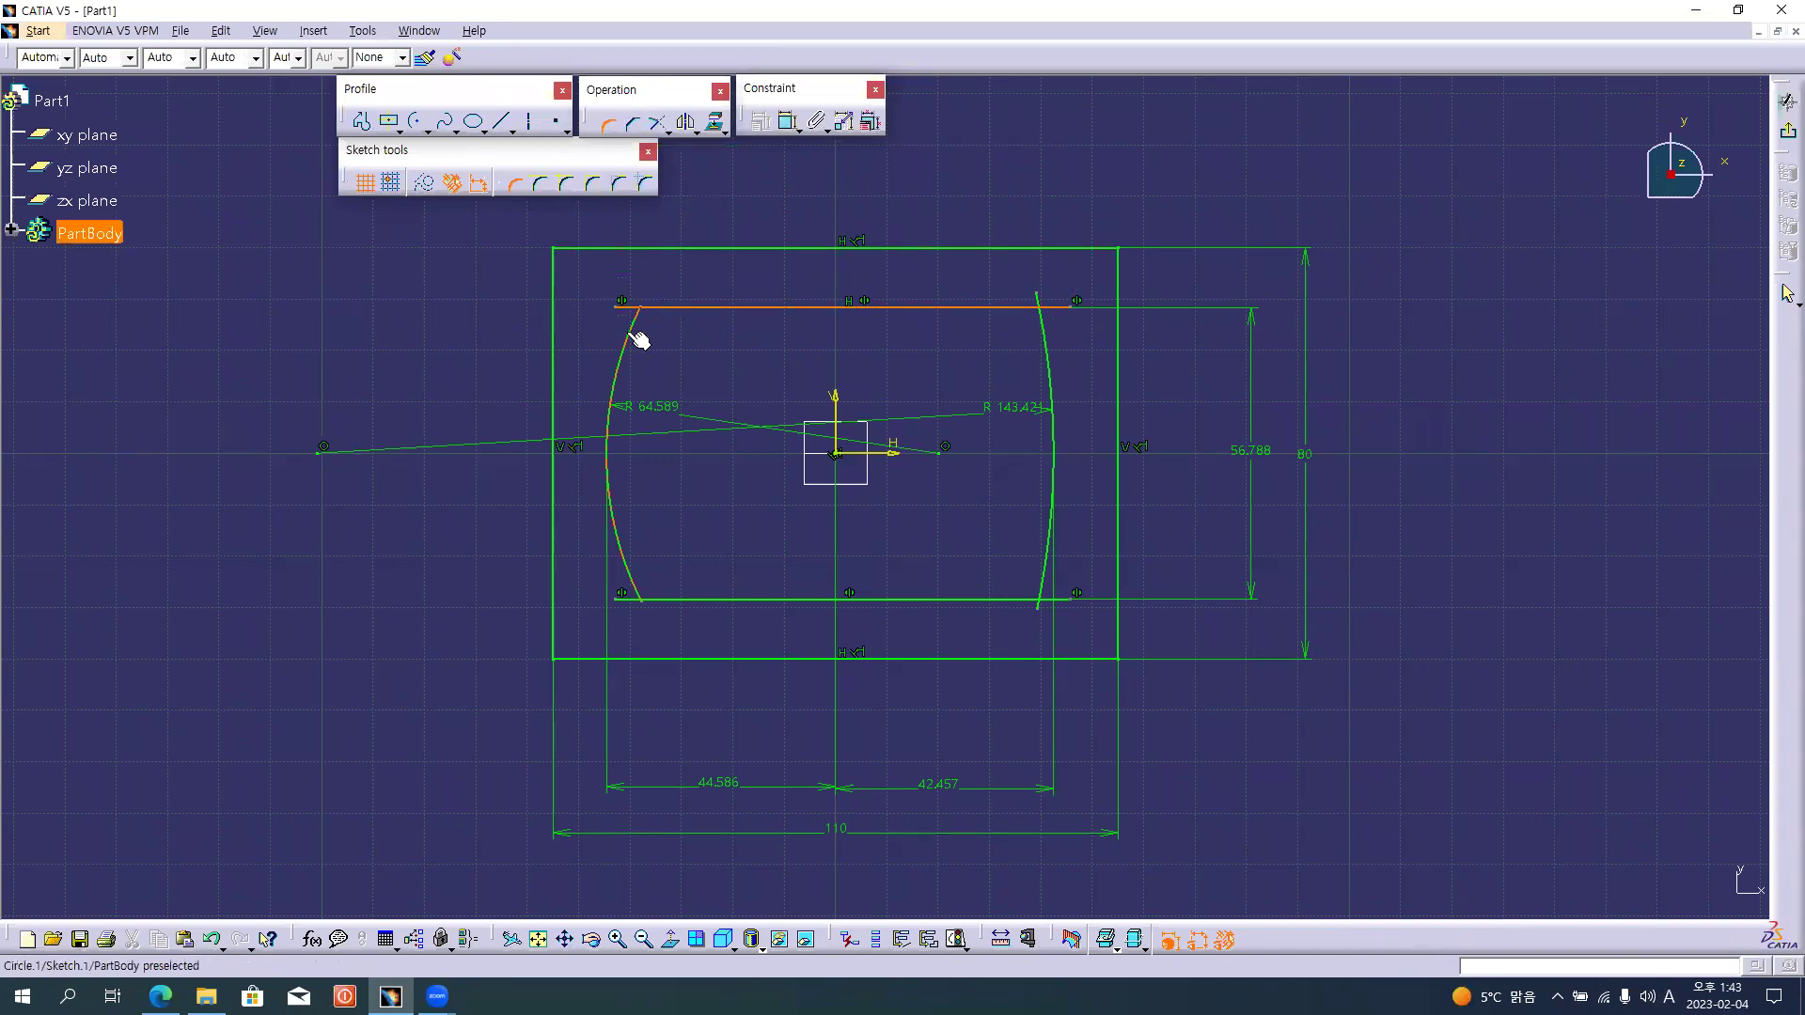
left_click(625, 338)
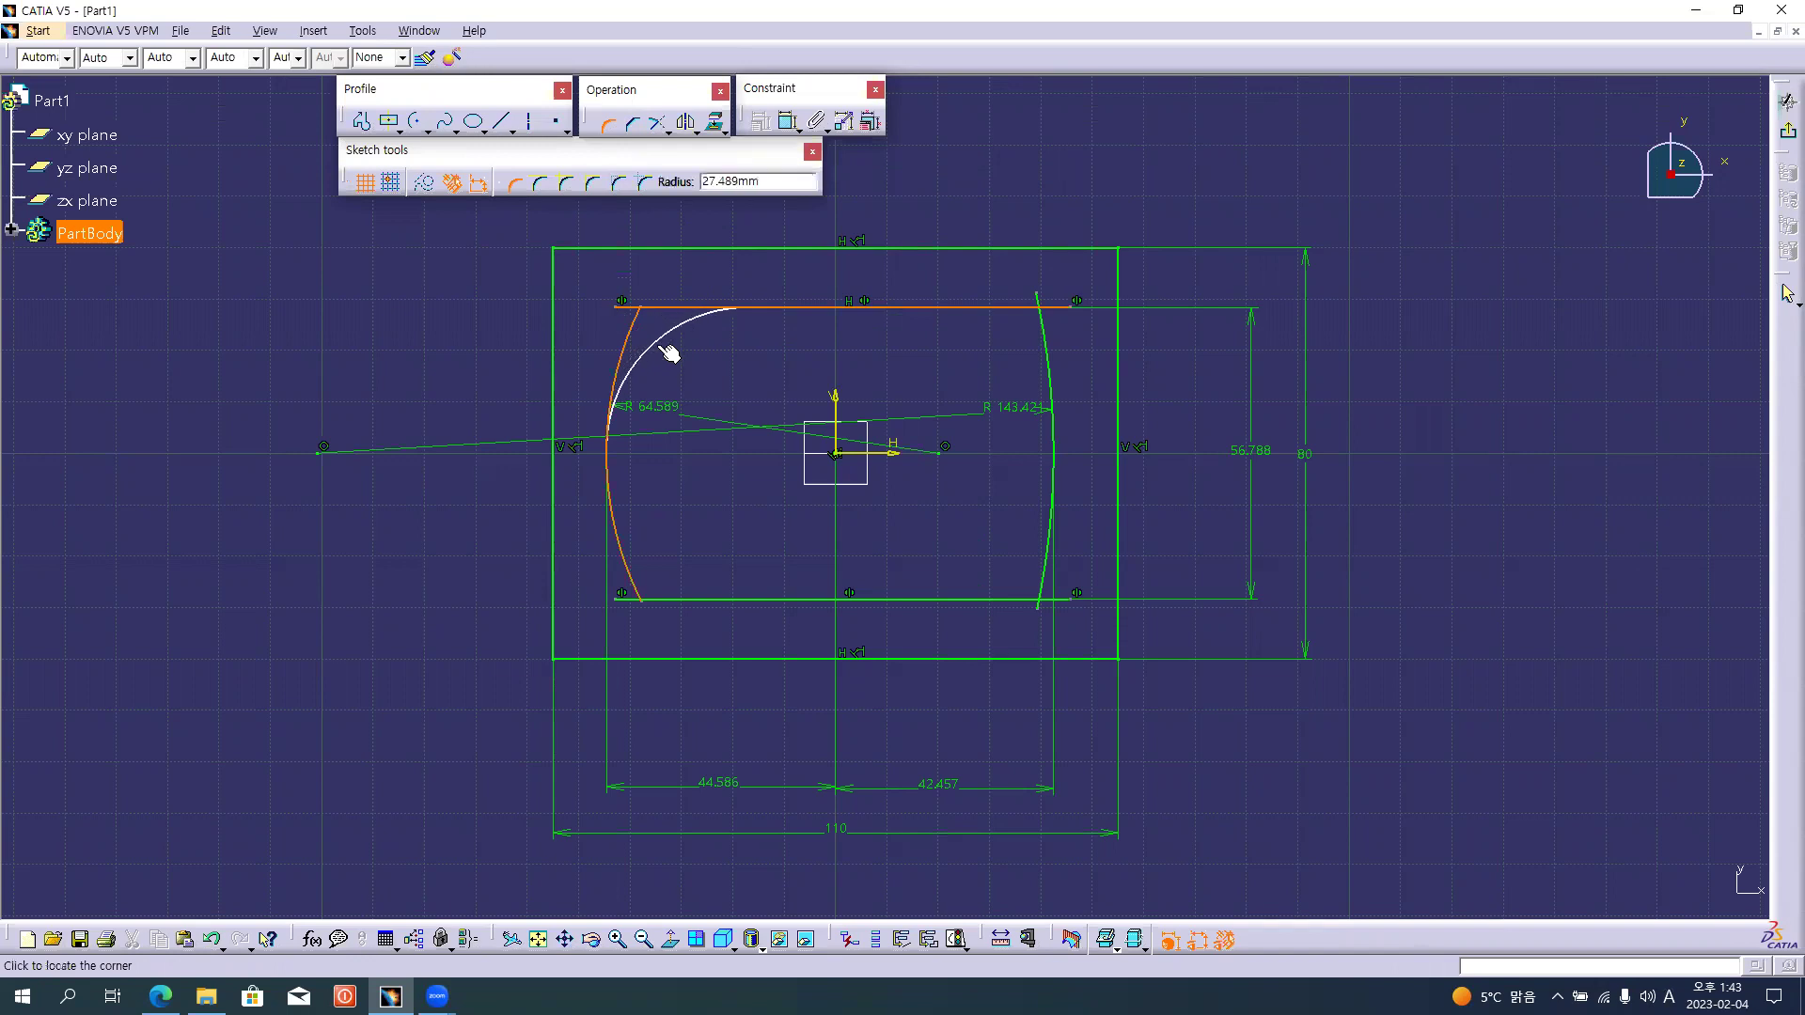
left_click(629, 321)
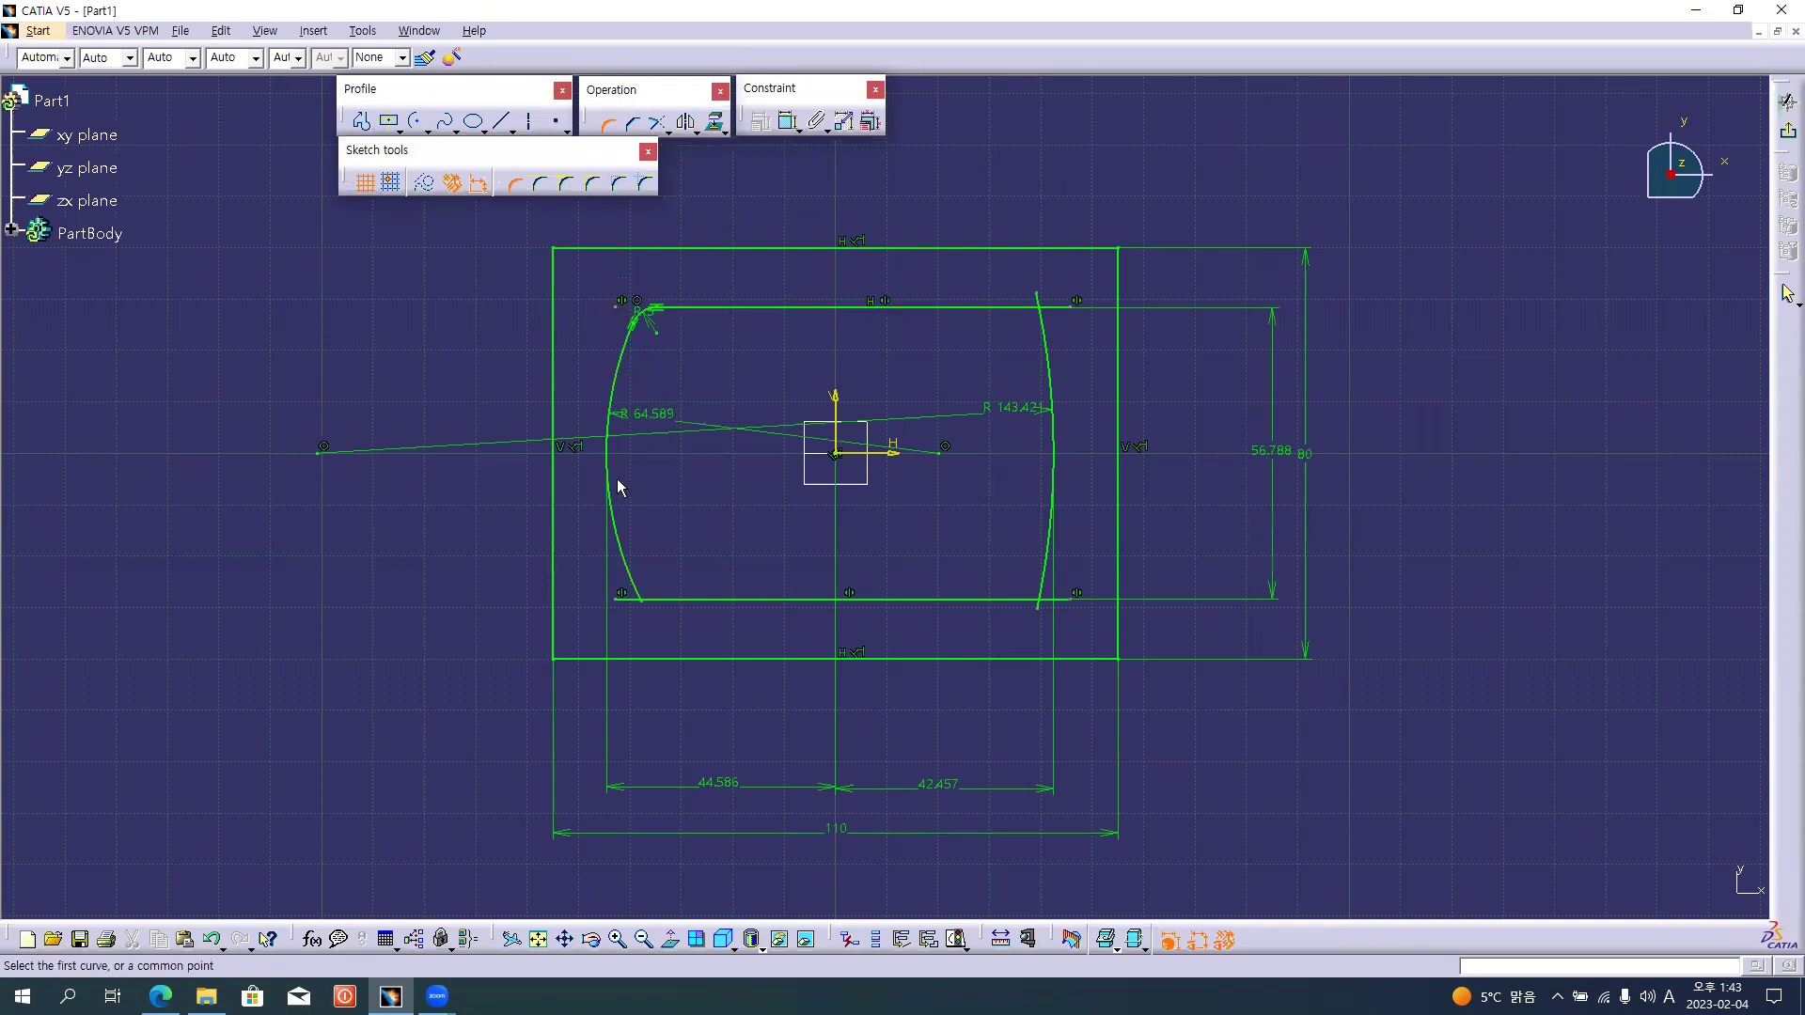
left_click(632, 577)
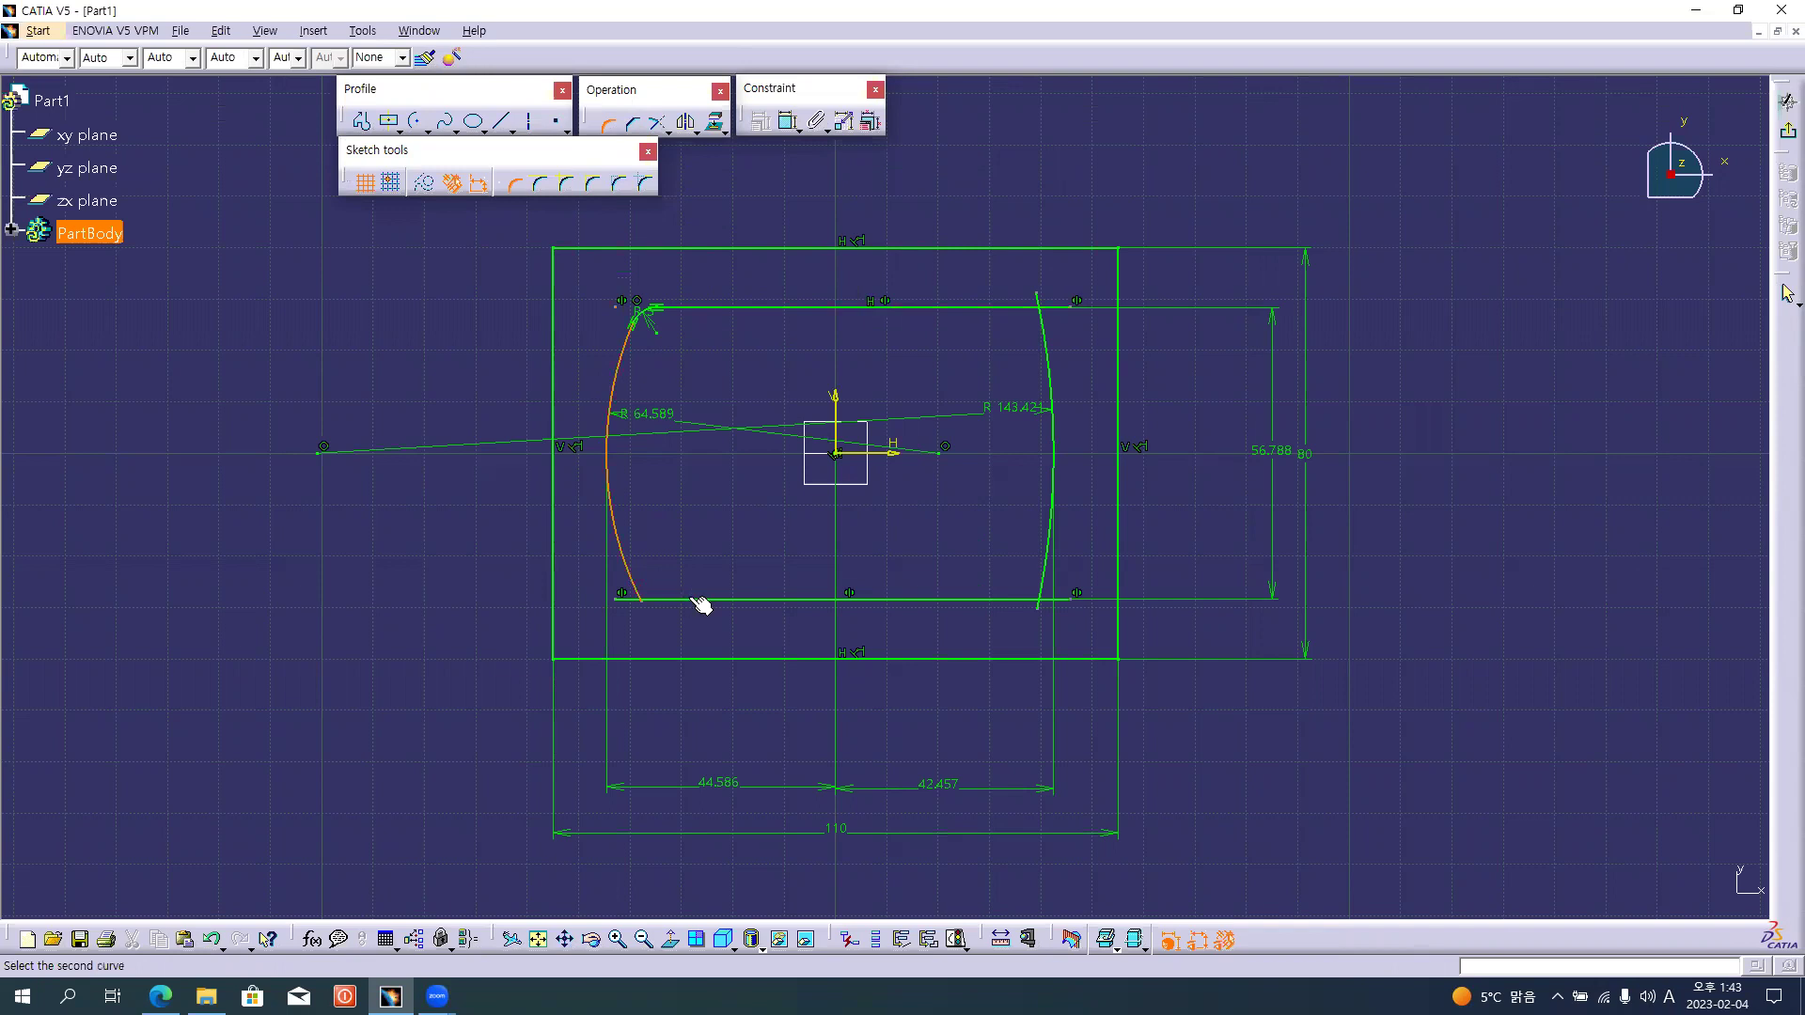
left_click(673, 598)
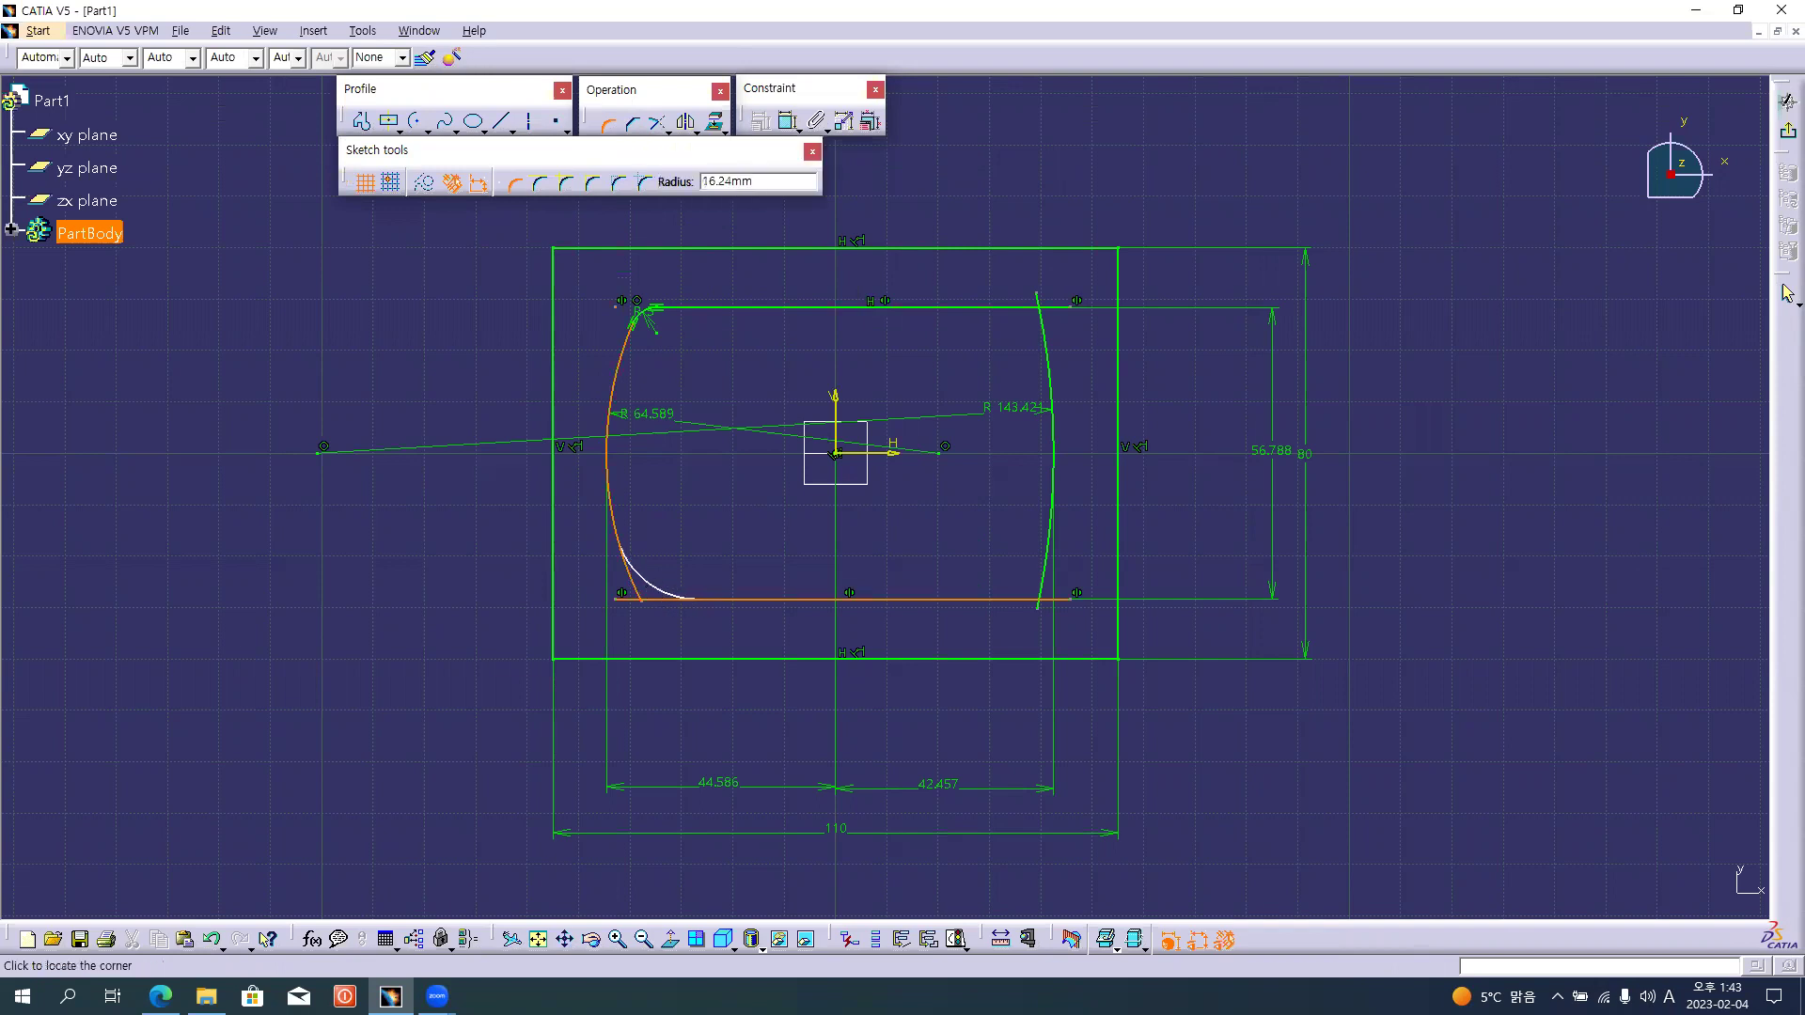
left_click(649, 592)
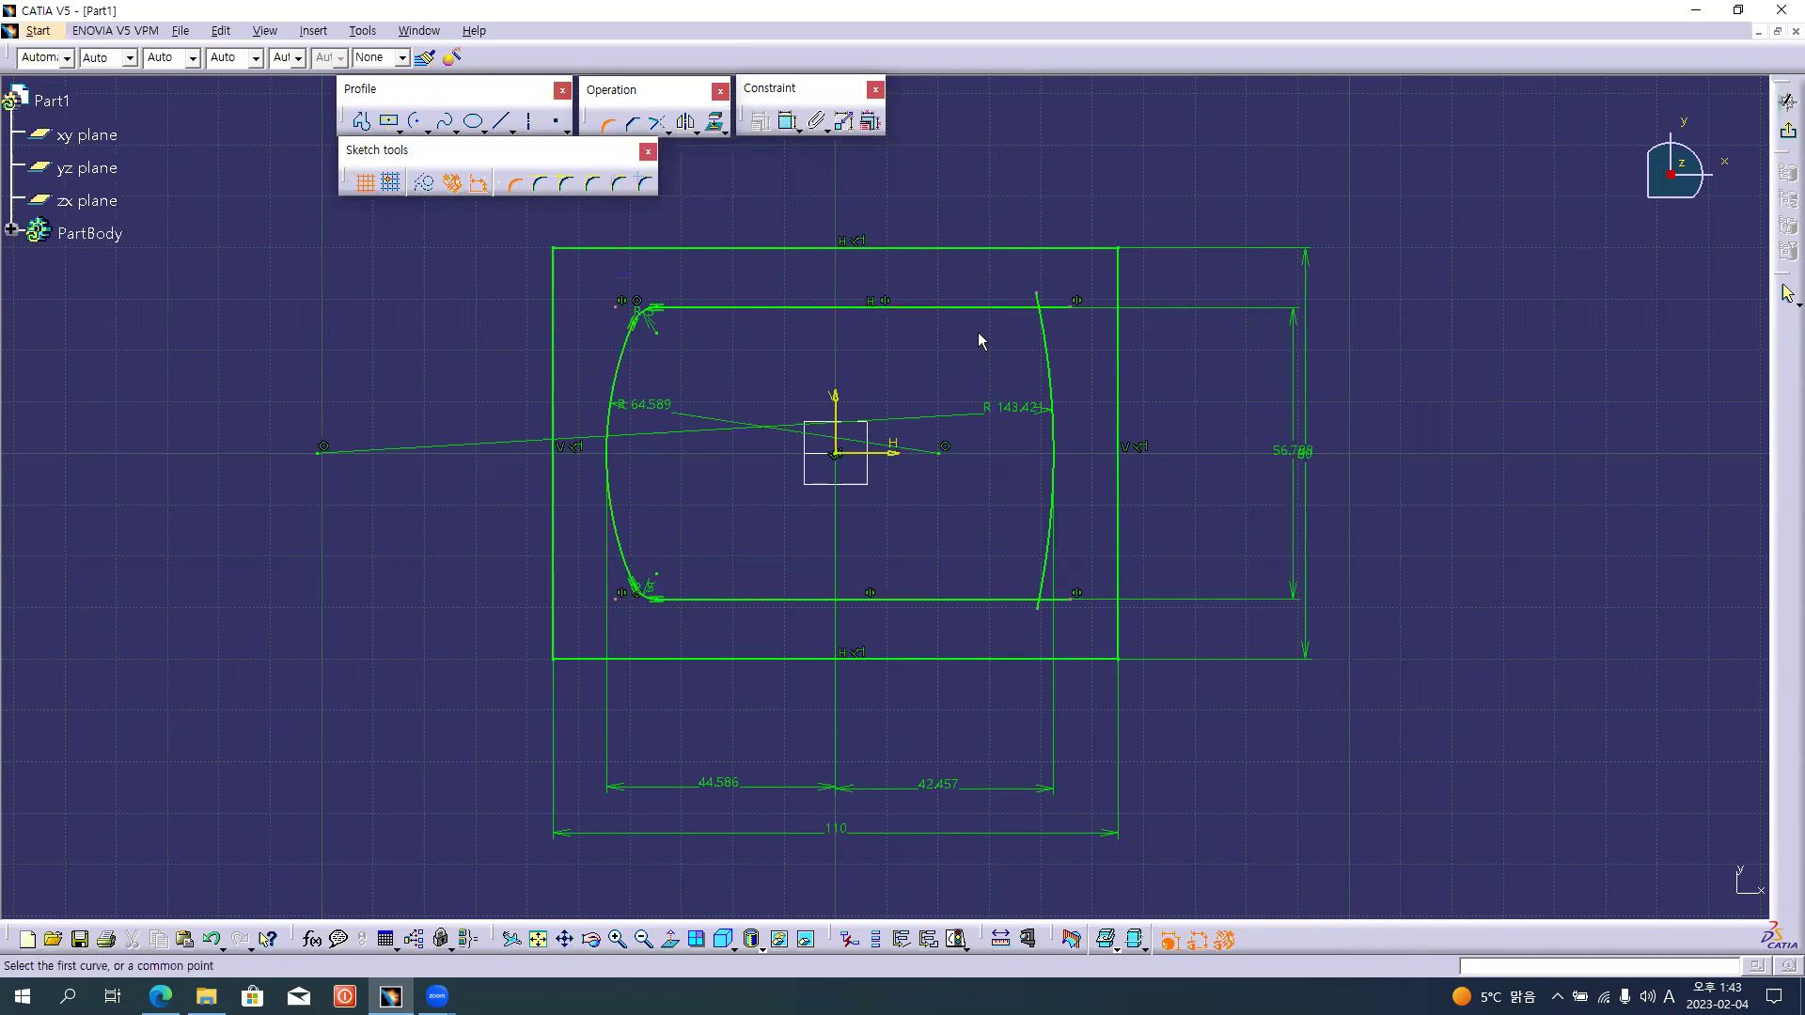
Check the drawing, round the corner between the upper line and the right inner arc, and set its radius to 12 mm.
key("alt+Tab")
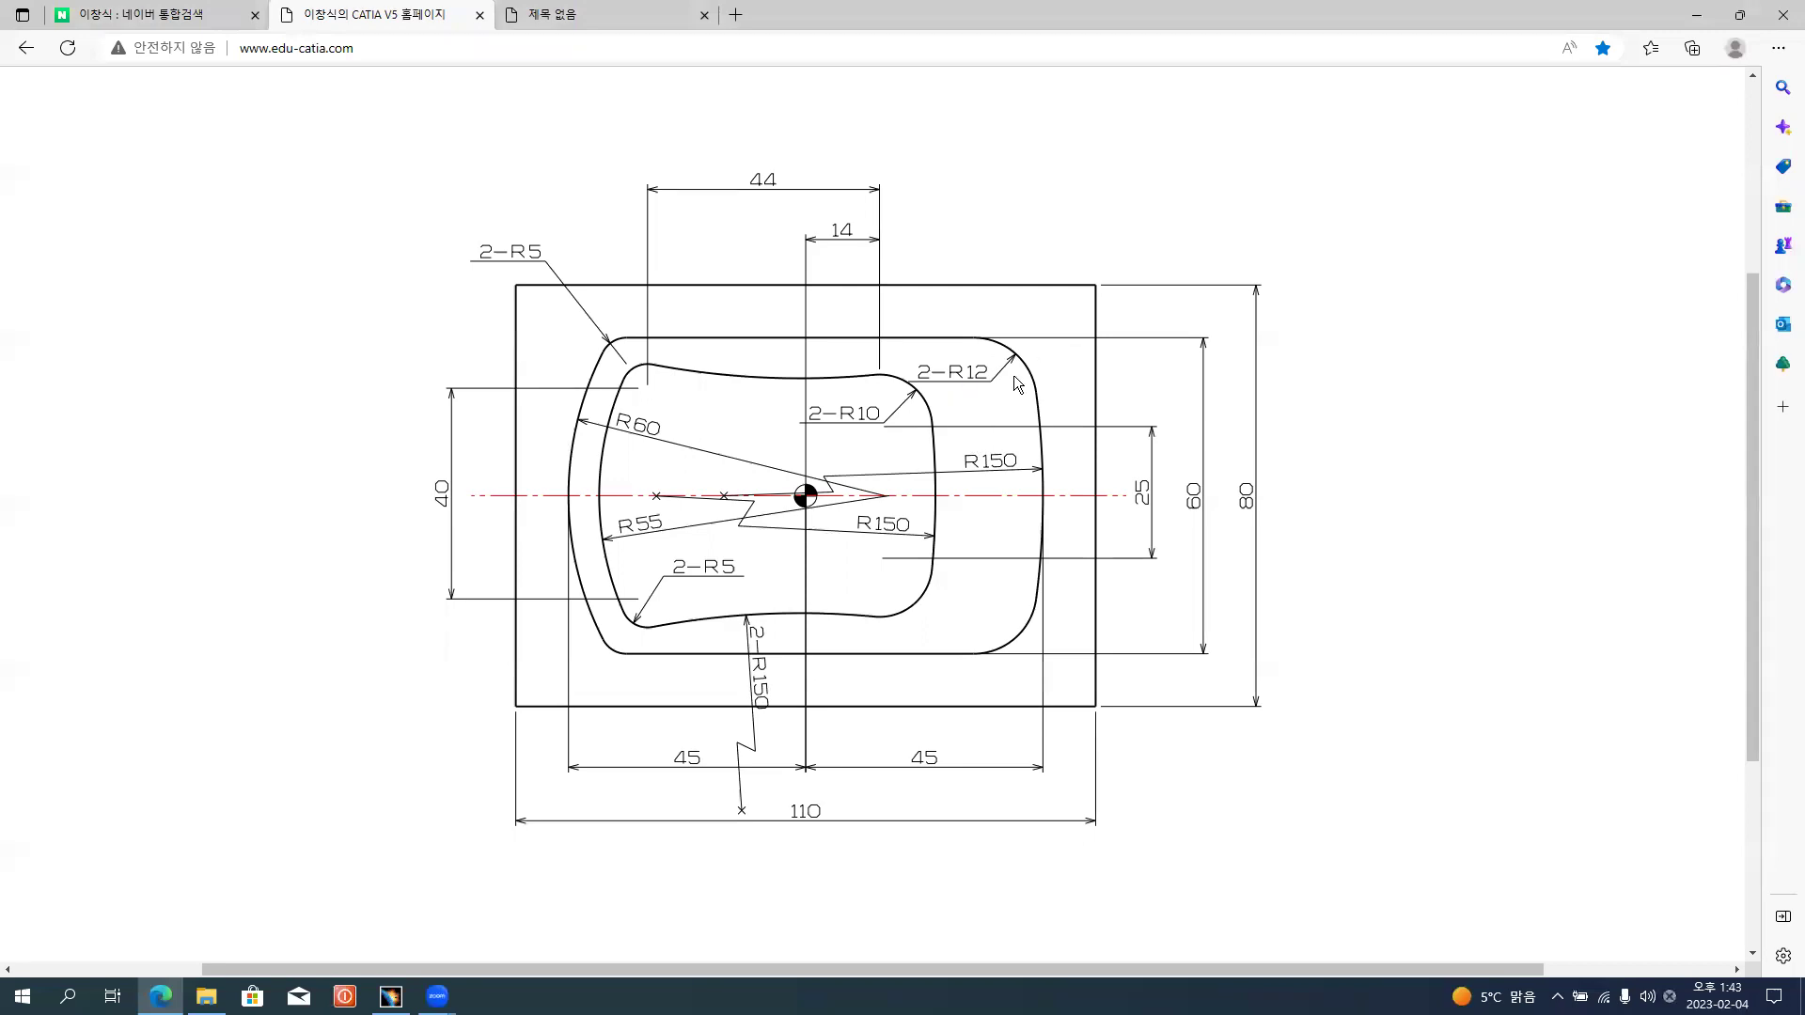
key("alt+Tab")
left_click(997, 308)
left_click(1044, 354)
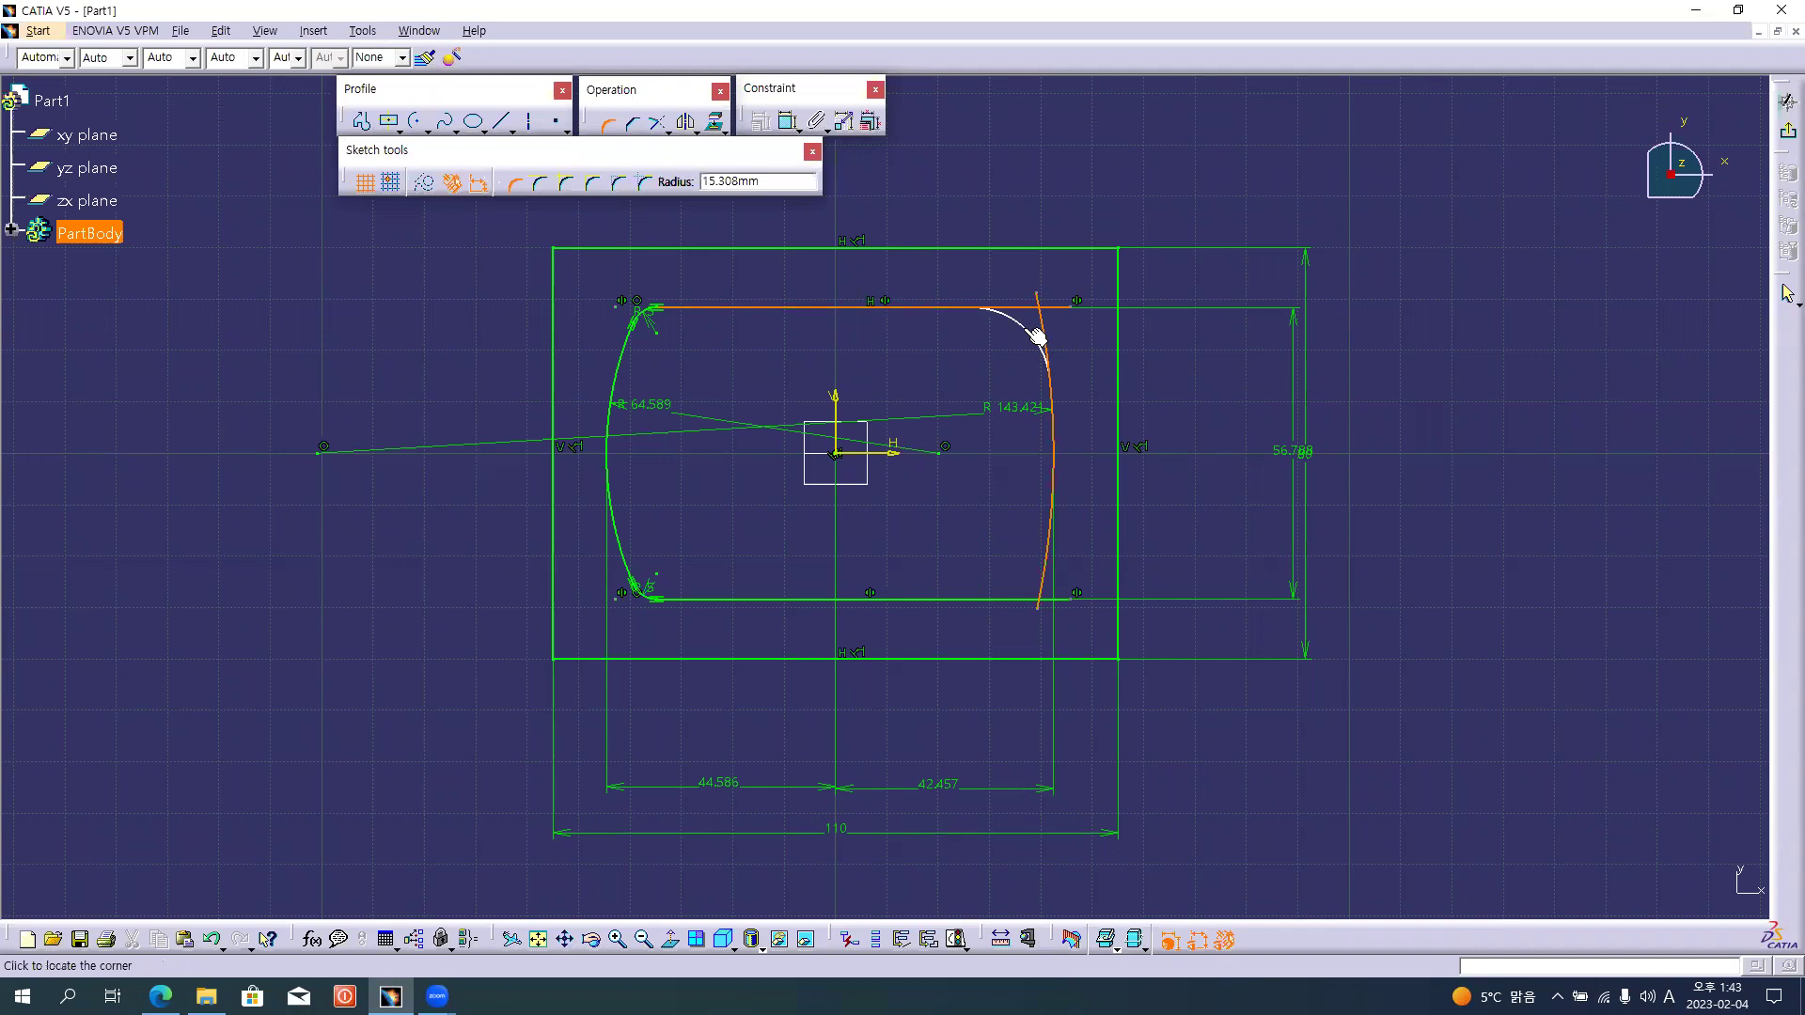
left_click(1038, 336)
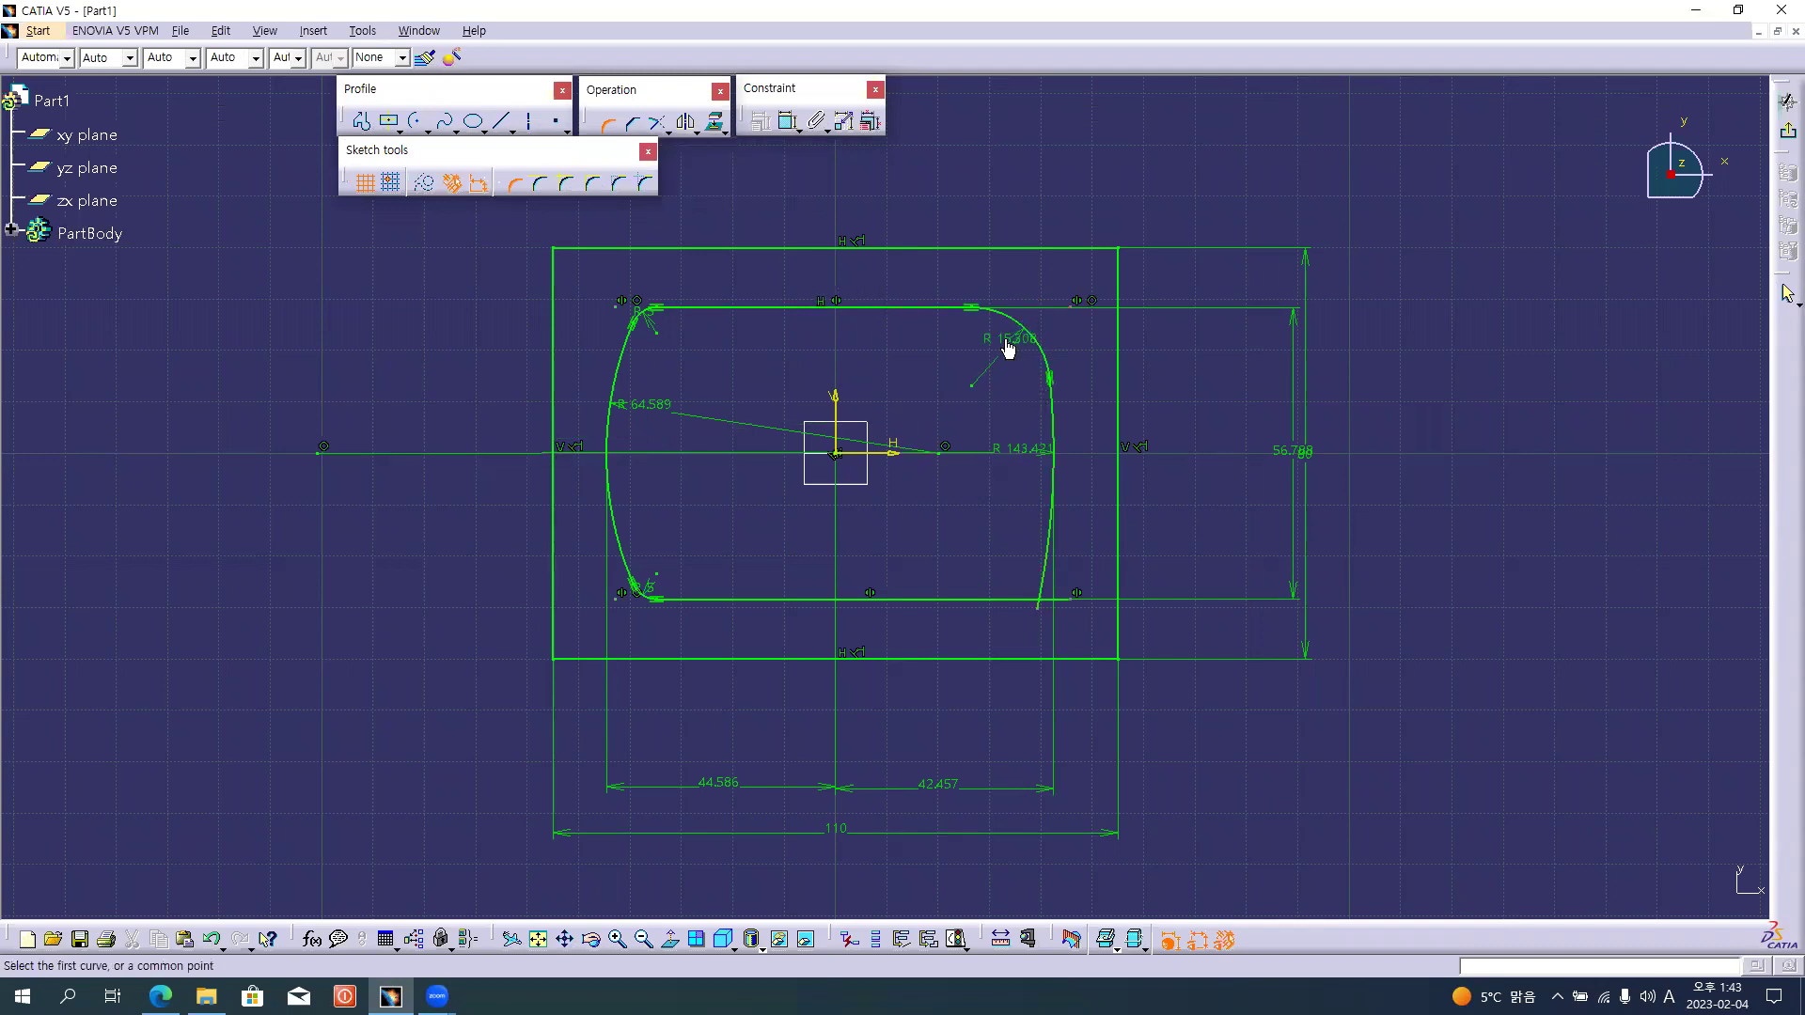
double_click(1007, 348)
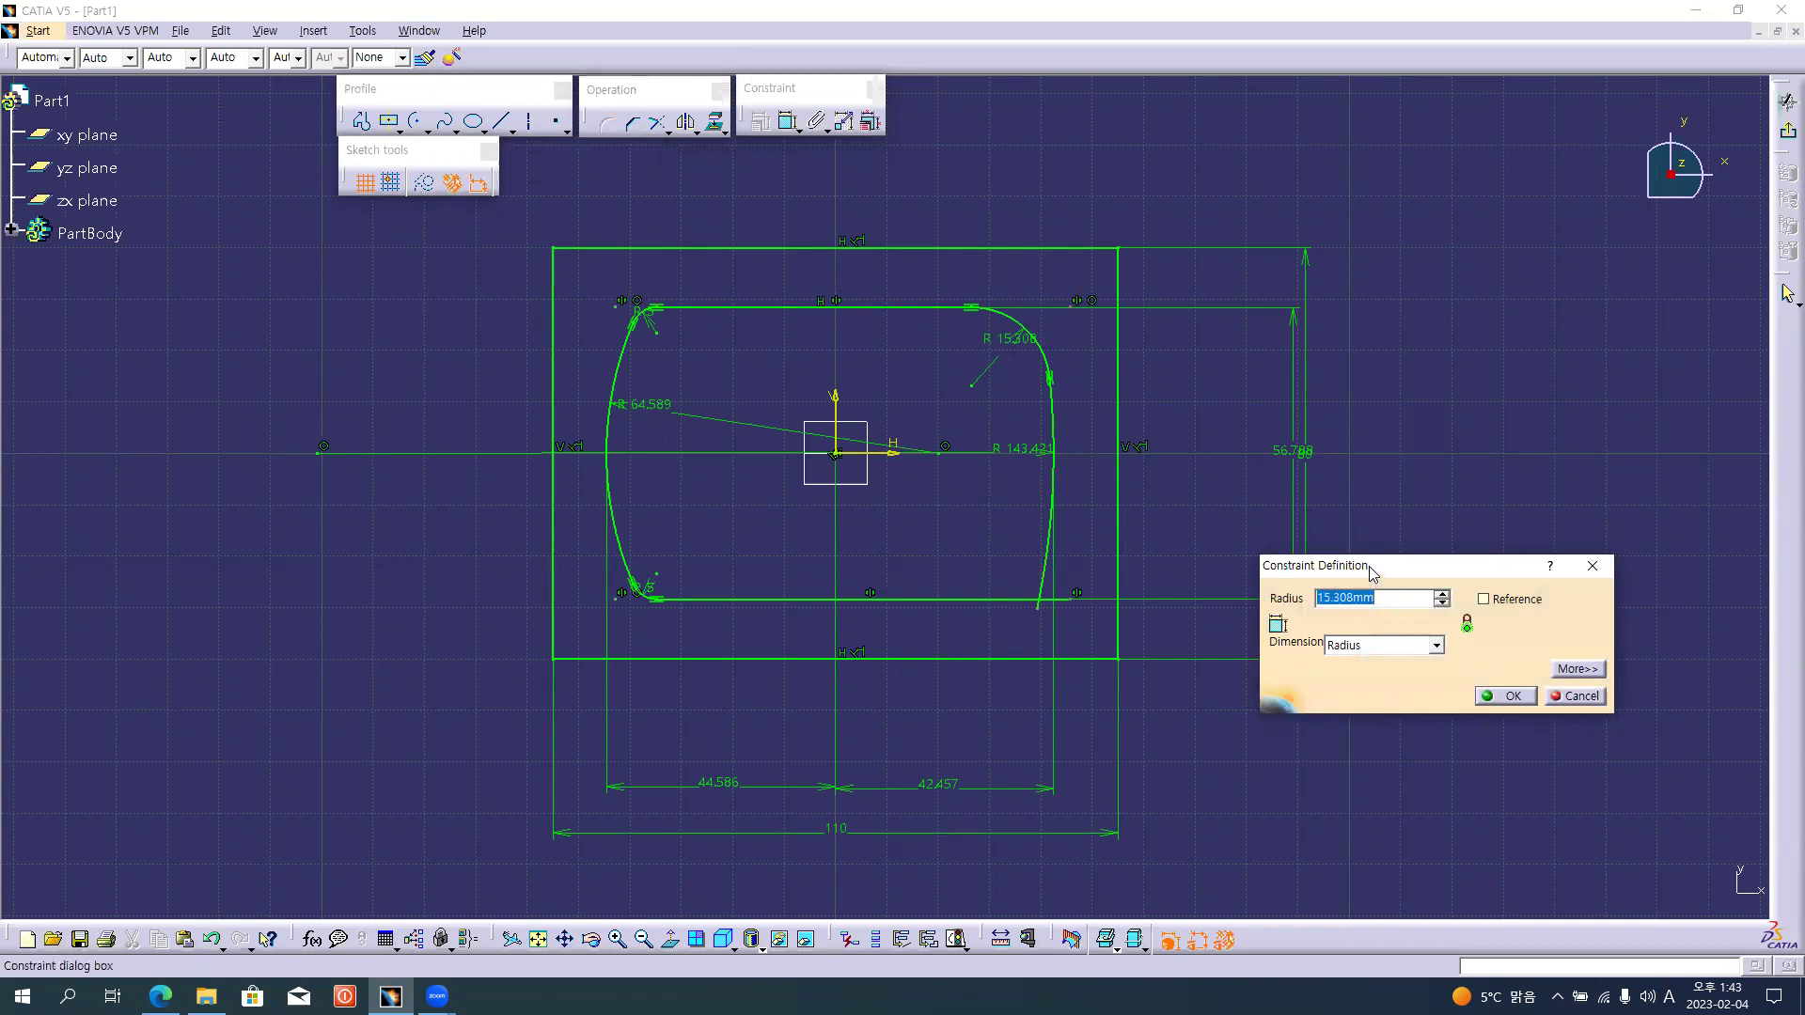
type("12")
key("Return")
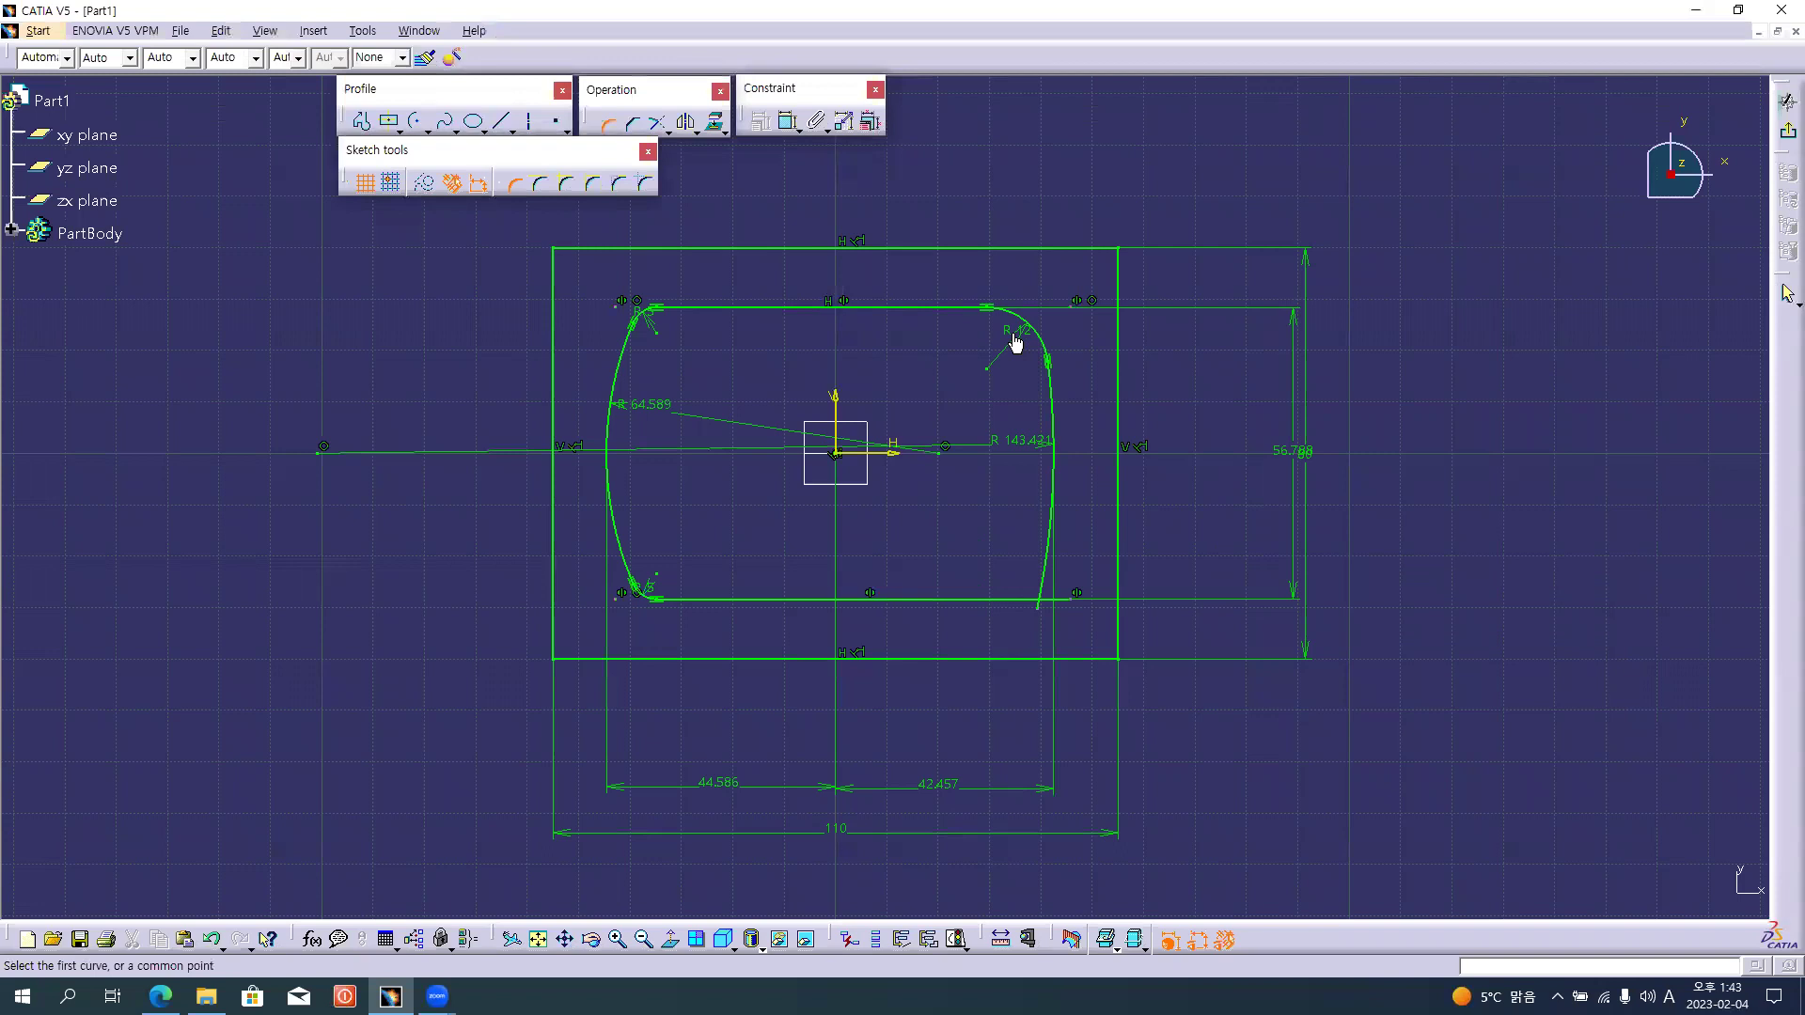
Round the corner between the right inner arc and the lower line with a 12 mm radius.
left_click(1042, 584)
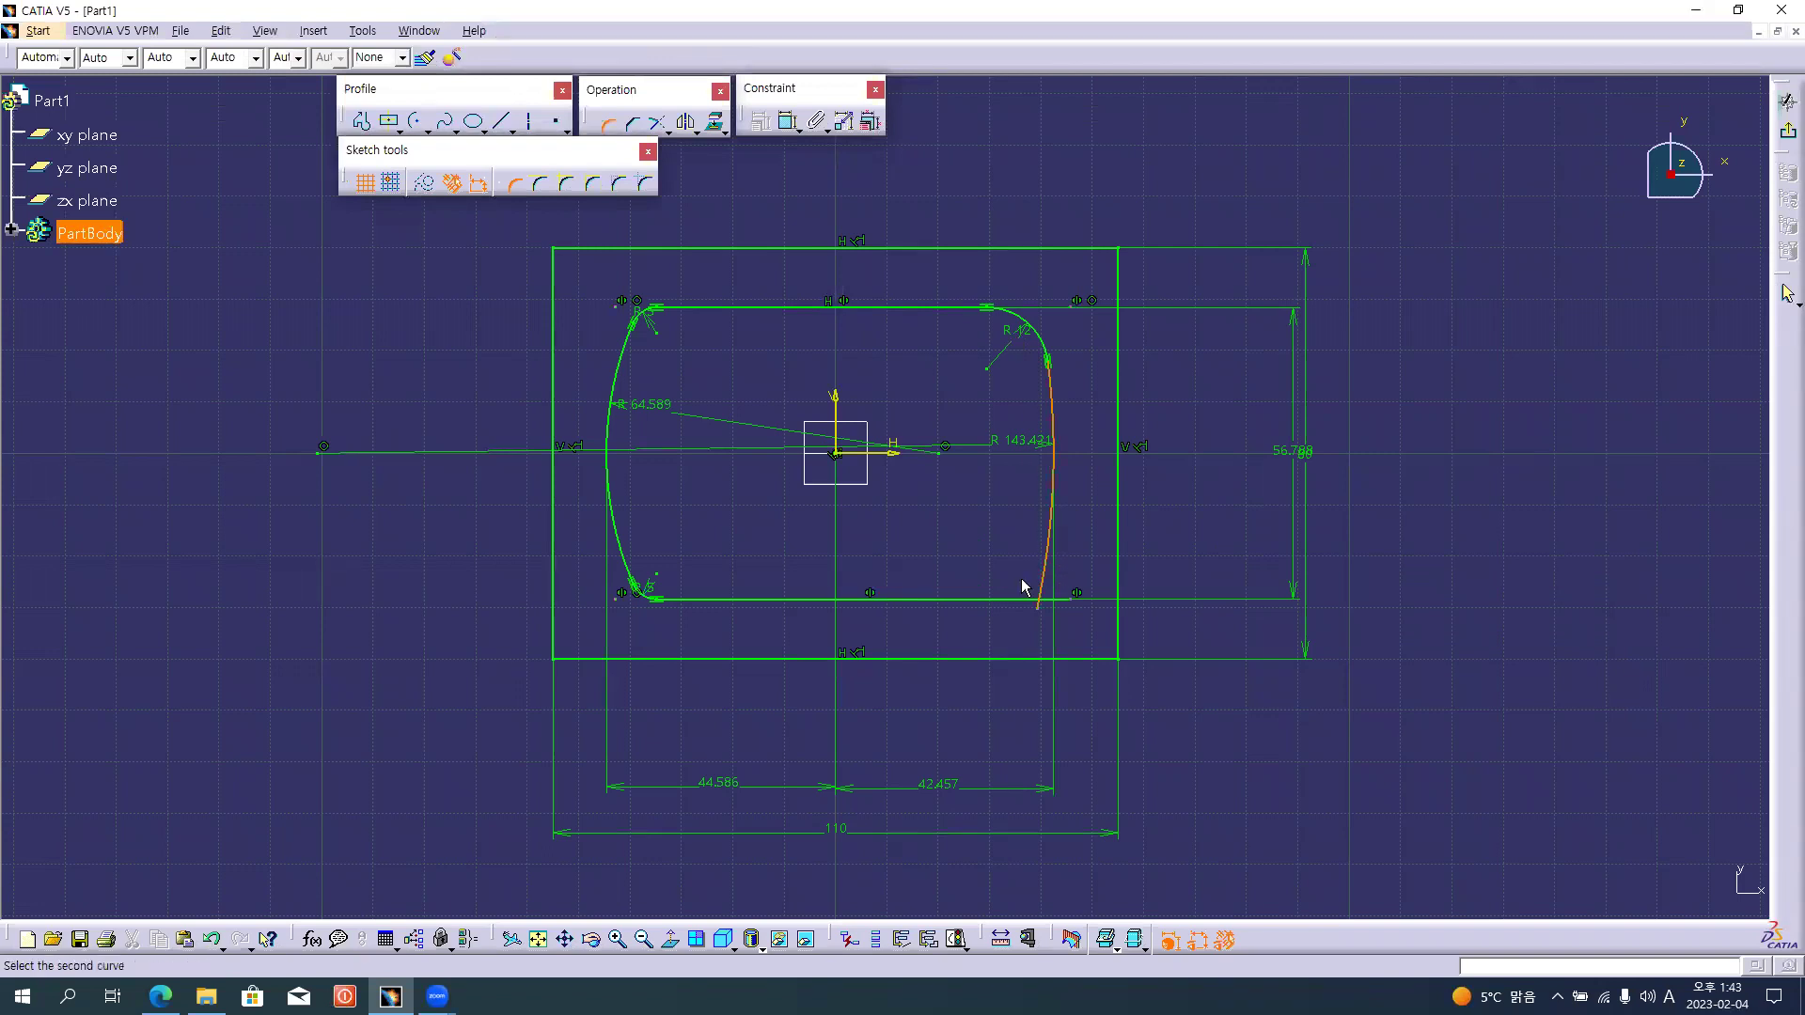
left_click(1017, 598)
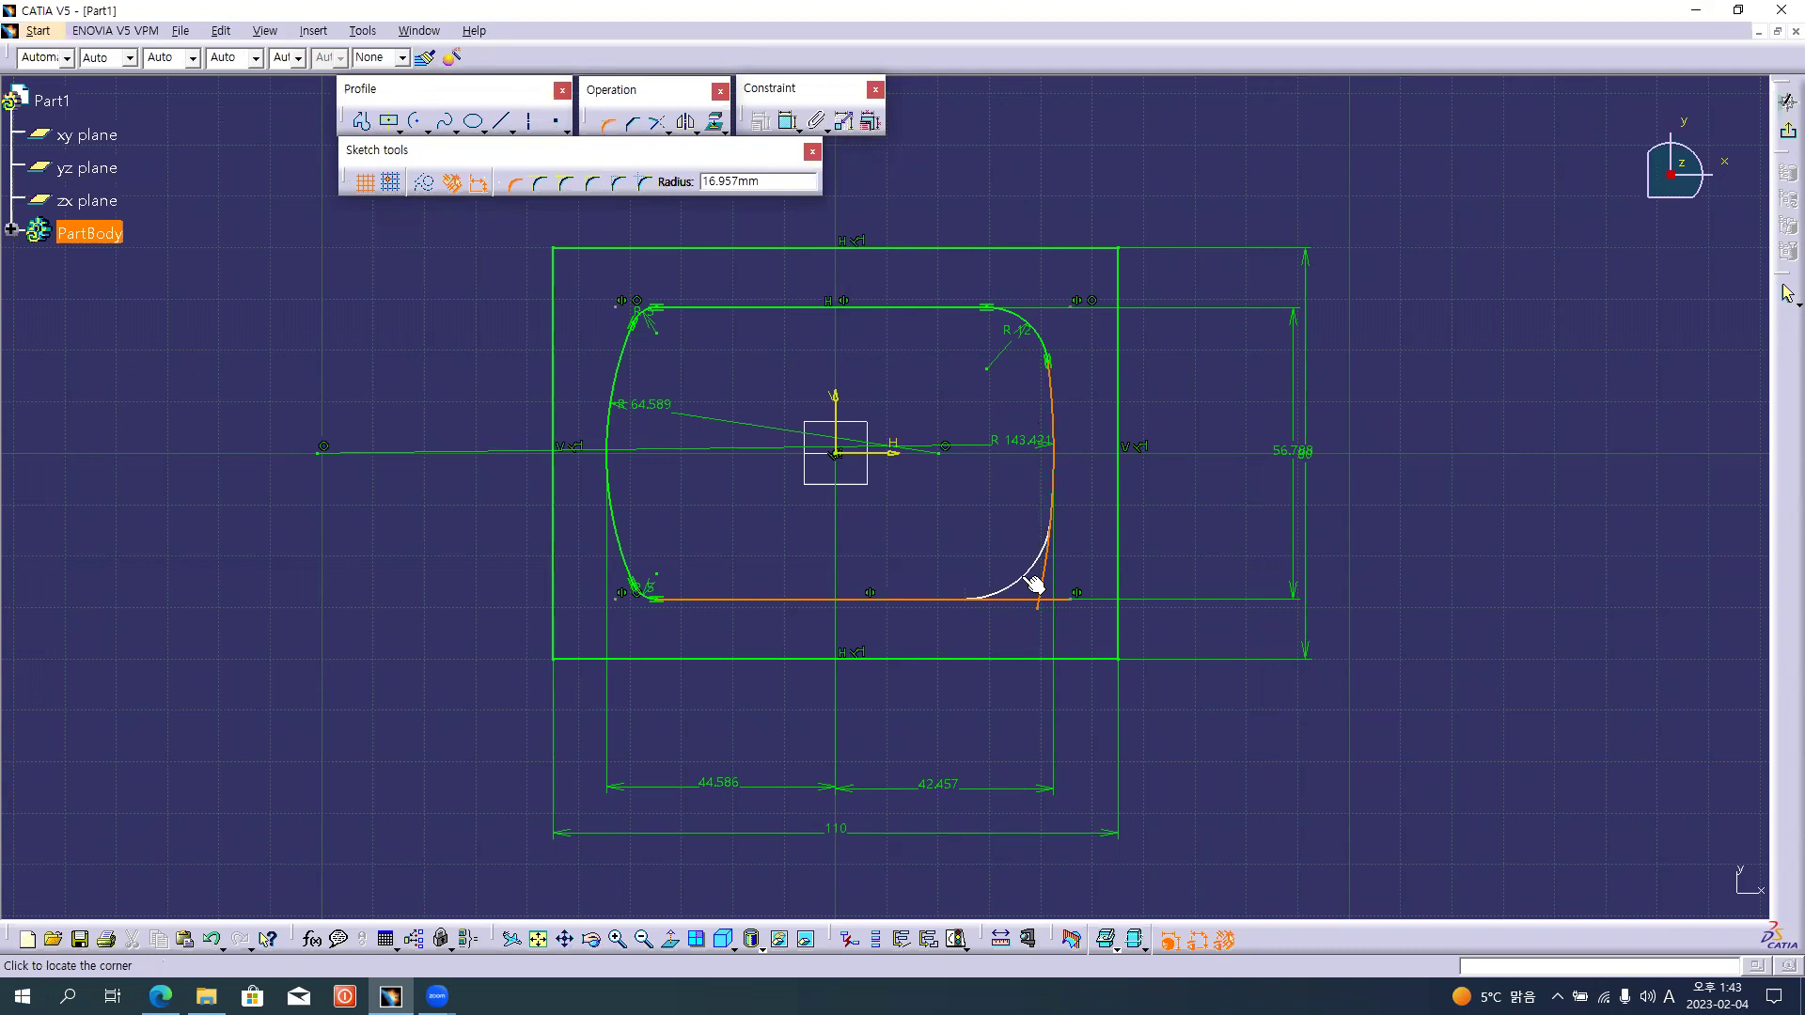
type("12")
left_click(1034, 585)
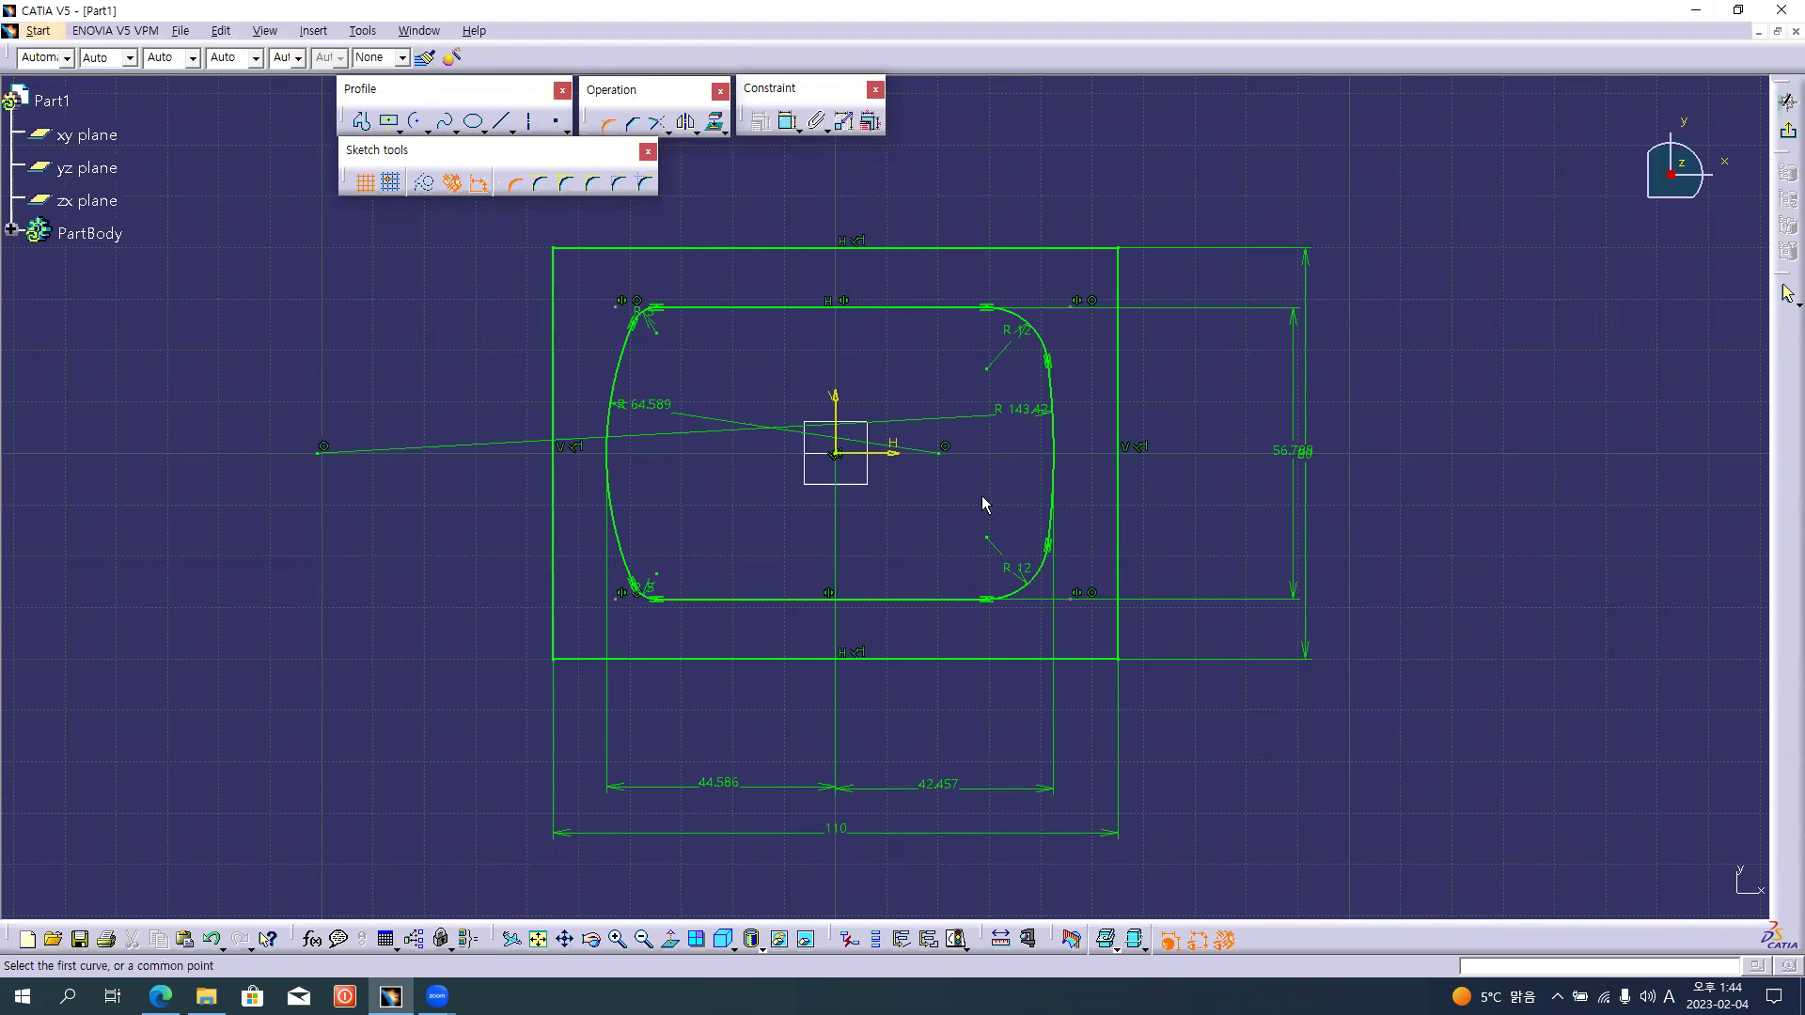
Check the drawing and use Edit Multi-Constraint to set the left inner arc's radius to 60 mm and the right one's to 150 mm.
left_click(869, 120)
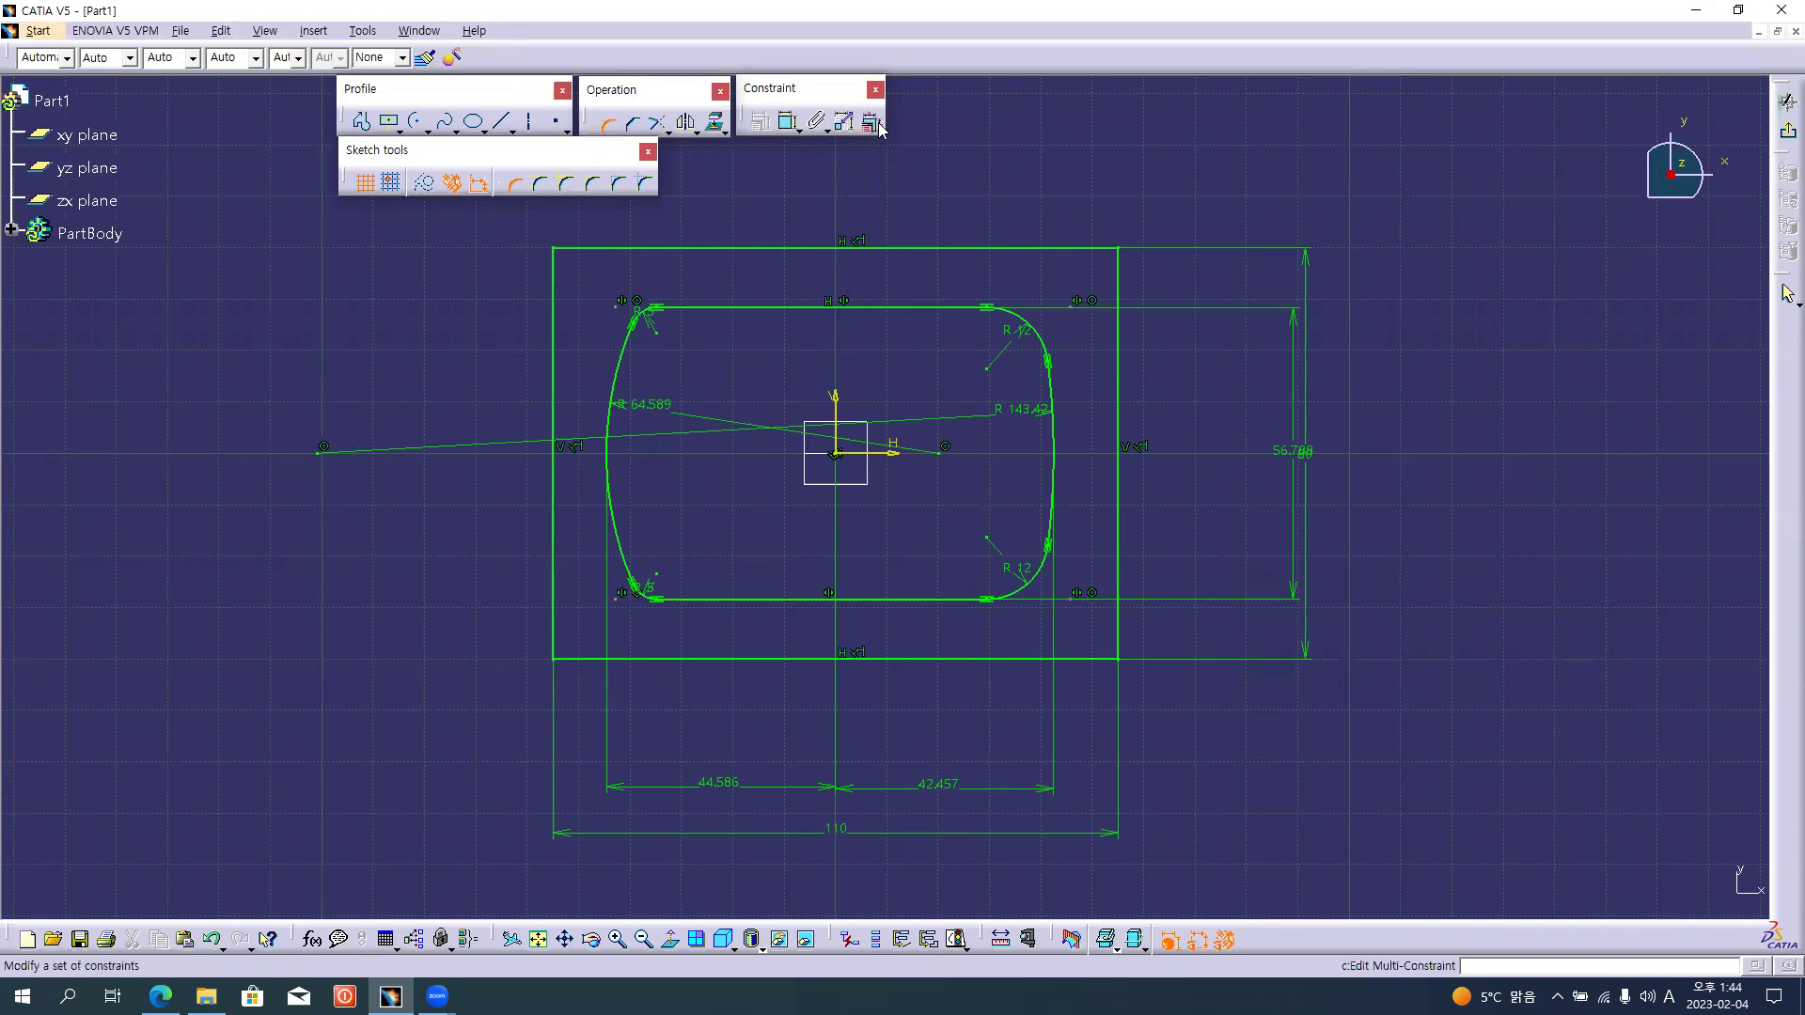
key("alt+Tab")
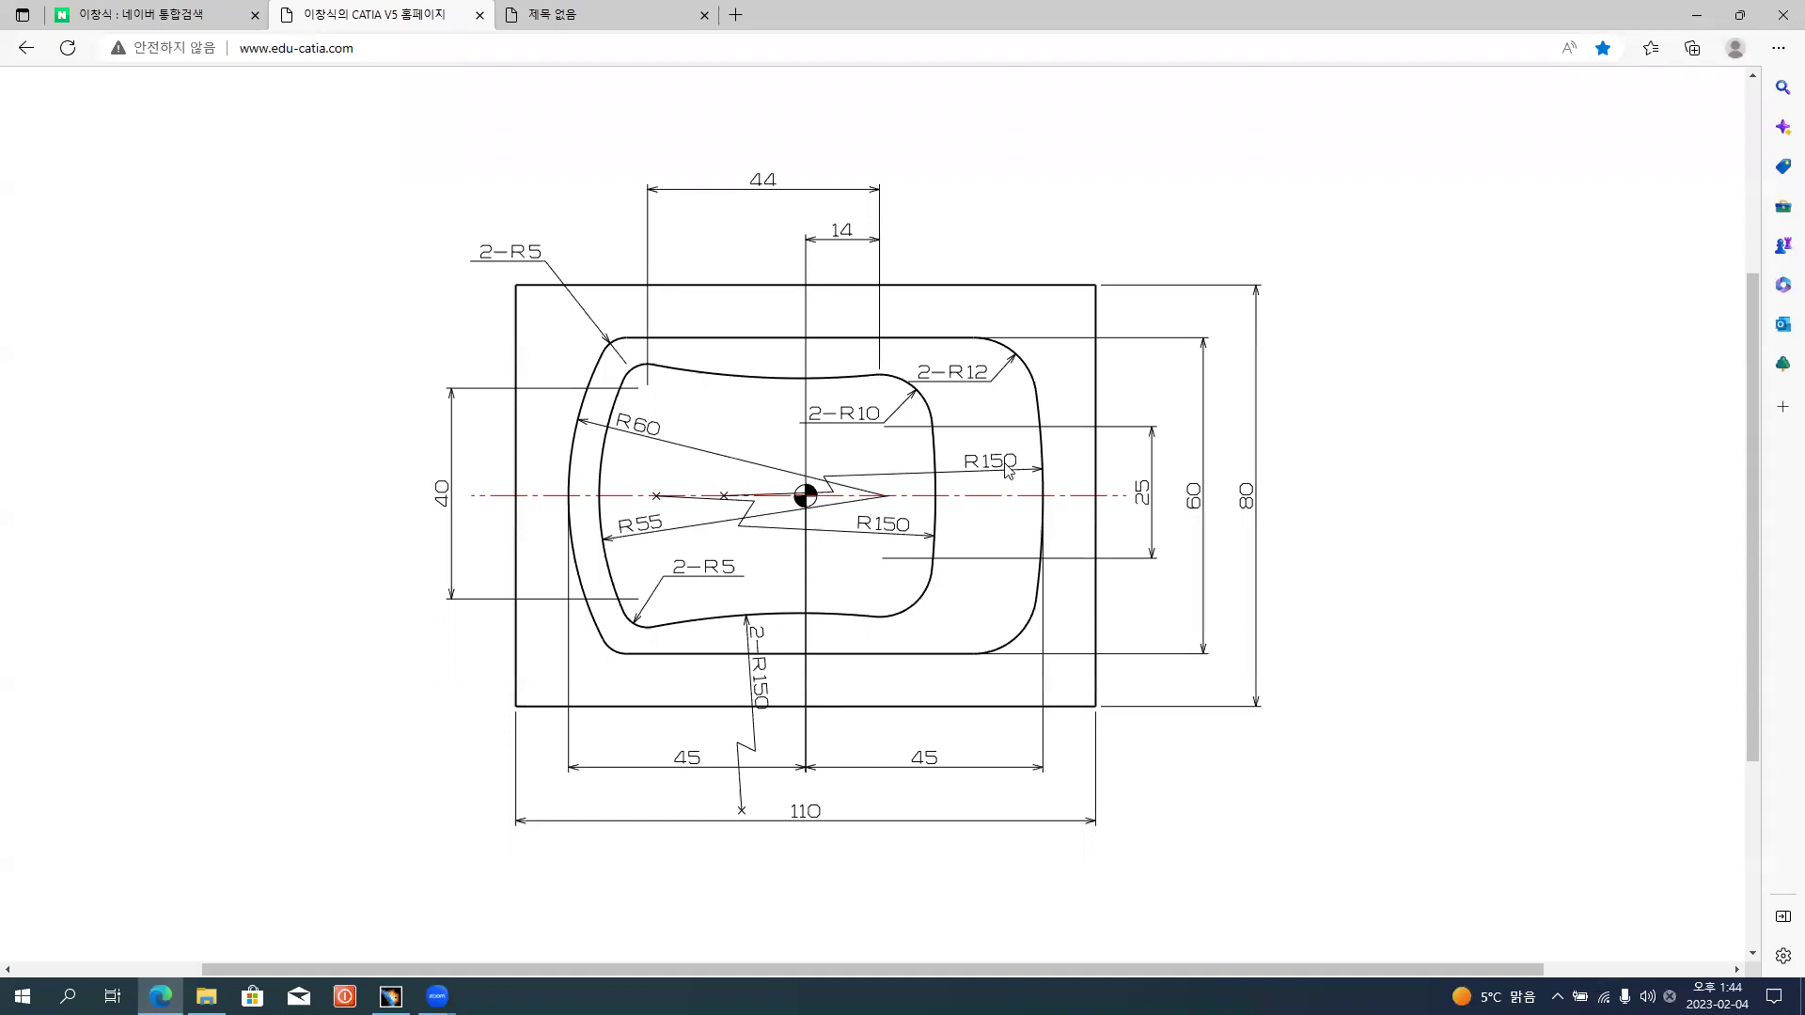
key("alt+Tab")
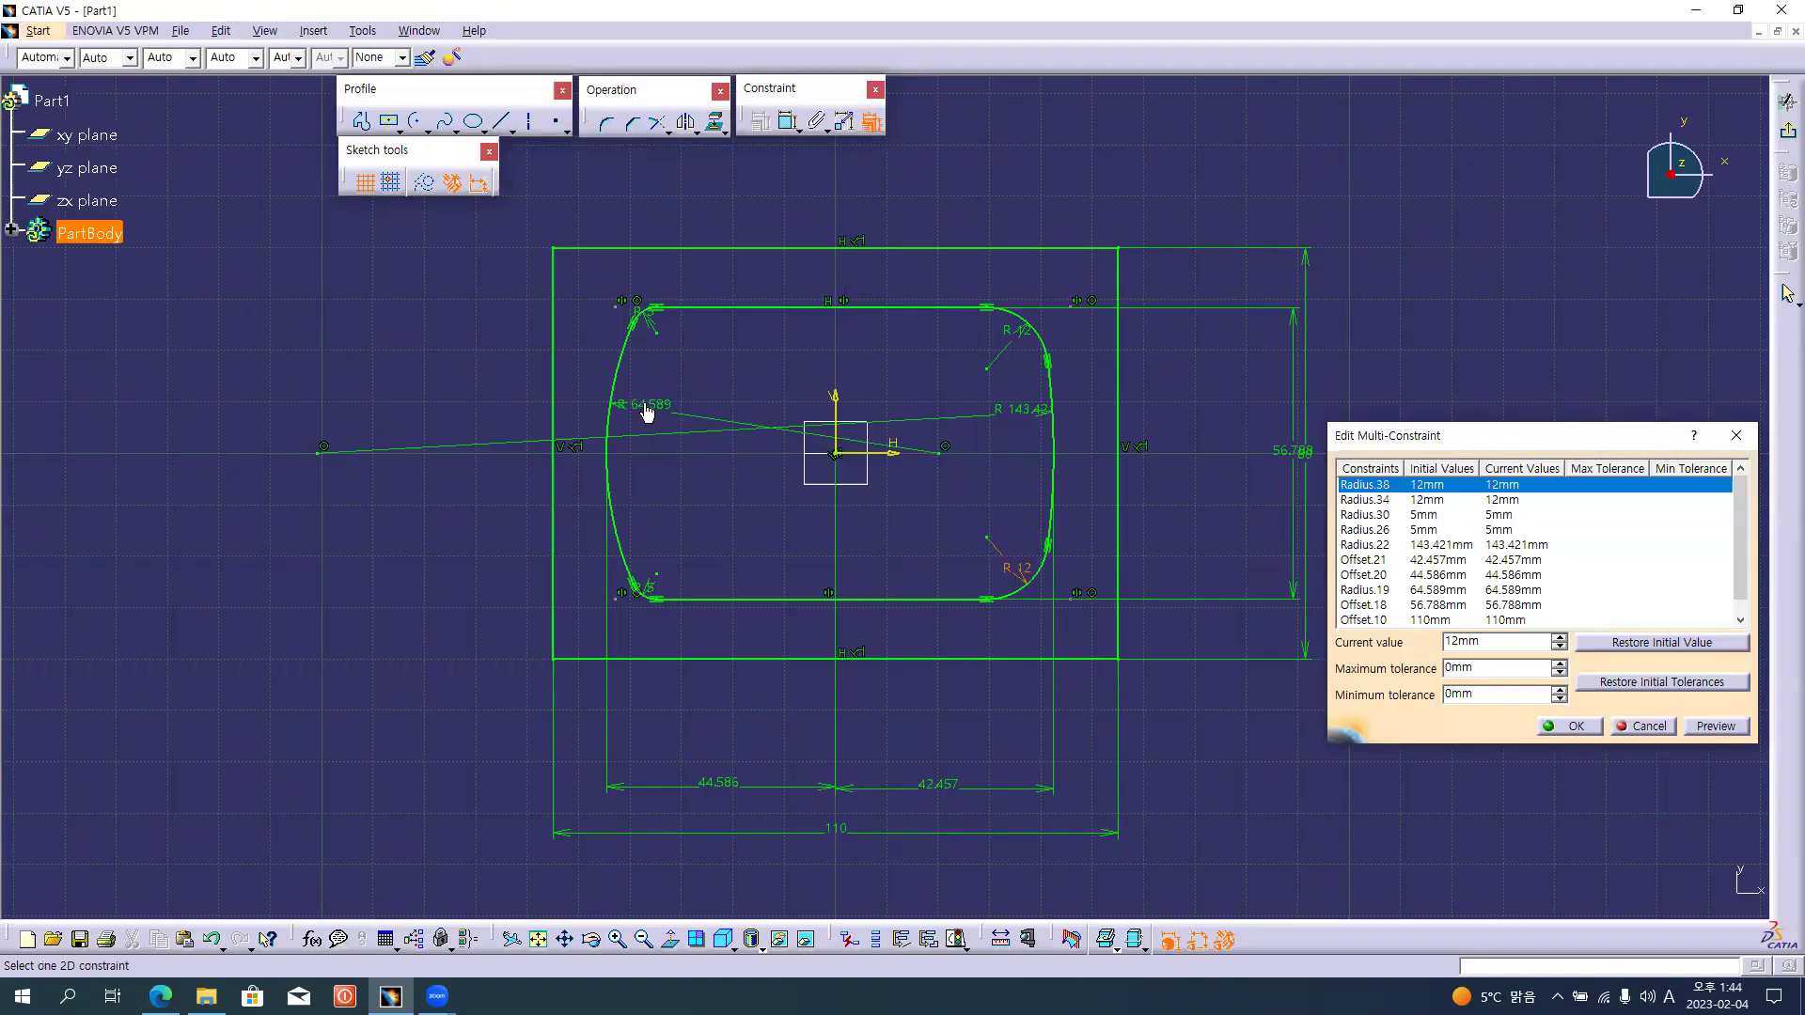
left_click(645, 406)
type("60")
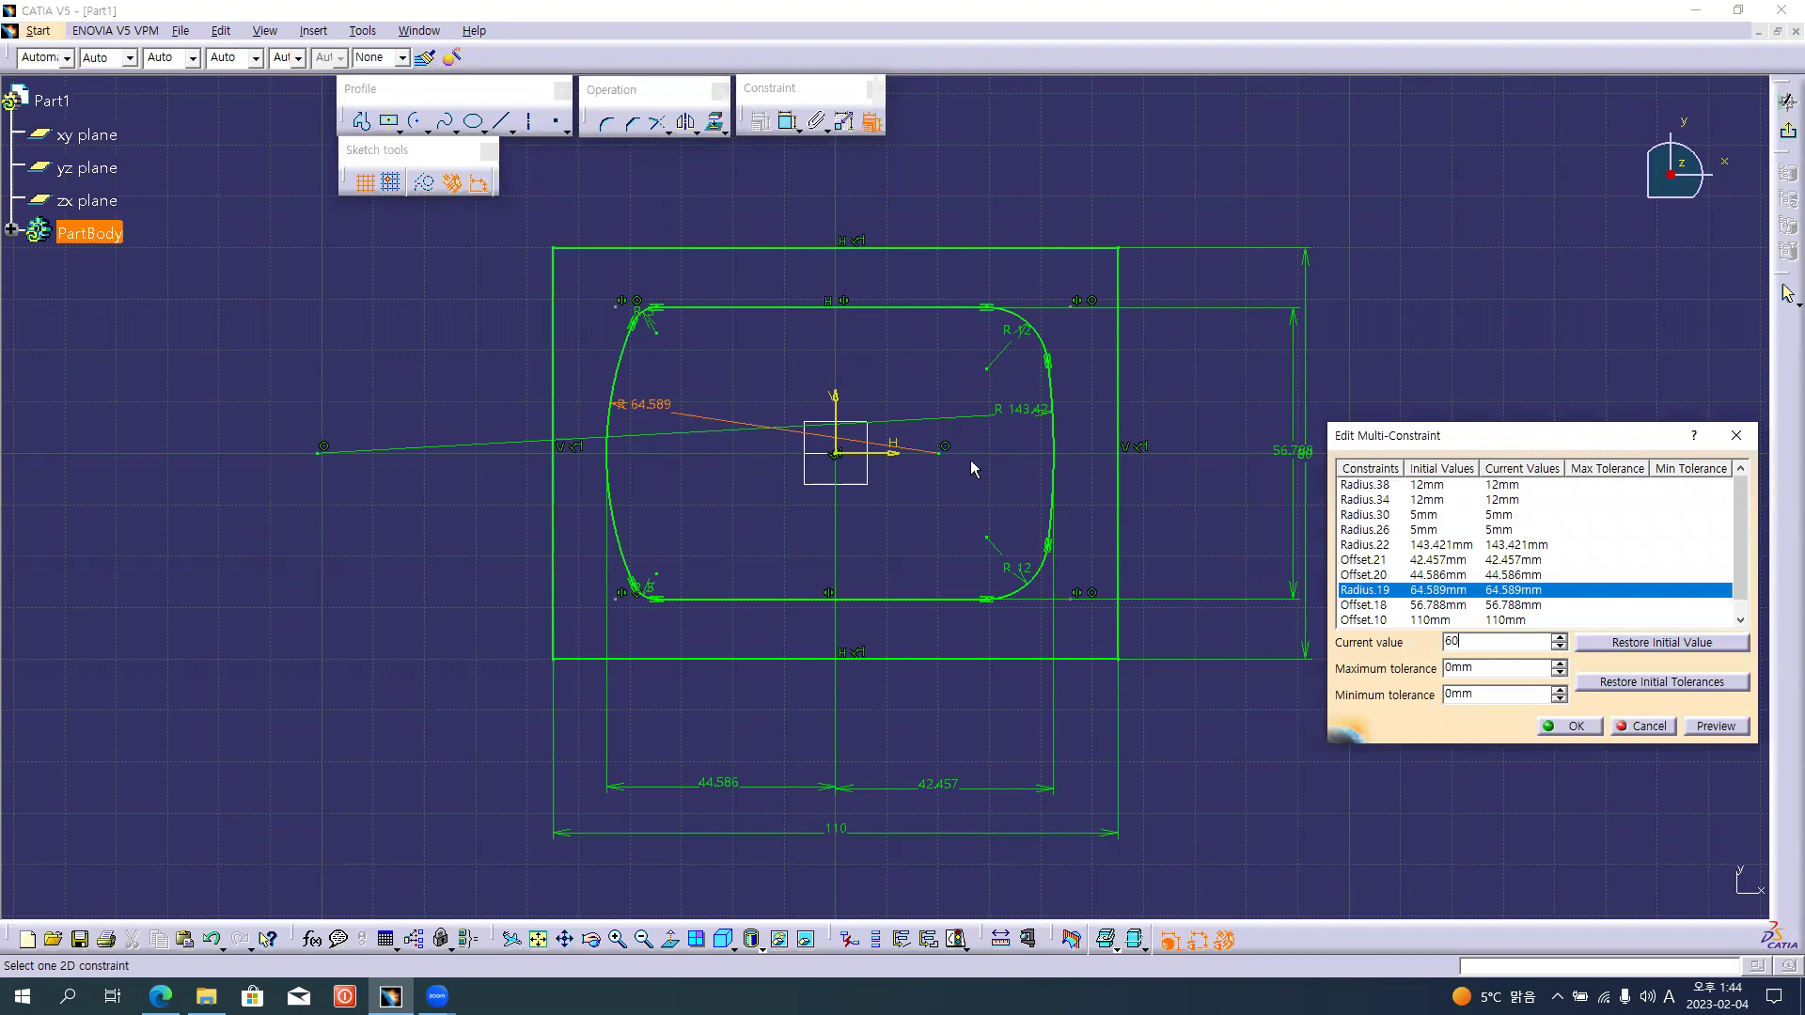
left_click(1017, 411)
type("150")
key("Return")
left_click(1569, 727)
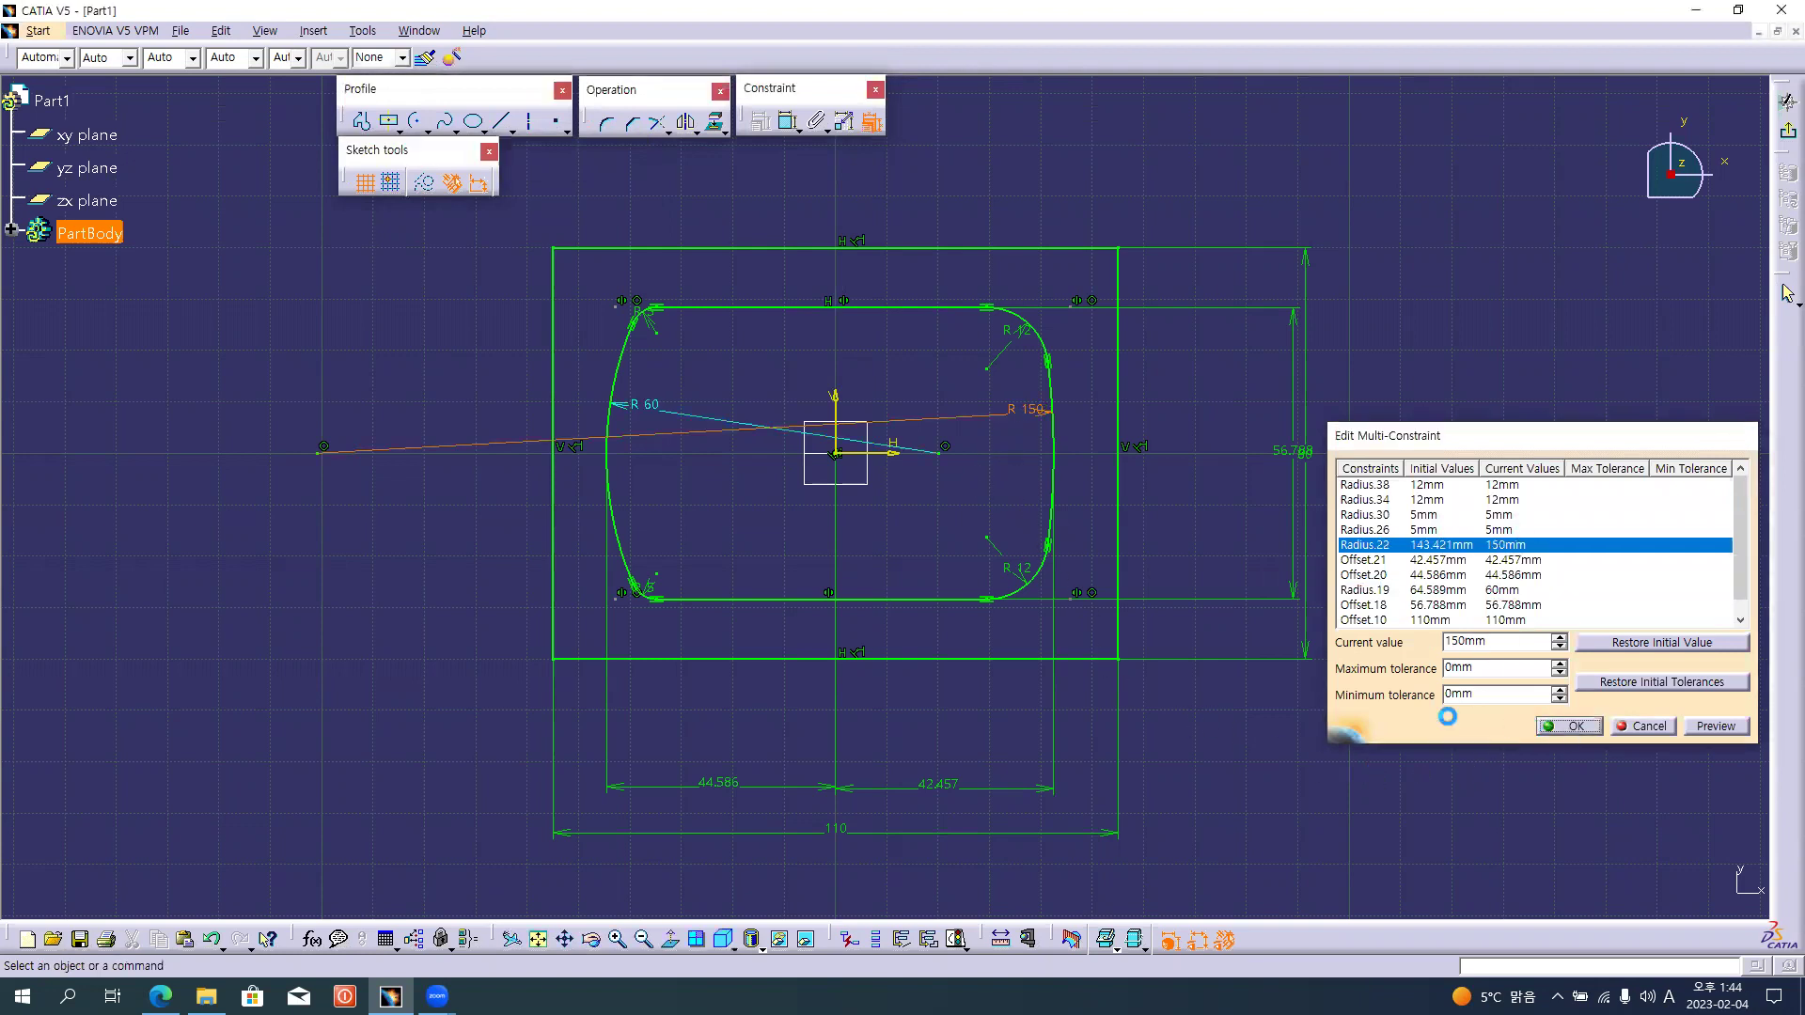
Reposition the right inner arc's radius dimension just below the horizontal axis, and compare the contour with the reference drawing.
left_click_drag(1021, 408, 1012, 476)
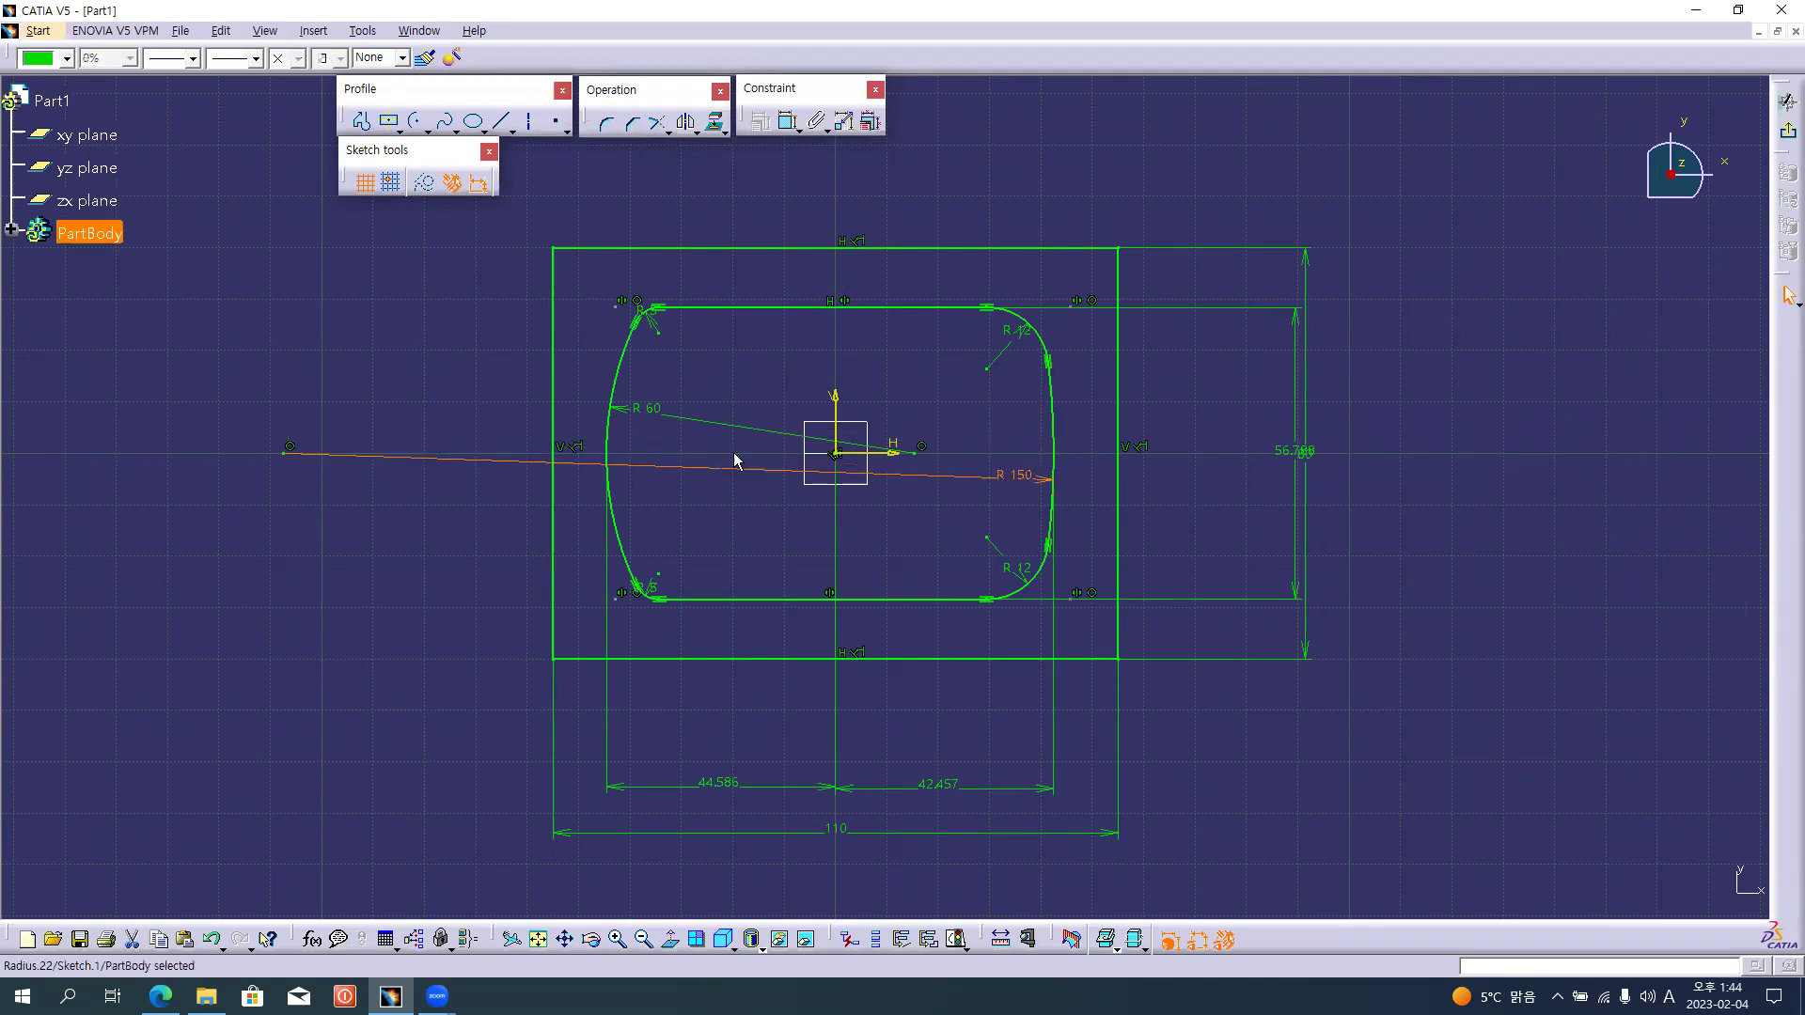
left_click(665, 385)
key("alt+Tab")
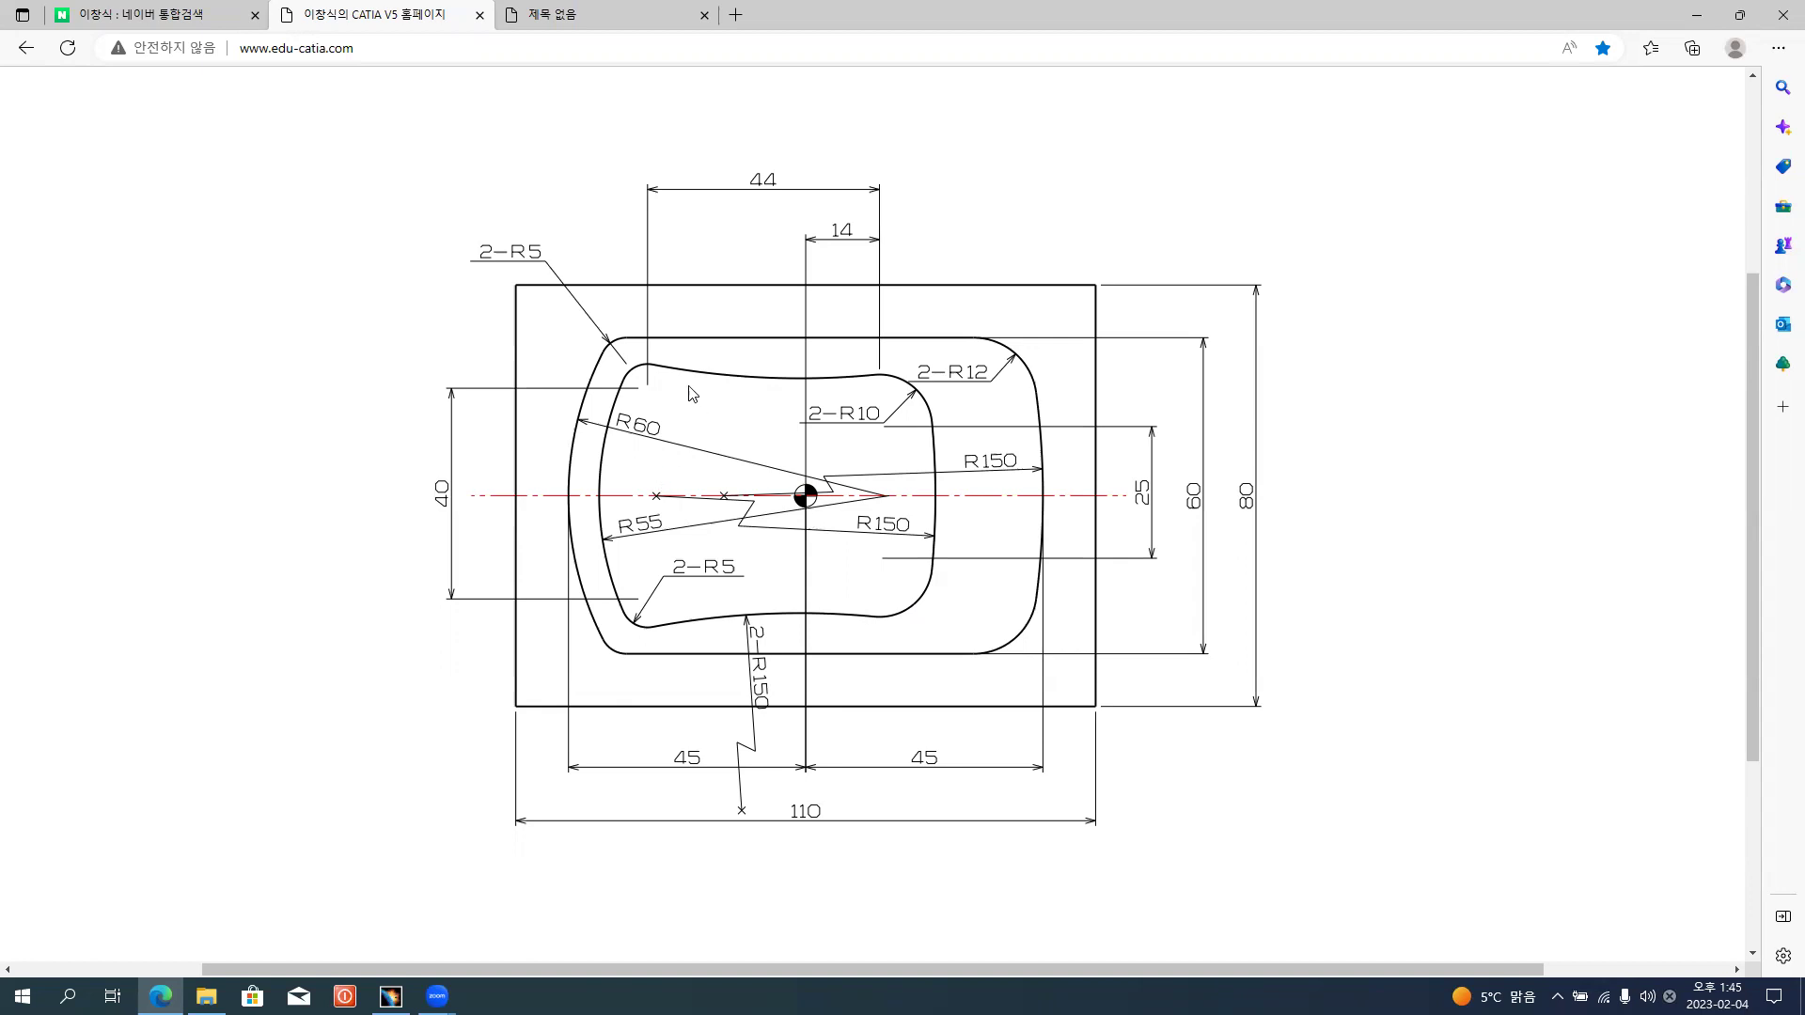
key("alt+Tab")
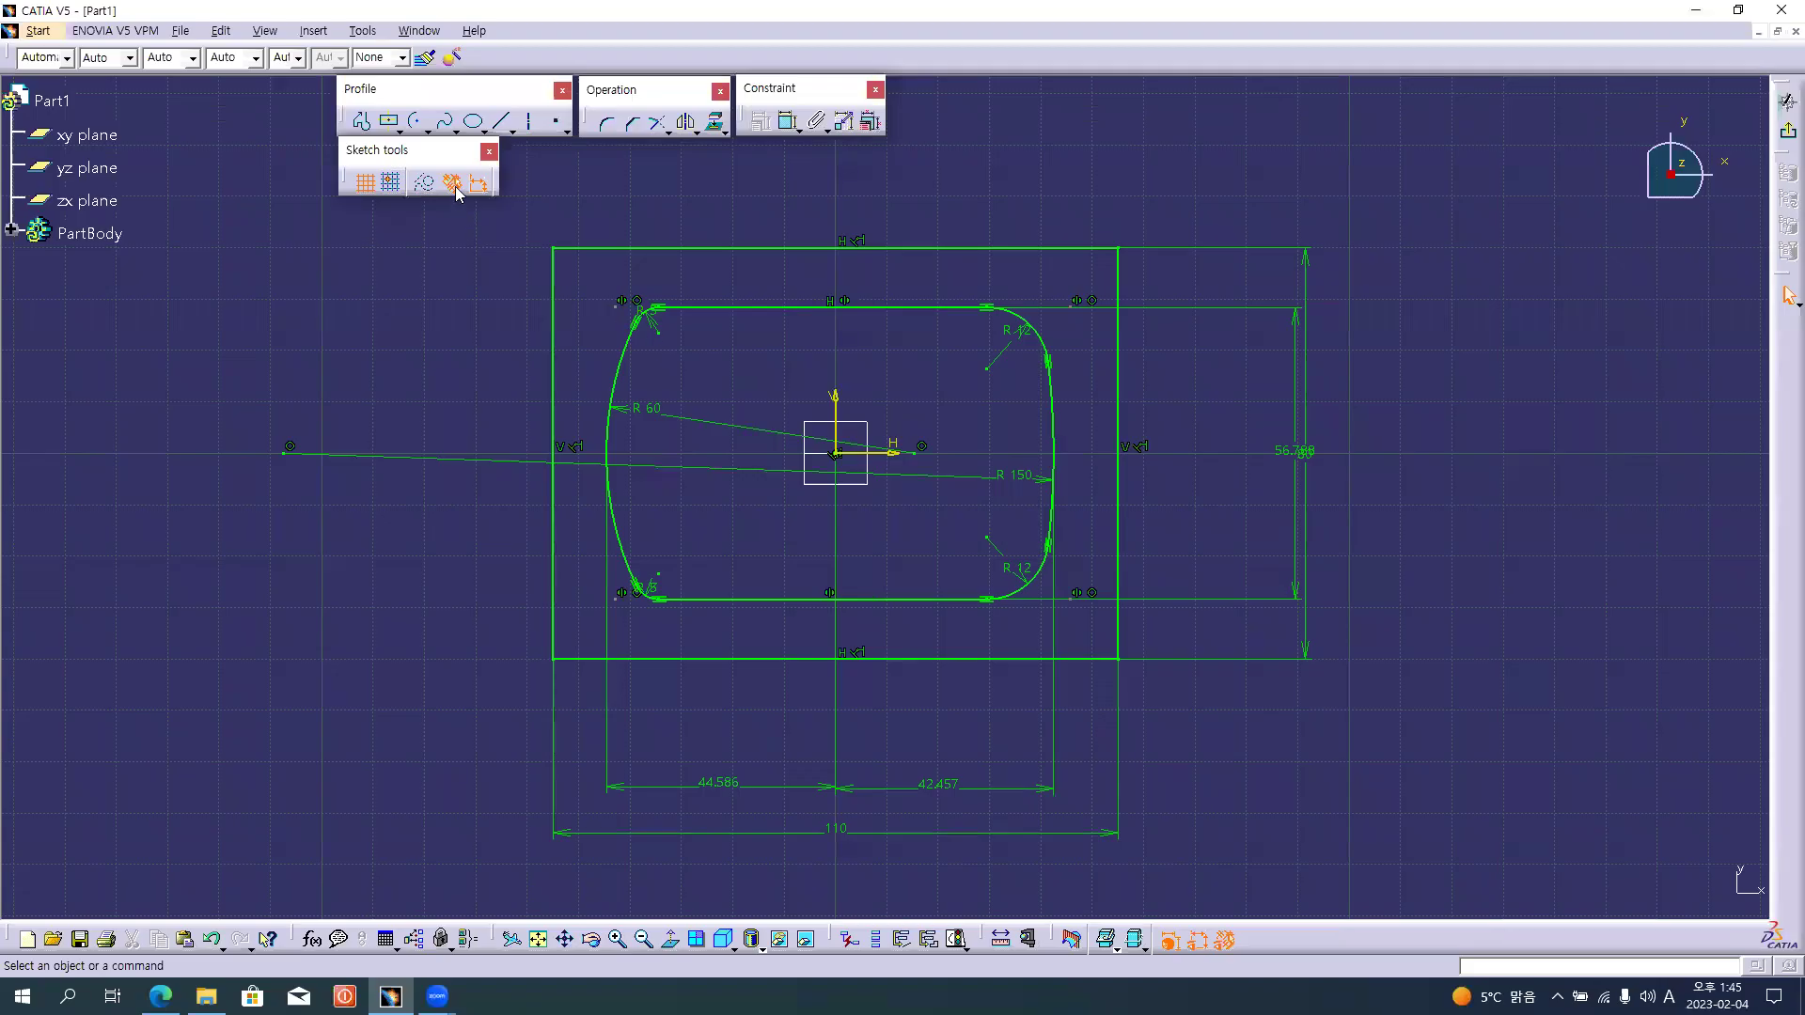
Check the drawing and sketch a three-point arc of about 148 mm radius, sagging toward the origin, below the contour's upper line.
left_click(420, 130)
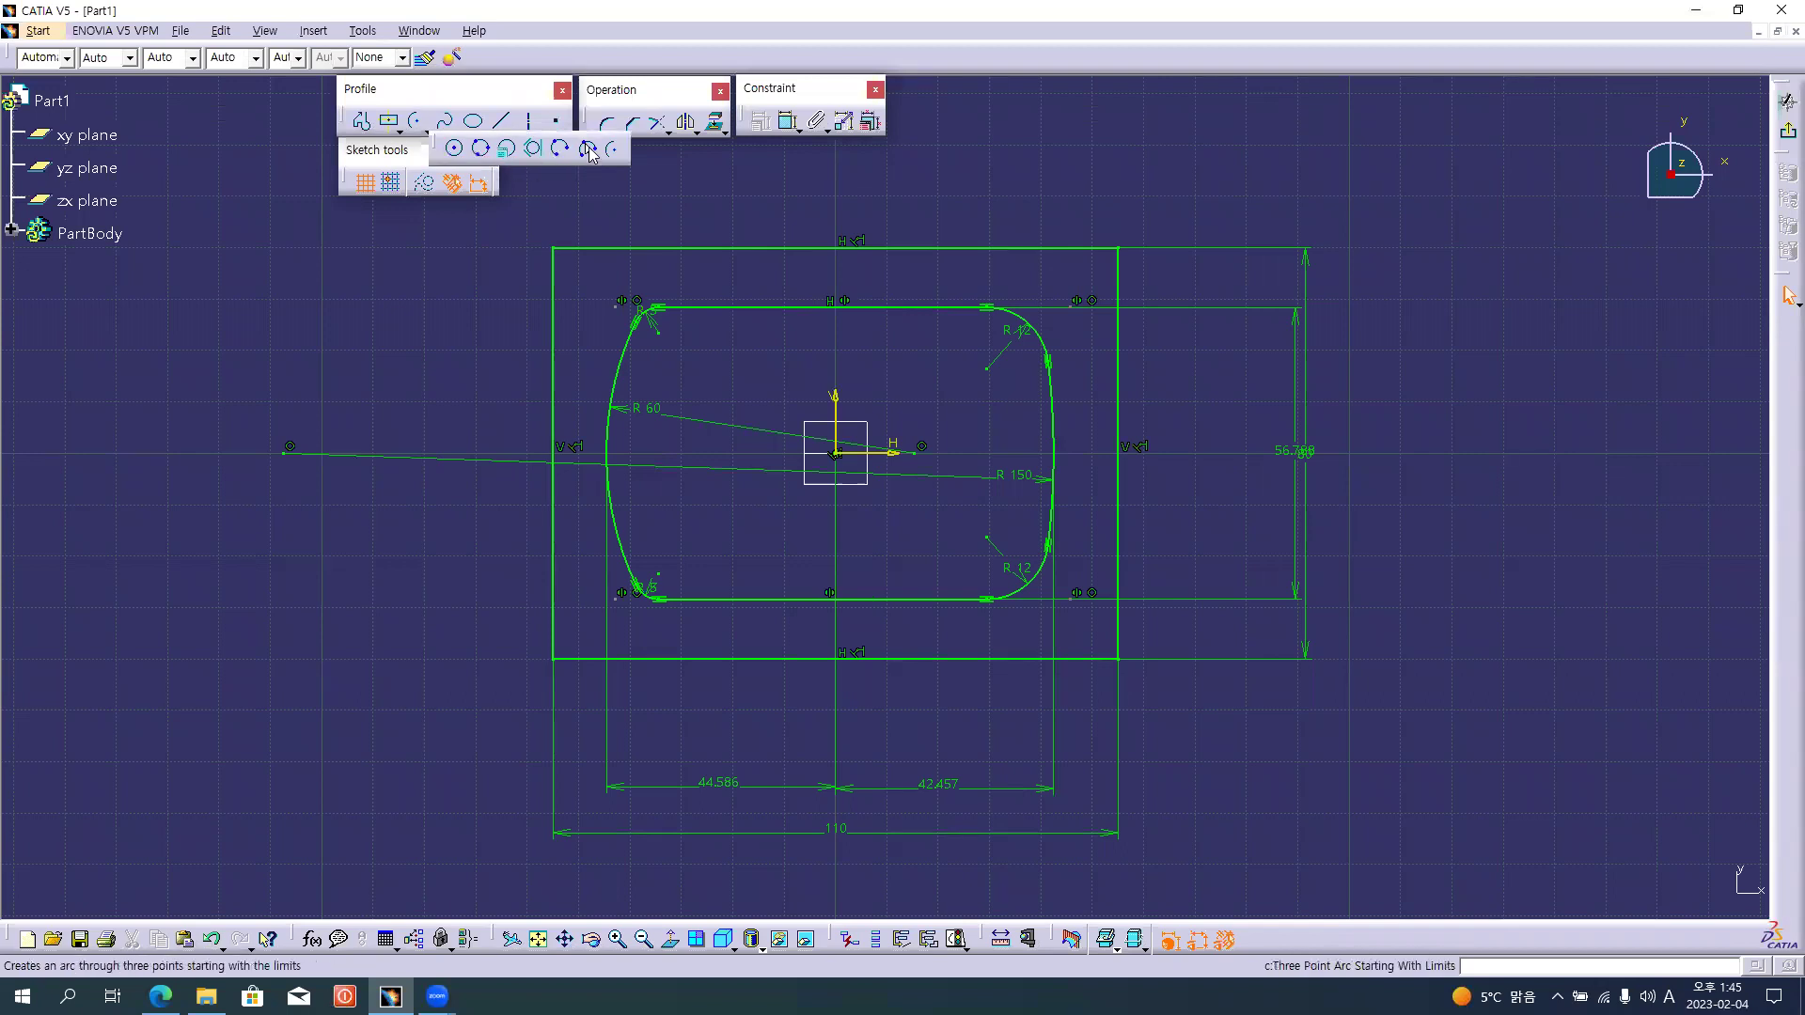
left_click(588, 149)
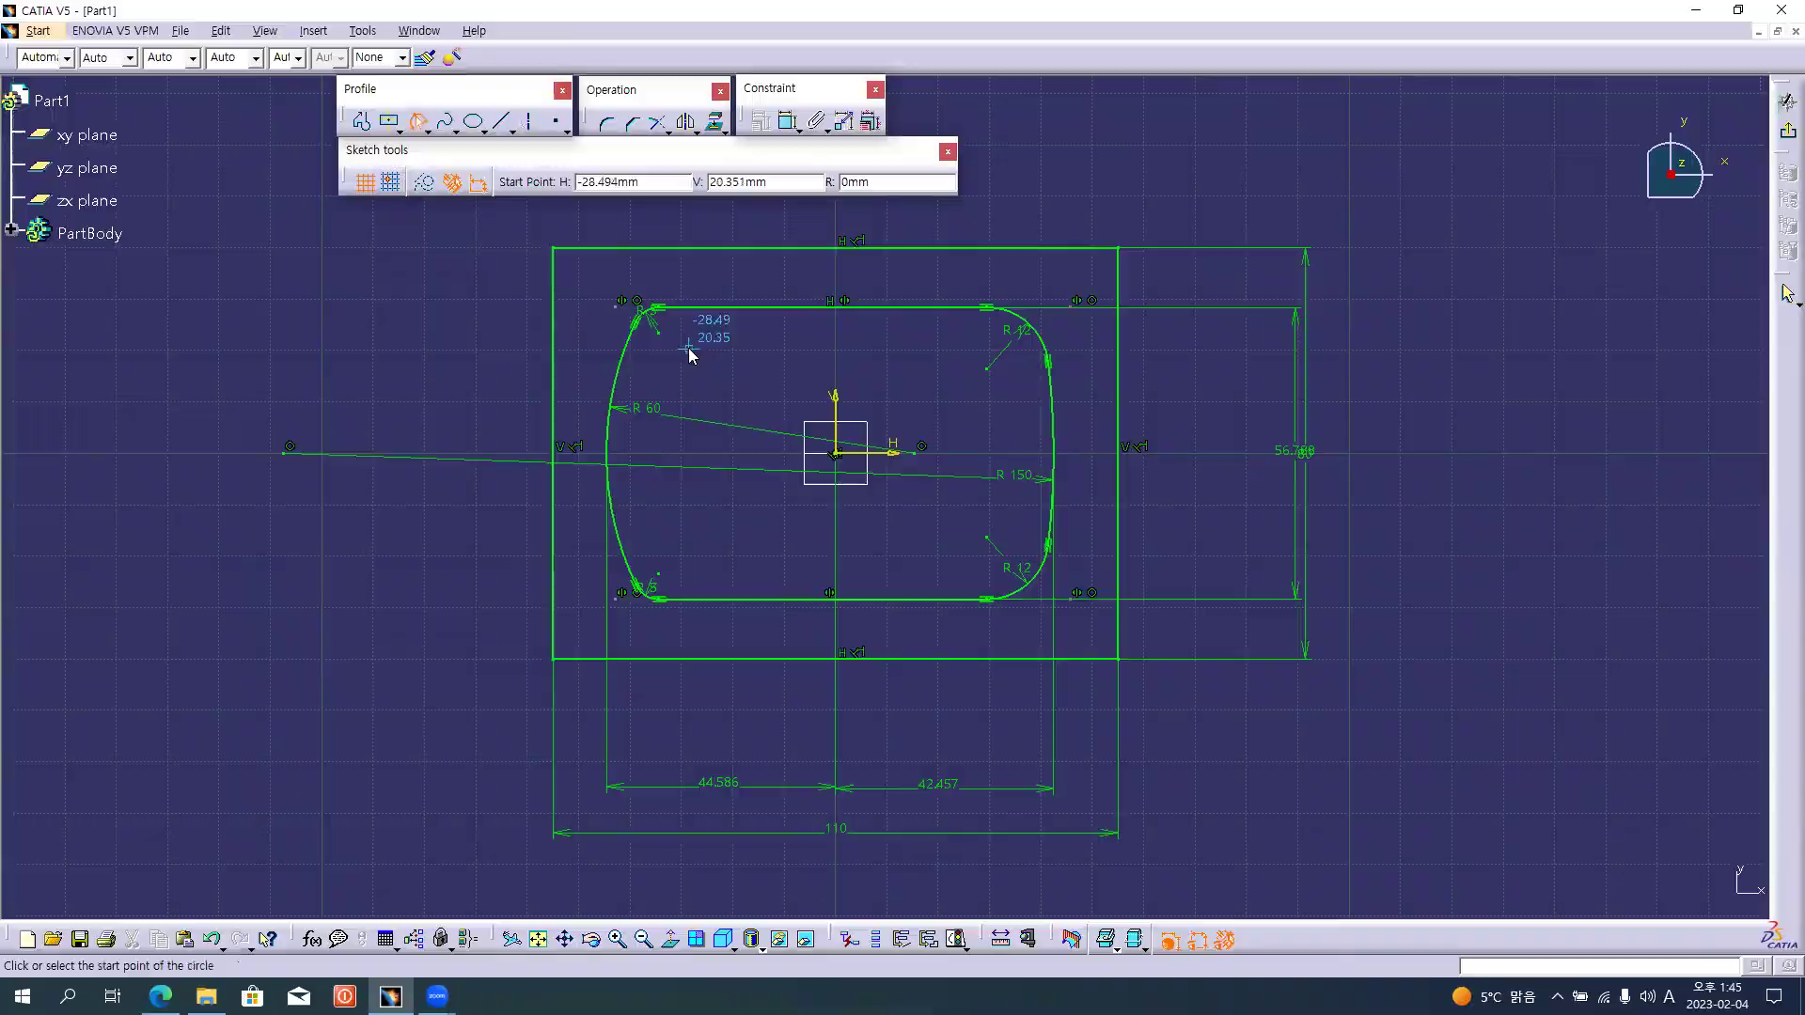
key("alt+Tab")
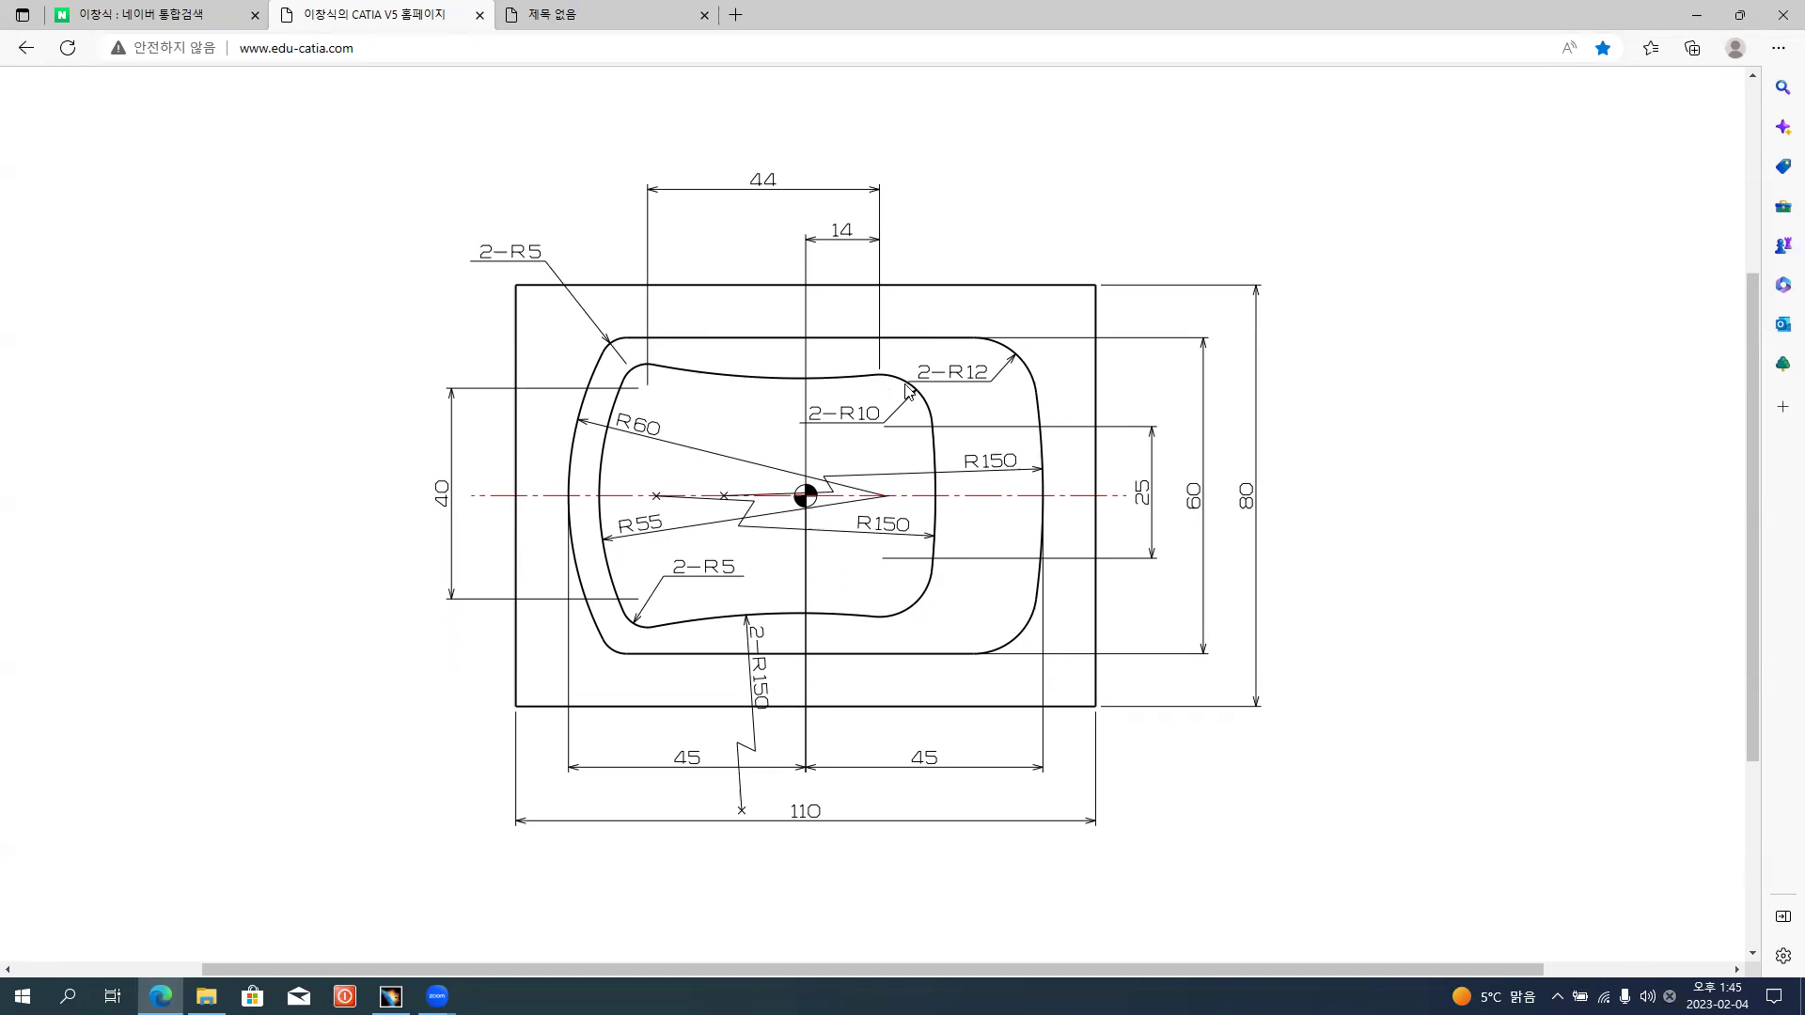
key("alt+Tab")
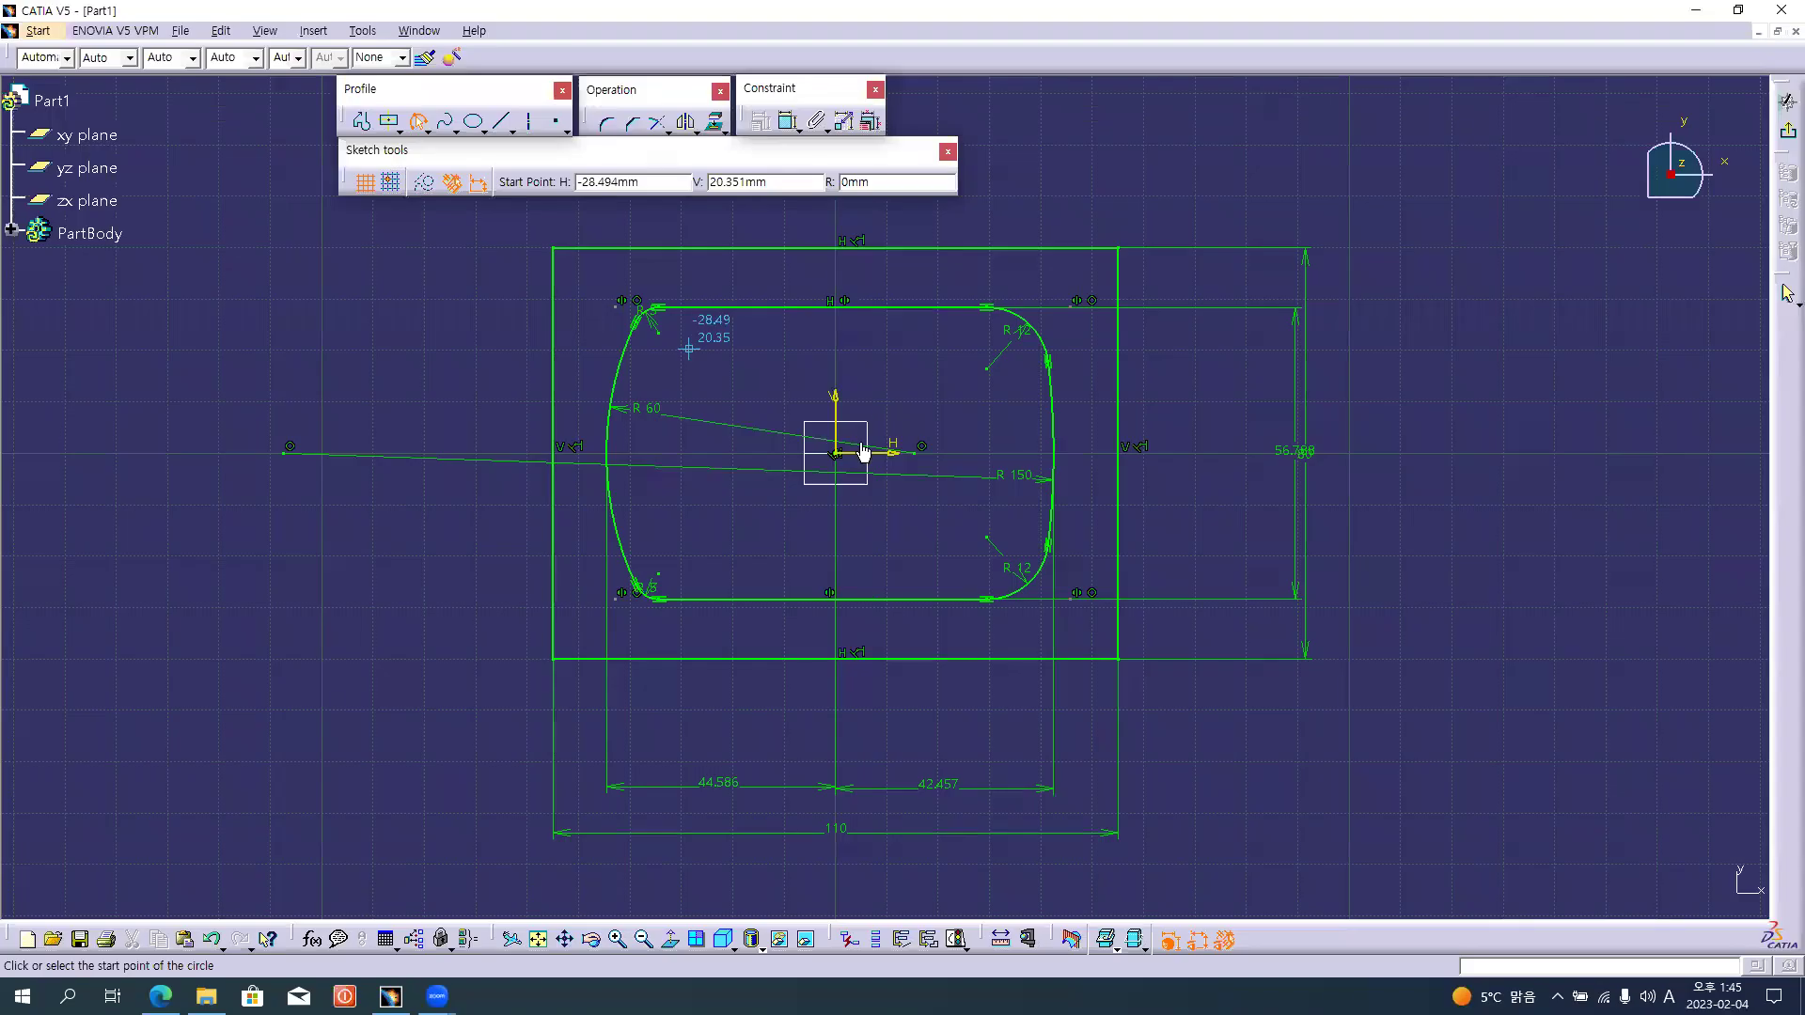
mouse_move(853, 419)
middle_mouse_down("ctrl")
mouse_move(844, 395)
mouse_move(768, 455)
mouse_move(677, 402)
middle_mouse_up("ctrl")
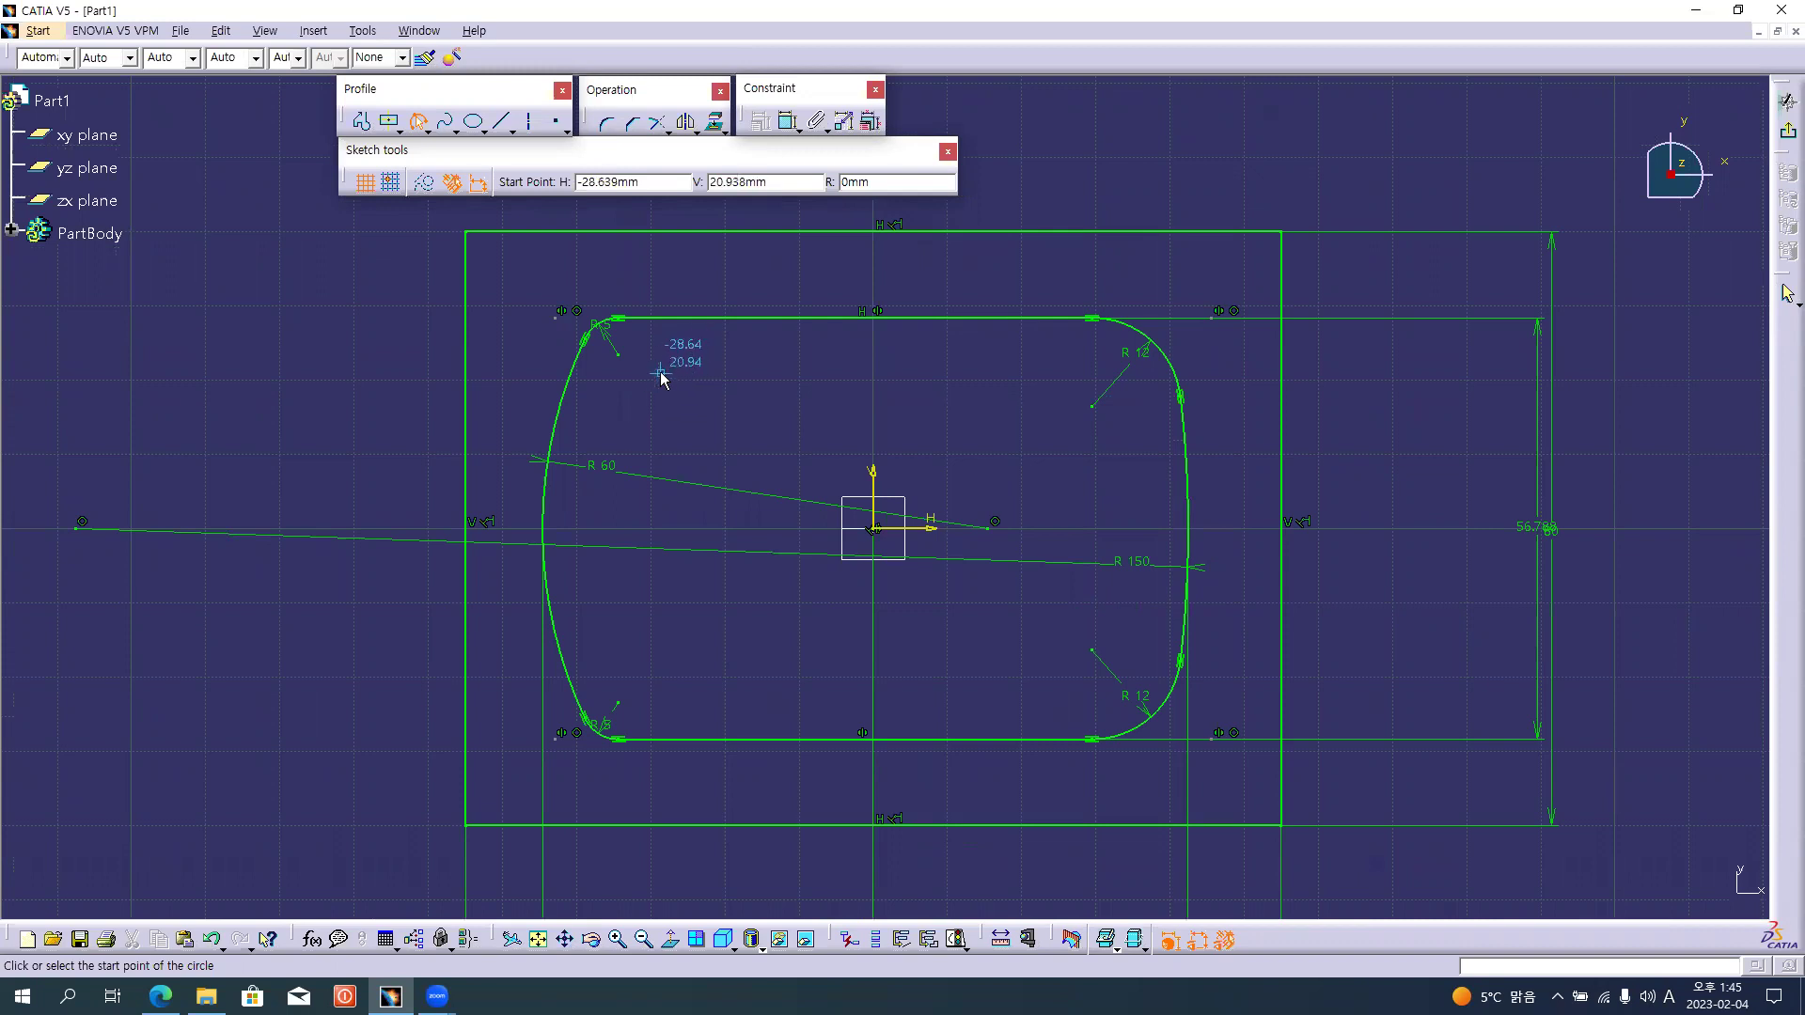
left_click(659, 376)
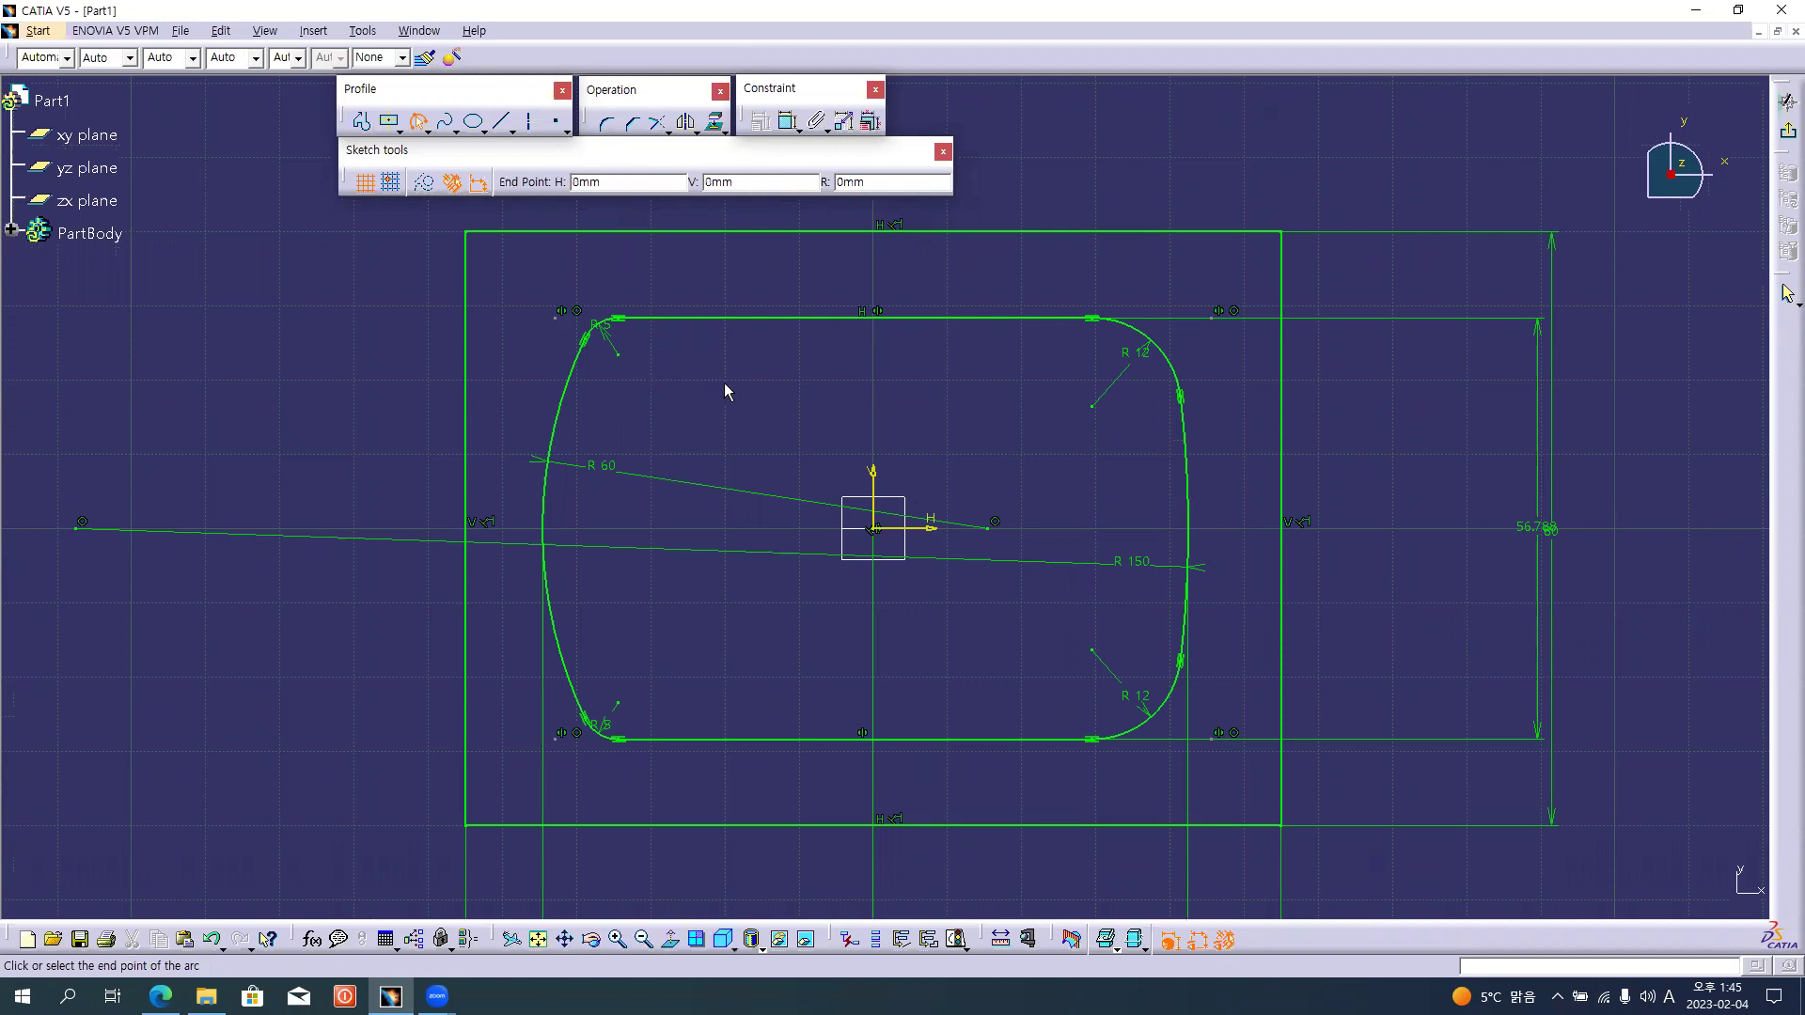
left_click(1051, 382)
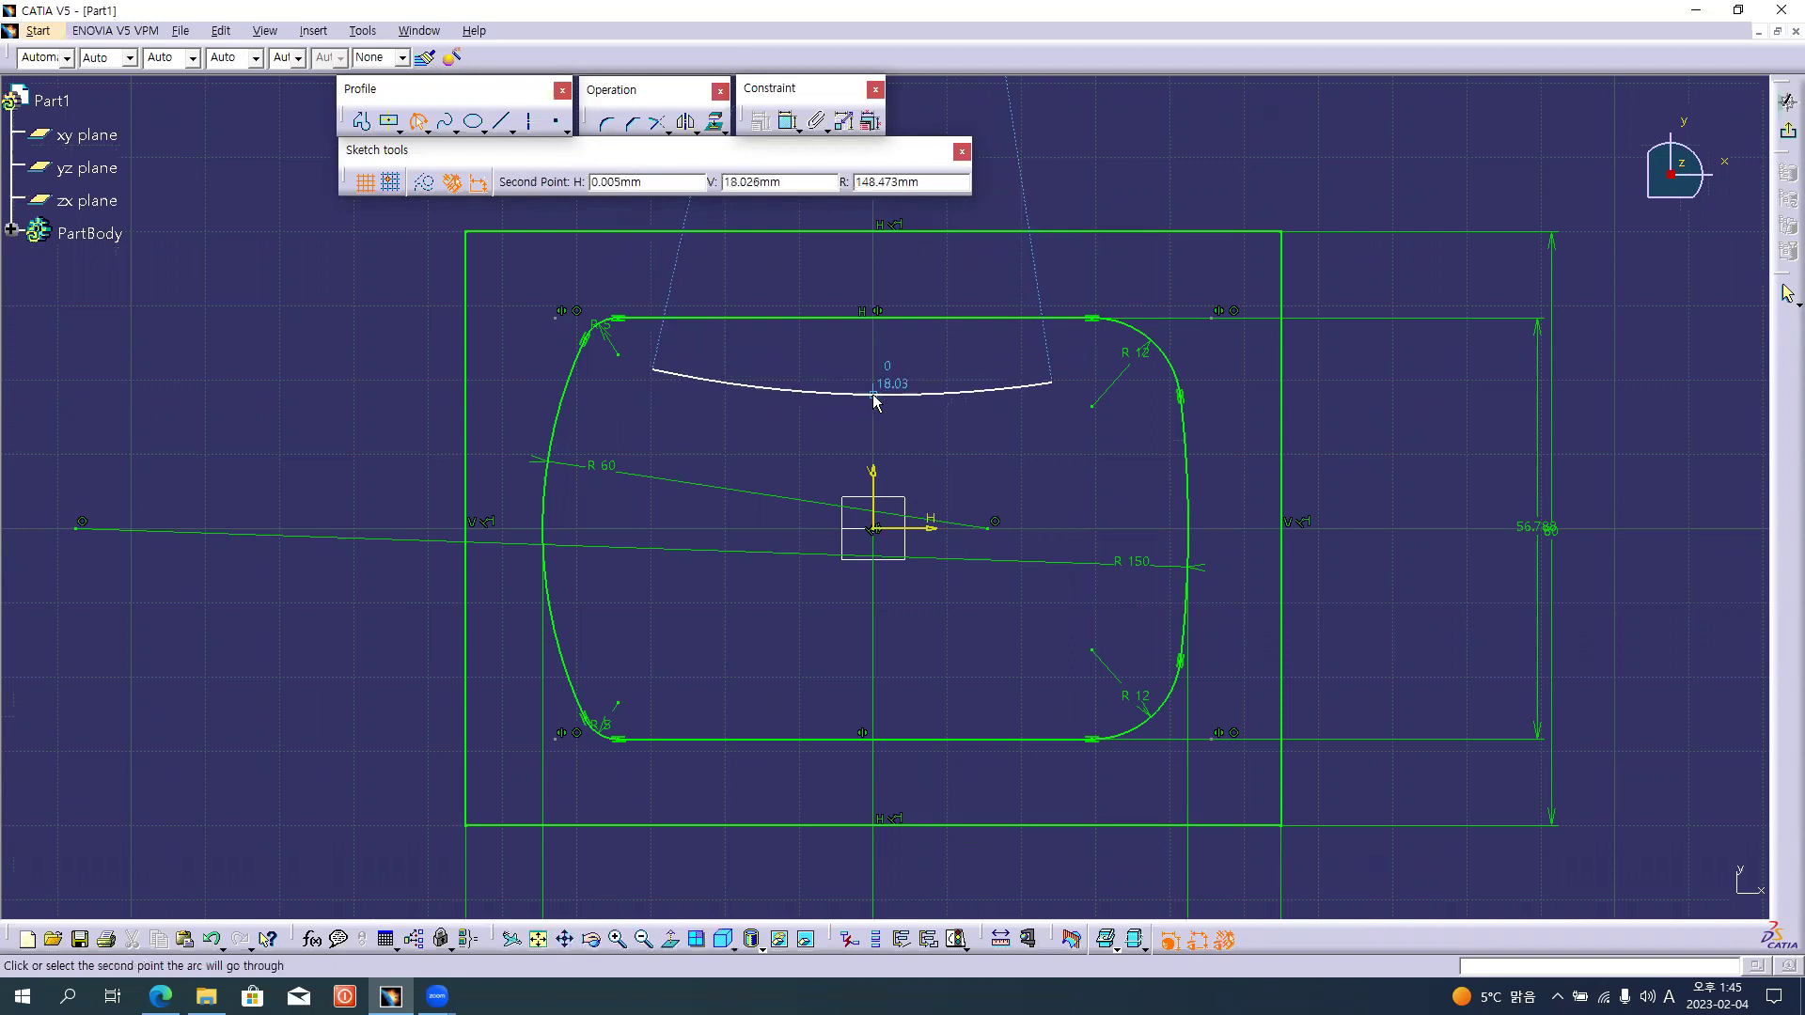
left_click(876, 395)
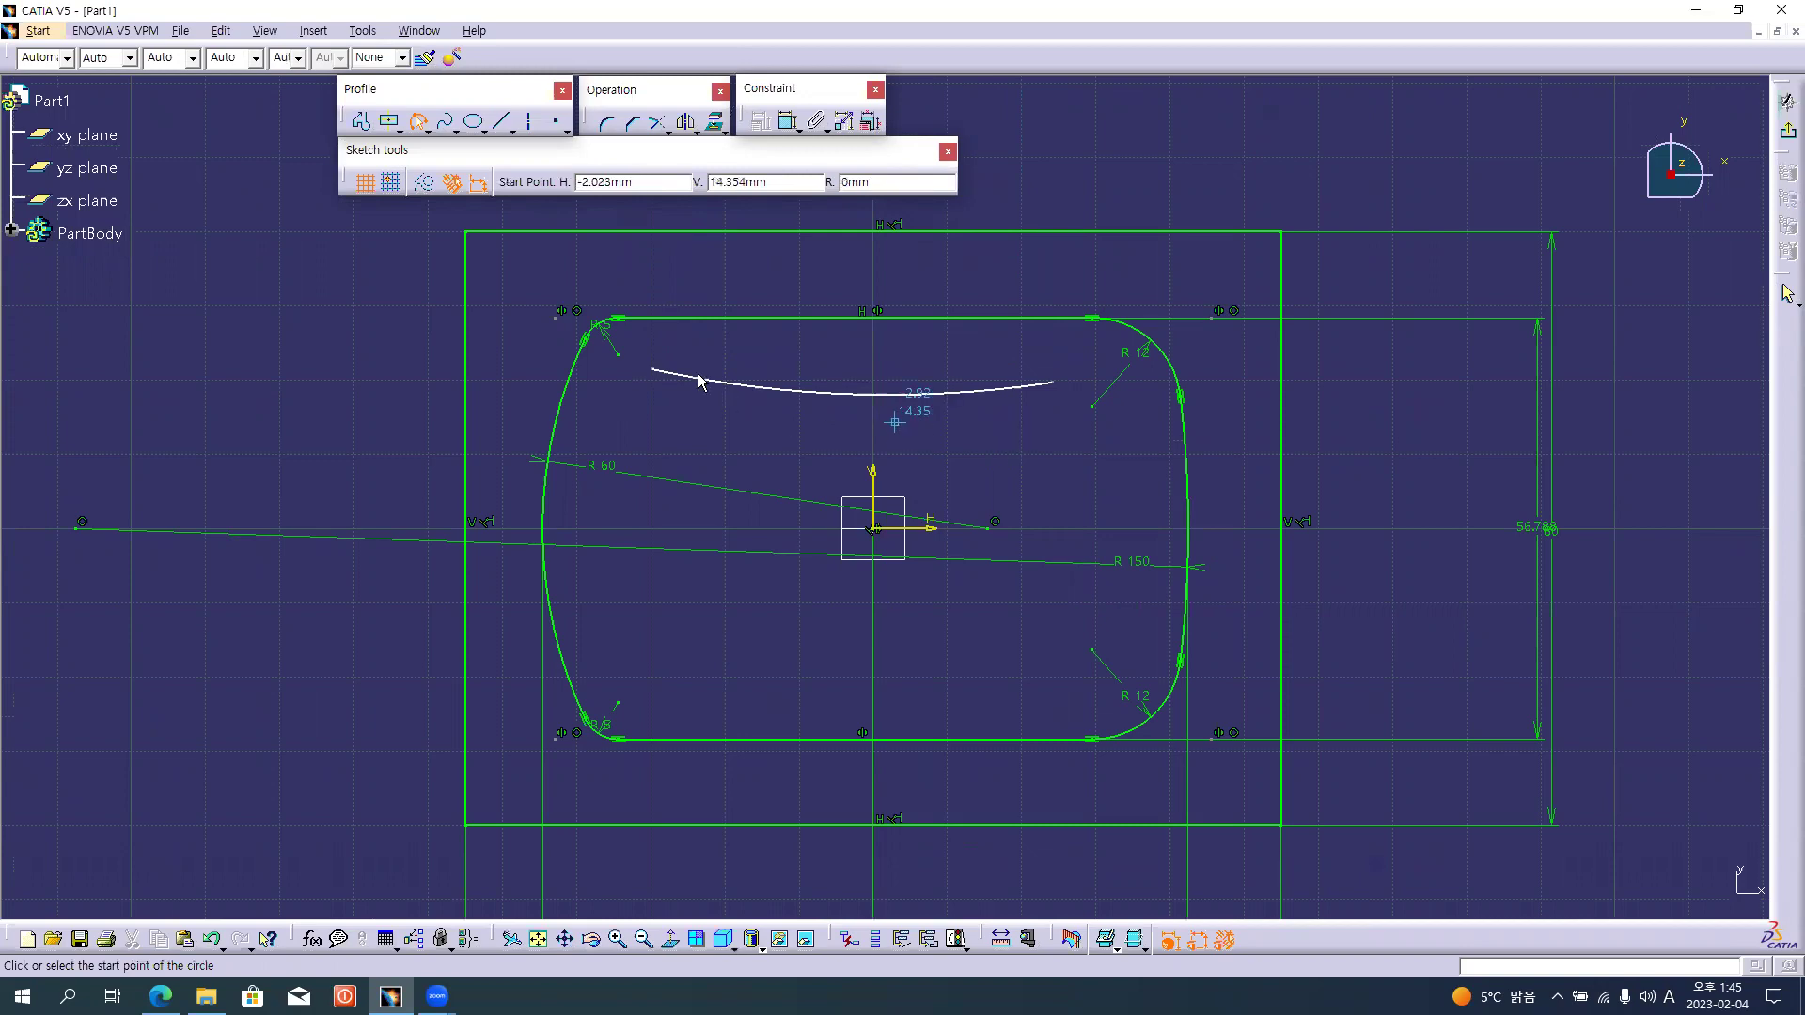
Check the drawing and mirror the new upper arc about the horizontal axis.
key("alt+Tab")
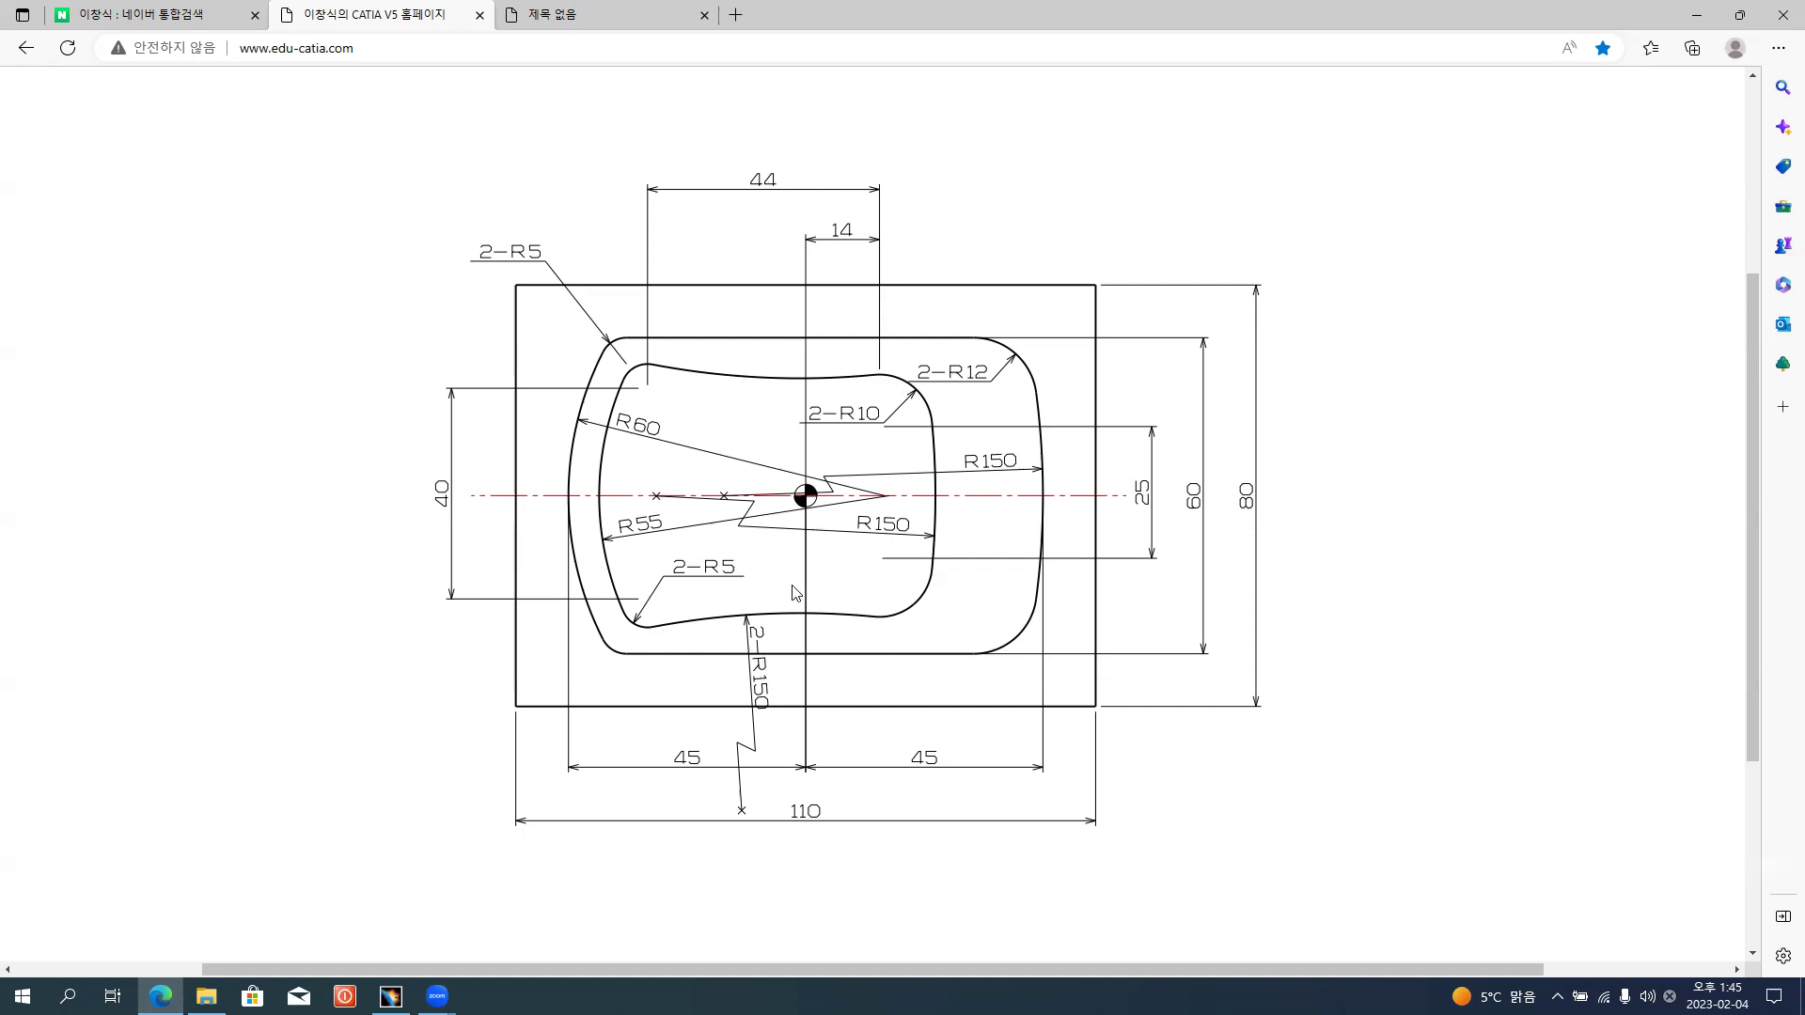
key("alt+Tab")
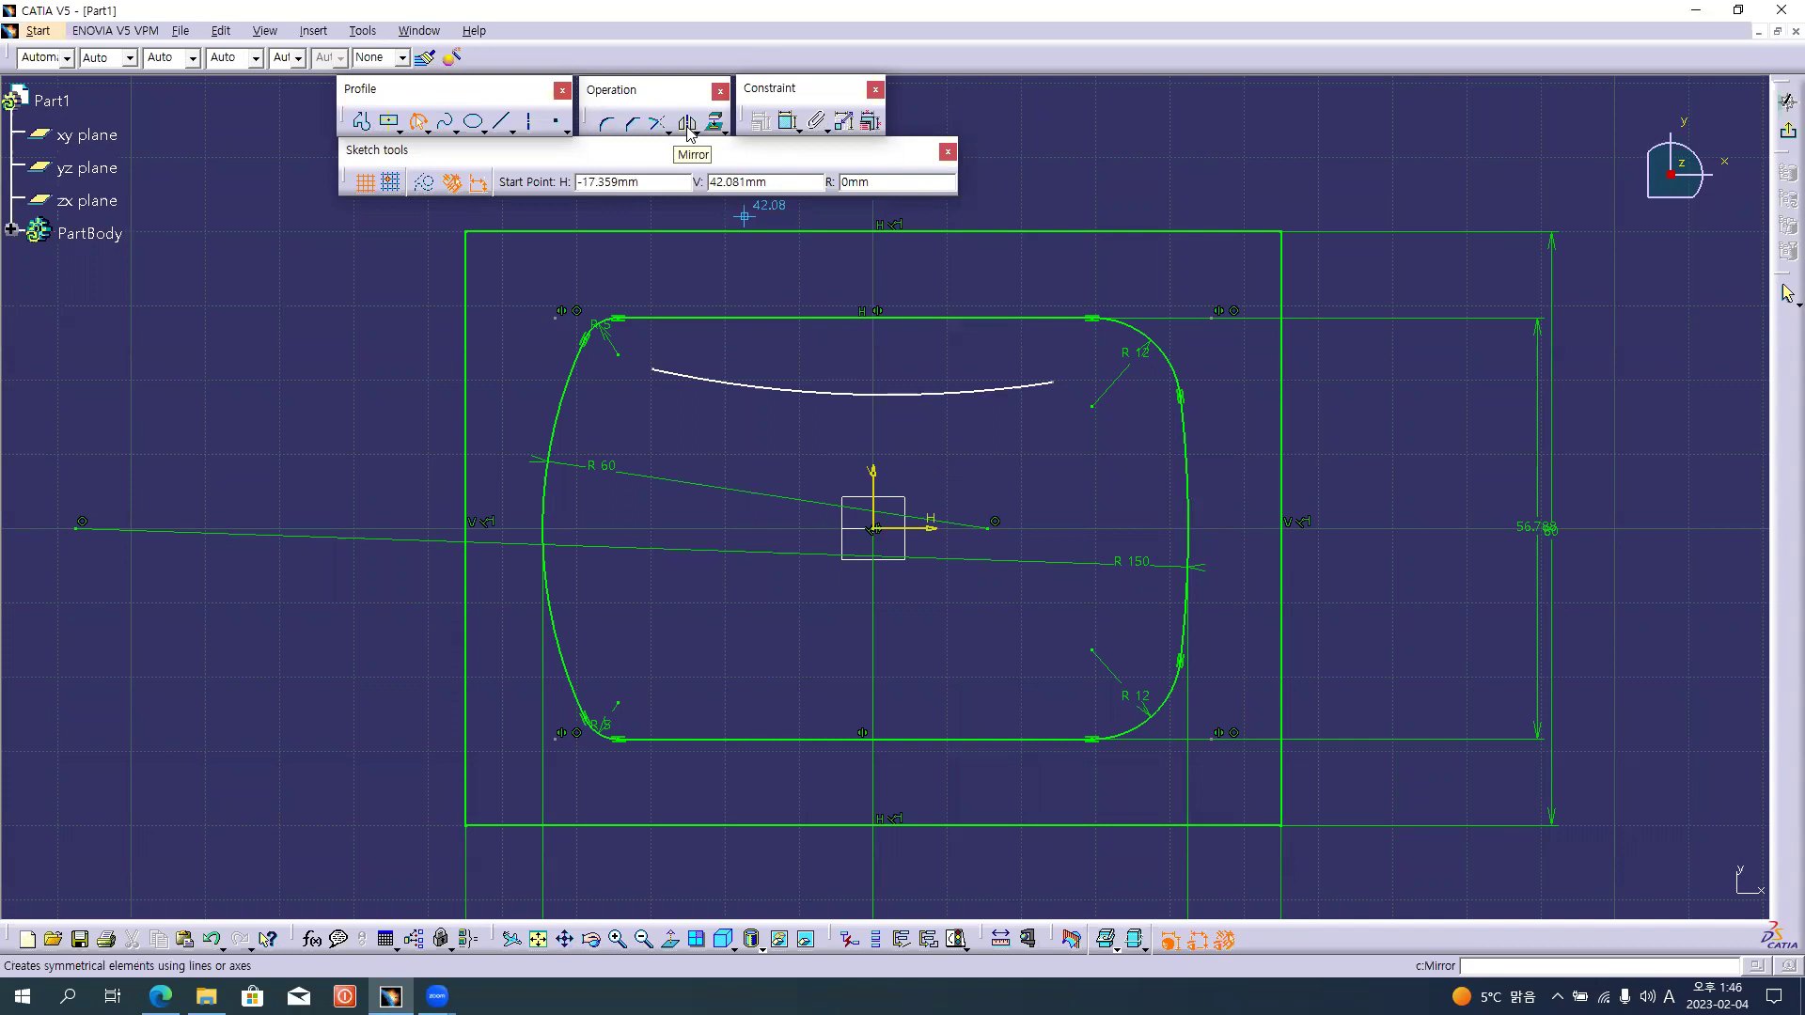
left_click(420, 123)
left_click(828, 395)
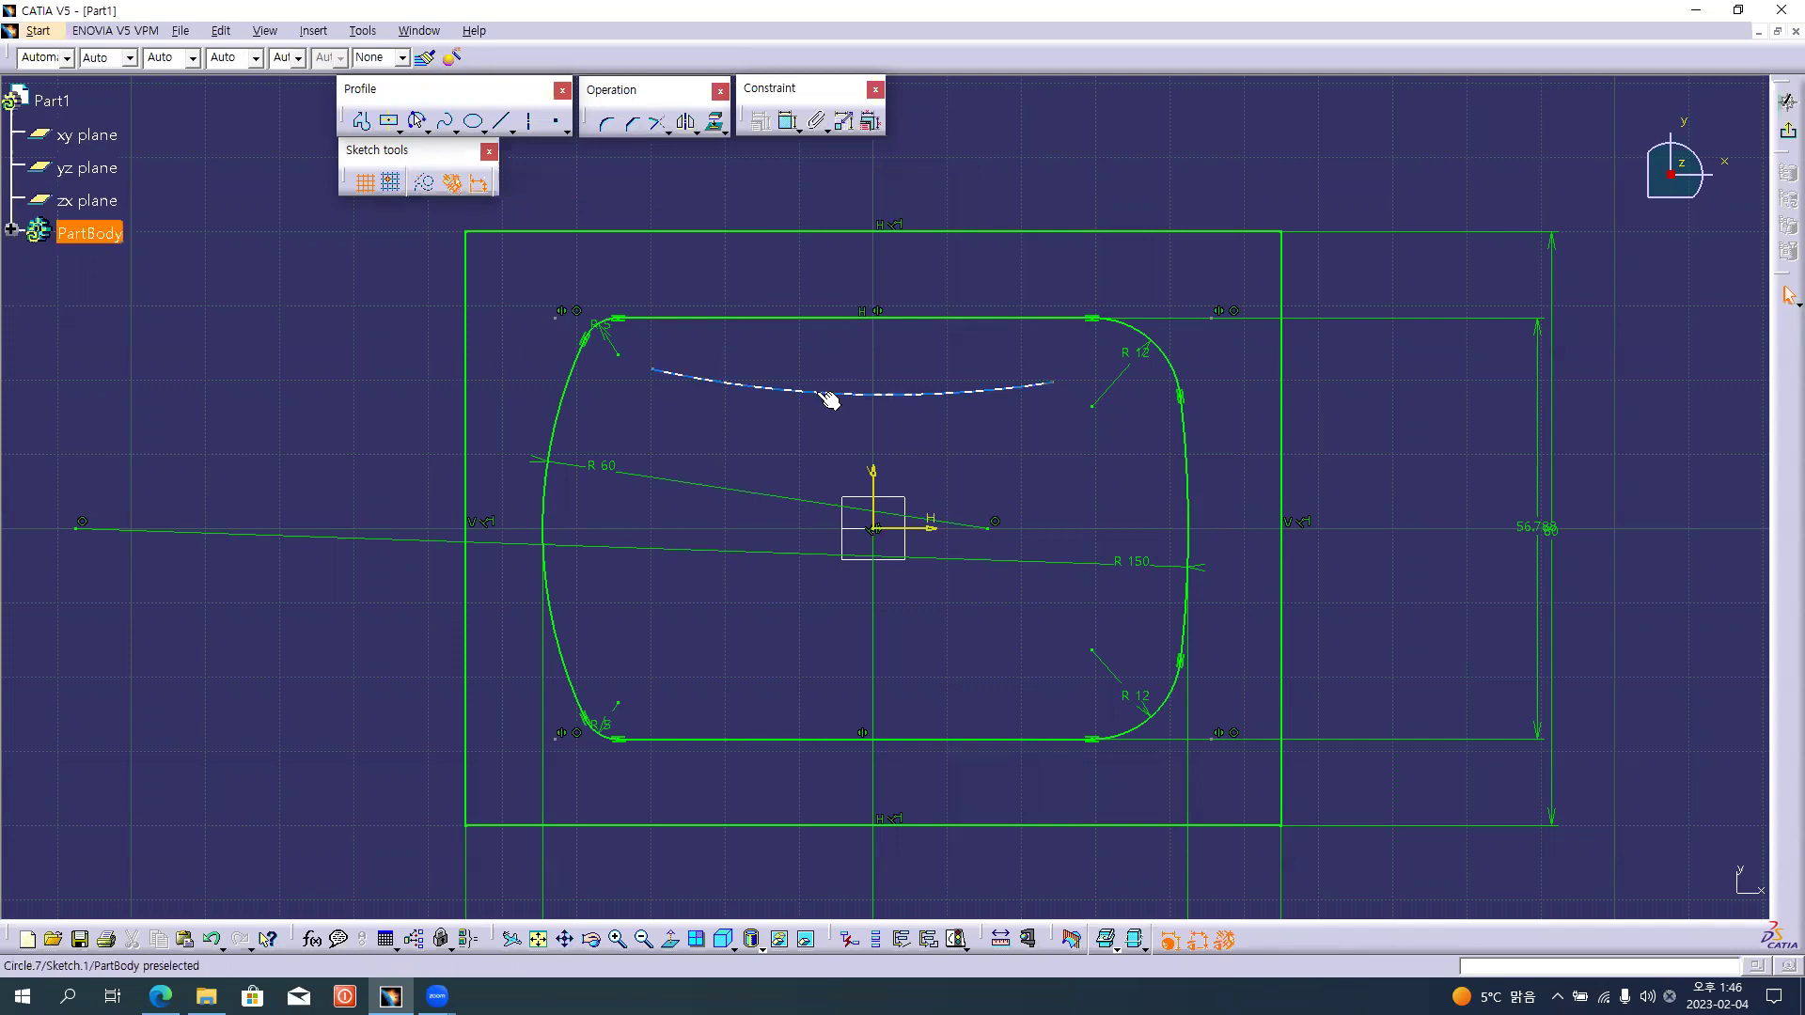
left_click(688, 125)
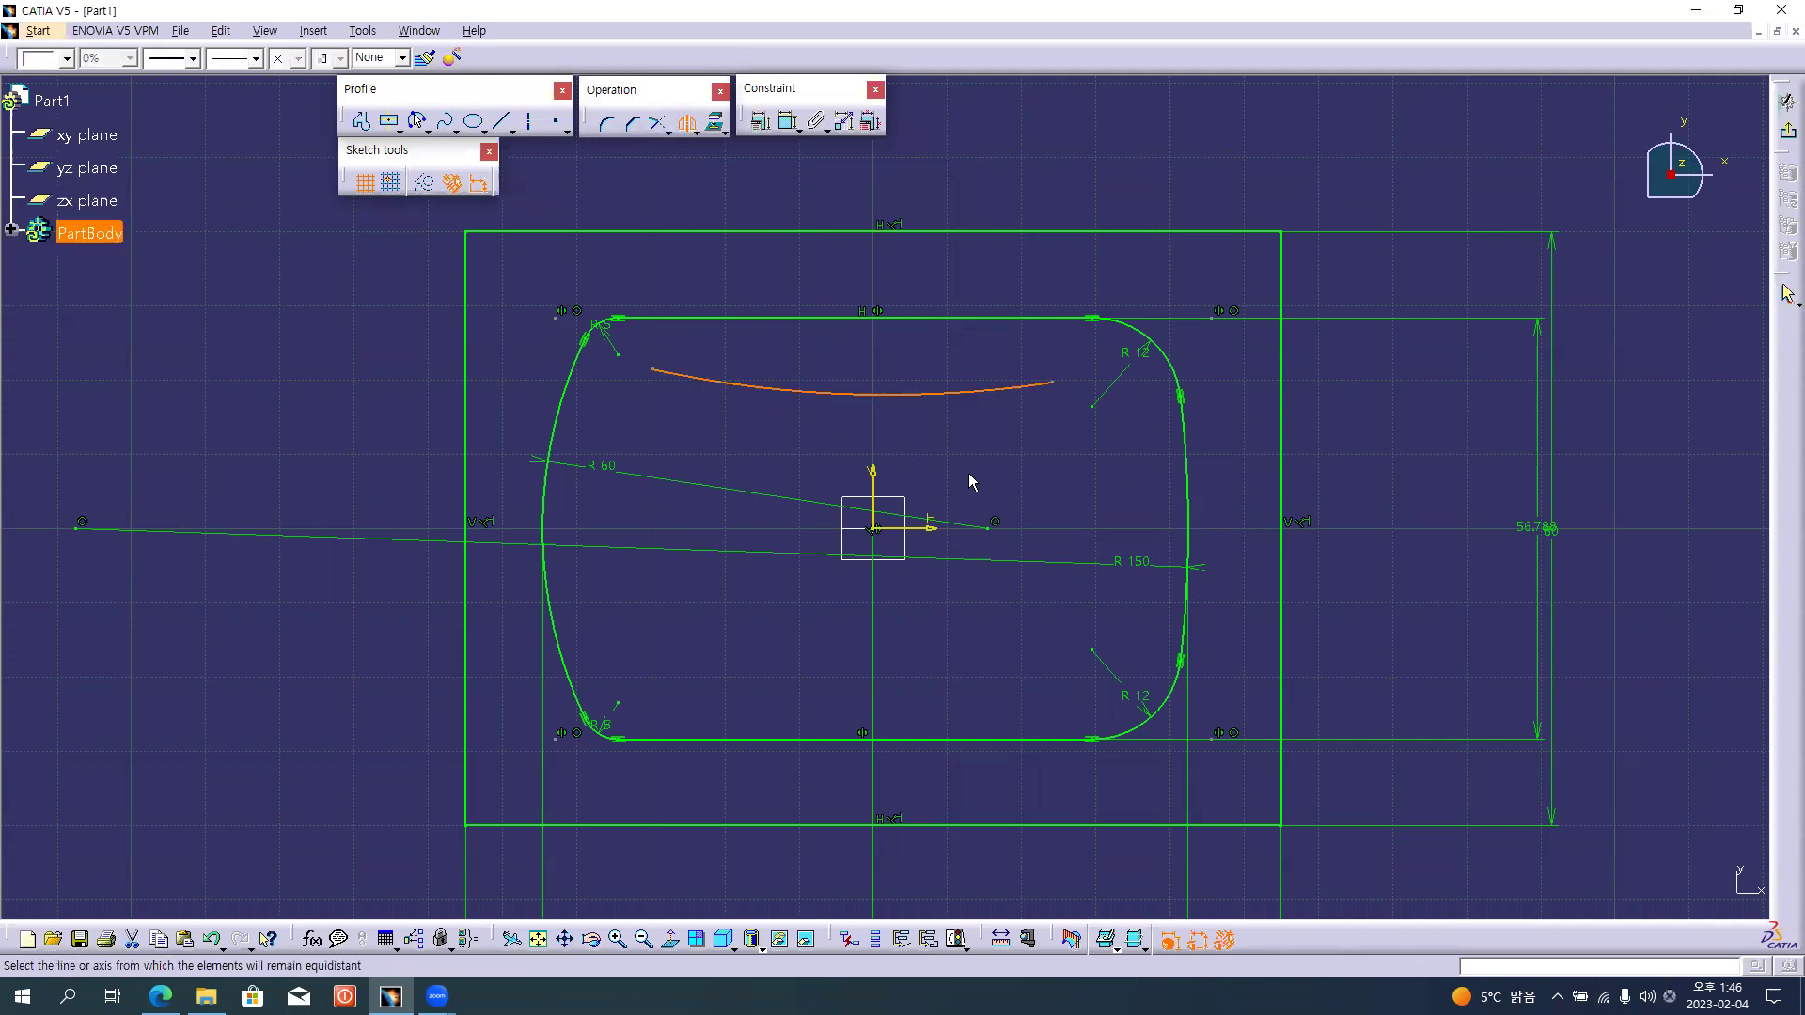
left_click(938, 531)
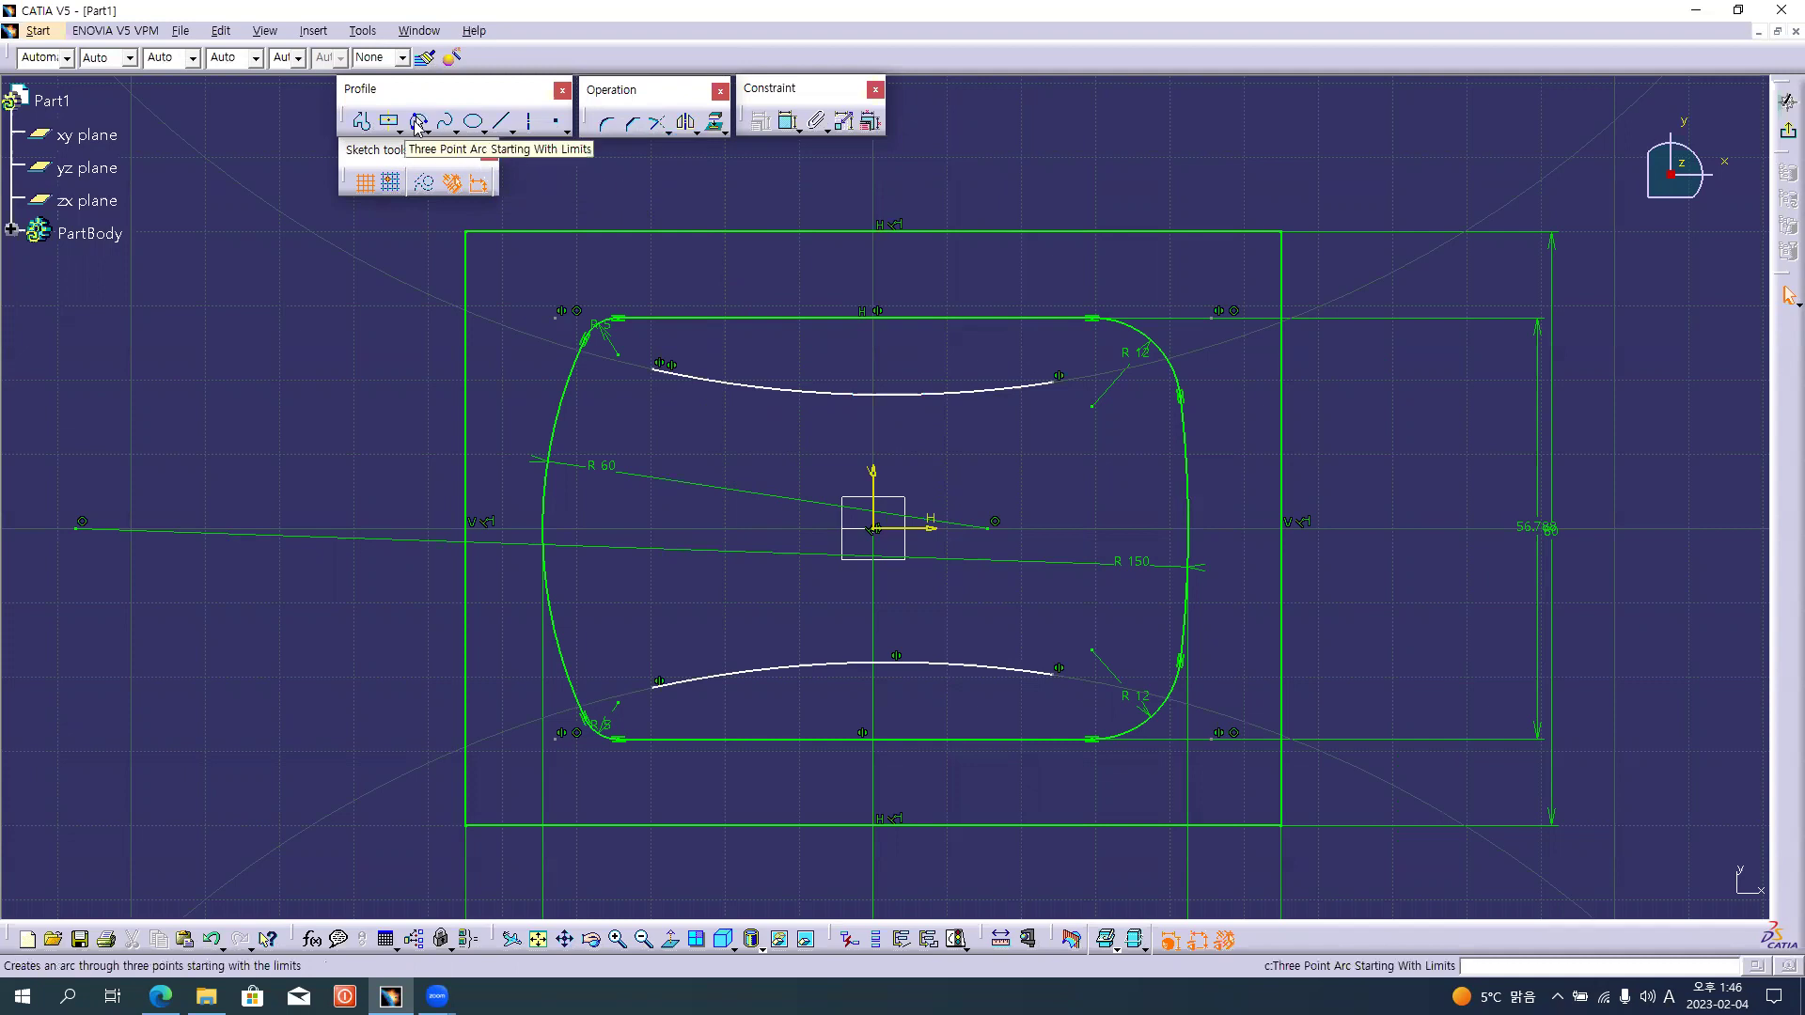
Join the left ends of the two mirrored arcs with an outward-bulging three-point arc of about 47 mm radius, checking the drawing.
left_click(416, 120)
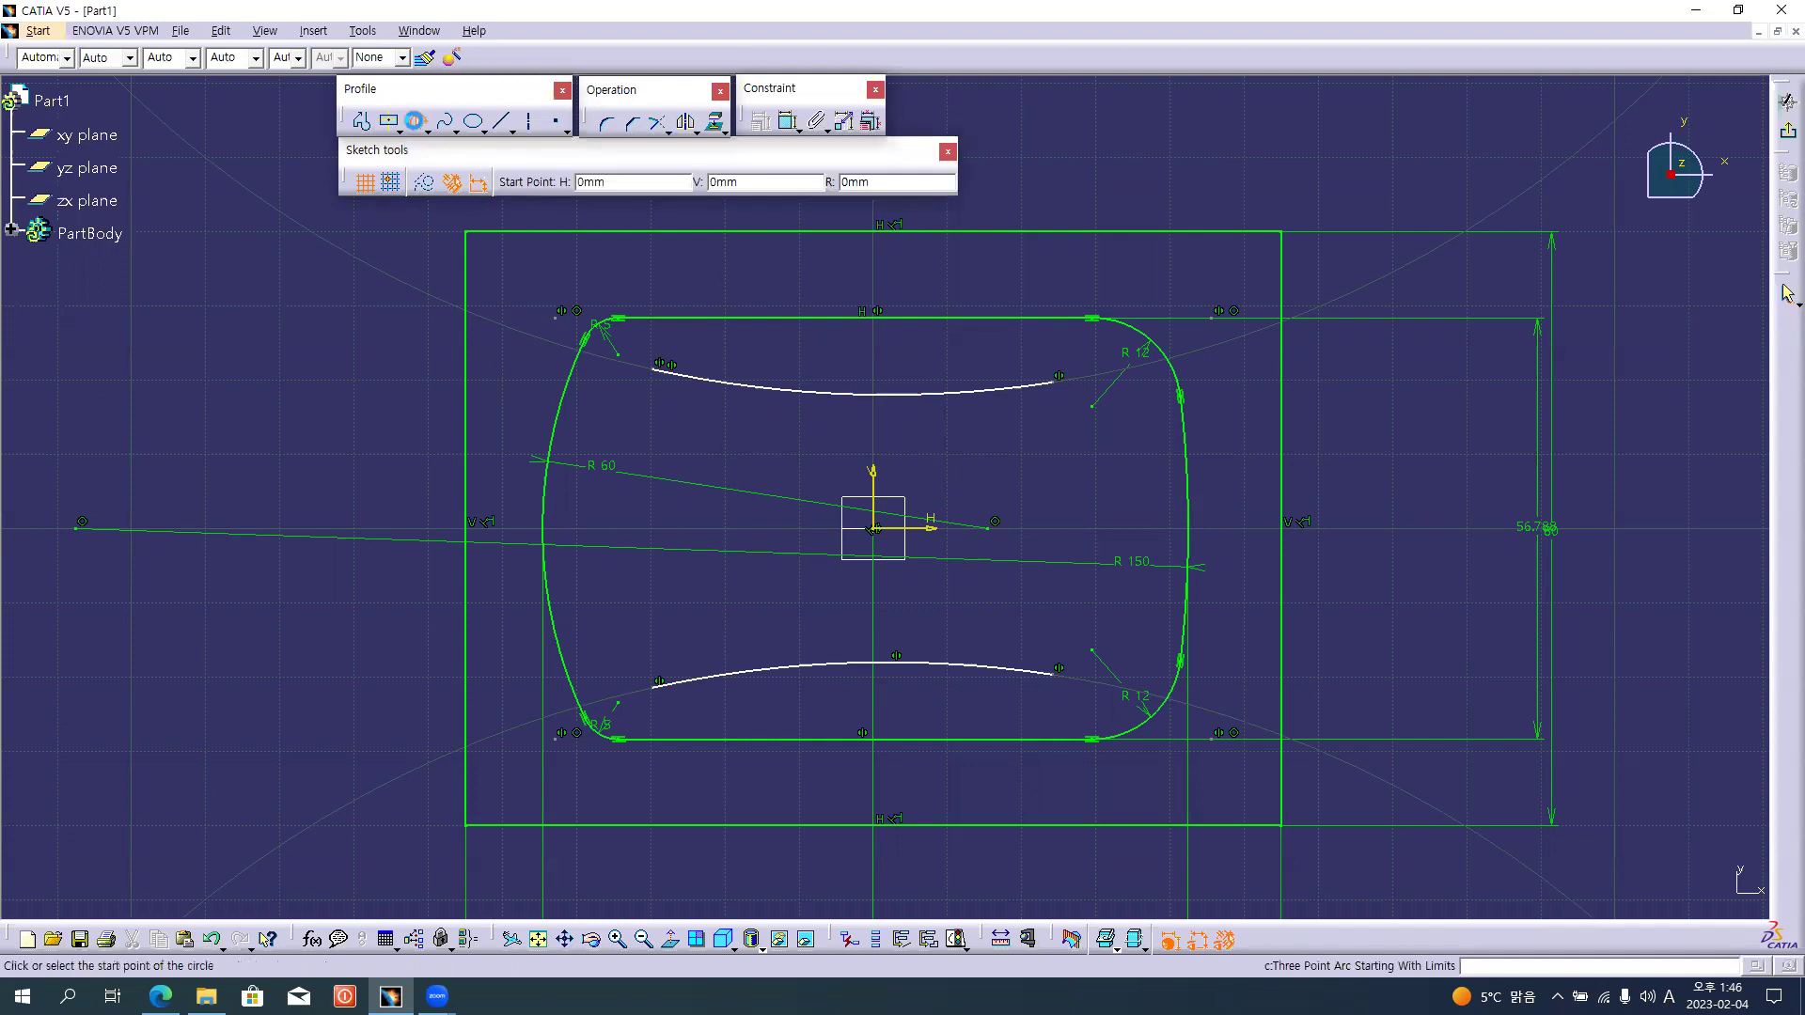
left_click(658, 367)
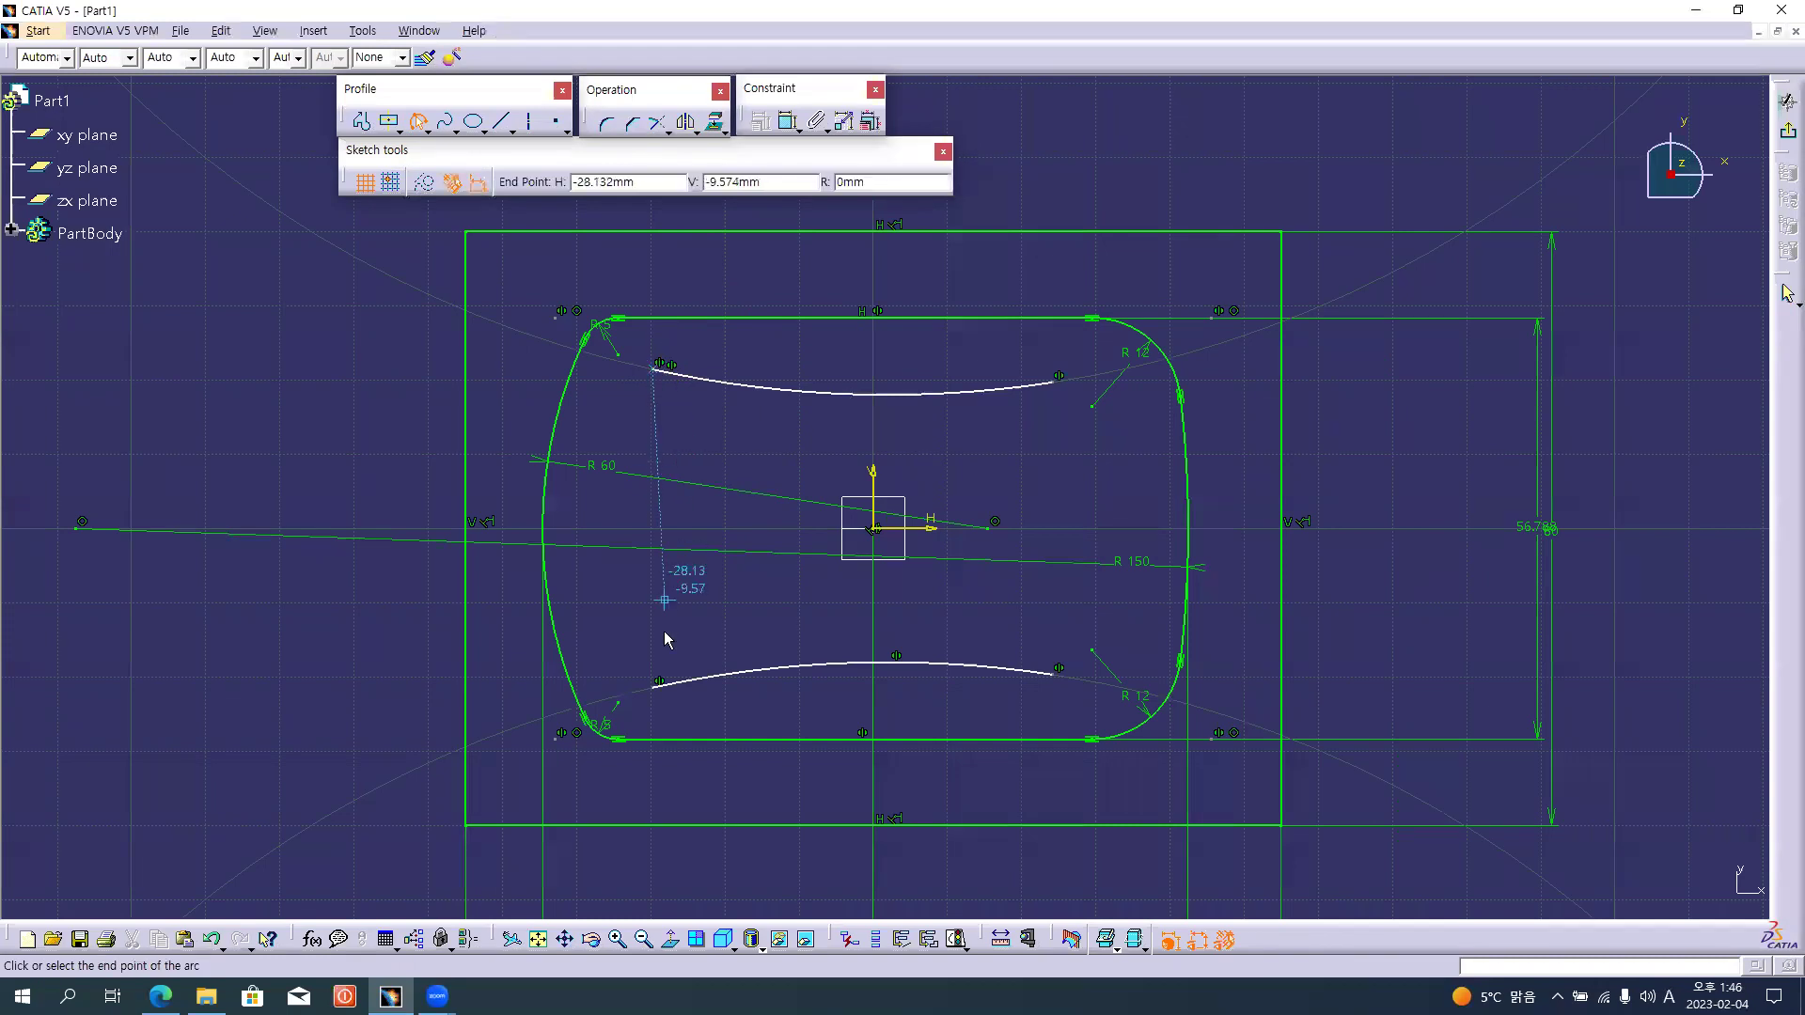
left_click(653, 688)
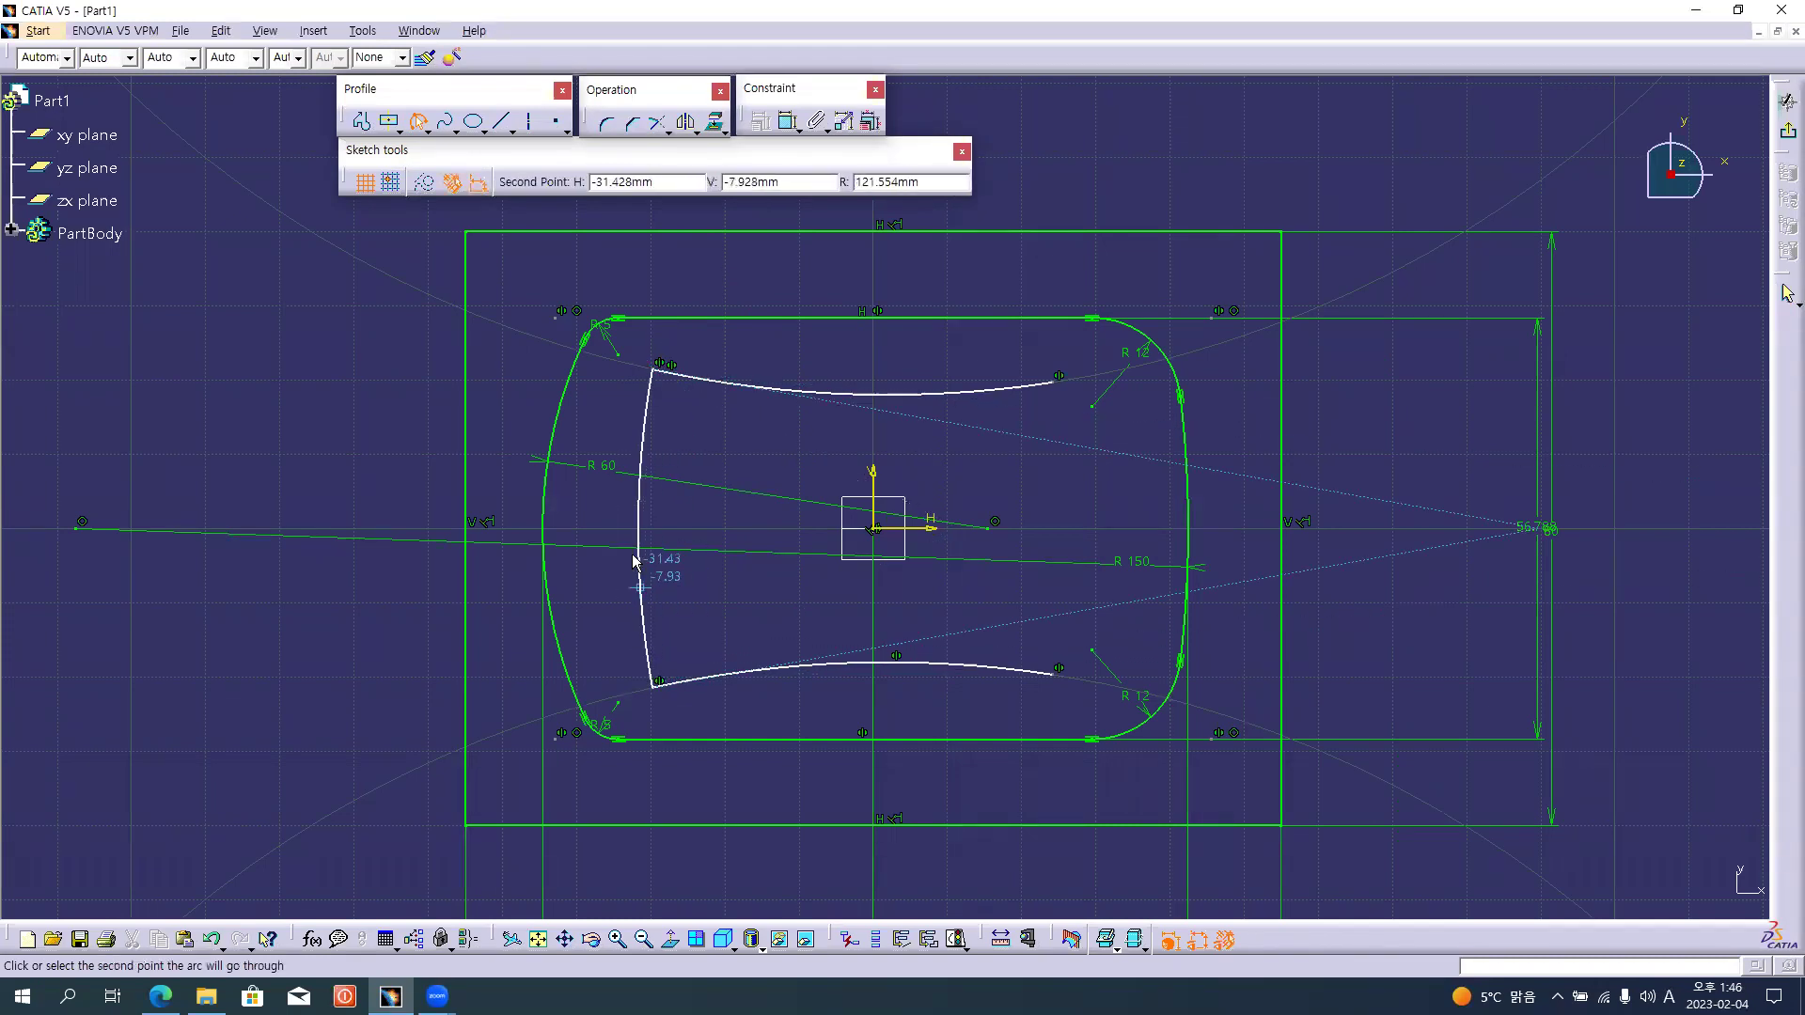
key("alt+Tab")
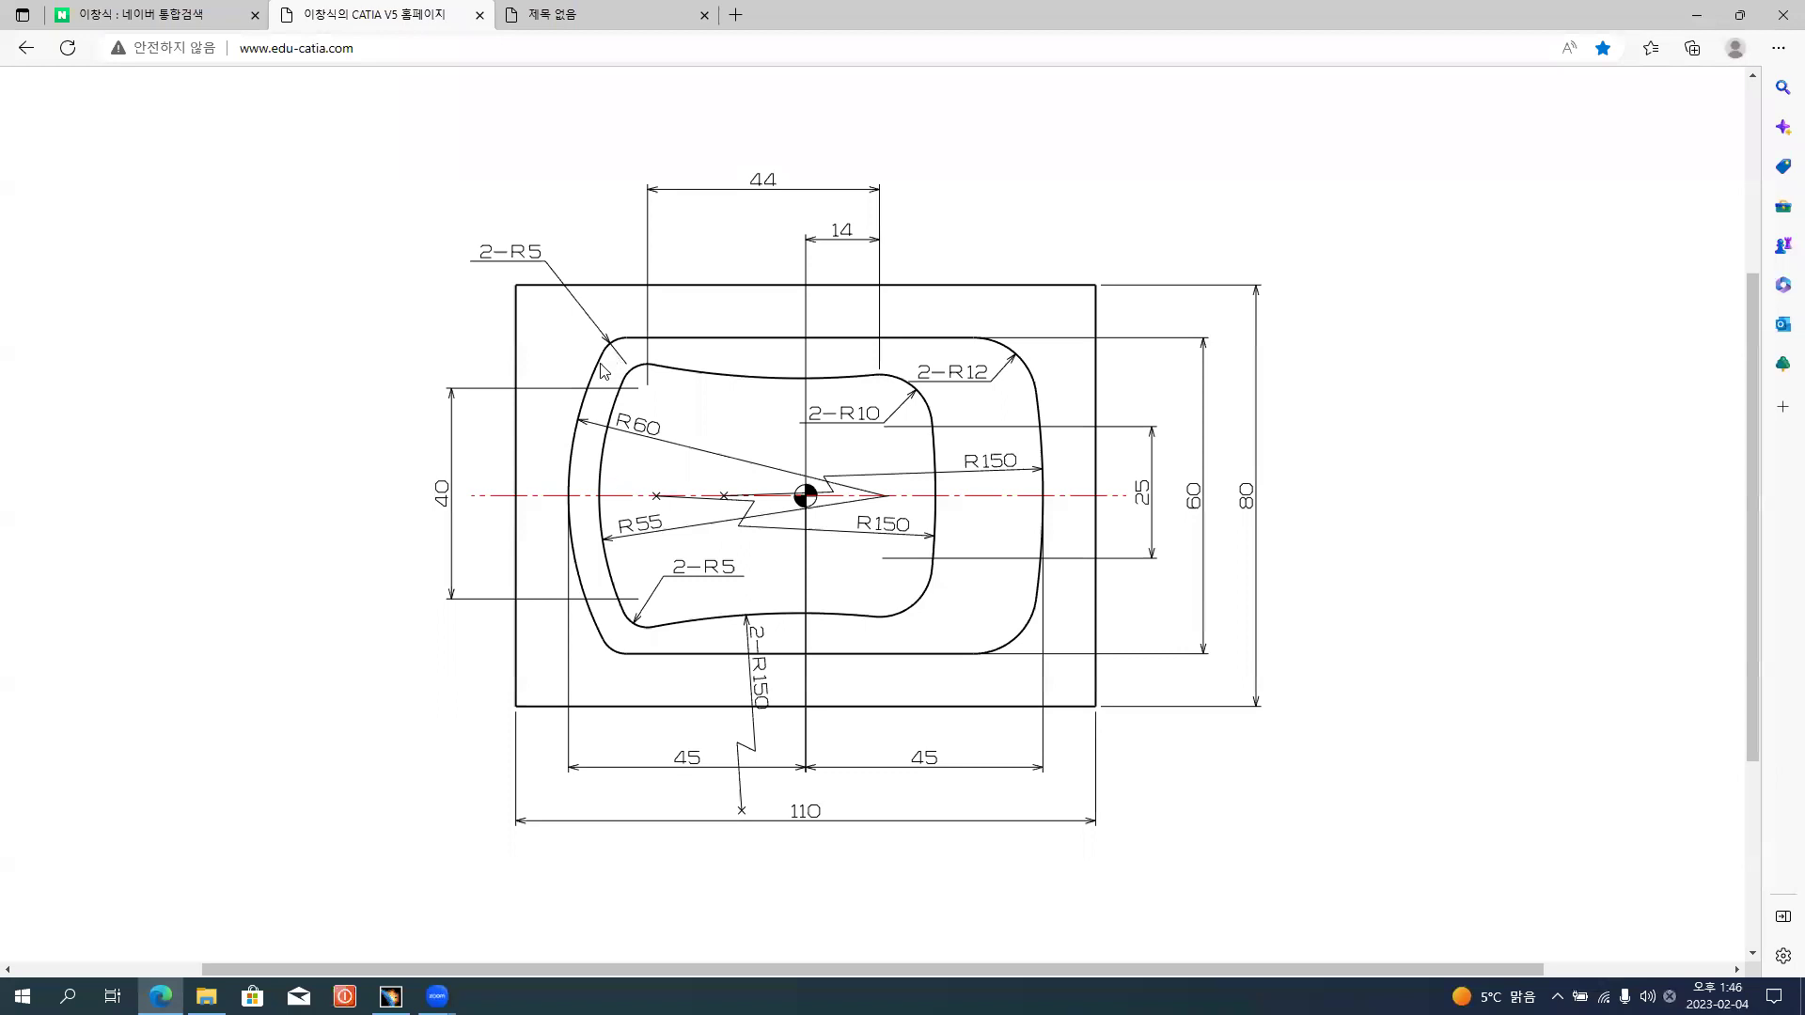
key("alt+Tab")
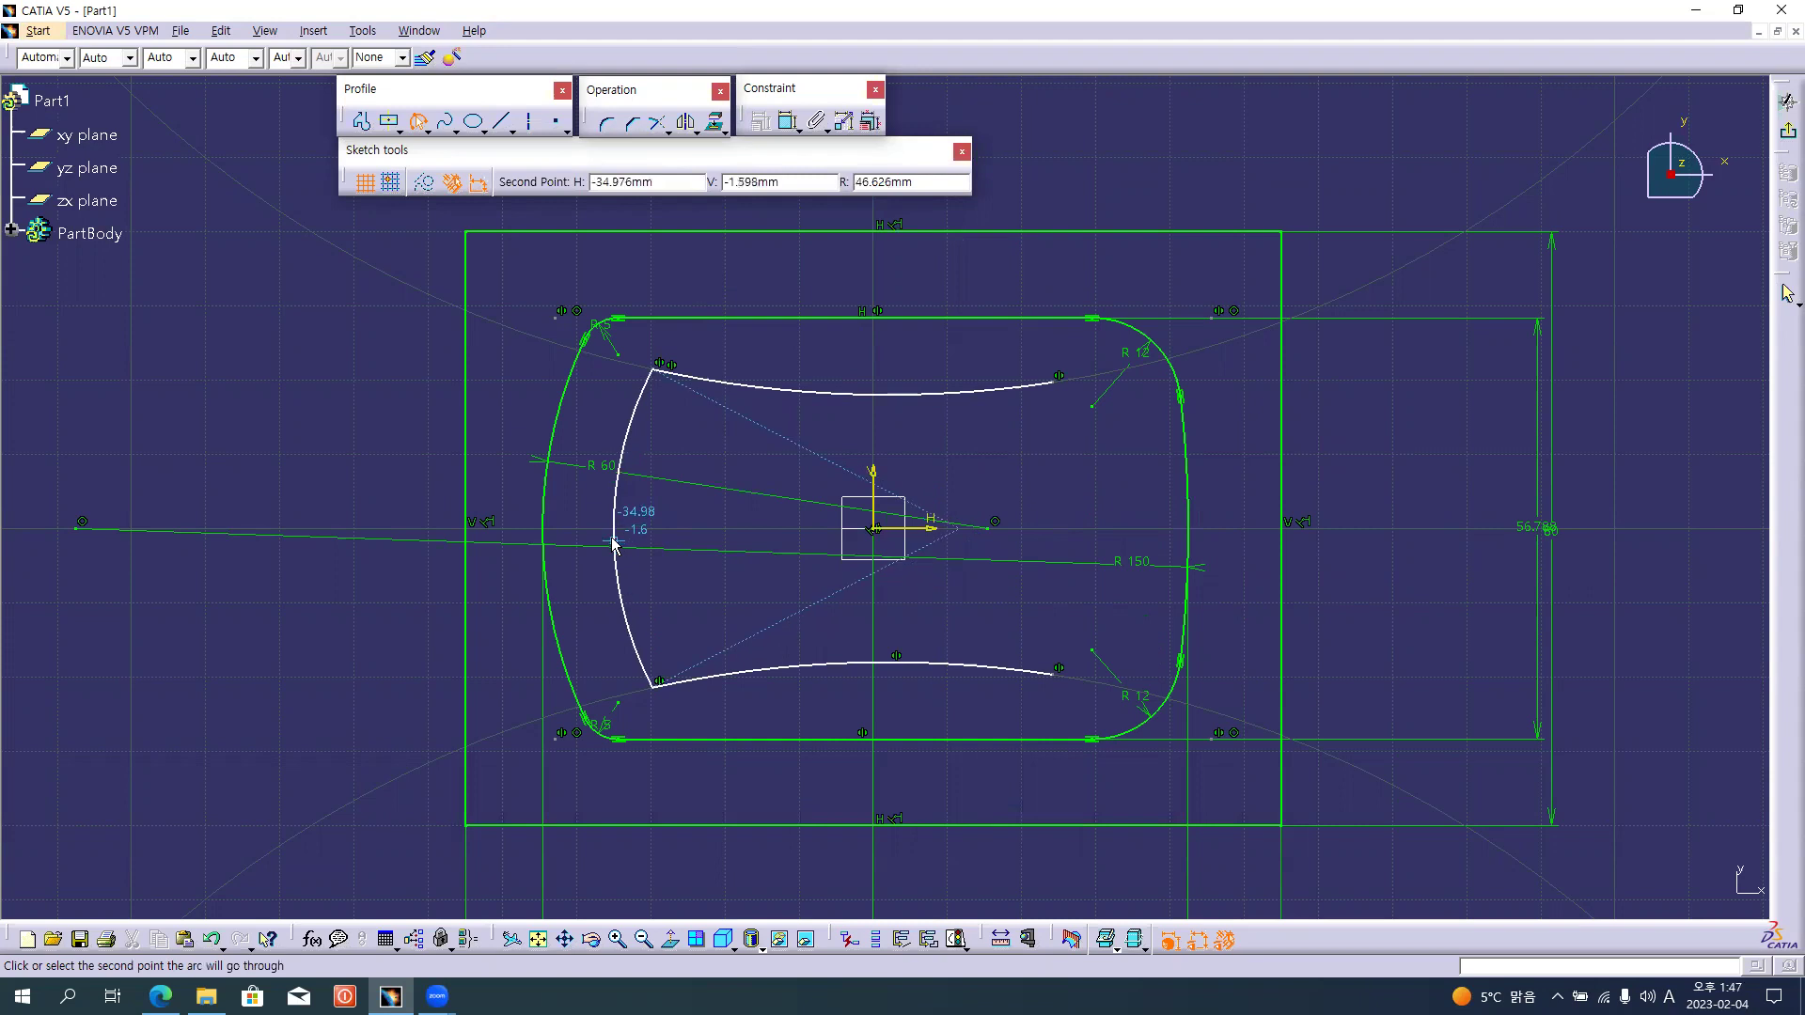
left_click(616, 547)
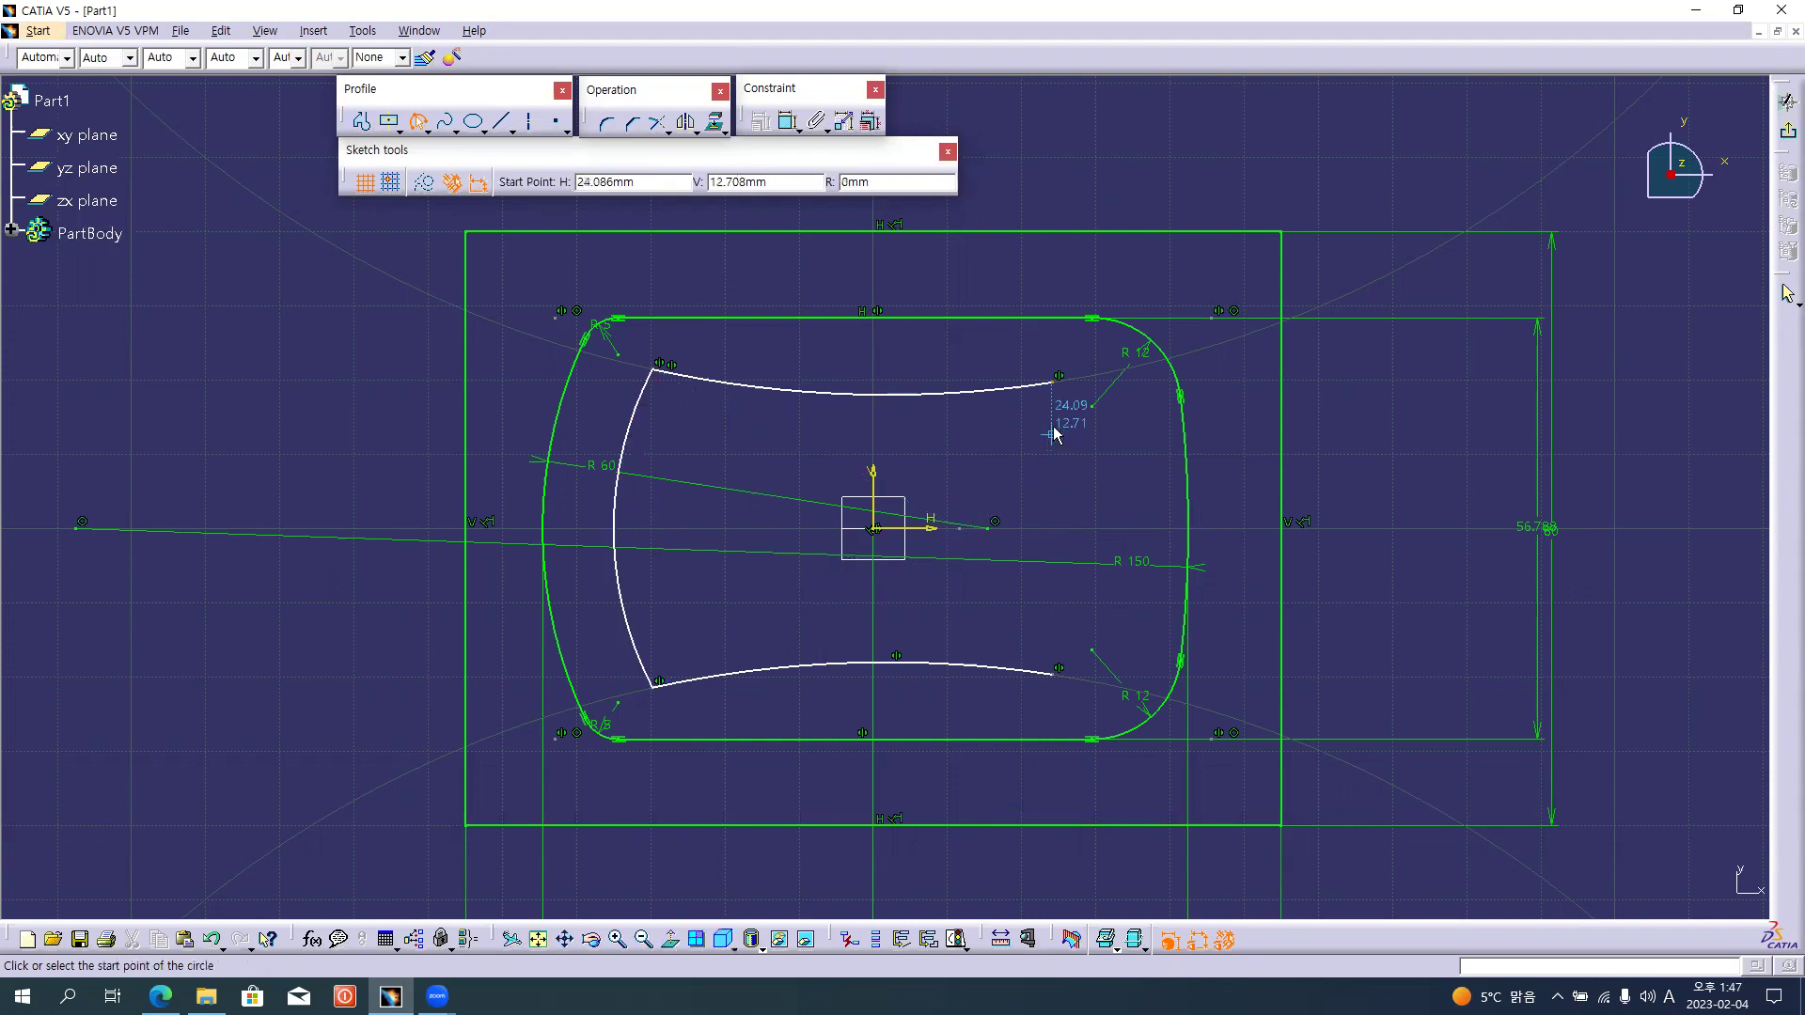
Close the innermost contour with an outward-bulging three-point arc of about 60 mm radius between the mirrored arcs' right ends.
left_click(1054, 382)
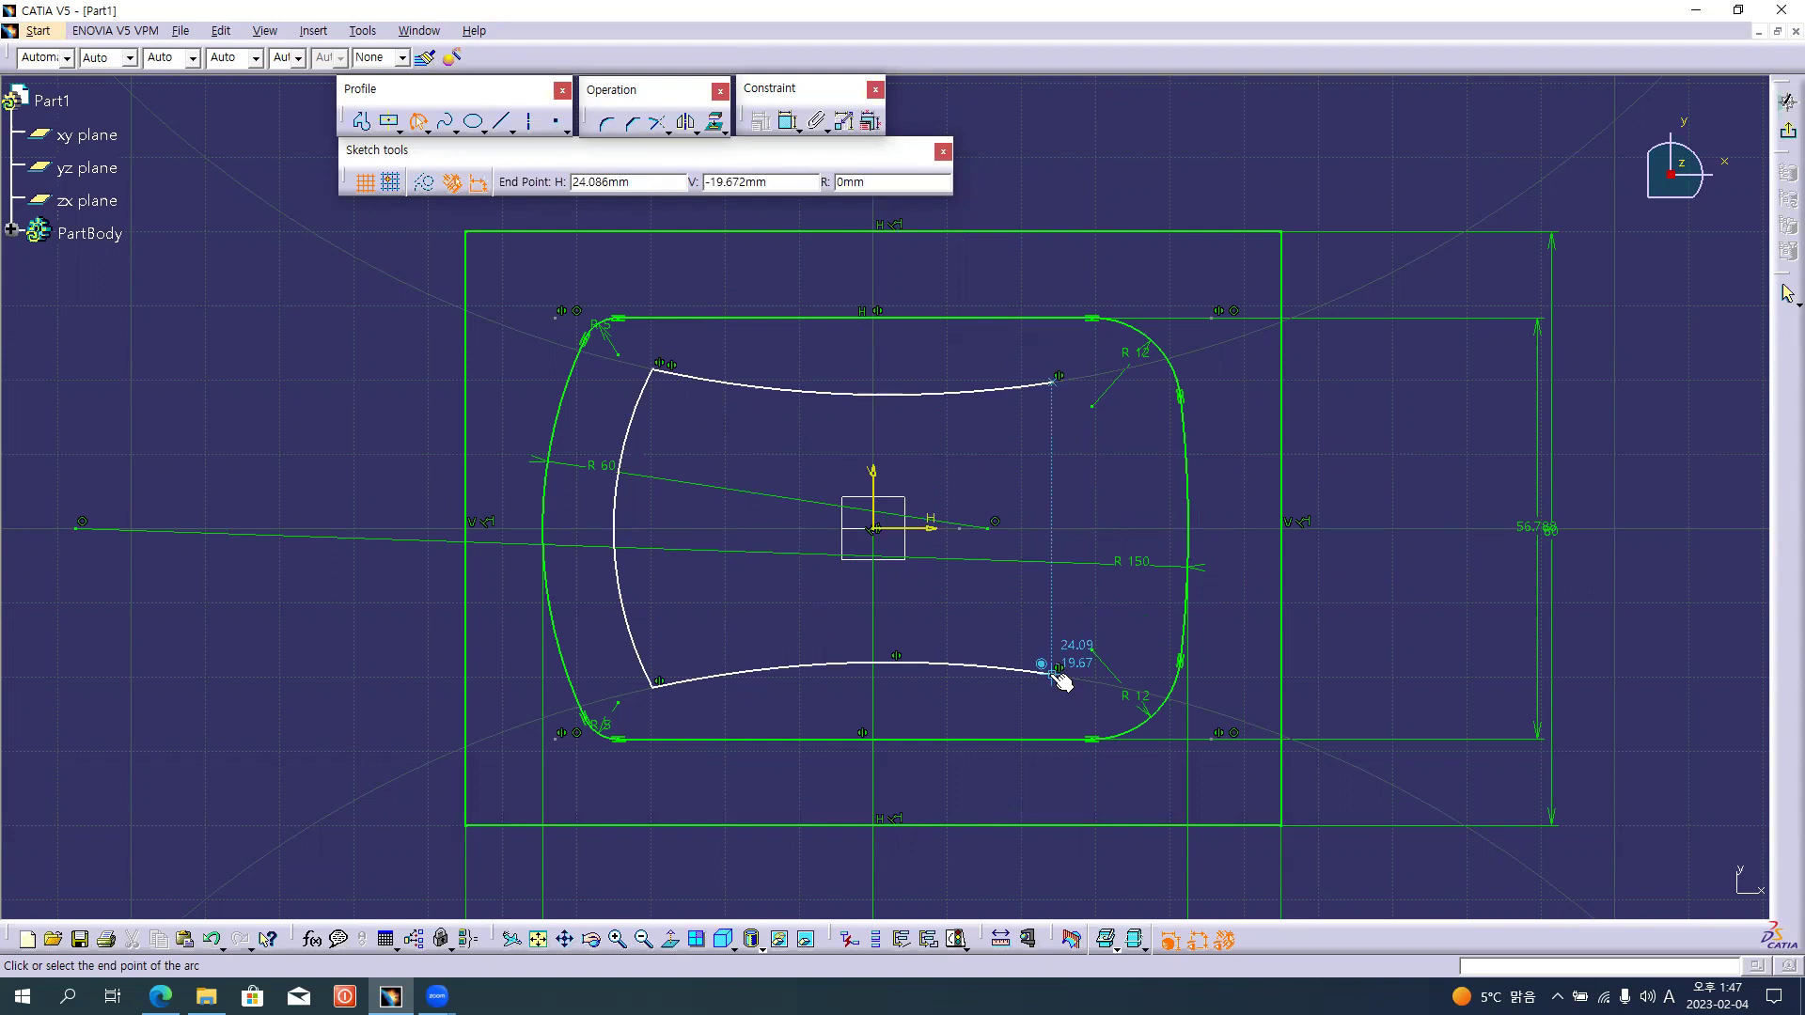
left_click(1054, 674)
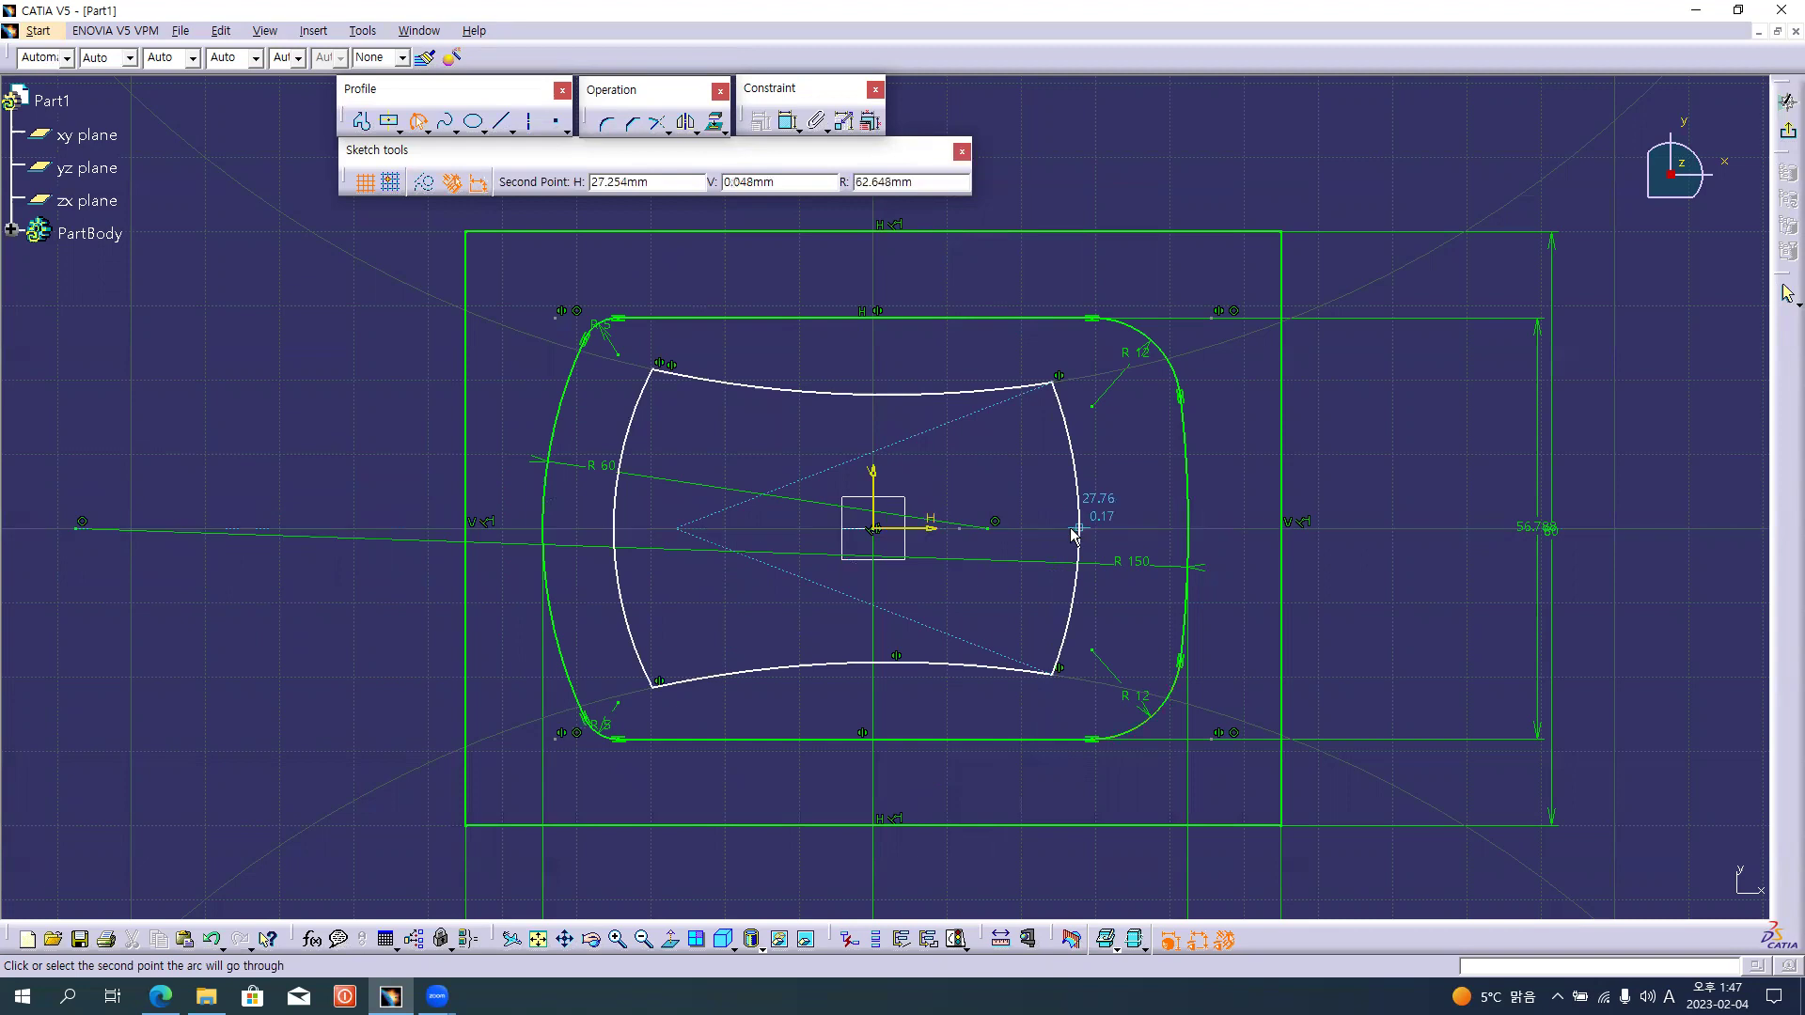
left_click(1079, 533)
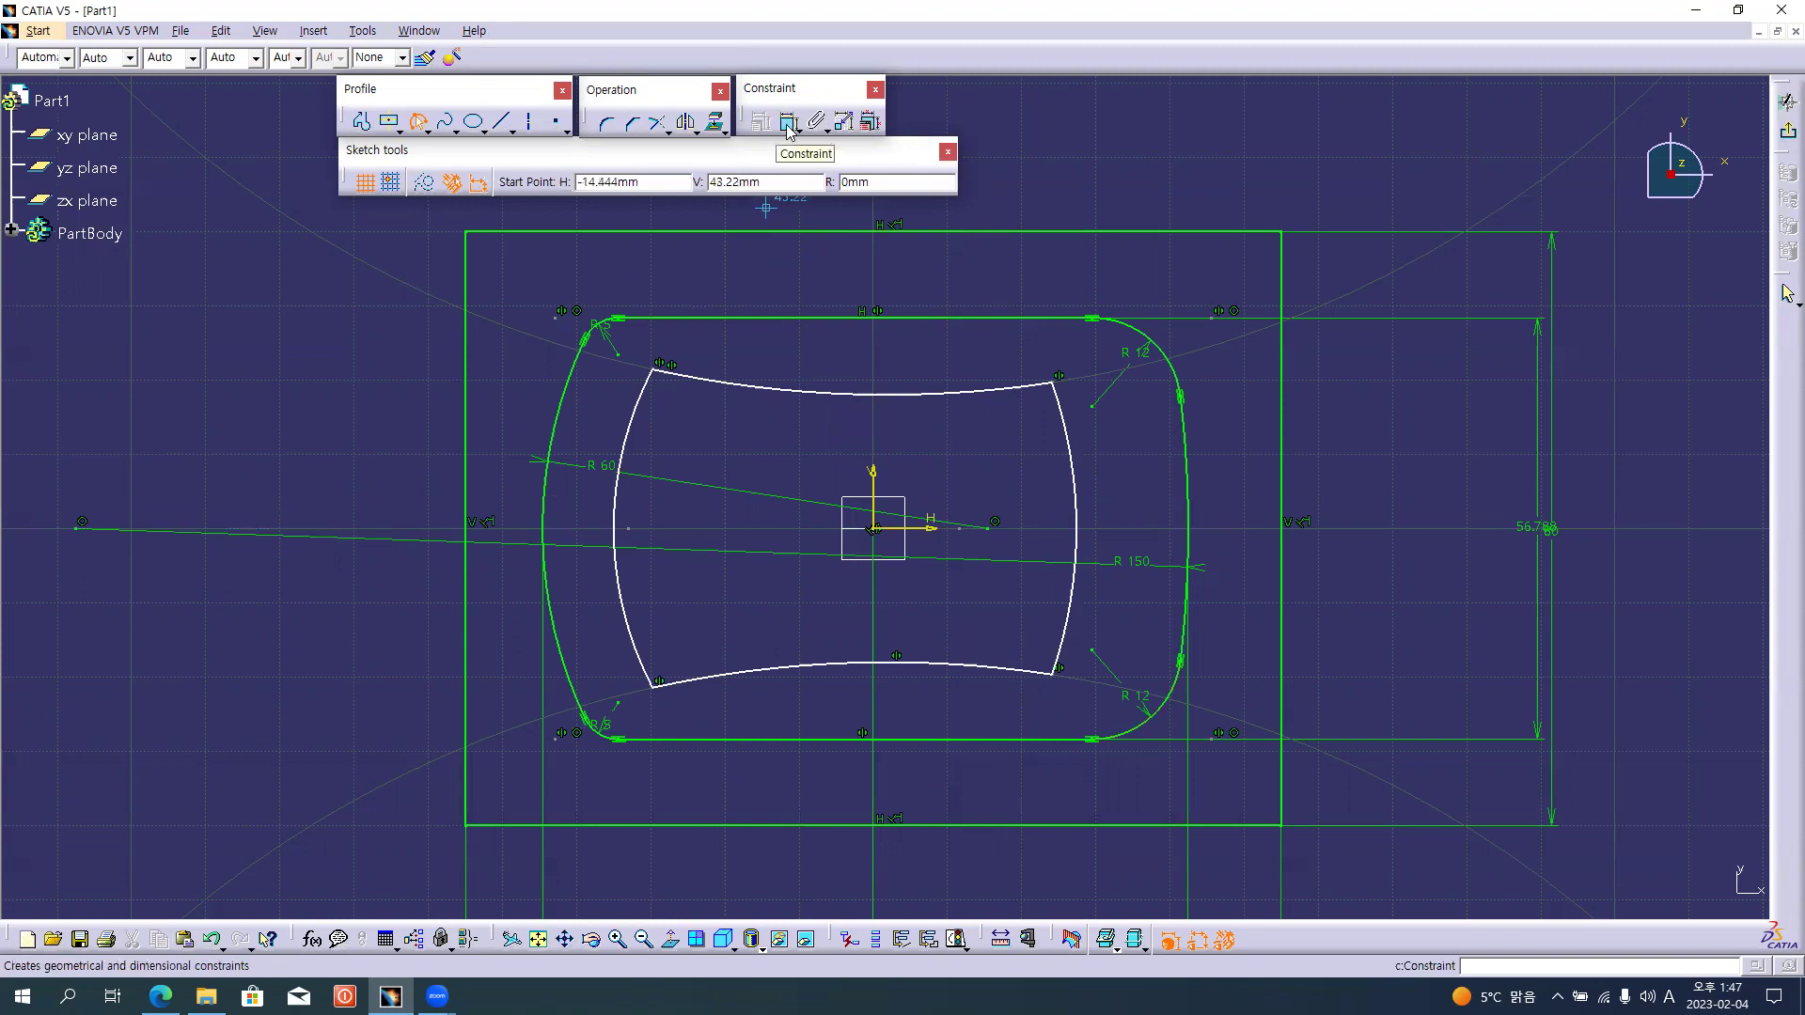
Check the drawing and round both left corners of the innermost contour together with a 5 mm radius.
key("alt+Tab")
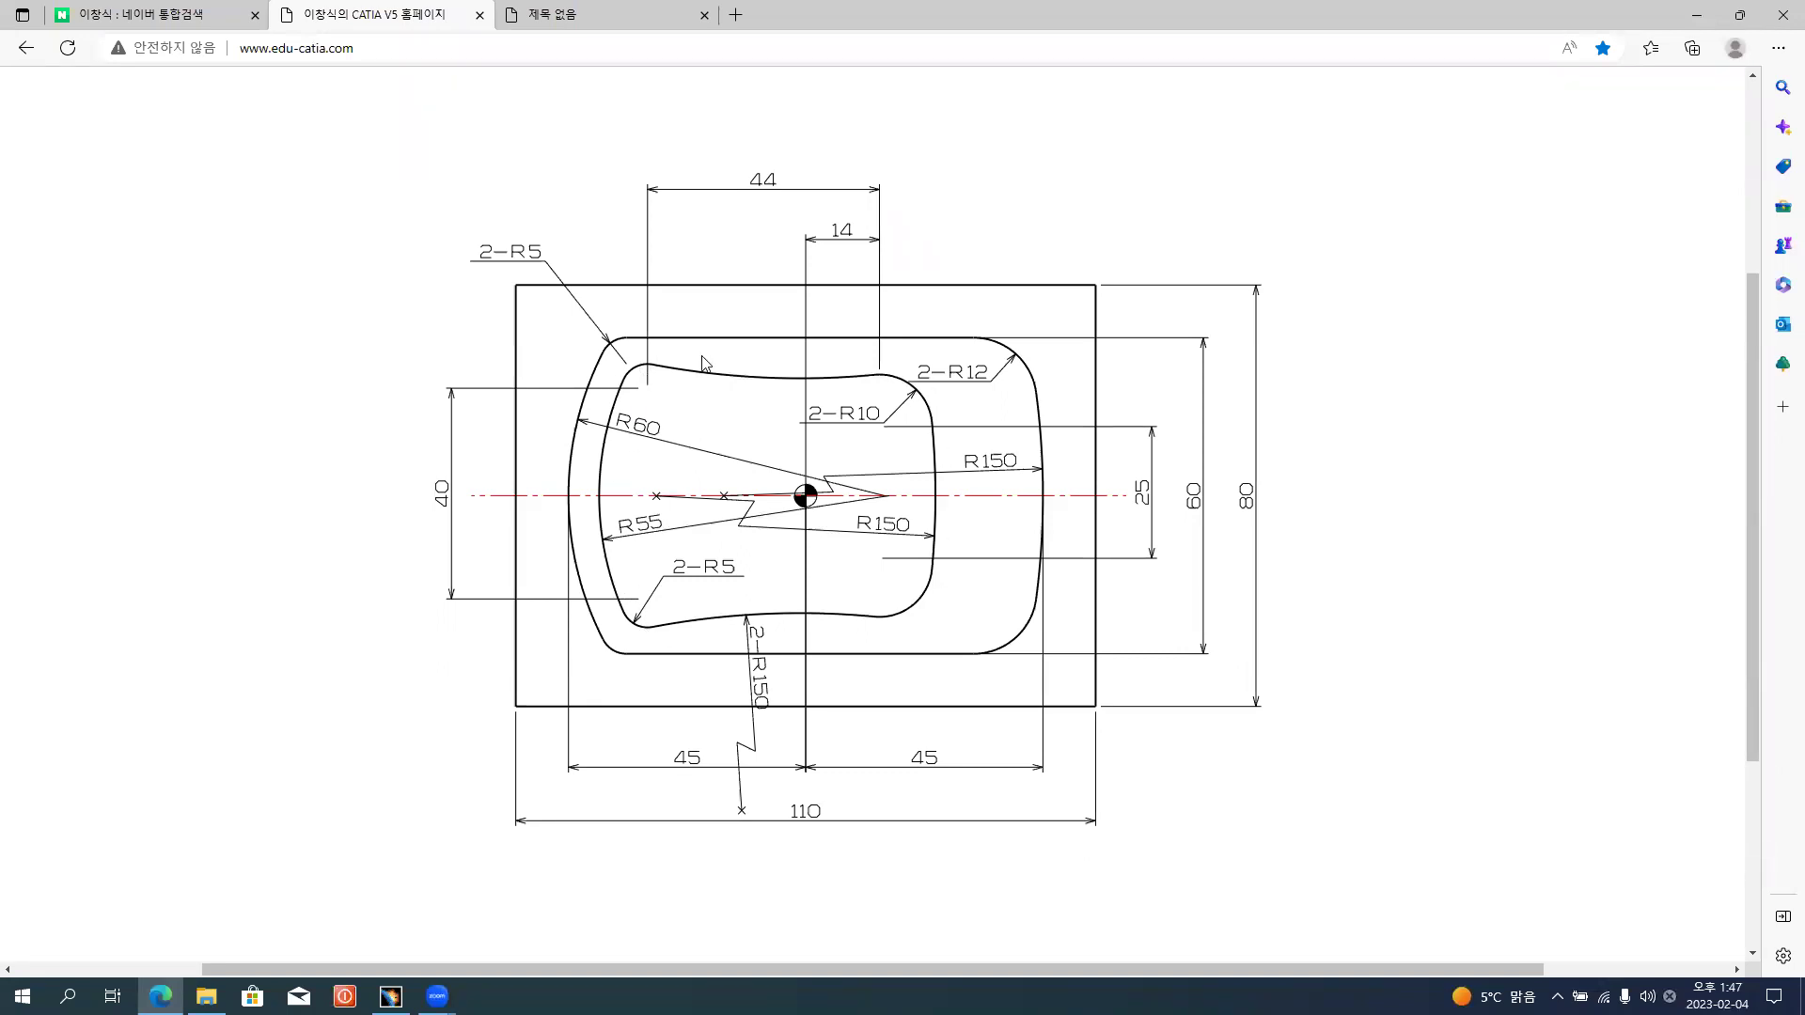
key("alt+Tab")
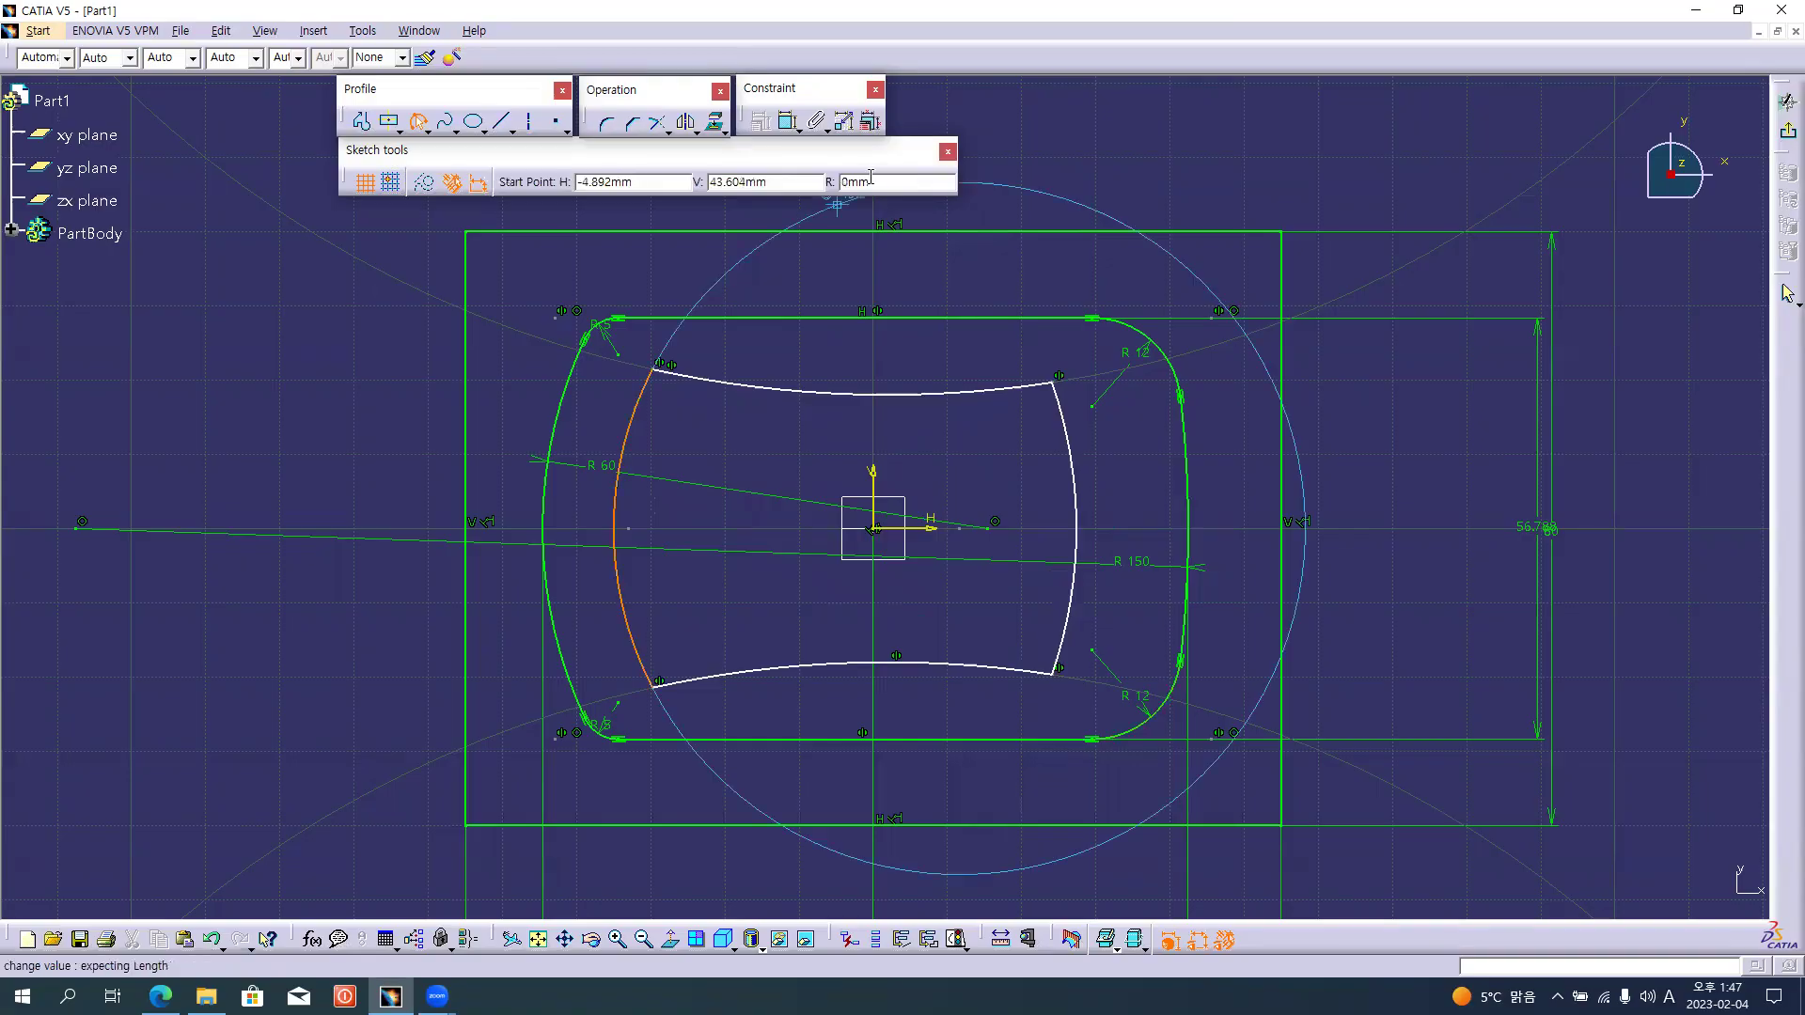
left_click(419, 121)
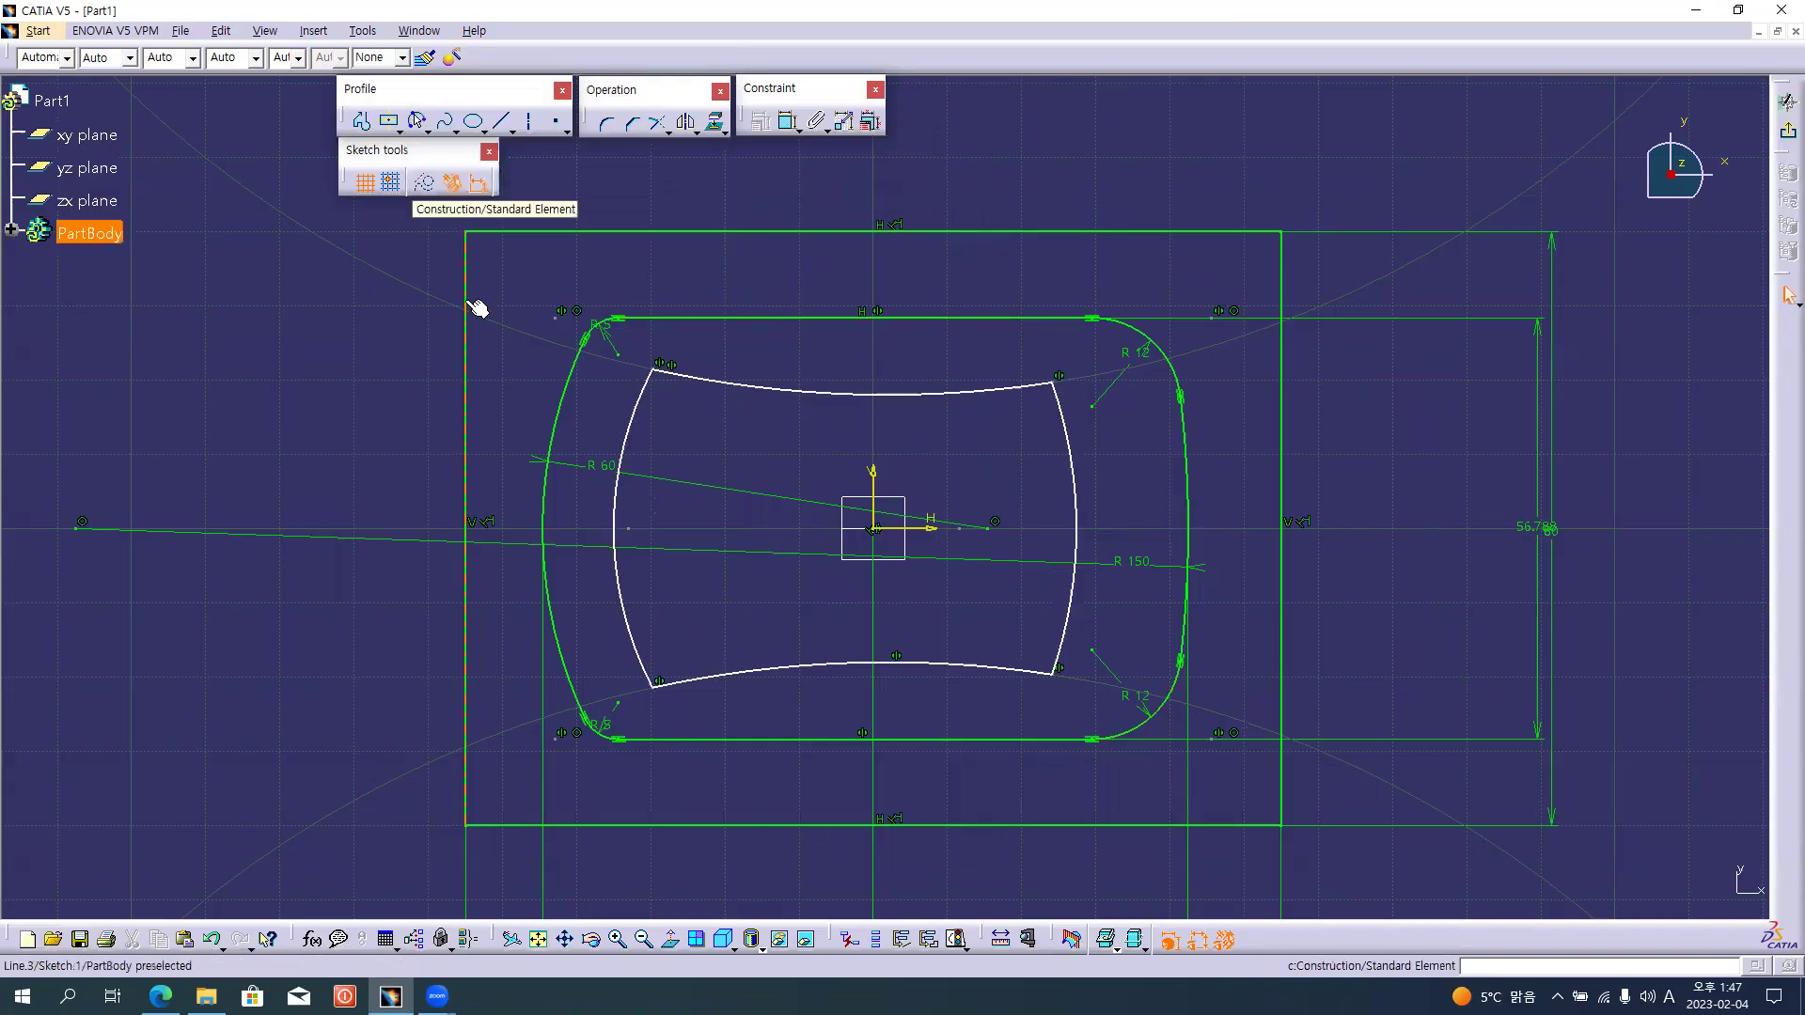
left_click(658, 372)
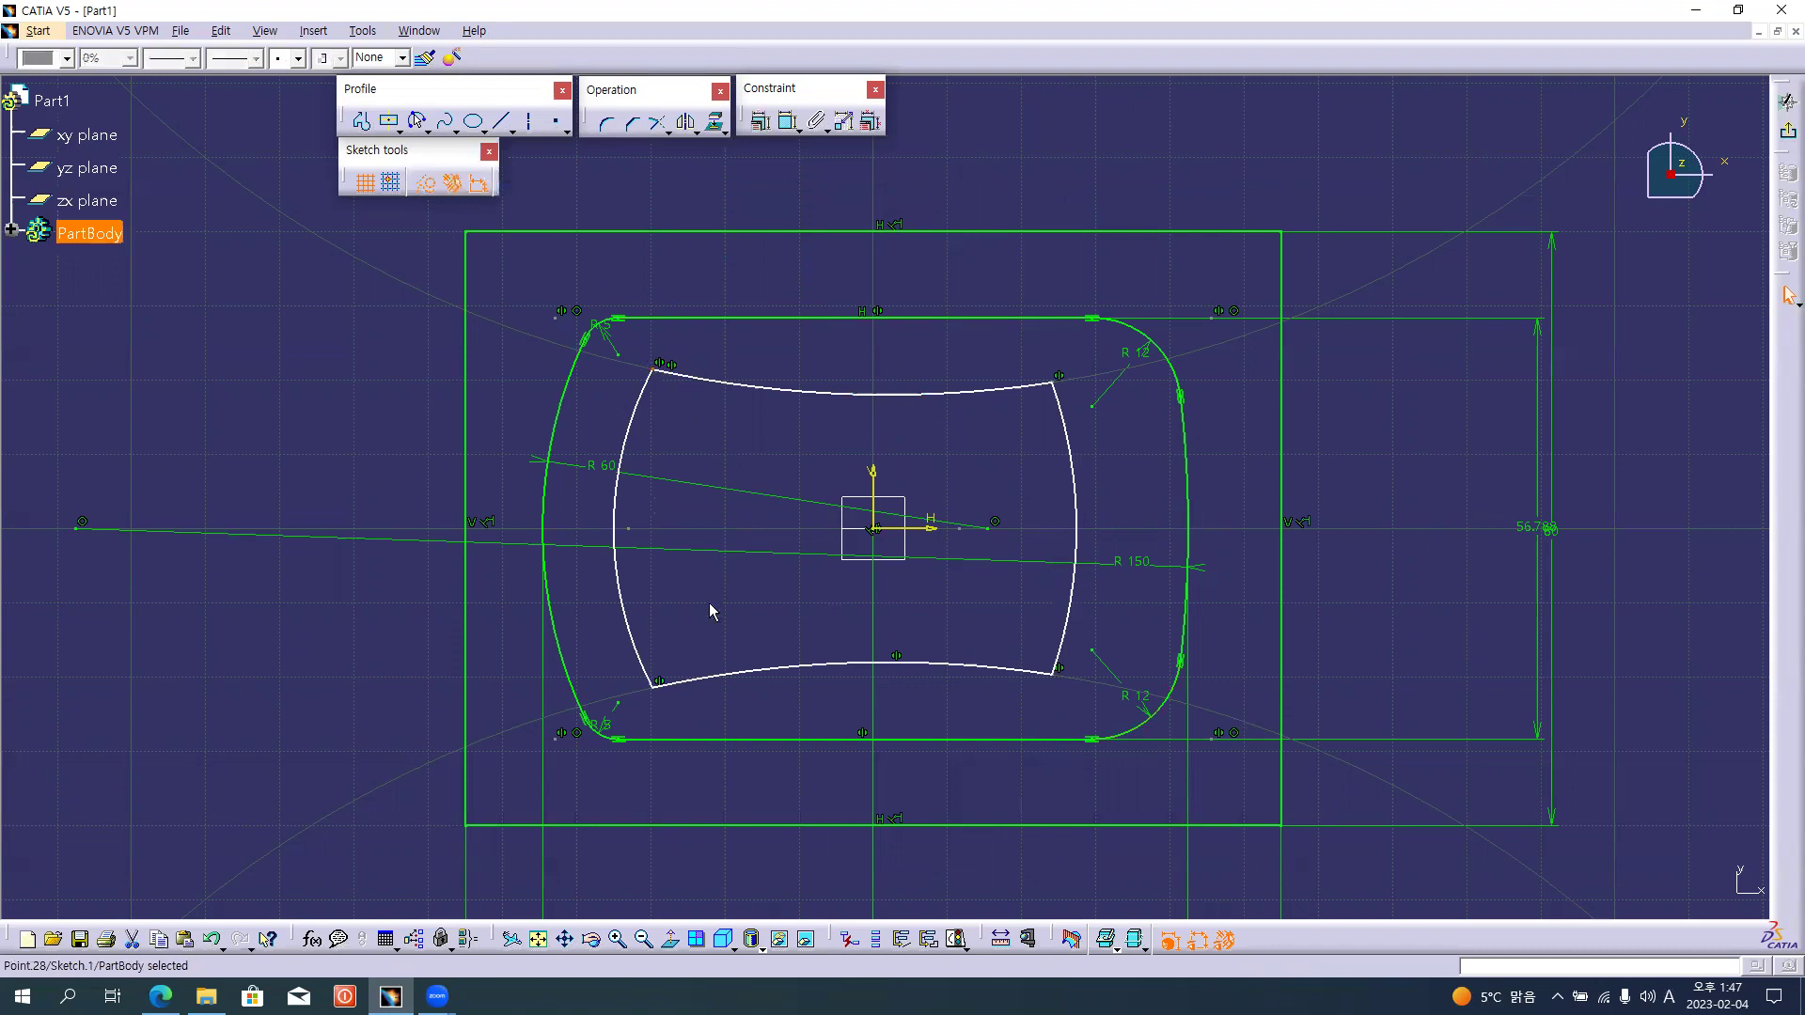
left_click(664, 696)
key("alt+Tab")
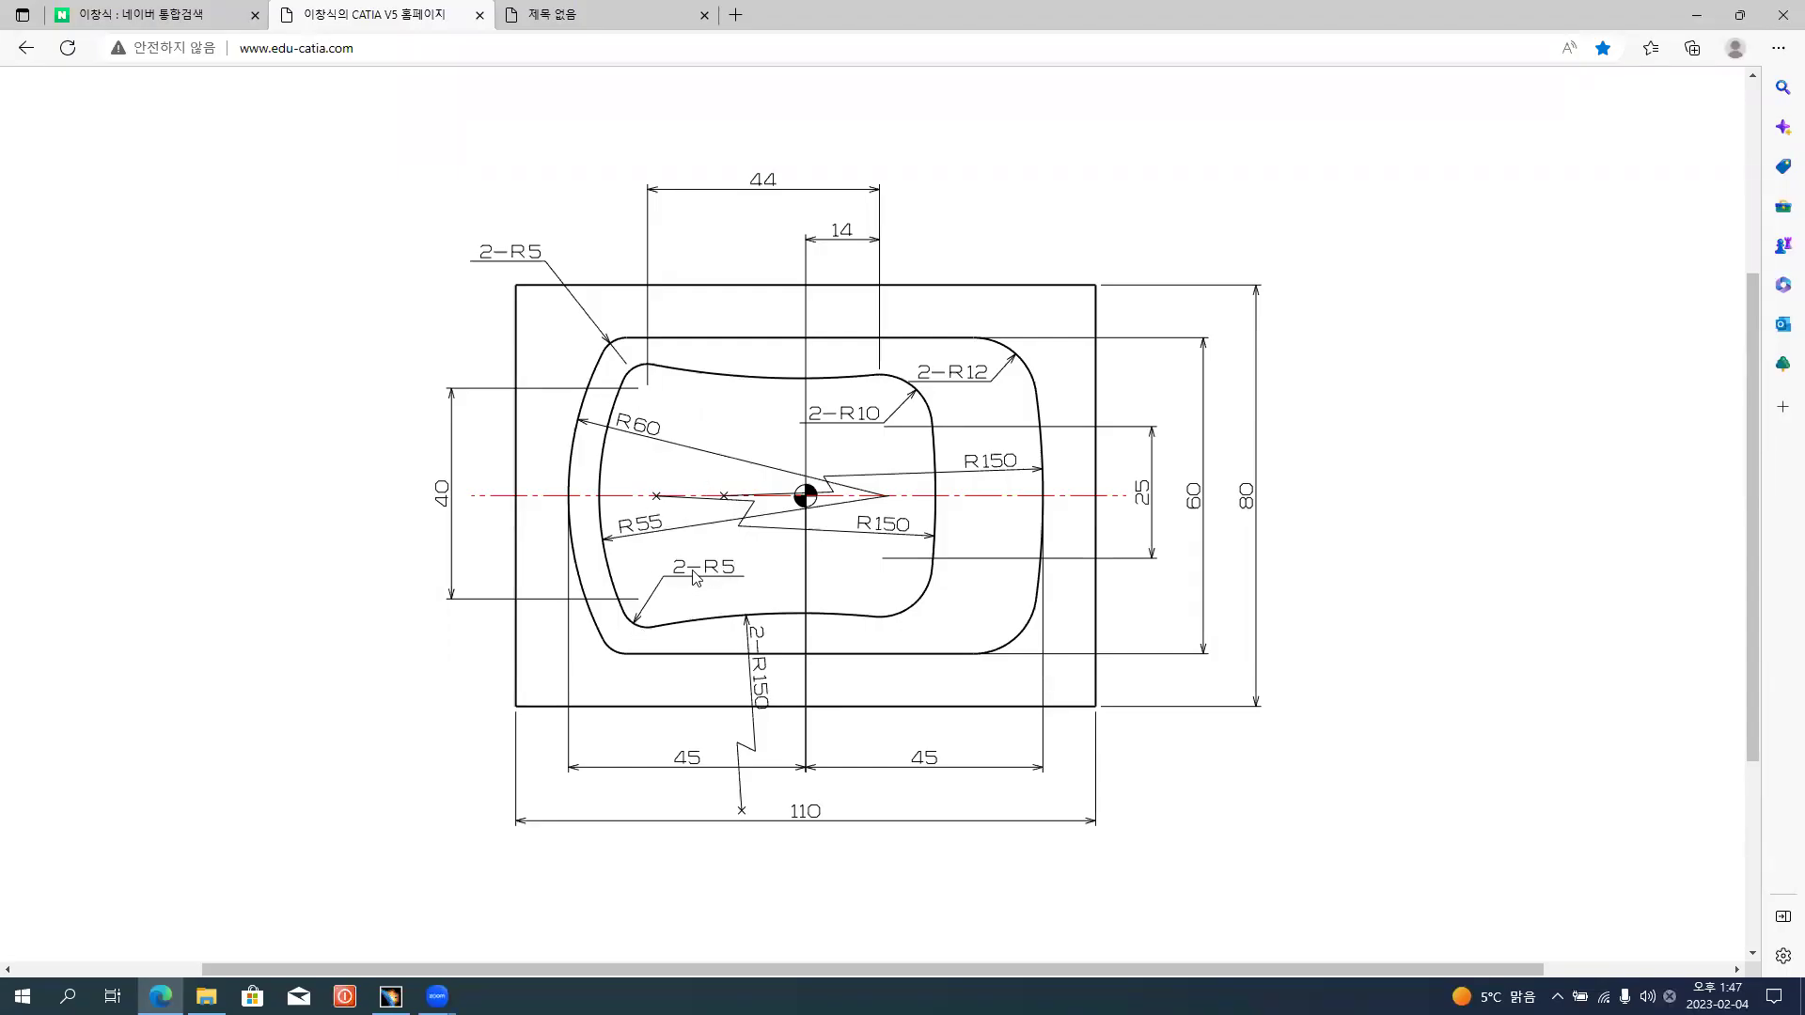
key("alt+Tab")
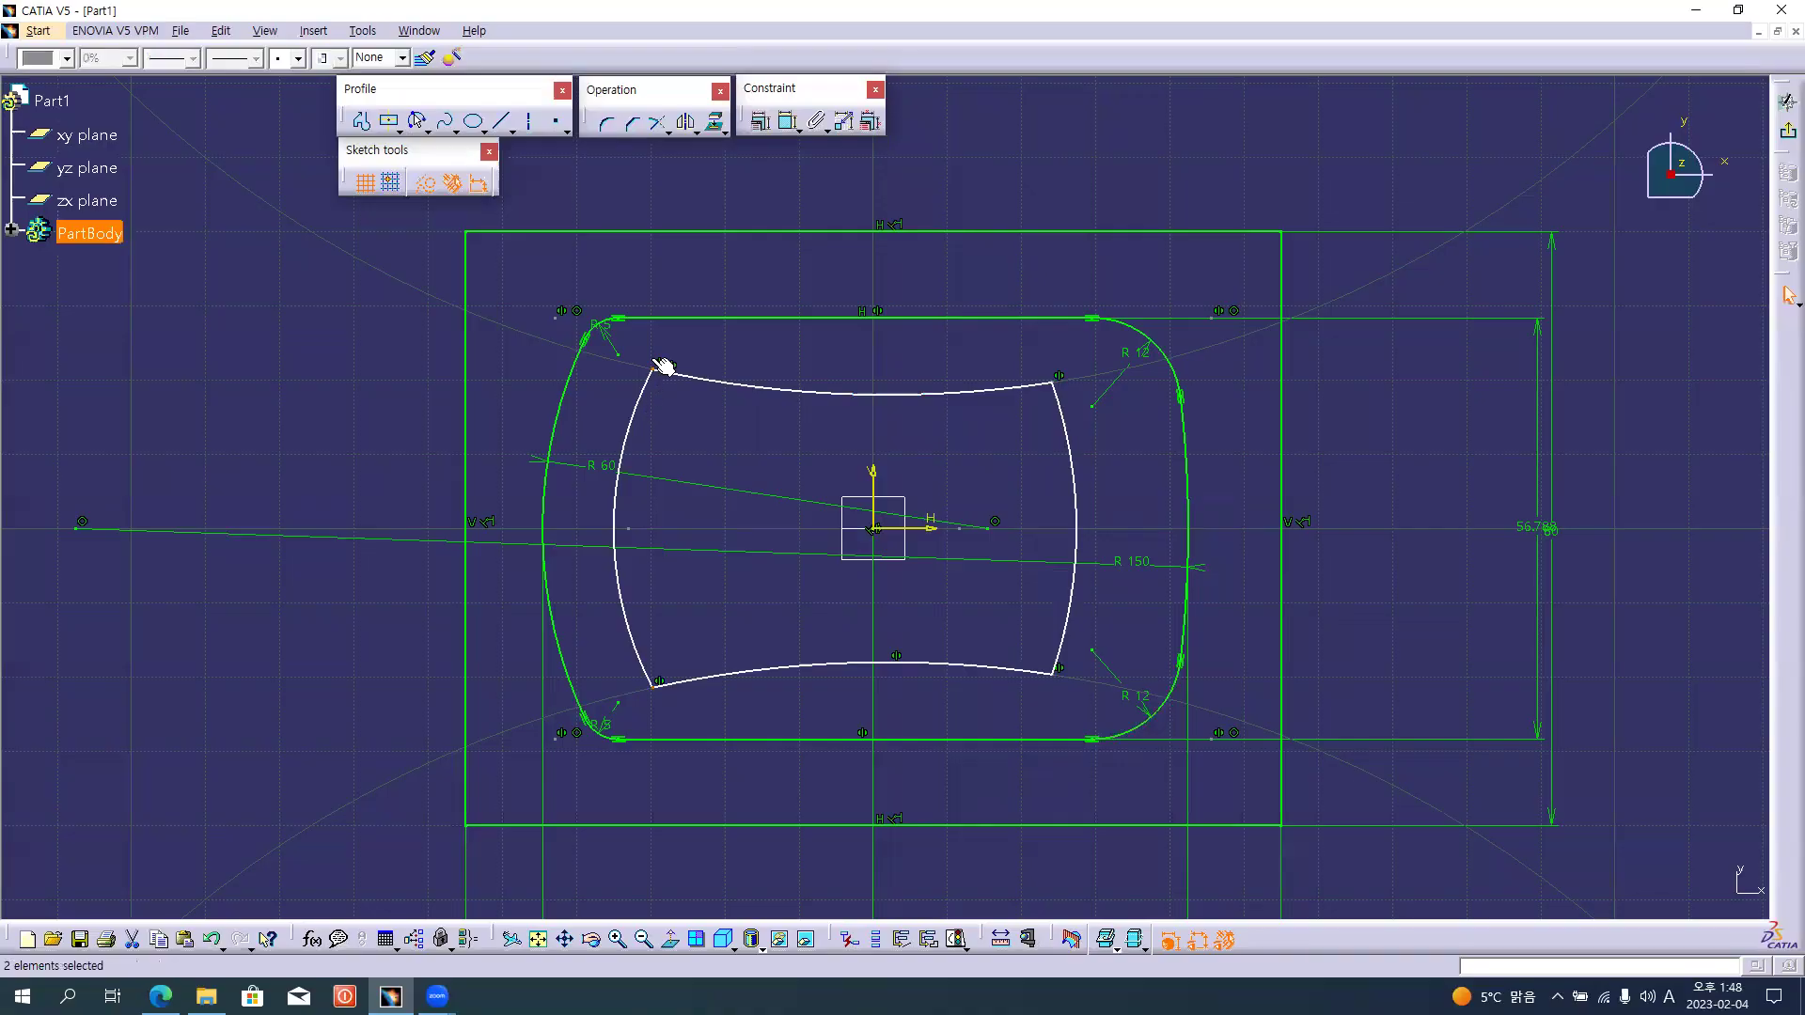
left_click(606, 123)
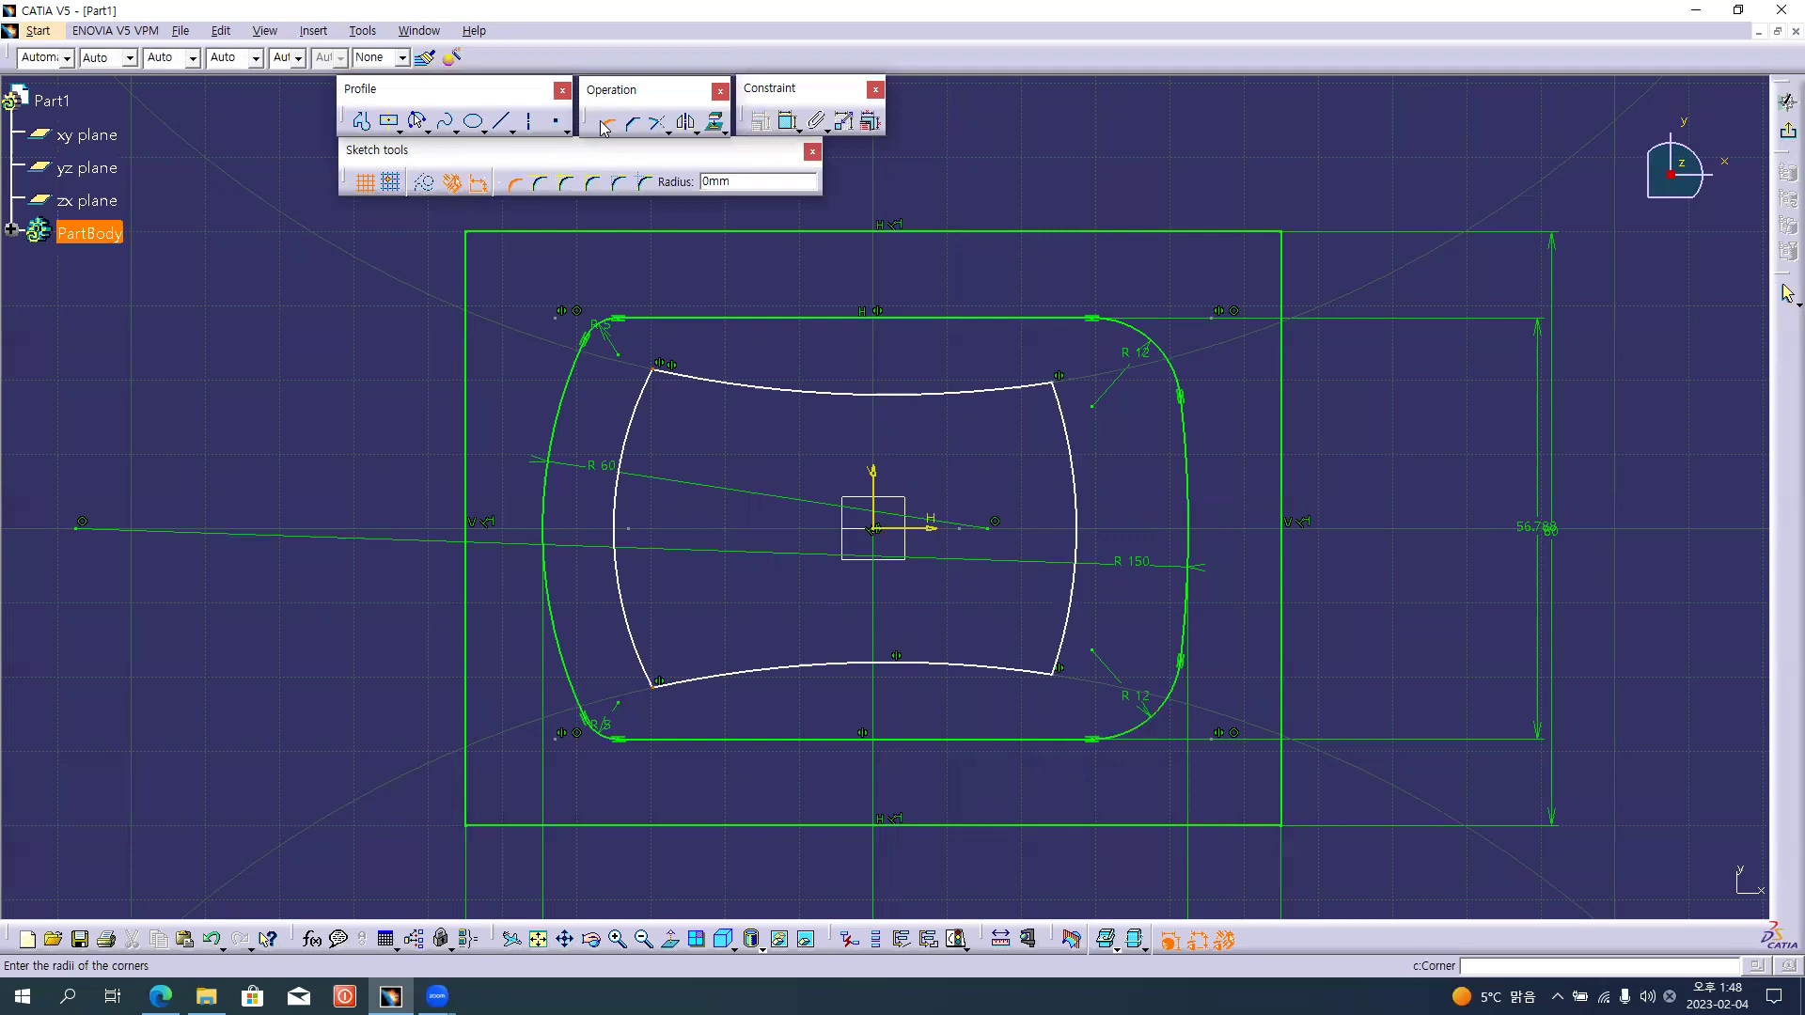
type("5")
key("Return")
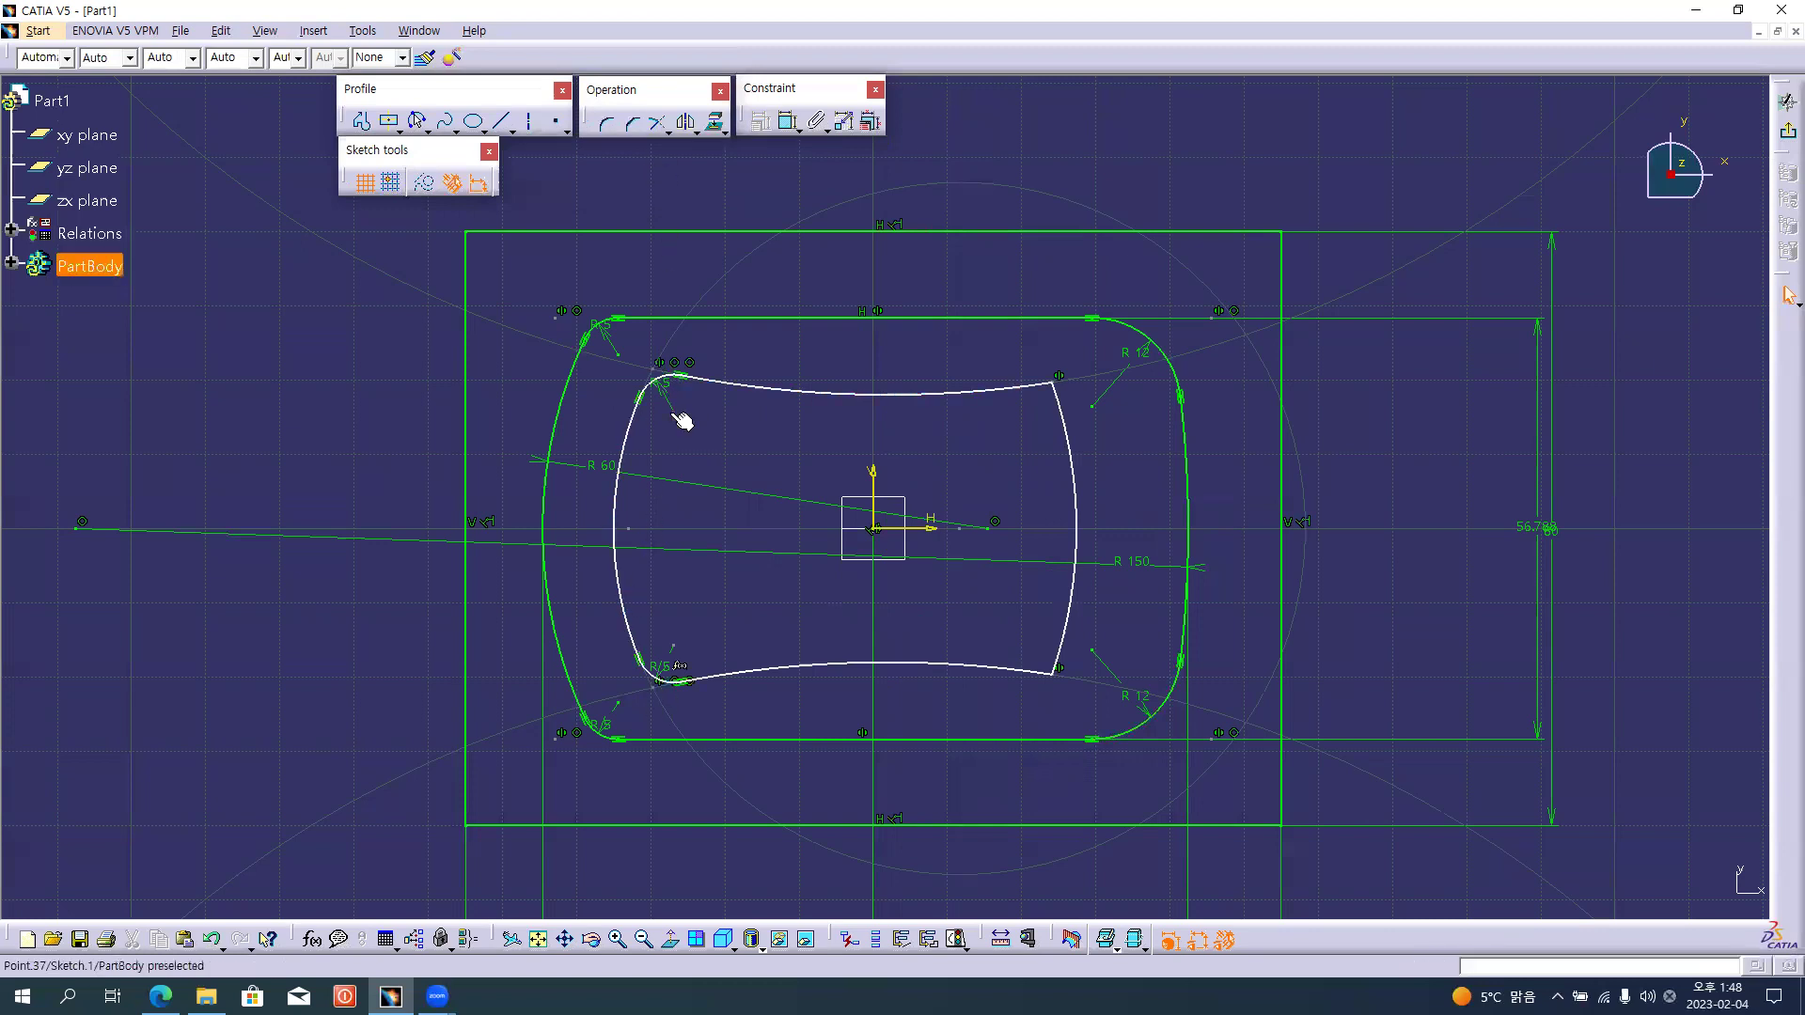
Check the drawing and round both right corners of the innermost contour together with a 10 mm radius.
key("alt+Tab")
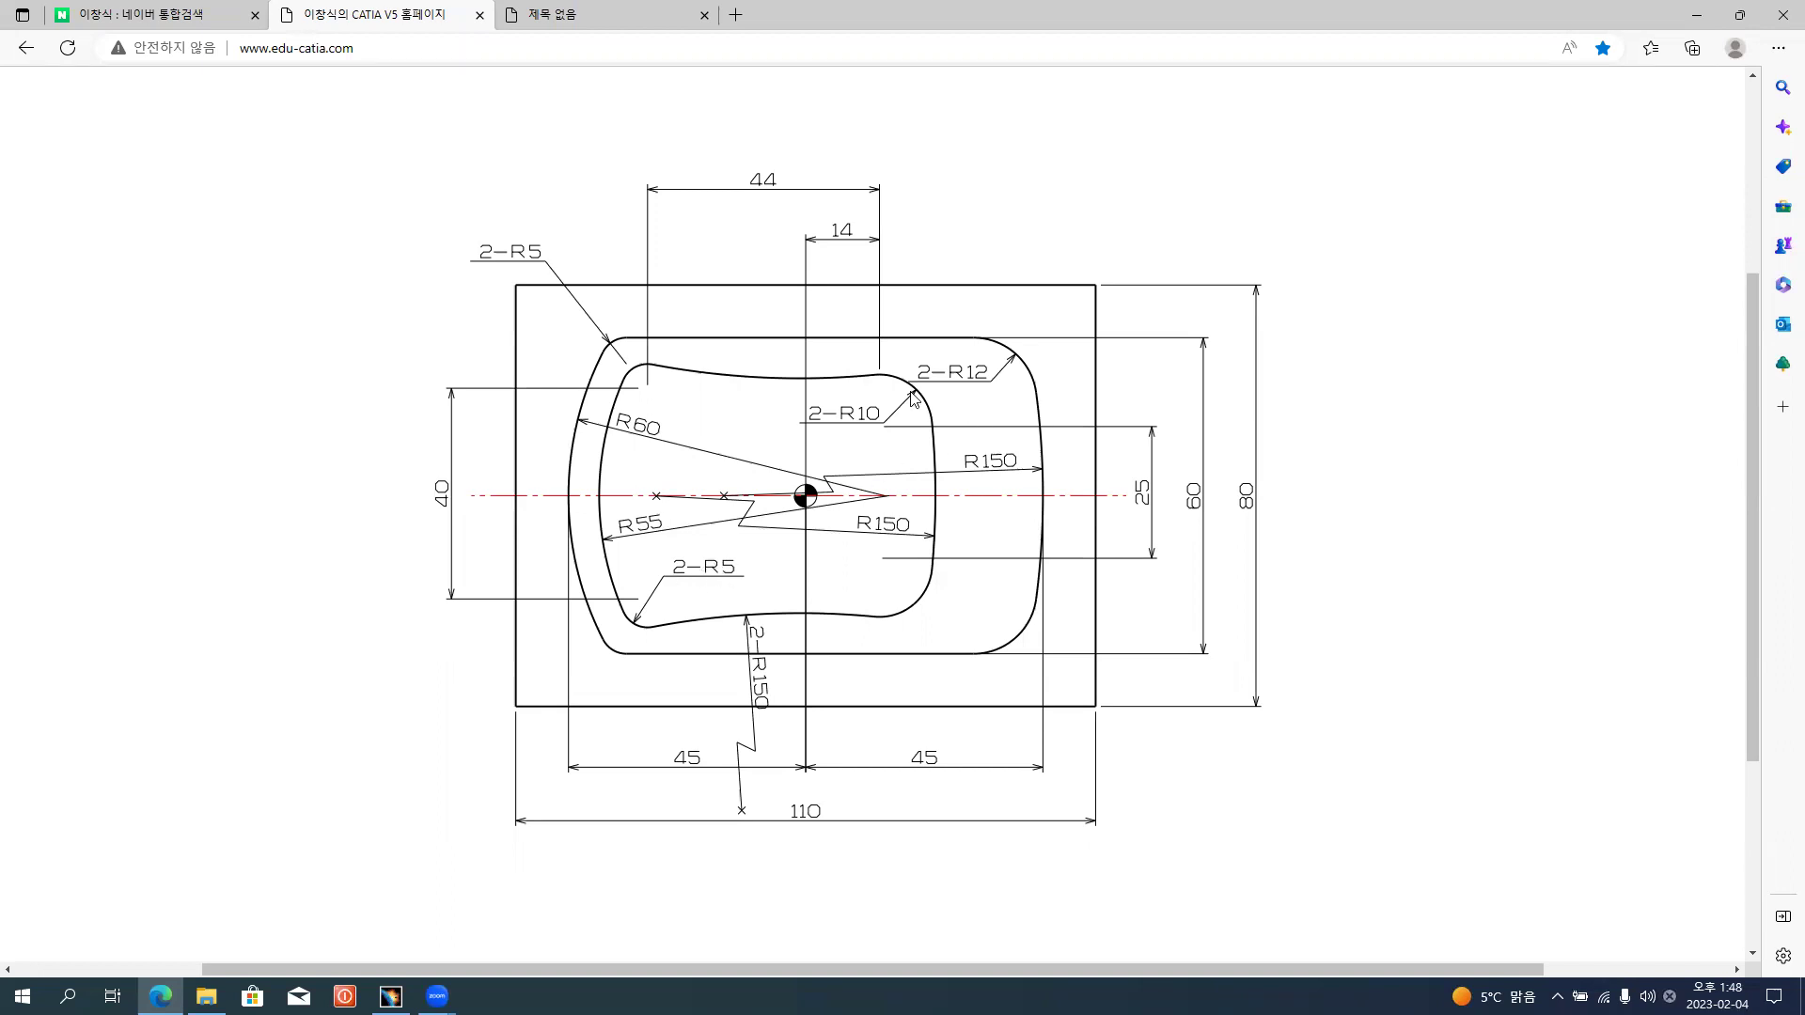
key("alt+Tab")
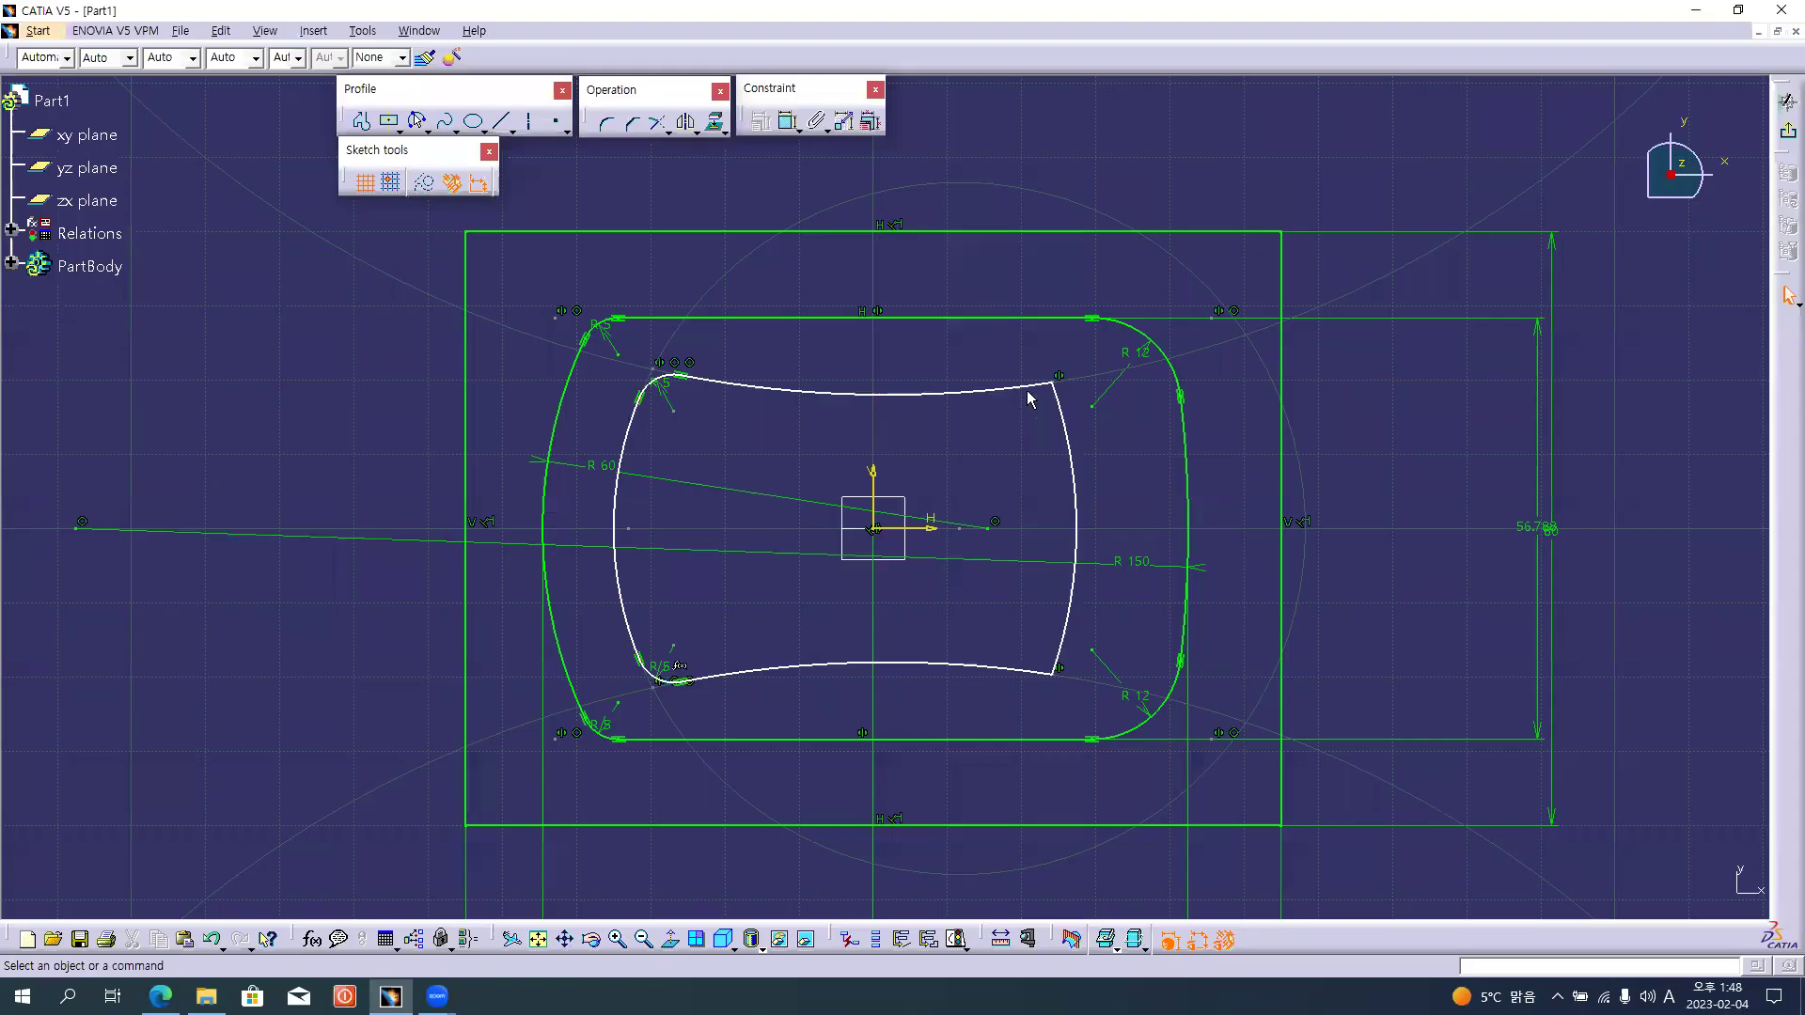
left_click(1065, 384)
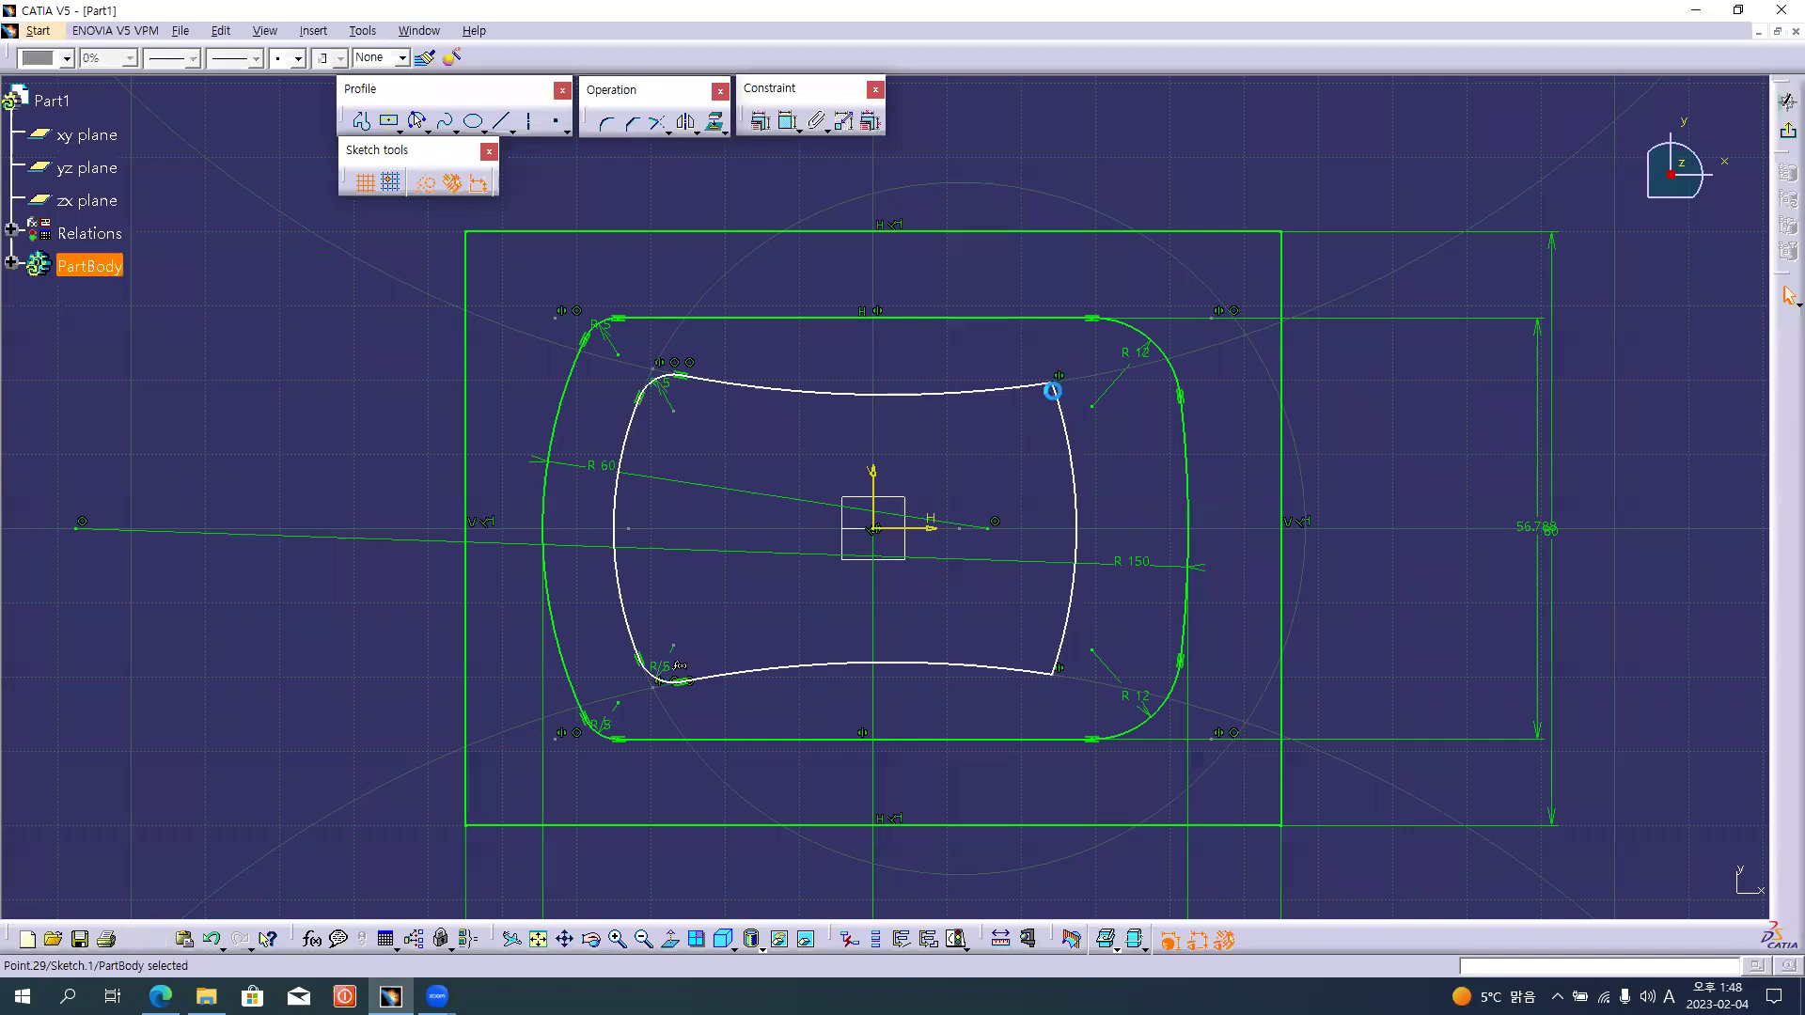
left_click(1053, 683, "ctrl")
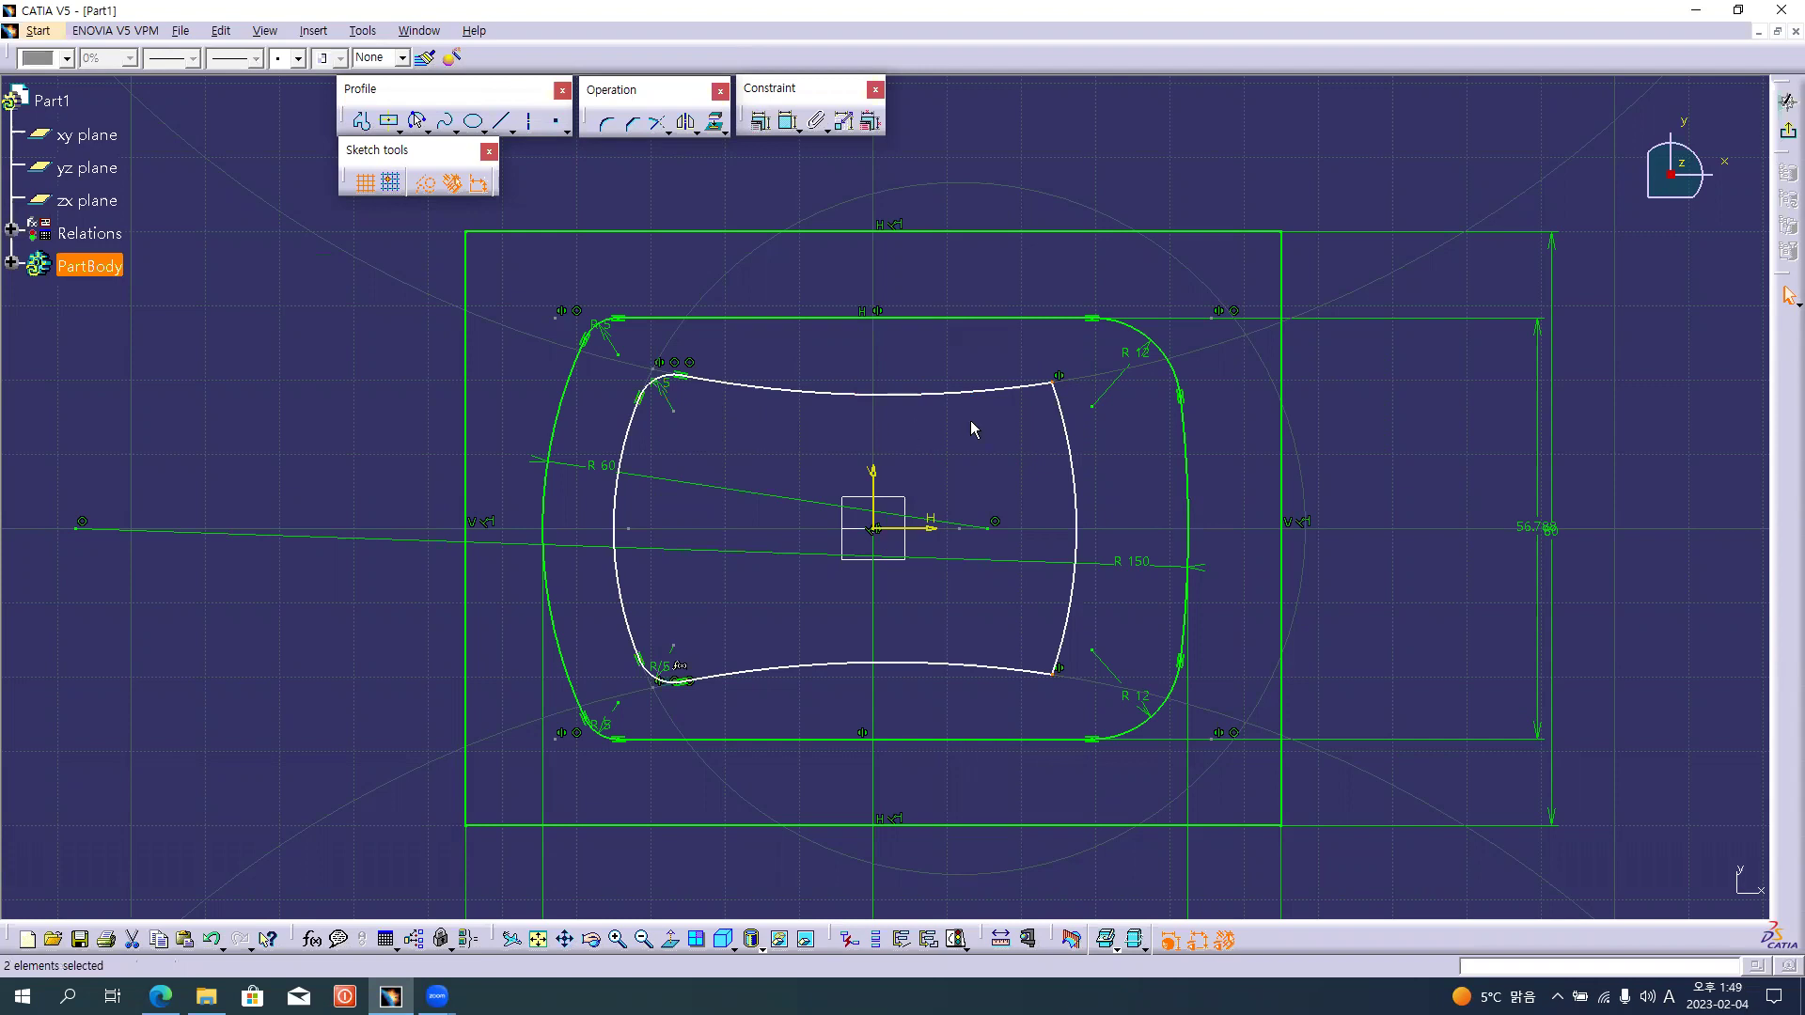
left_click(606, 123)
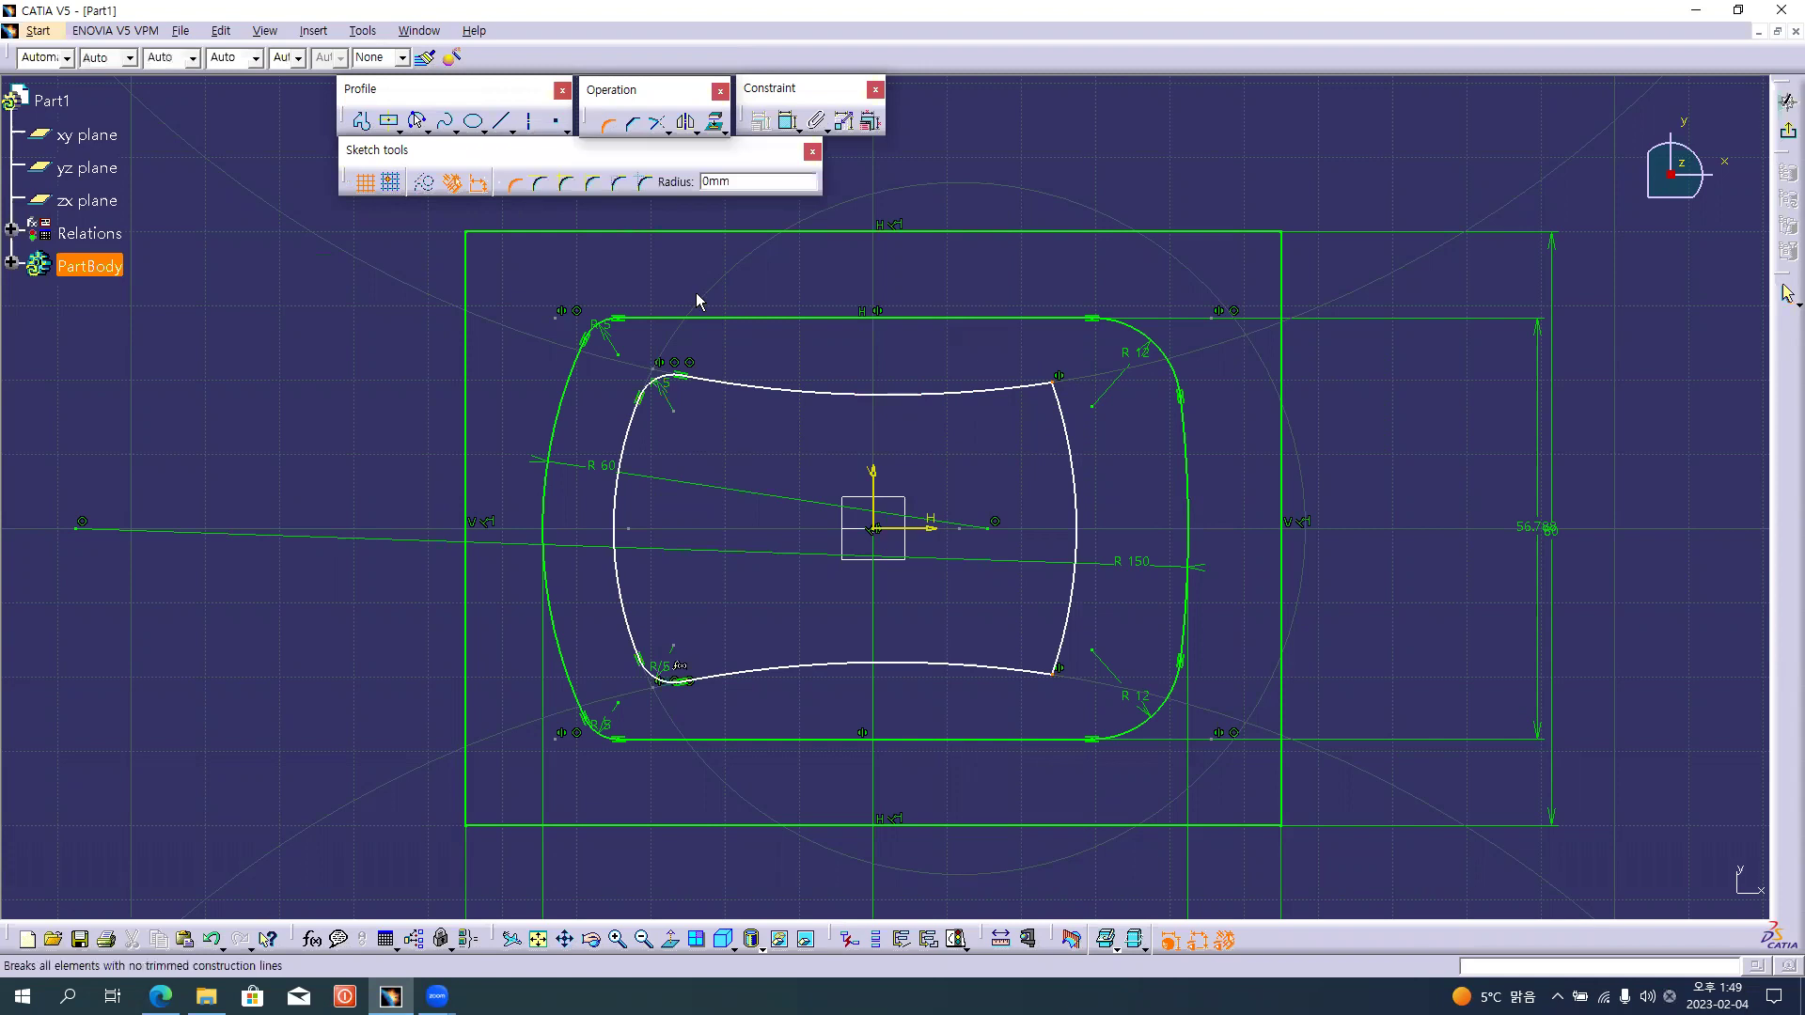
type("10")
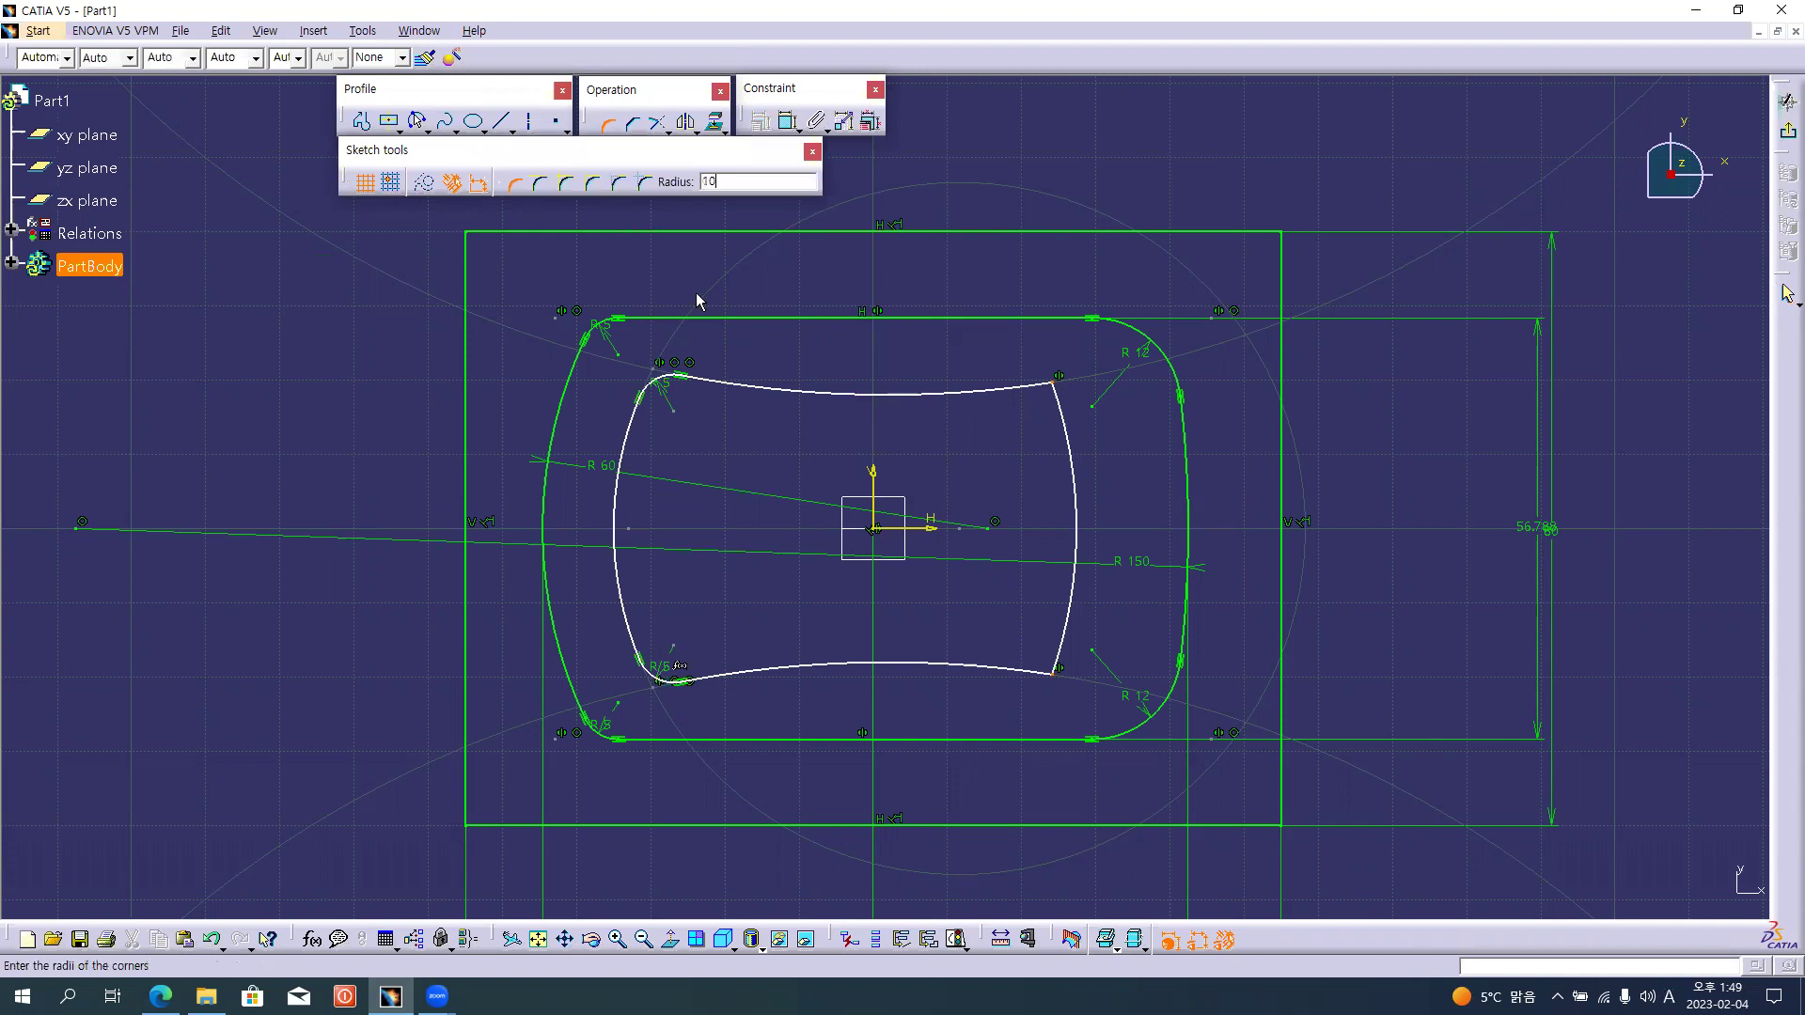
key("Return")
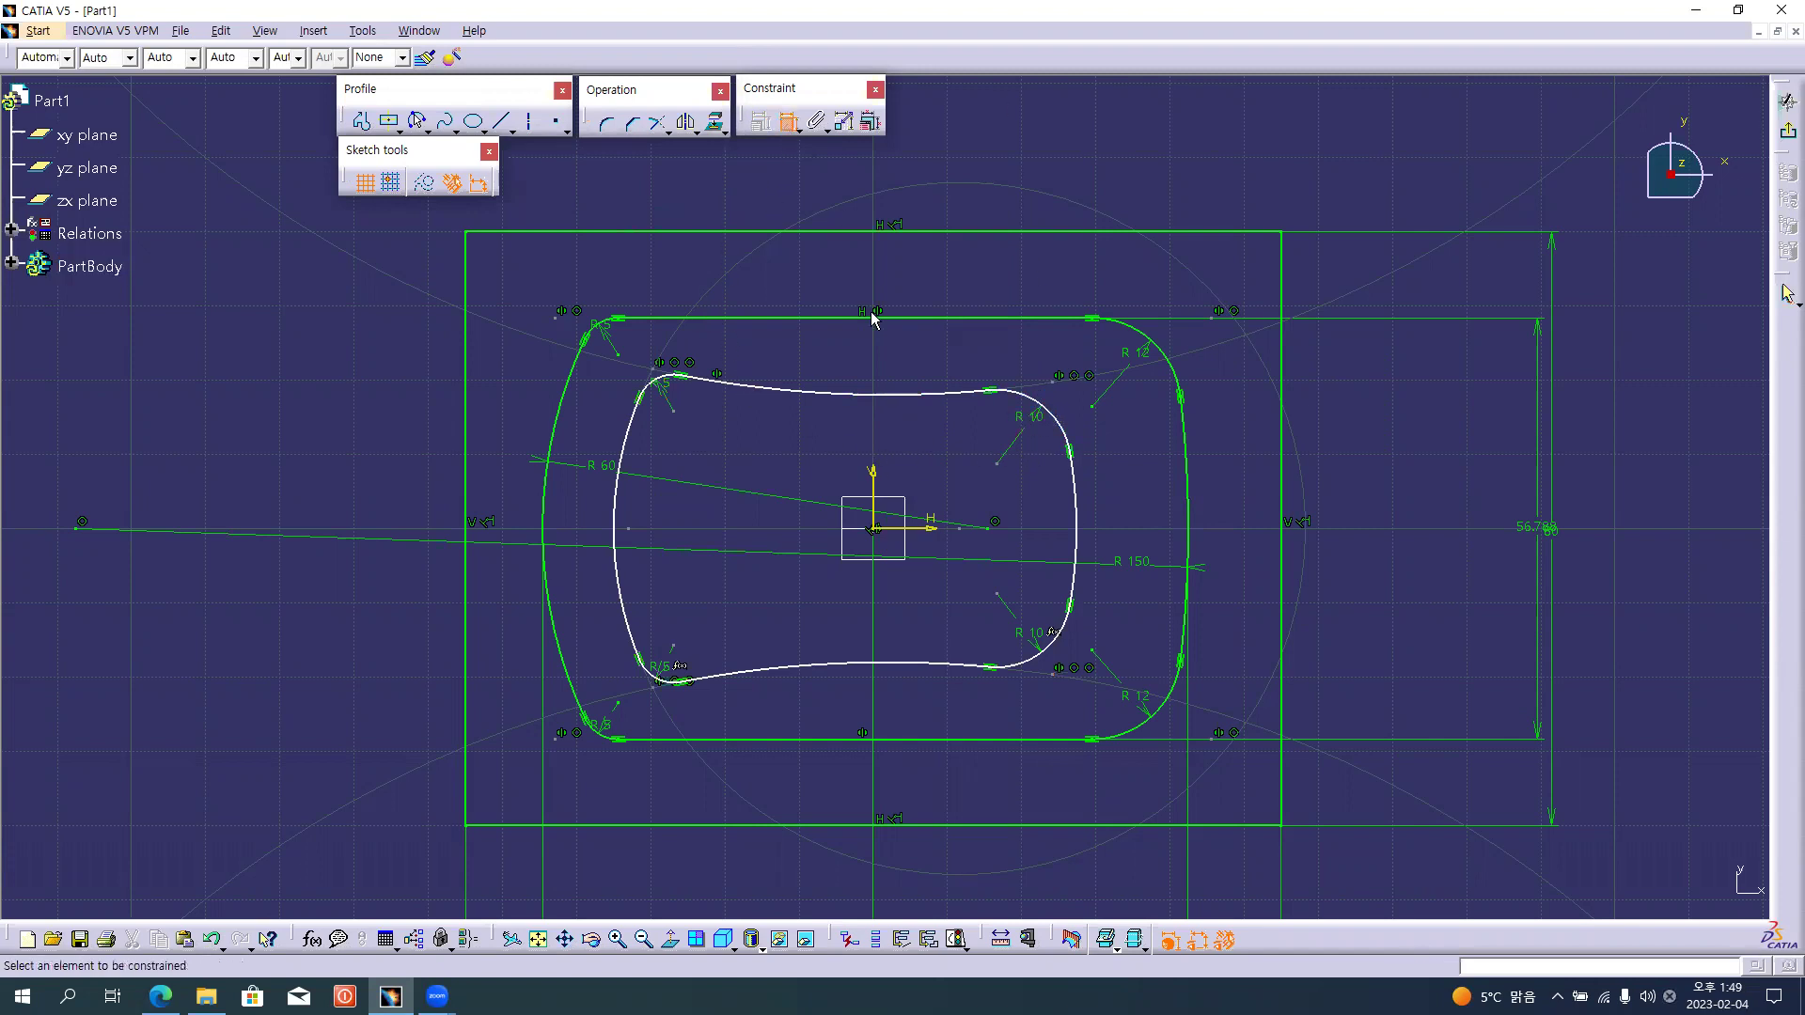
Check the drawing and dimension the radii of the innermost contour's upper and left arcs.
key("alt+Tab")
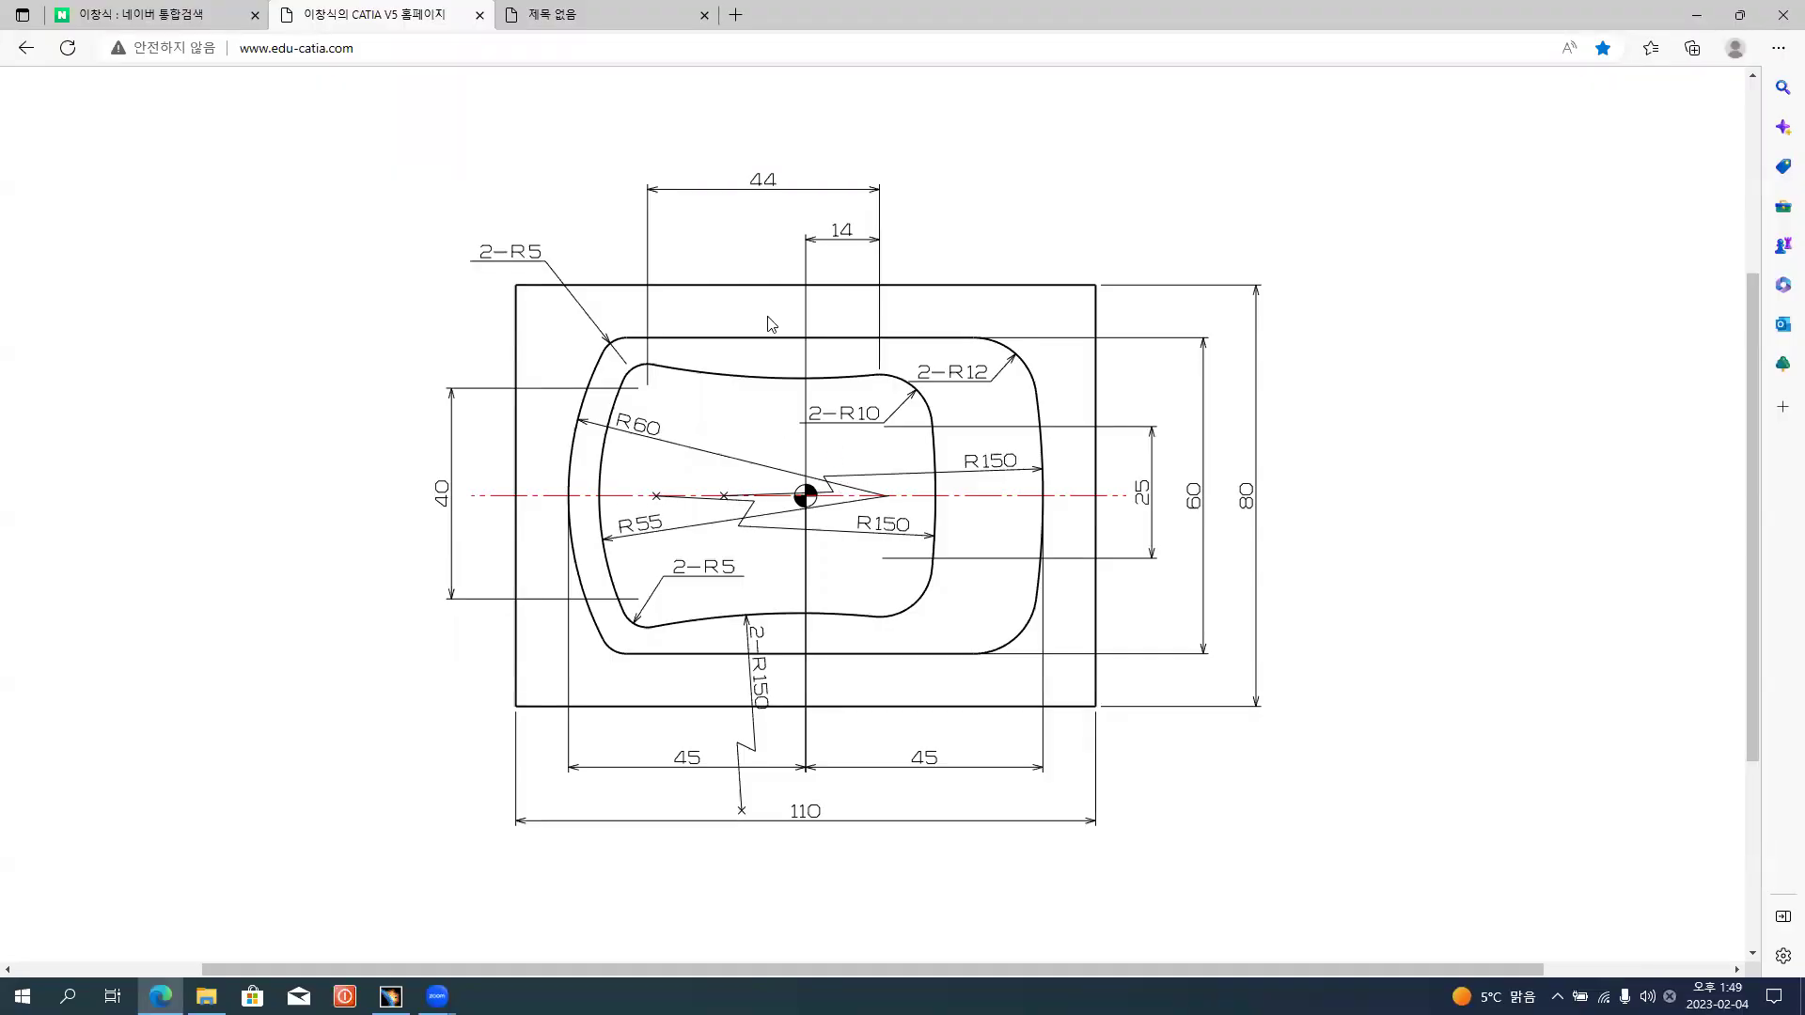
key("alt+Tab")
left_click(833, 391)
left_click(836, 379)
left_click(616, 512)
left_click(658, 500)
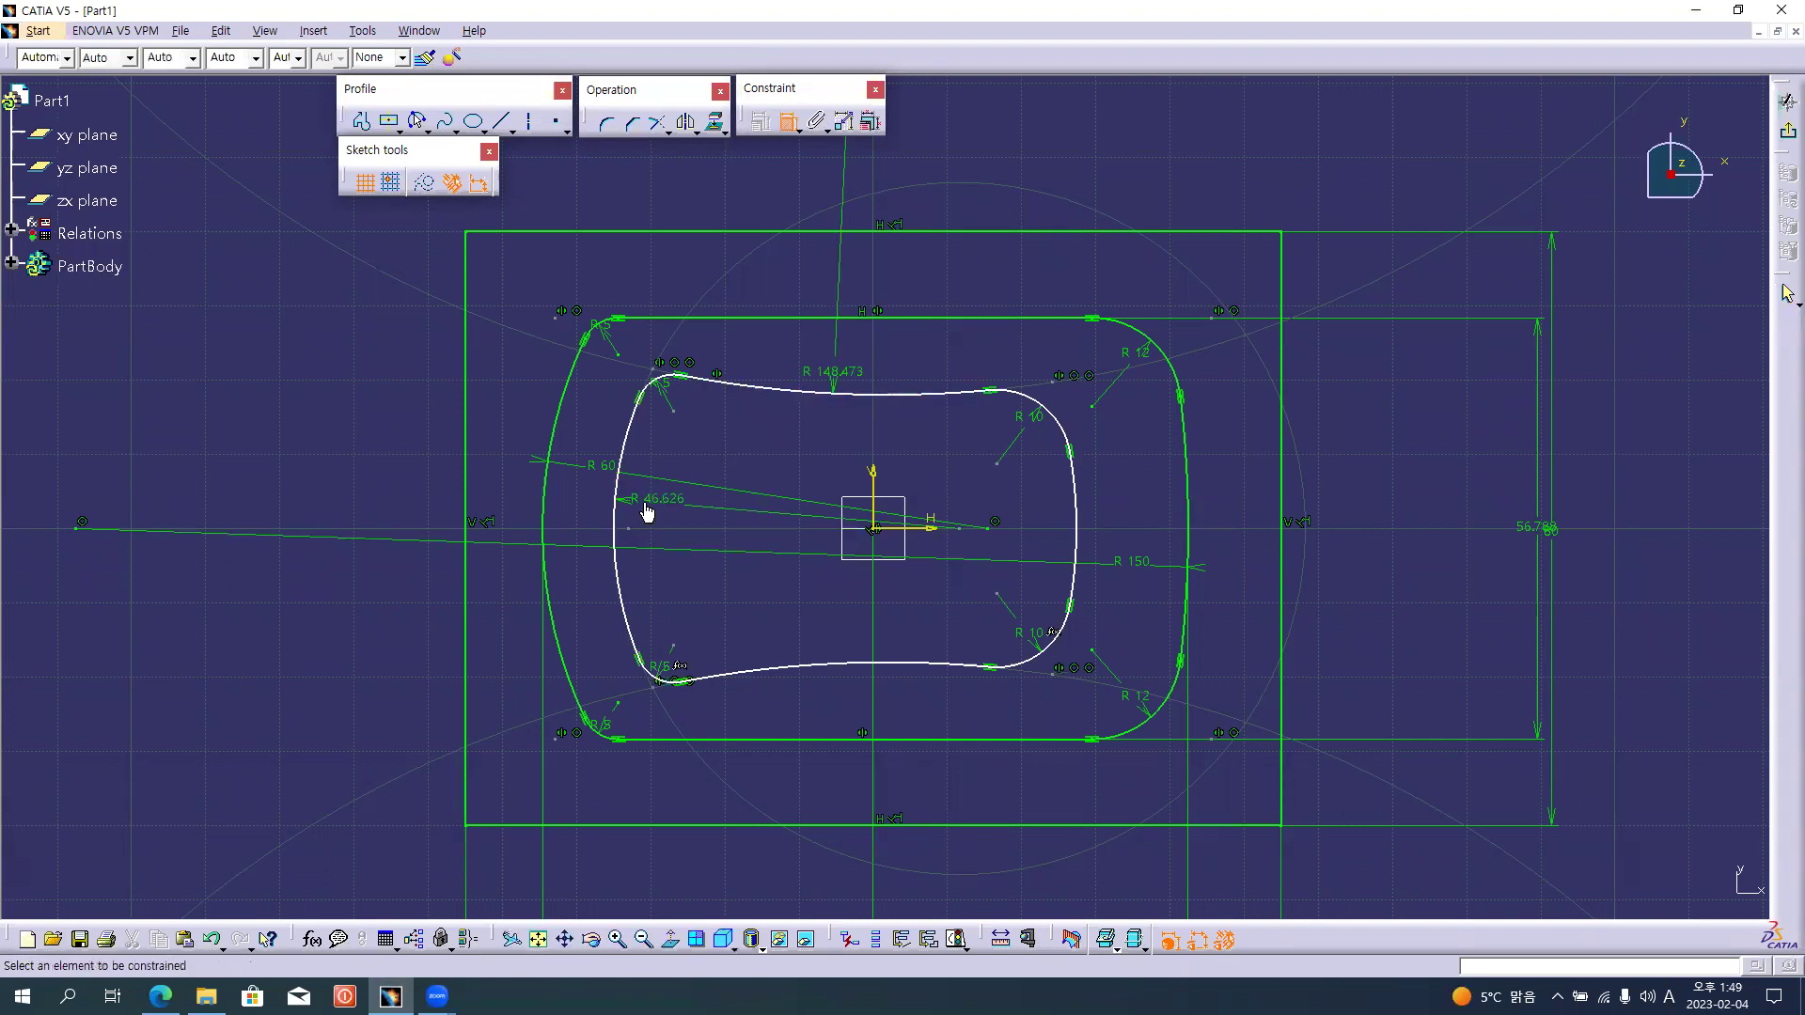
Abandon the dimension at the left arc's centre and dimension the radius of the innermost contour's right arc instead.
left_click(959, 530)
left_click(921, 529)
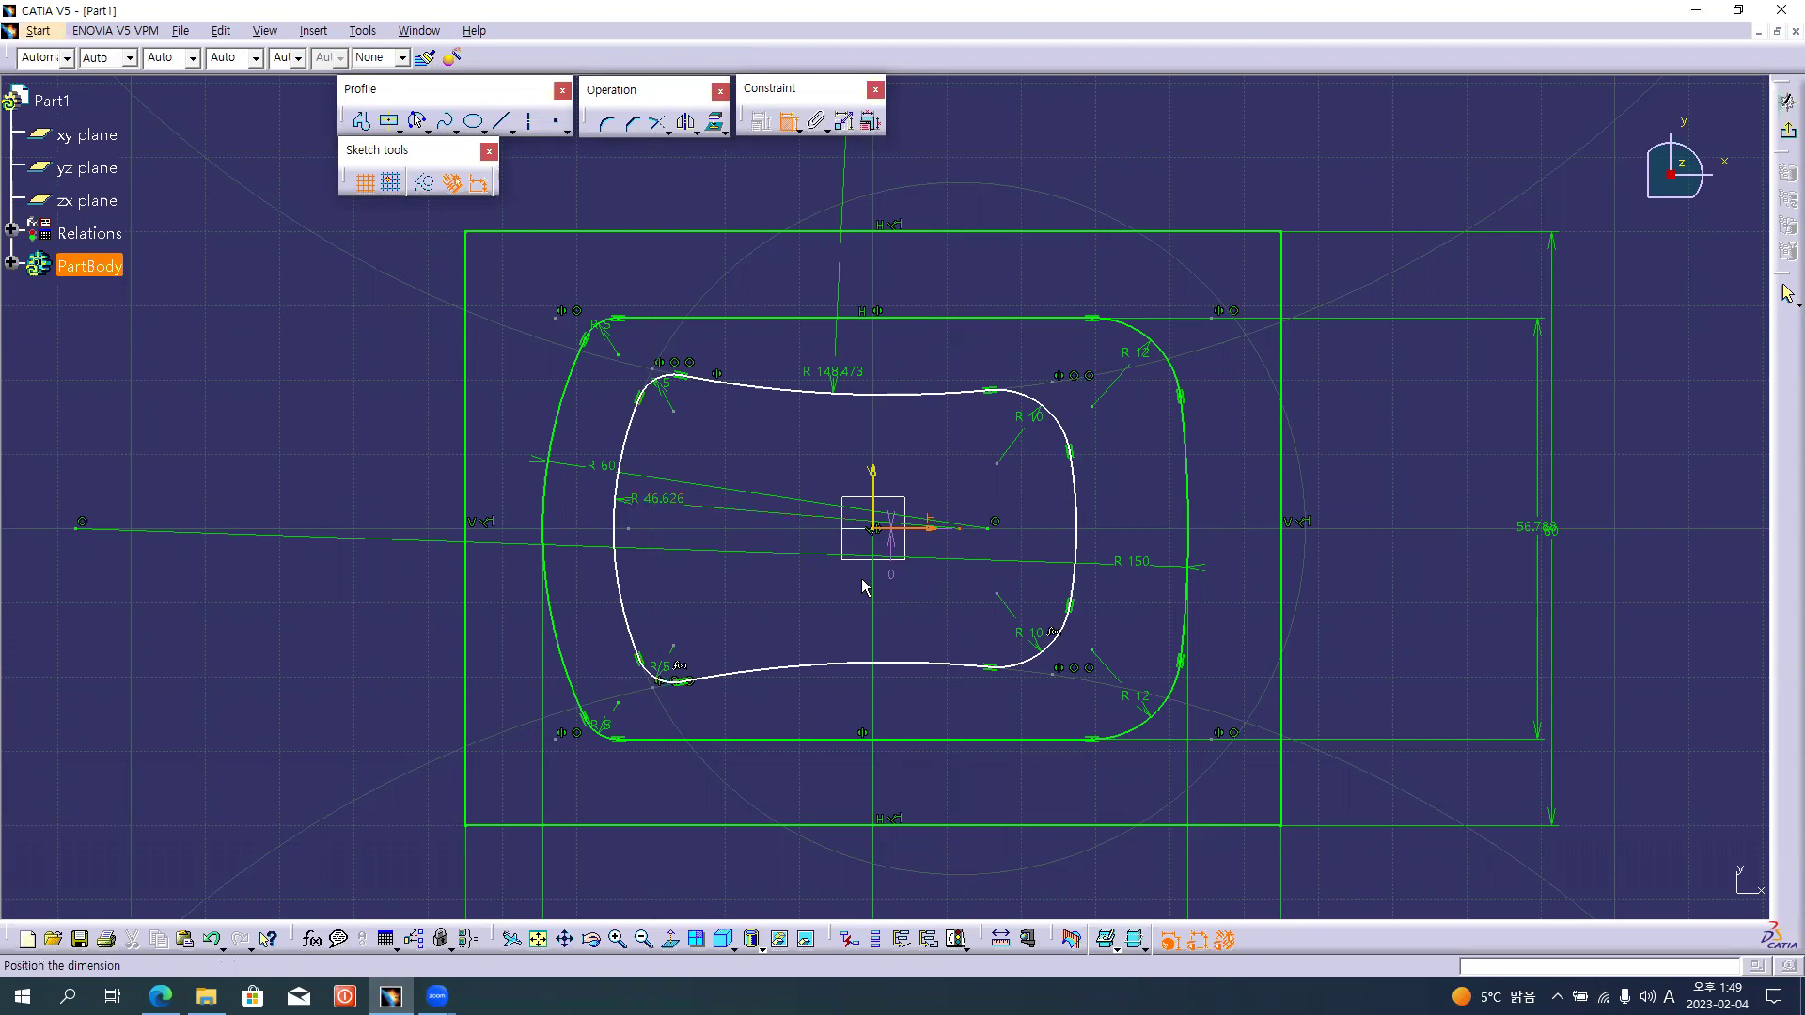
left_click(788, 120)
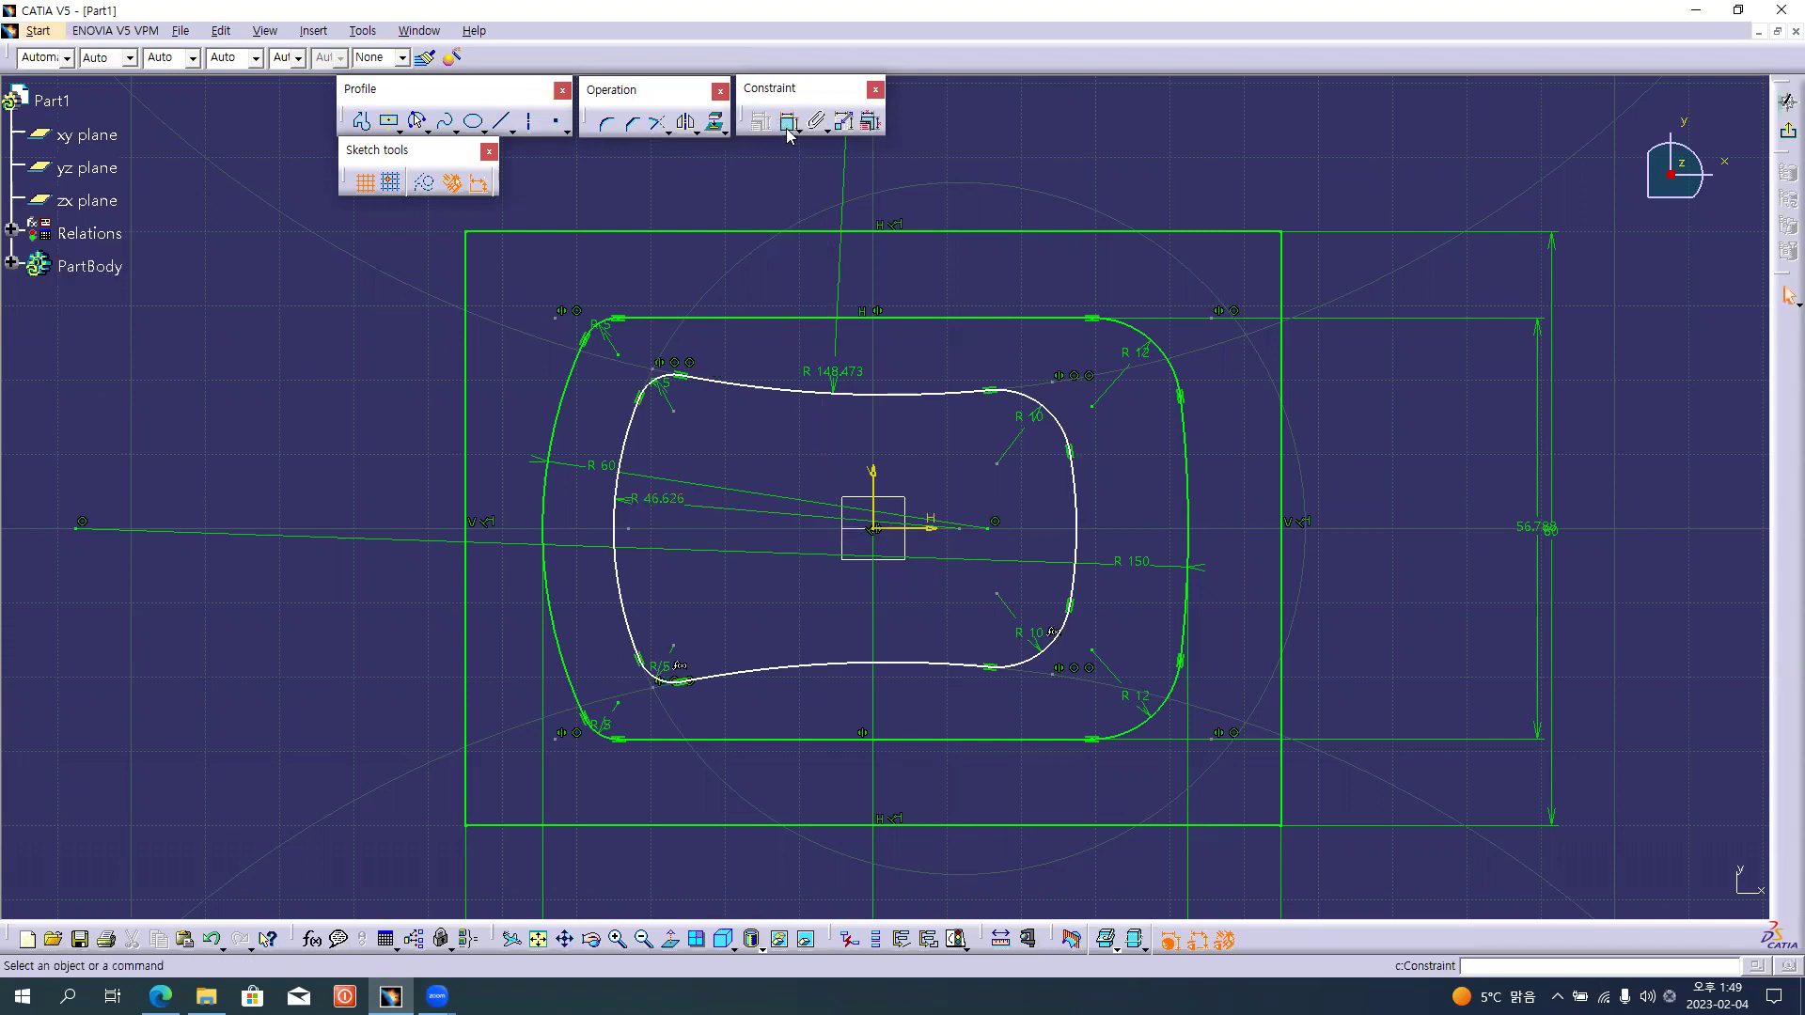
left_click(1079, 518)
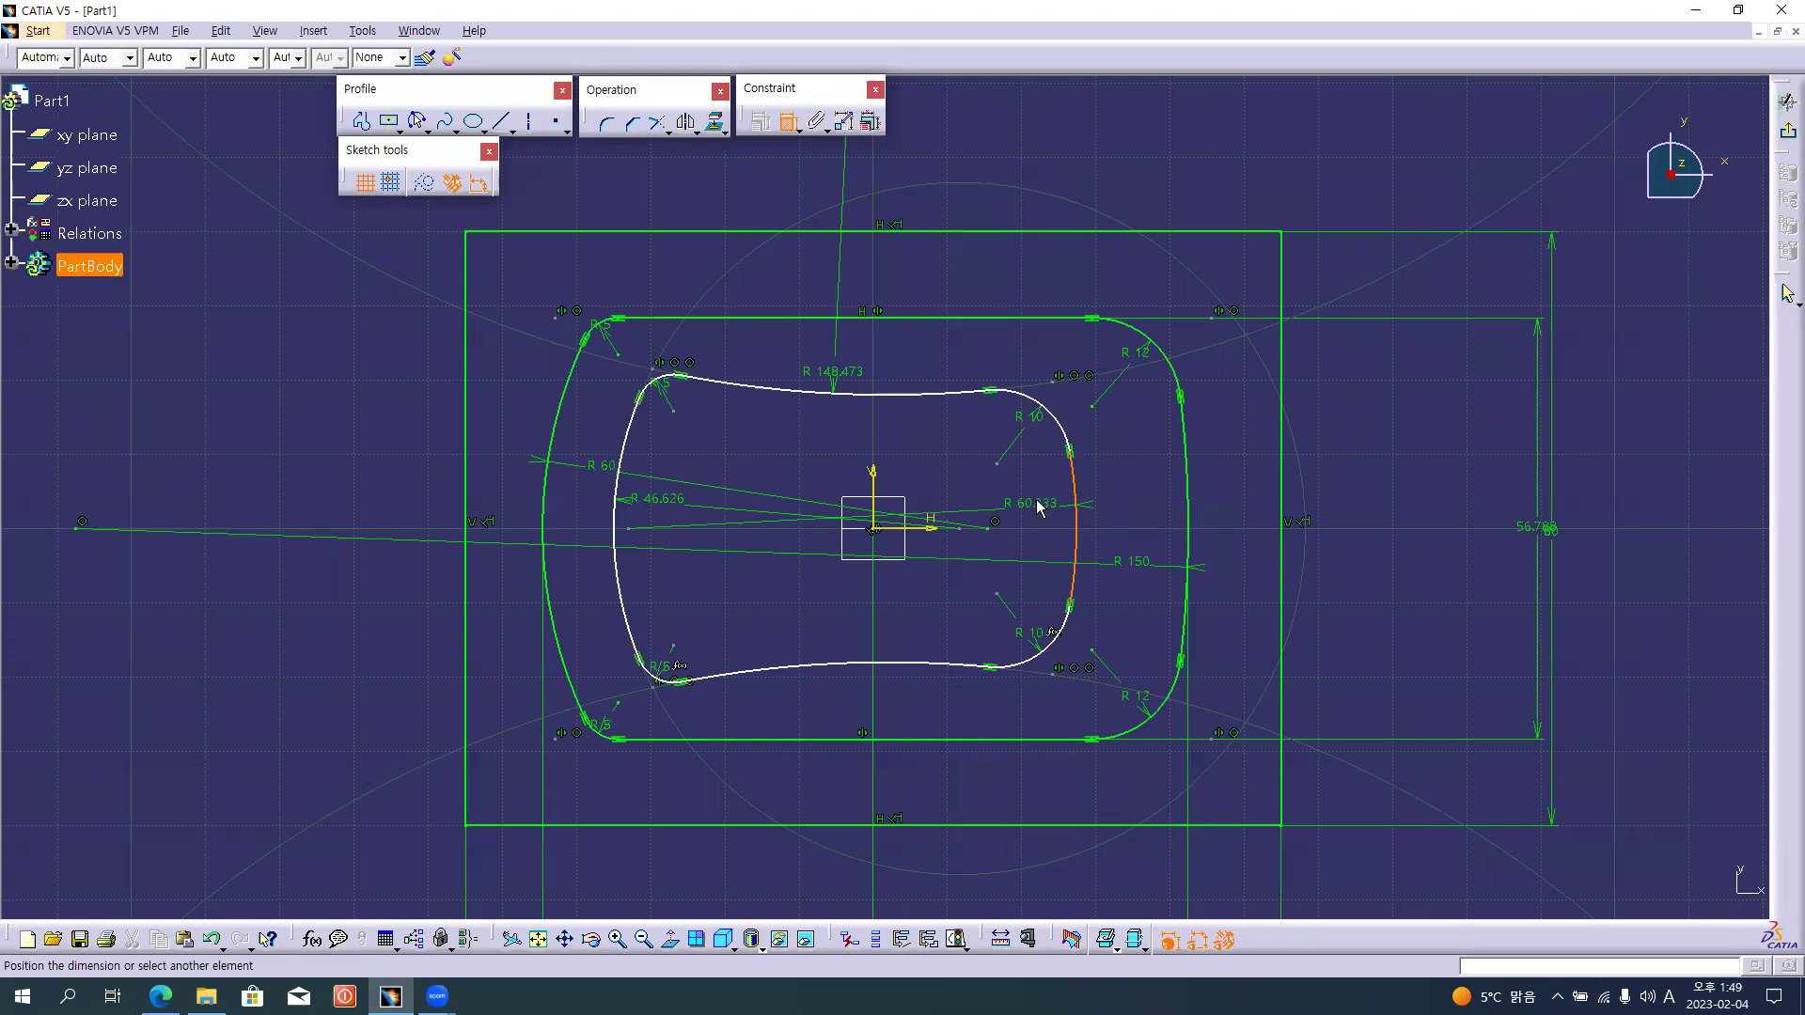
left_click(1047, 500)
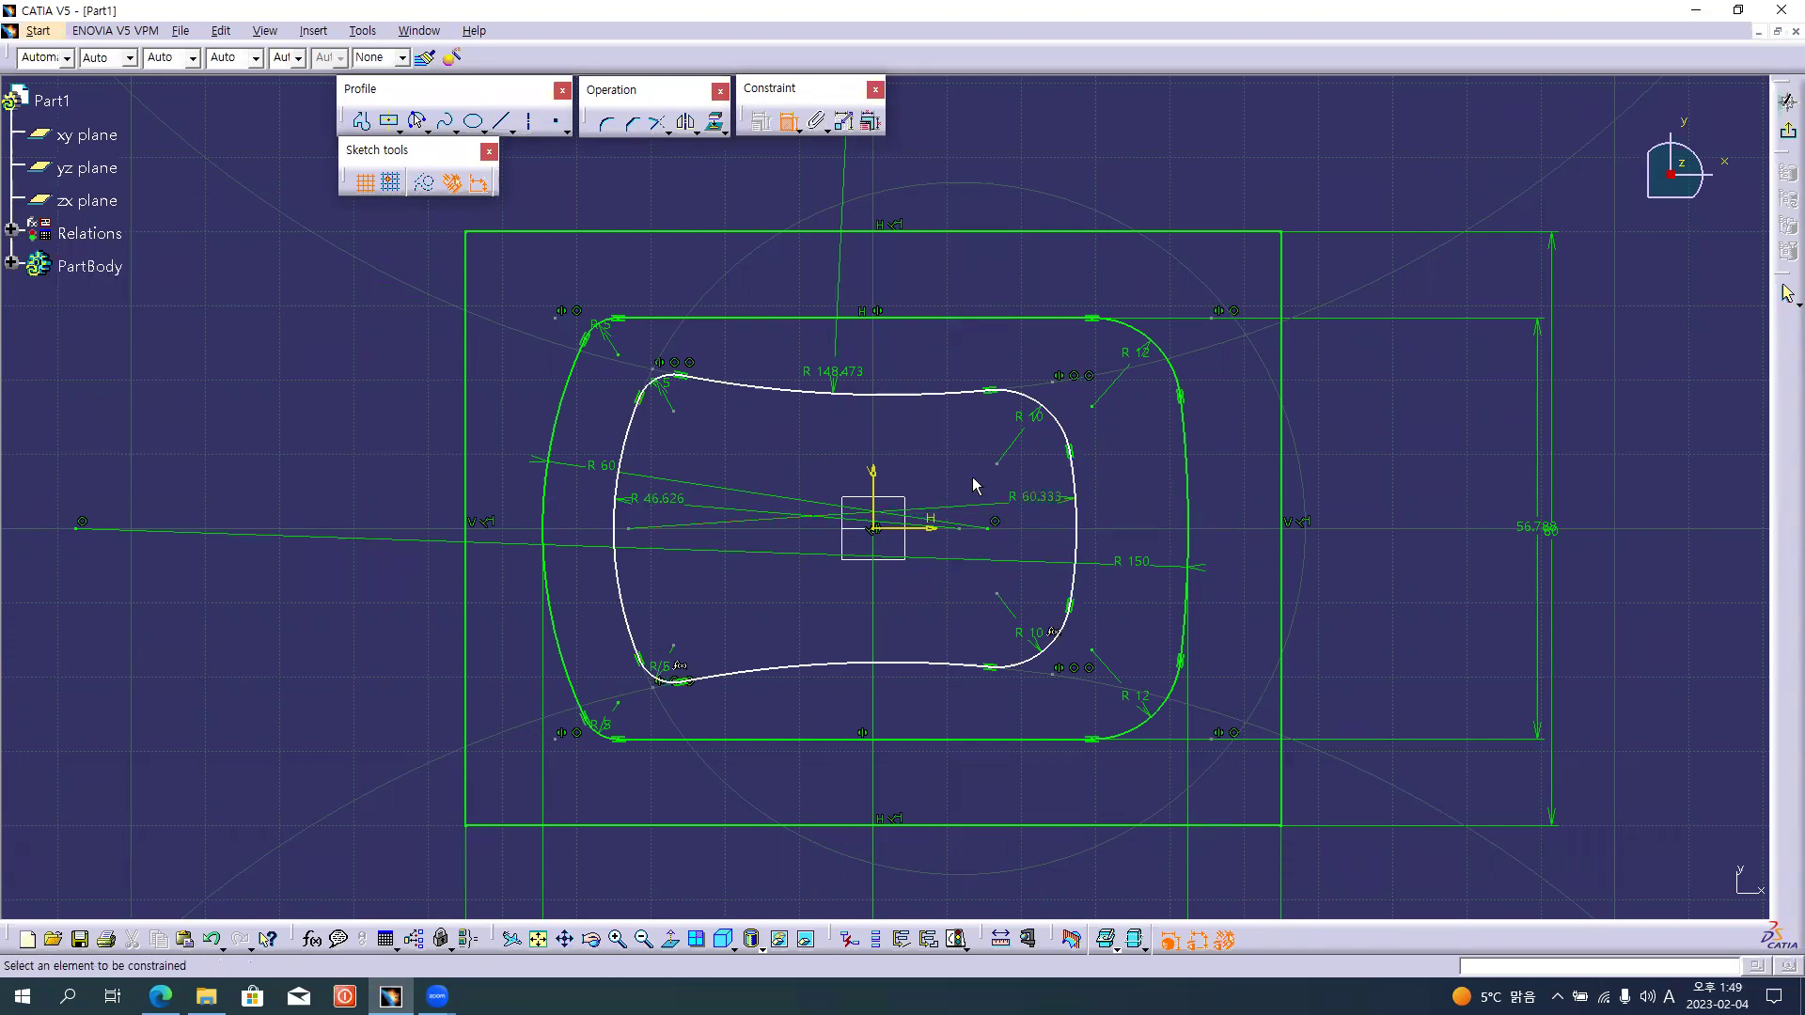
Check the drawing and dimension the vertical distance between the centres of the innermost contour's two right corner arcs.
key("alt+Tab")
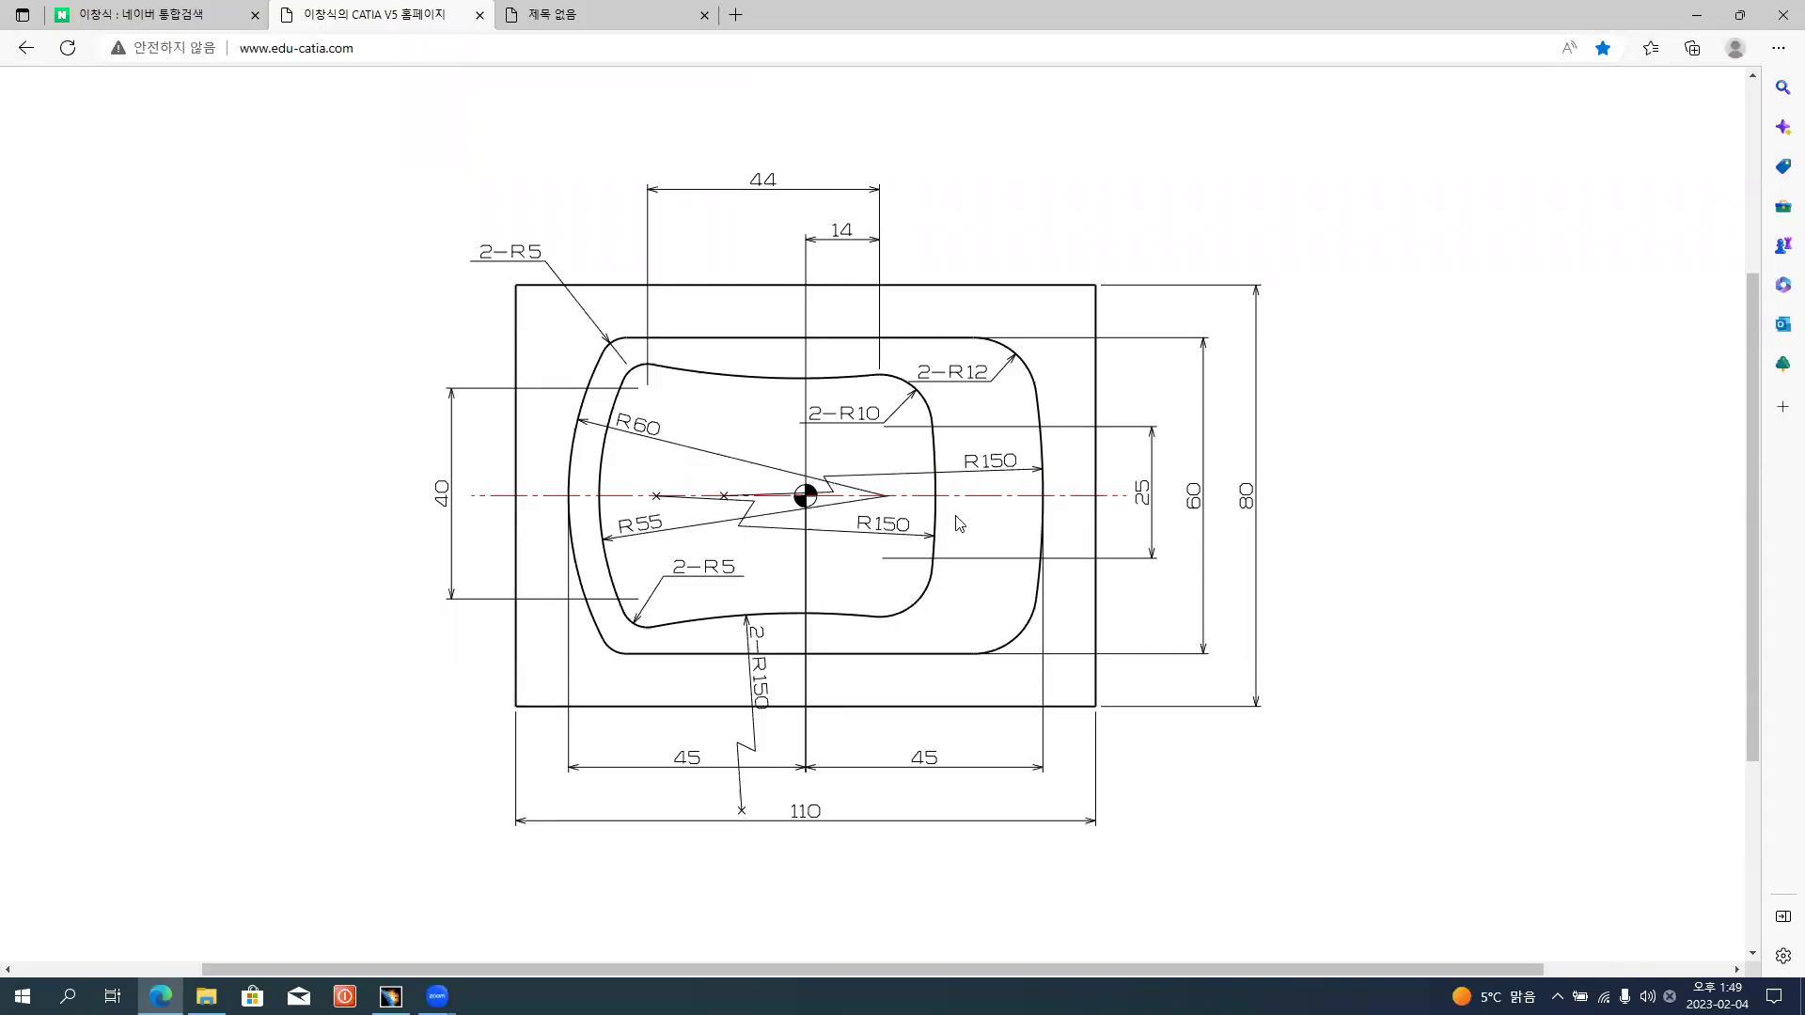
key("alt+Tab")
left_click(999, 465)
left_click(998, 595)
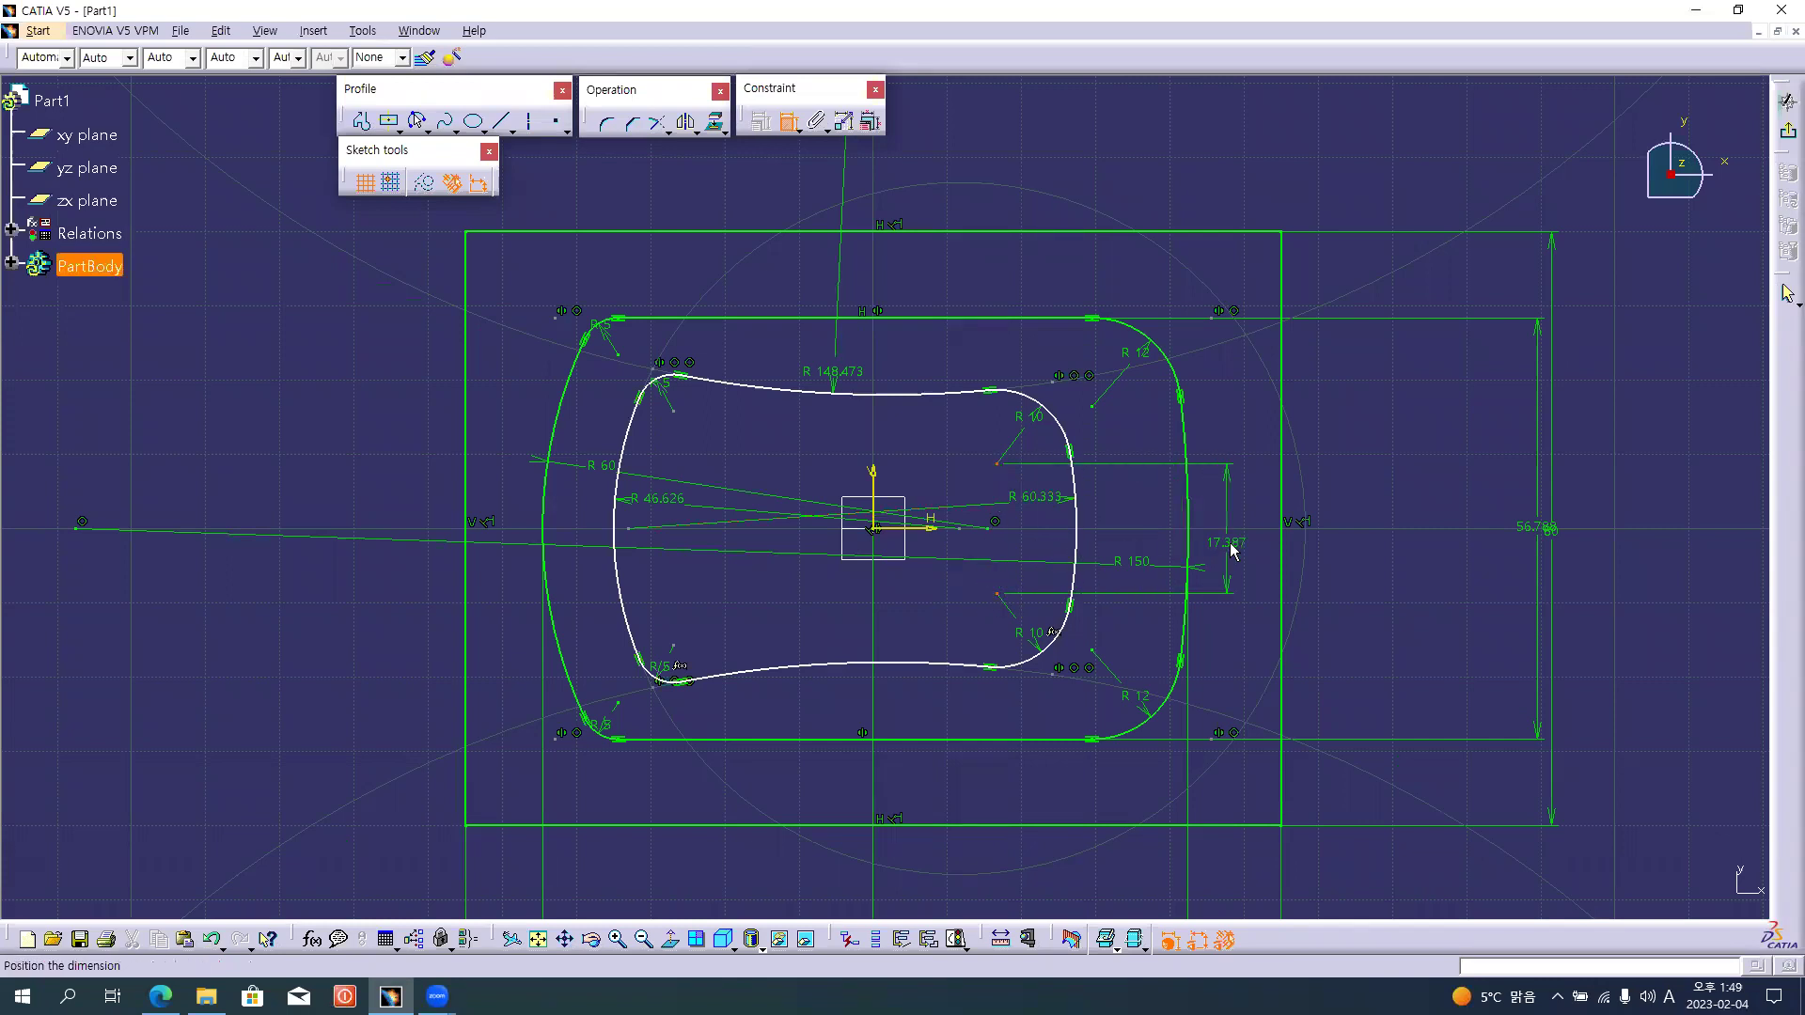
left_click(1372, 529)
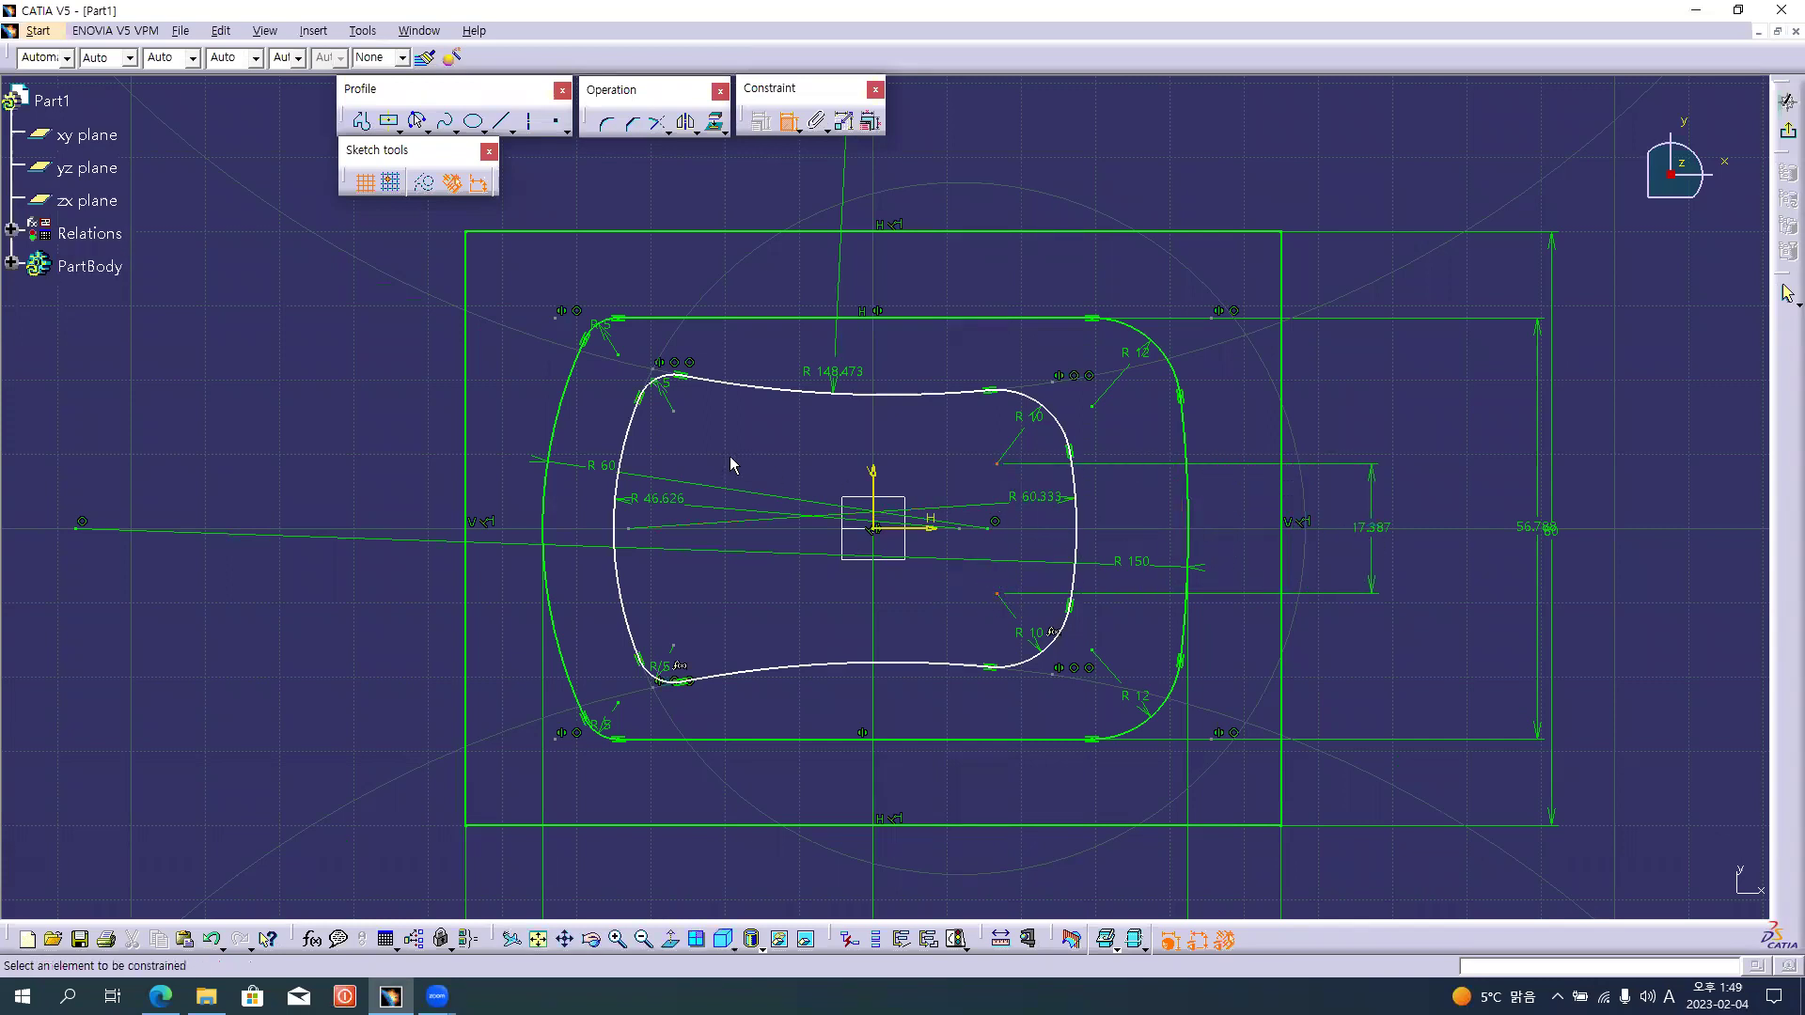
Dimension the horizontal distance between the centres of the innermost contour's upper-left and upper-right corner arcs, placing it above the outer rectangle.
left_click(673, 410)
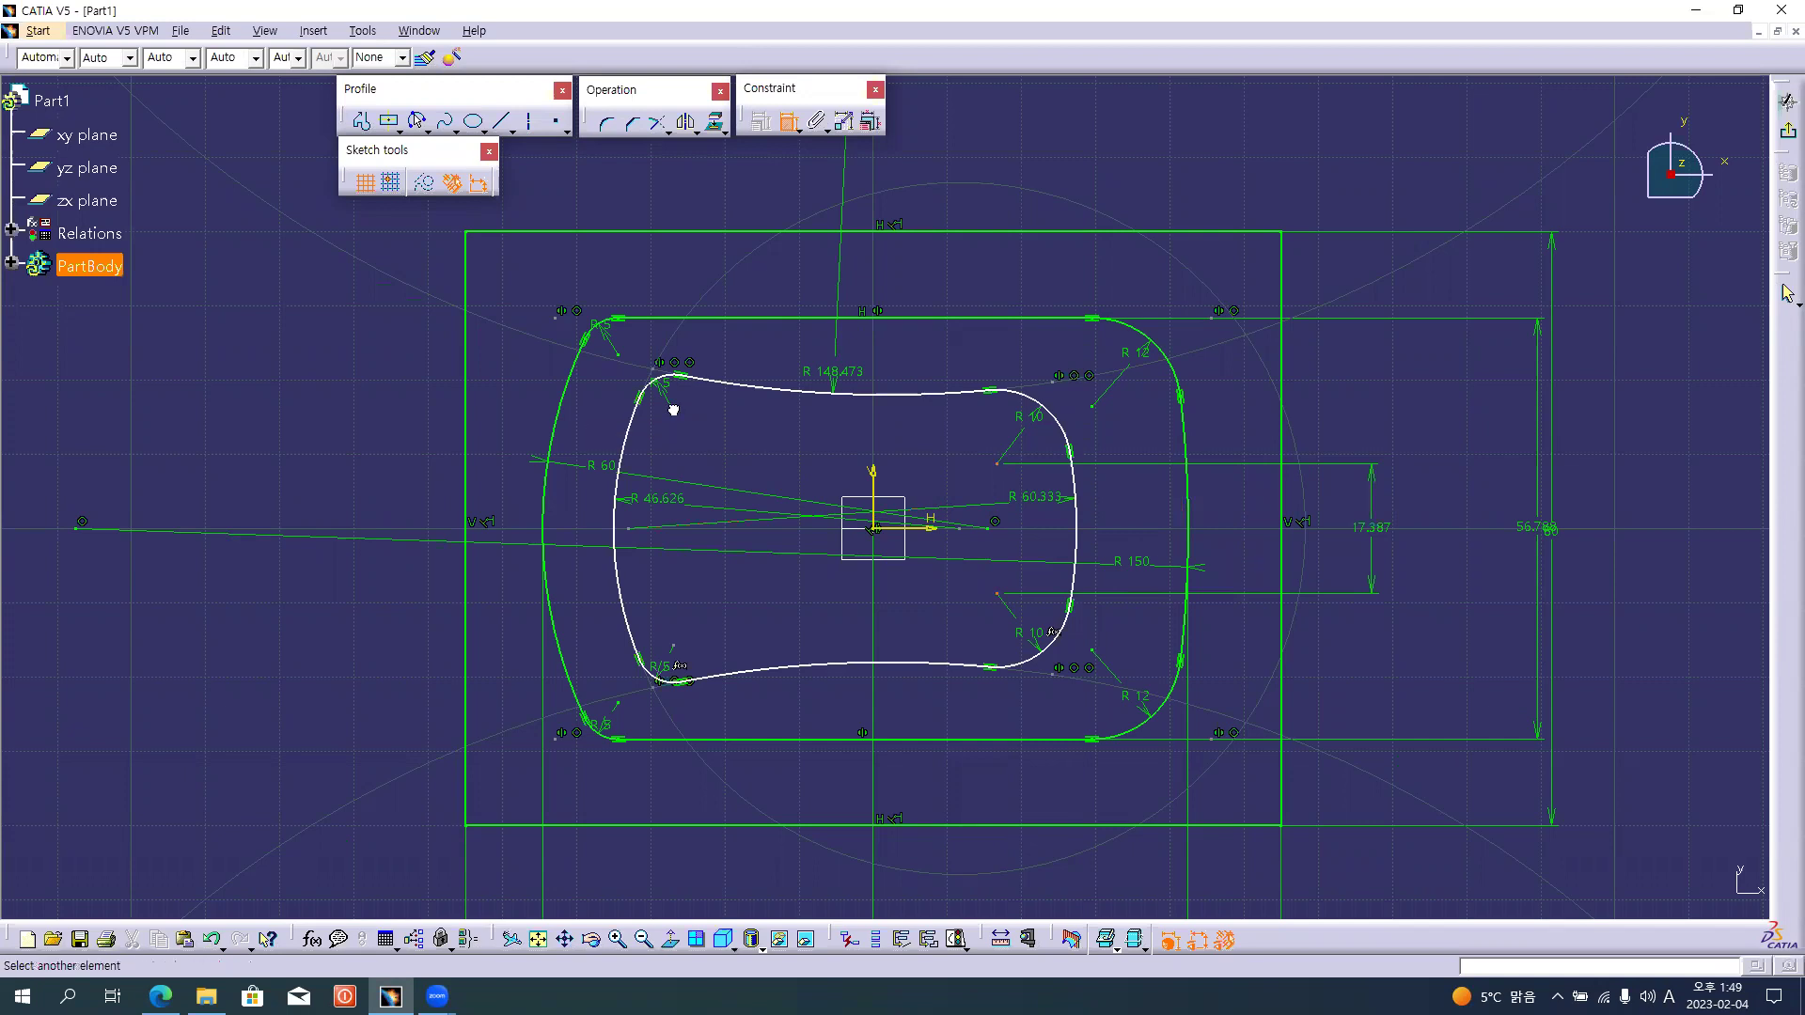
left_click(997, 467)
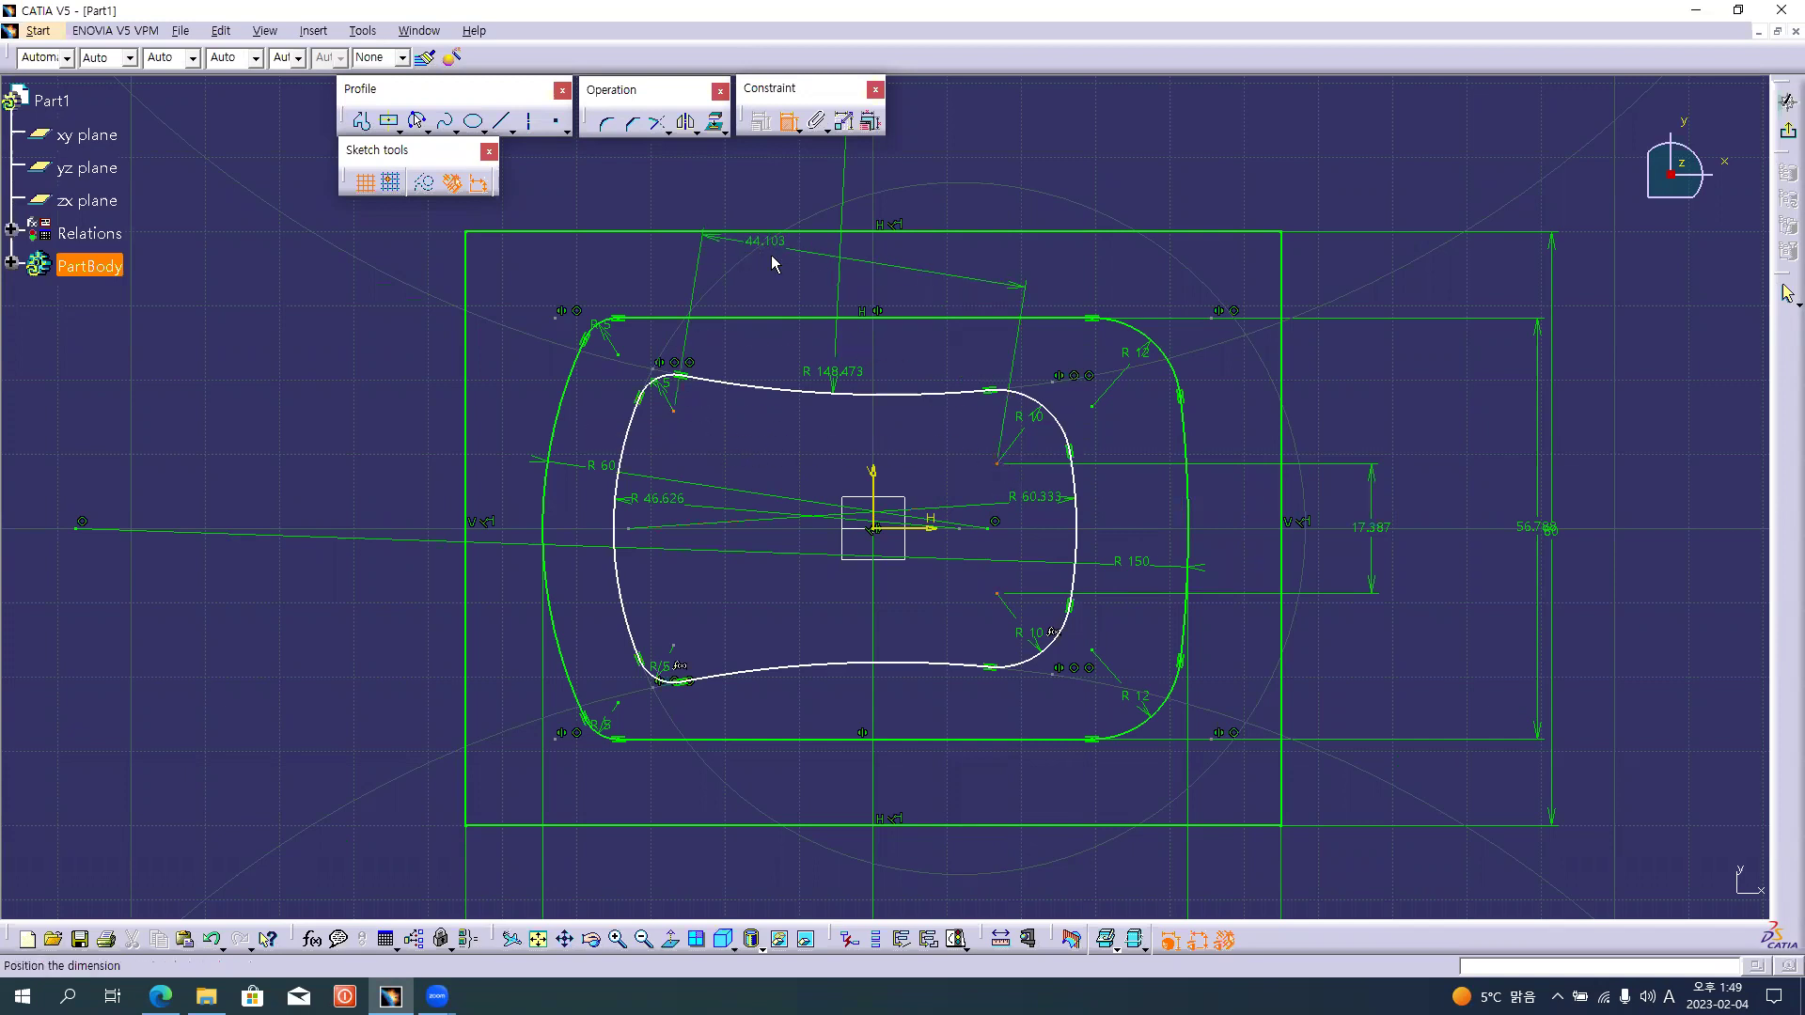
middle_click_drag(765, 256, 796, 473)
key("alt+Tab")
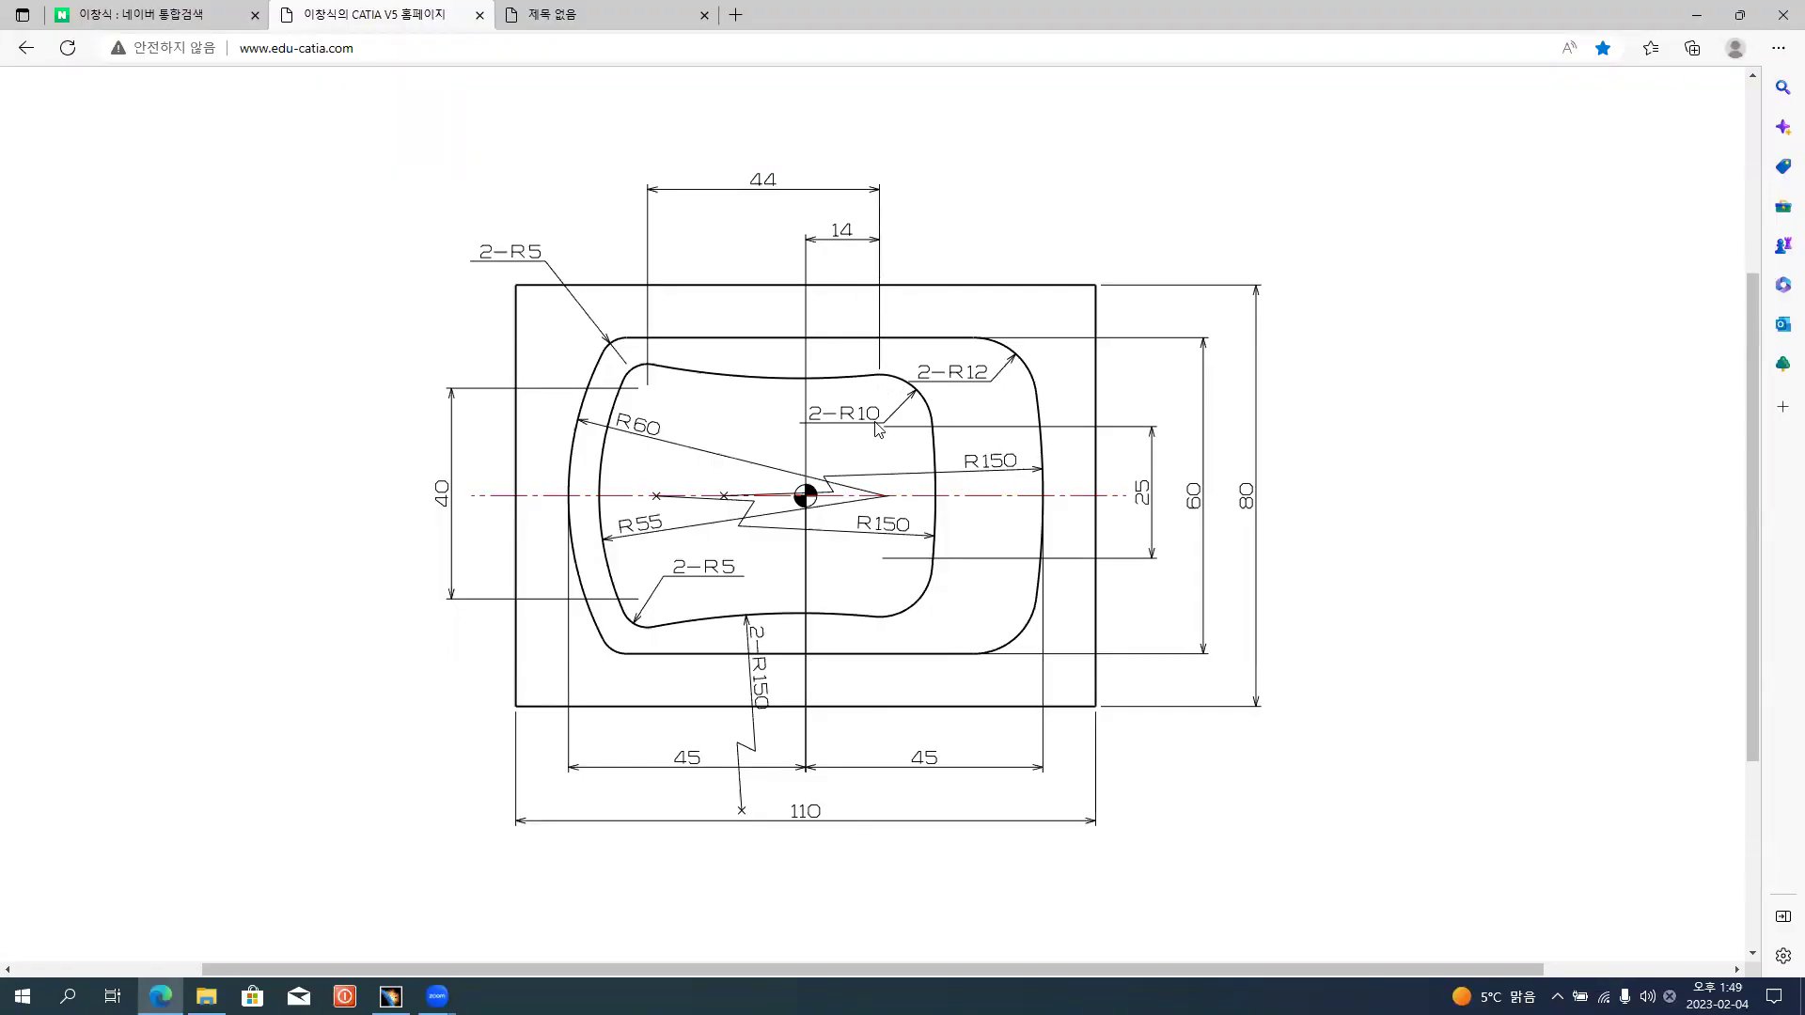
key("alt+Tab")
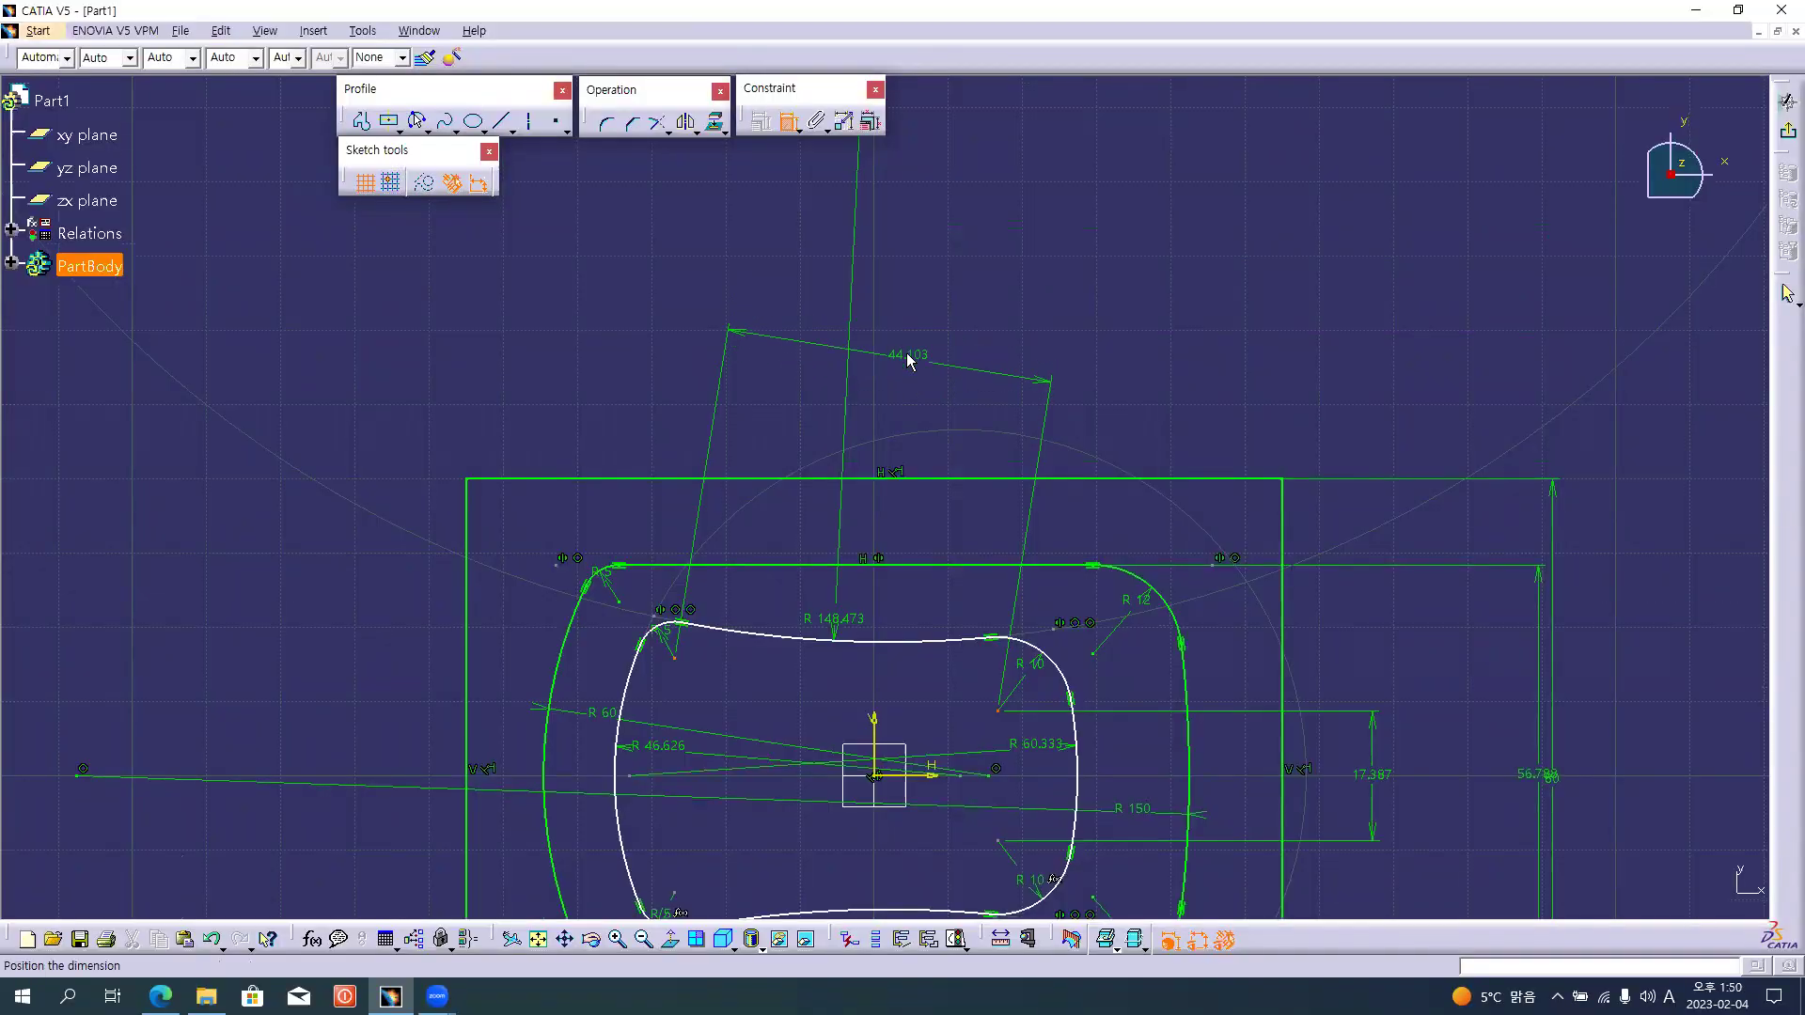
right_click(909, 361)
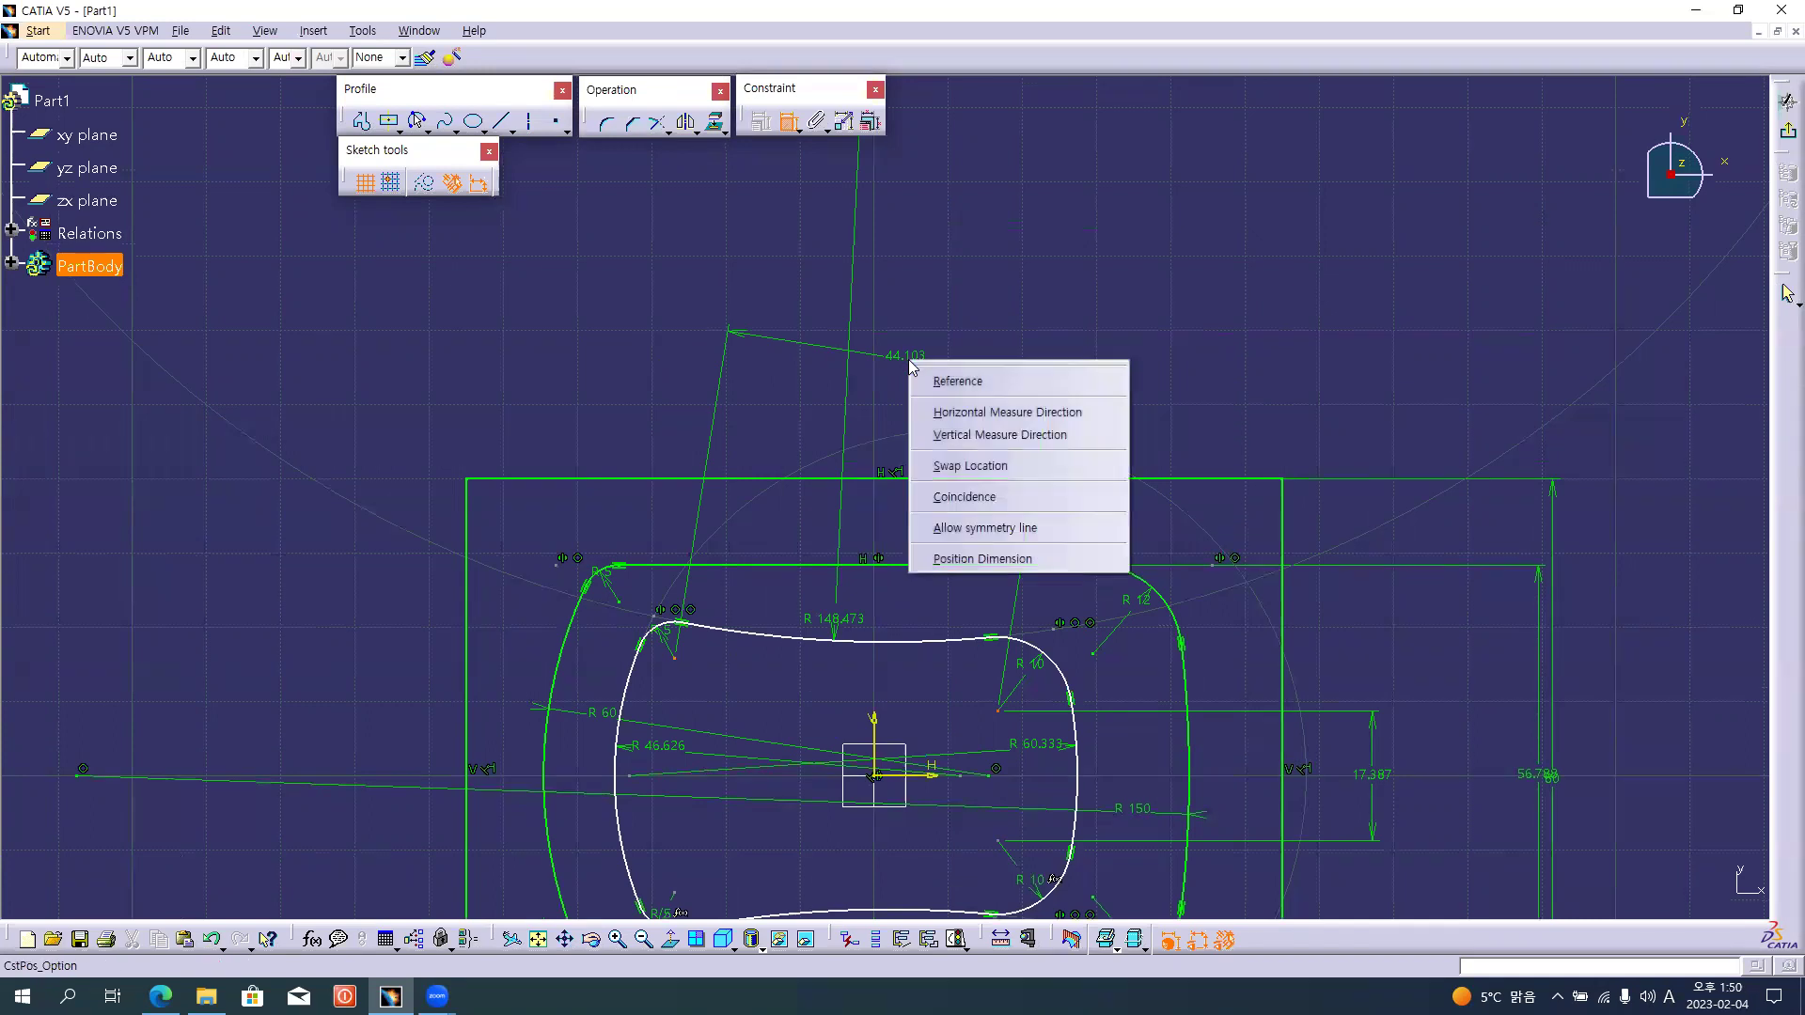
left_click(1007, 417)
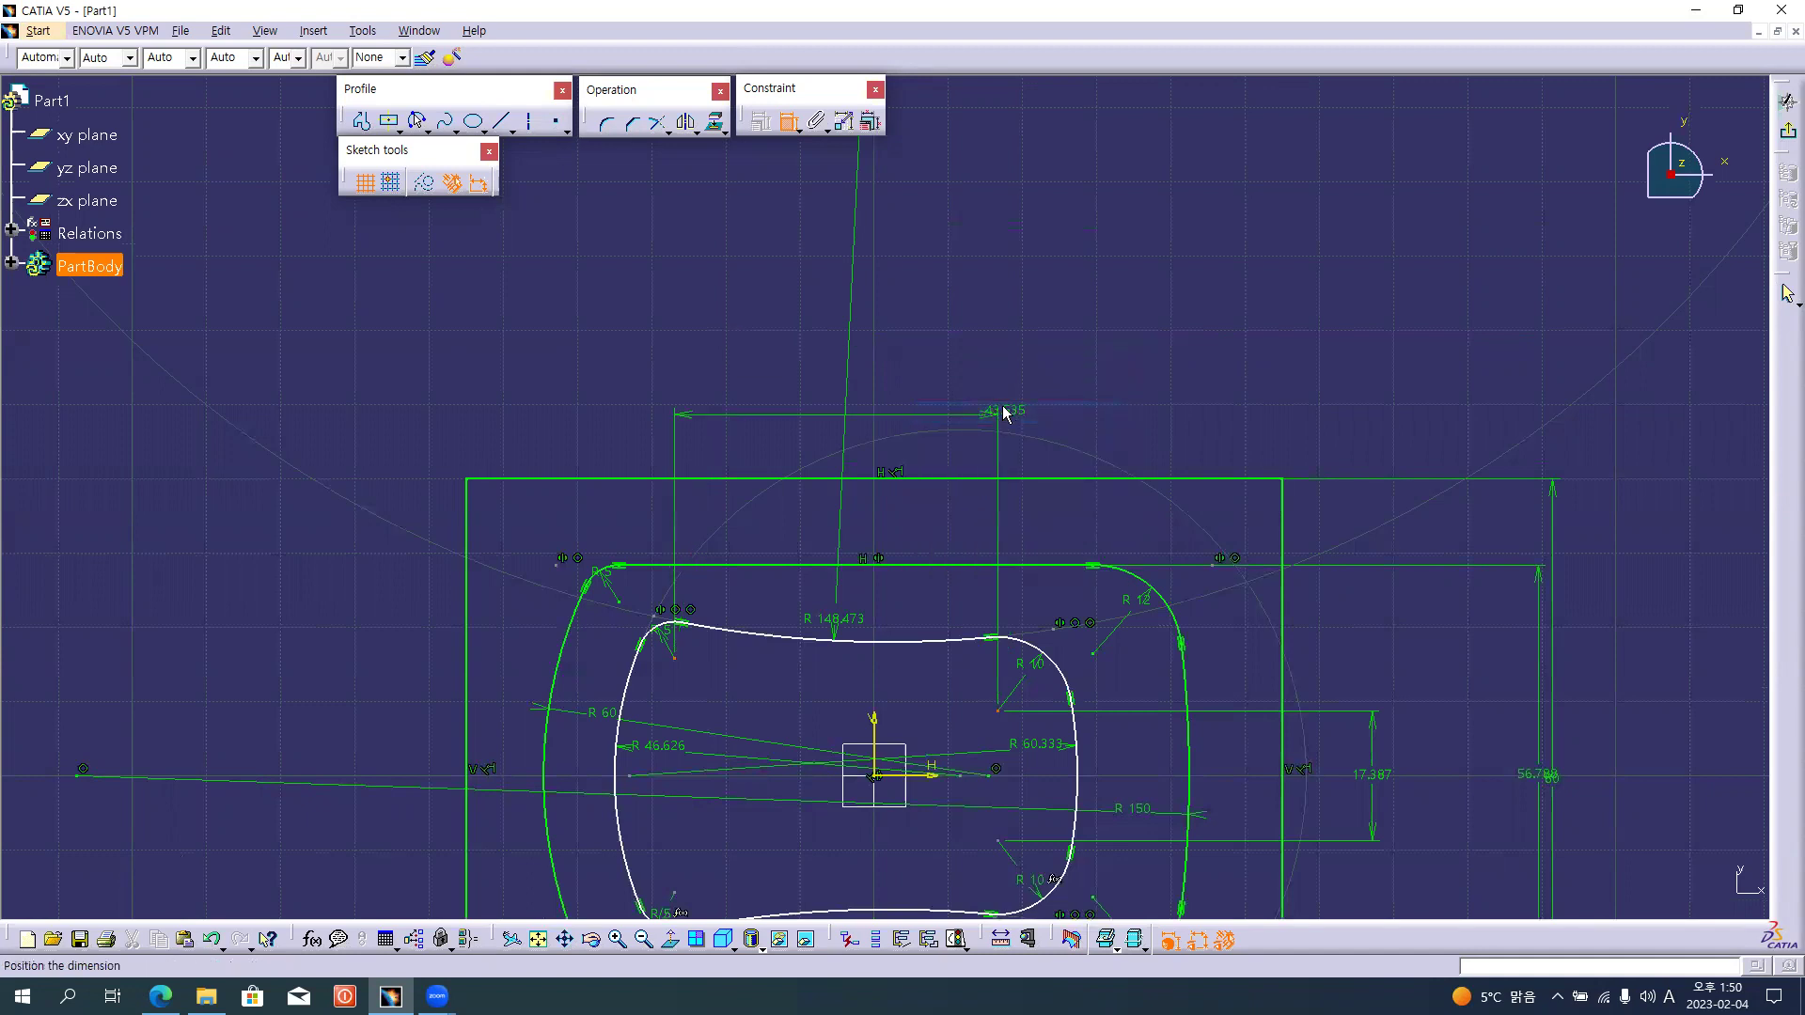
left_click(830, 351)
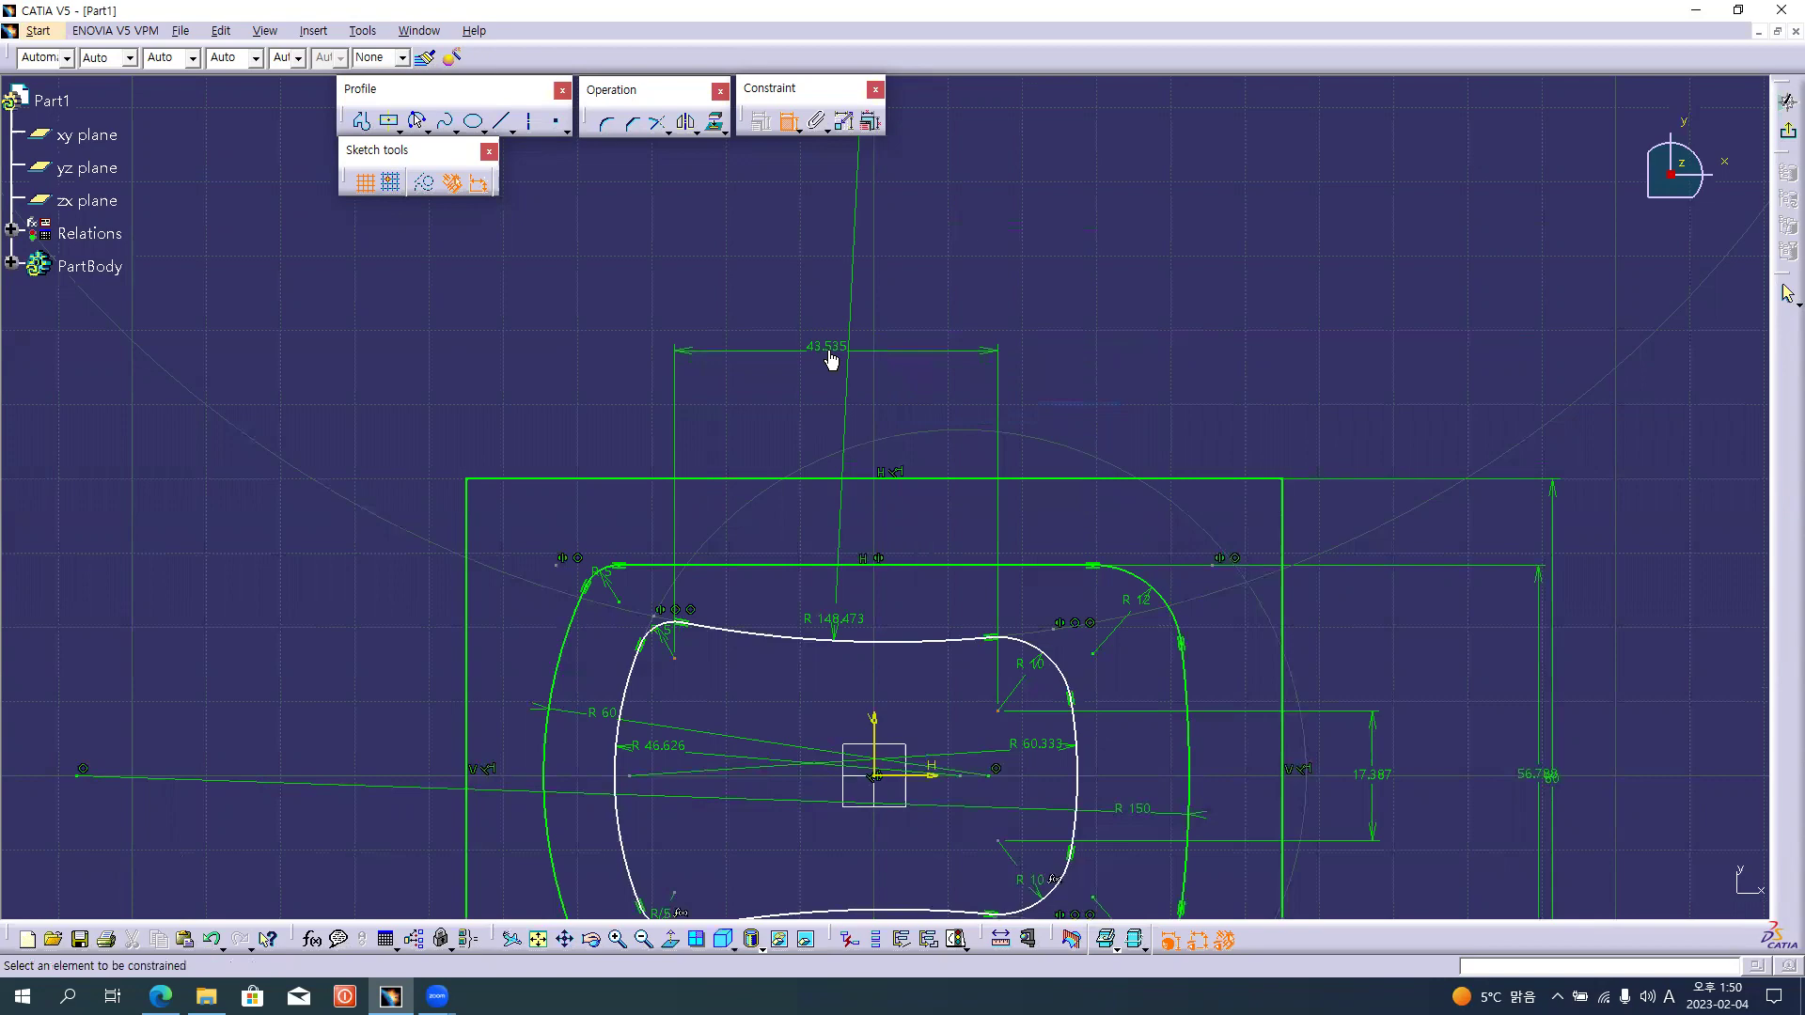
Check the drawing and dimension the horizontal distance from the vertical axis to the centre of the innermost contour's upper-right corner arc.
key("alt+Tab")
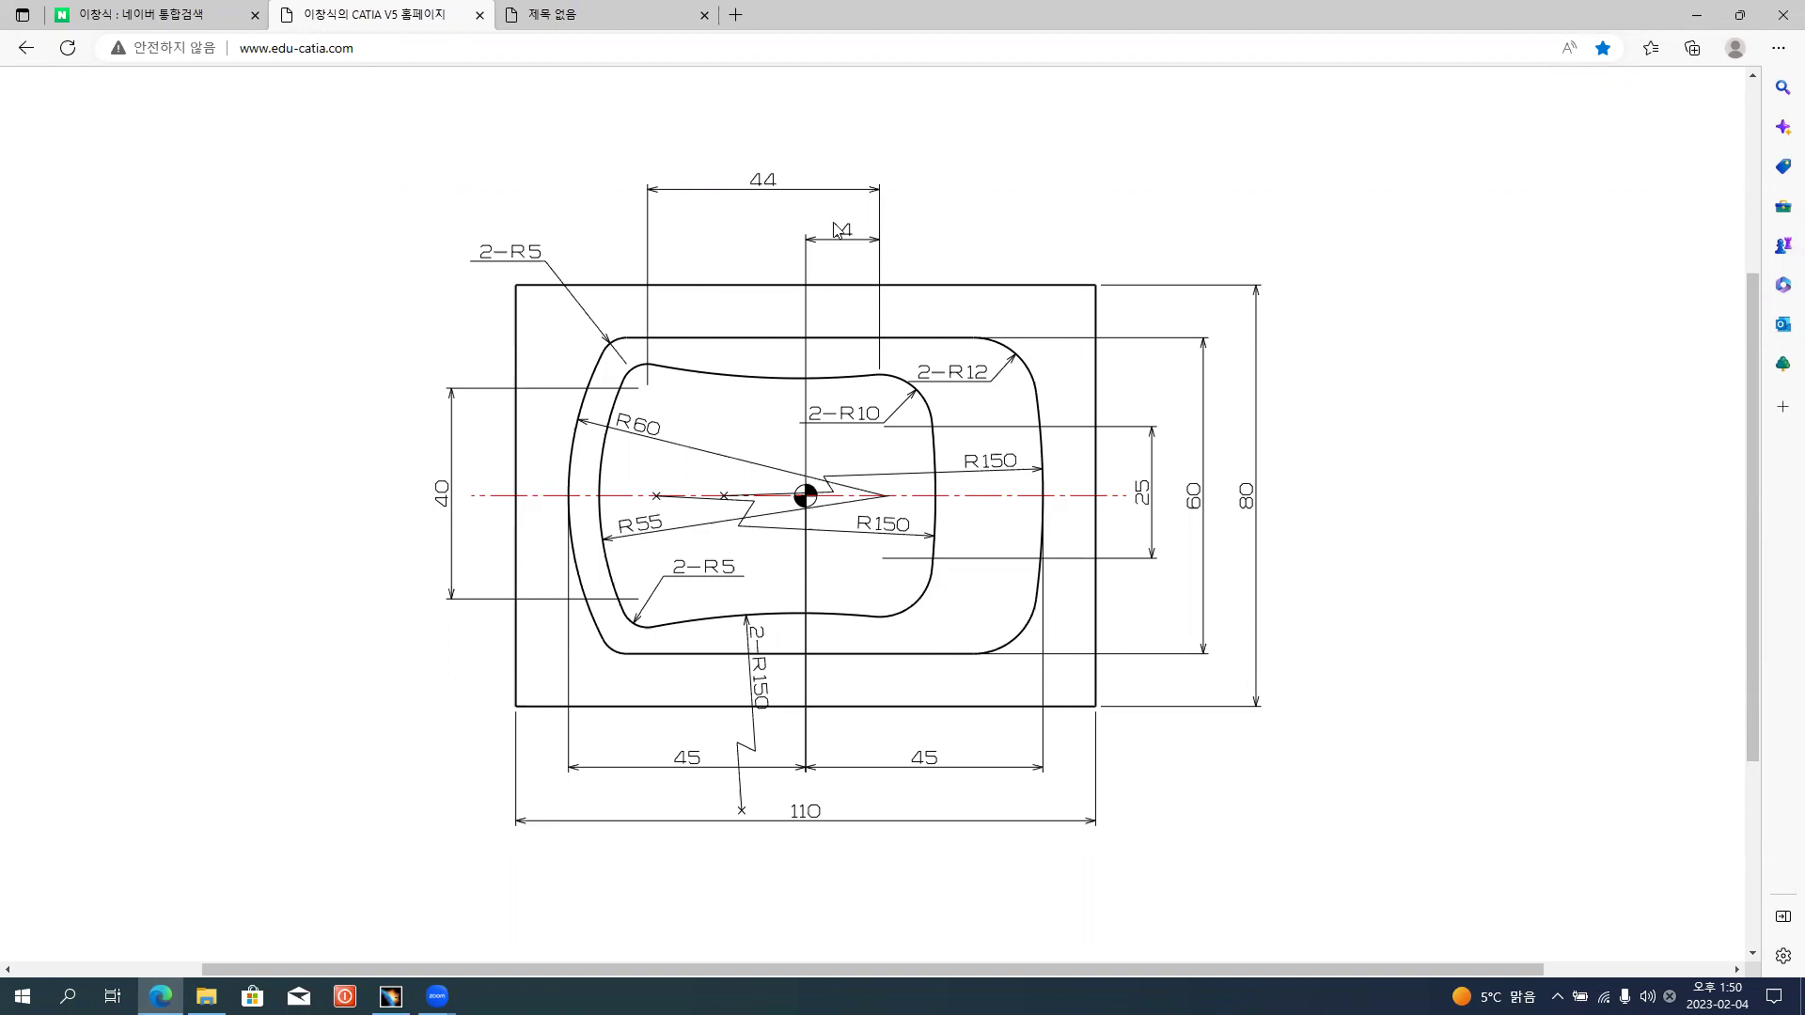
key("alt+Tab")
left_click(872, 717)
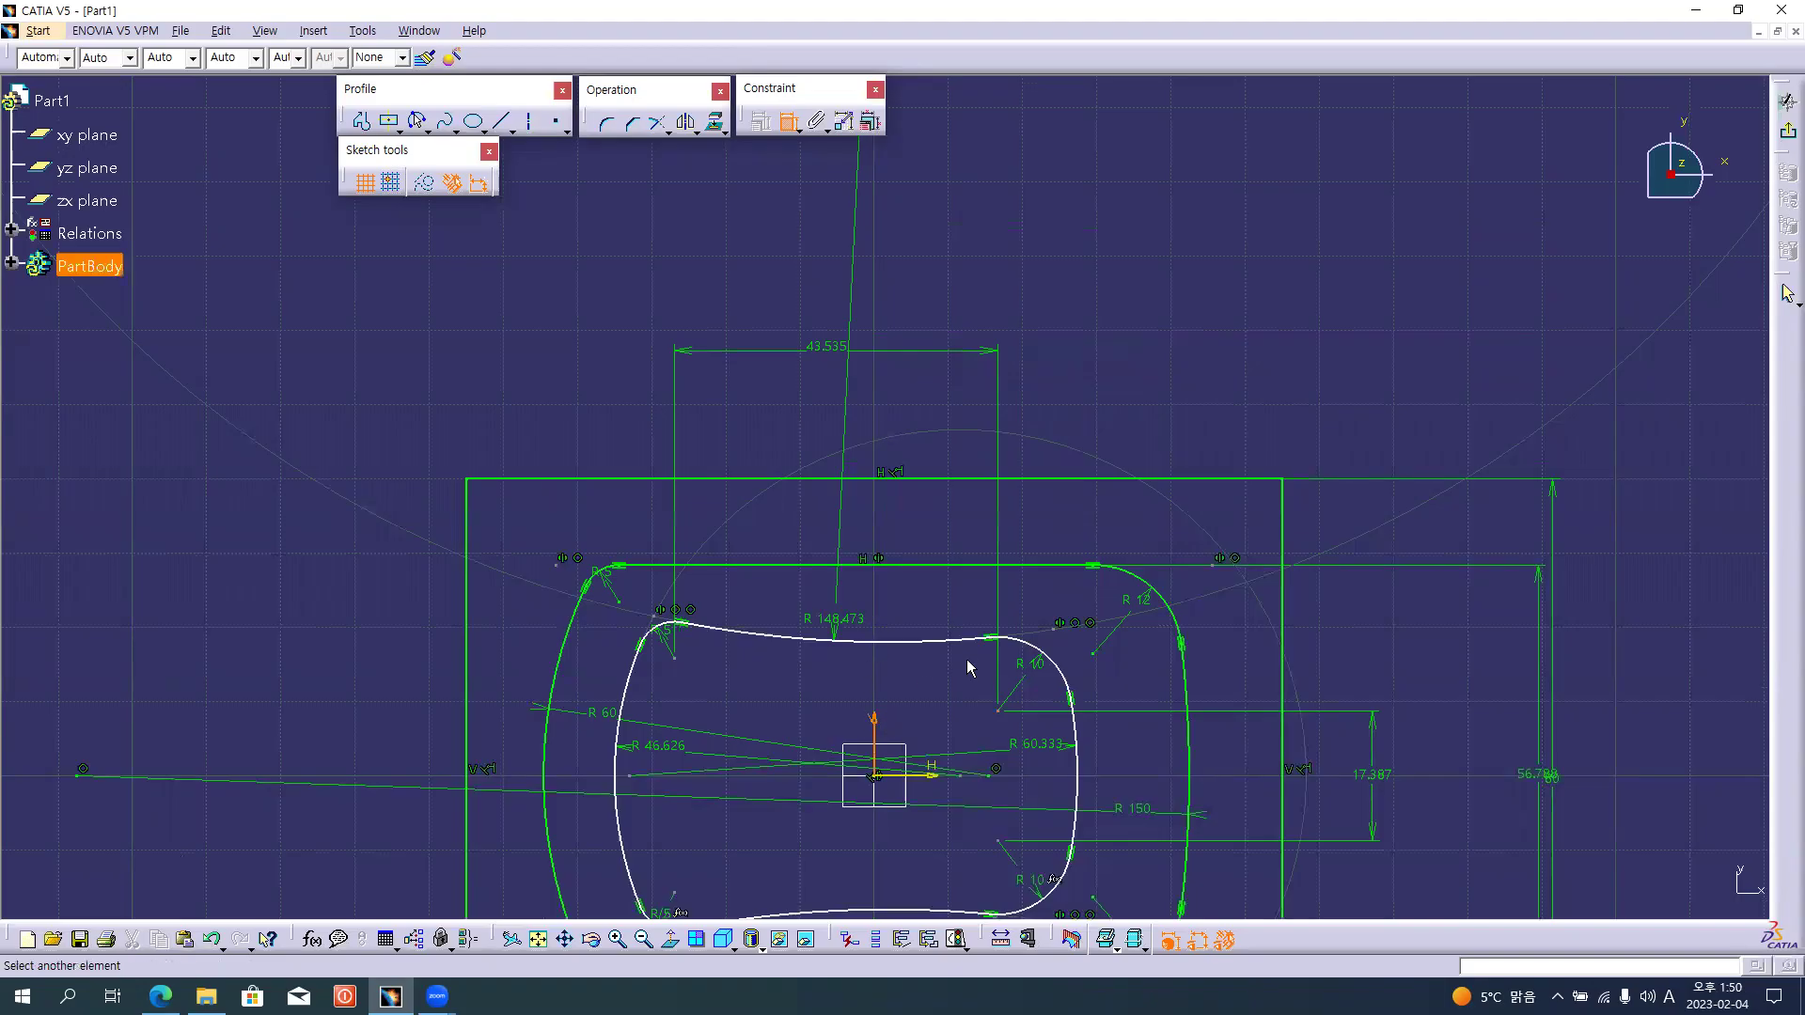
left_click(994, 703)
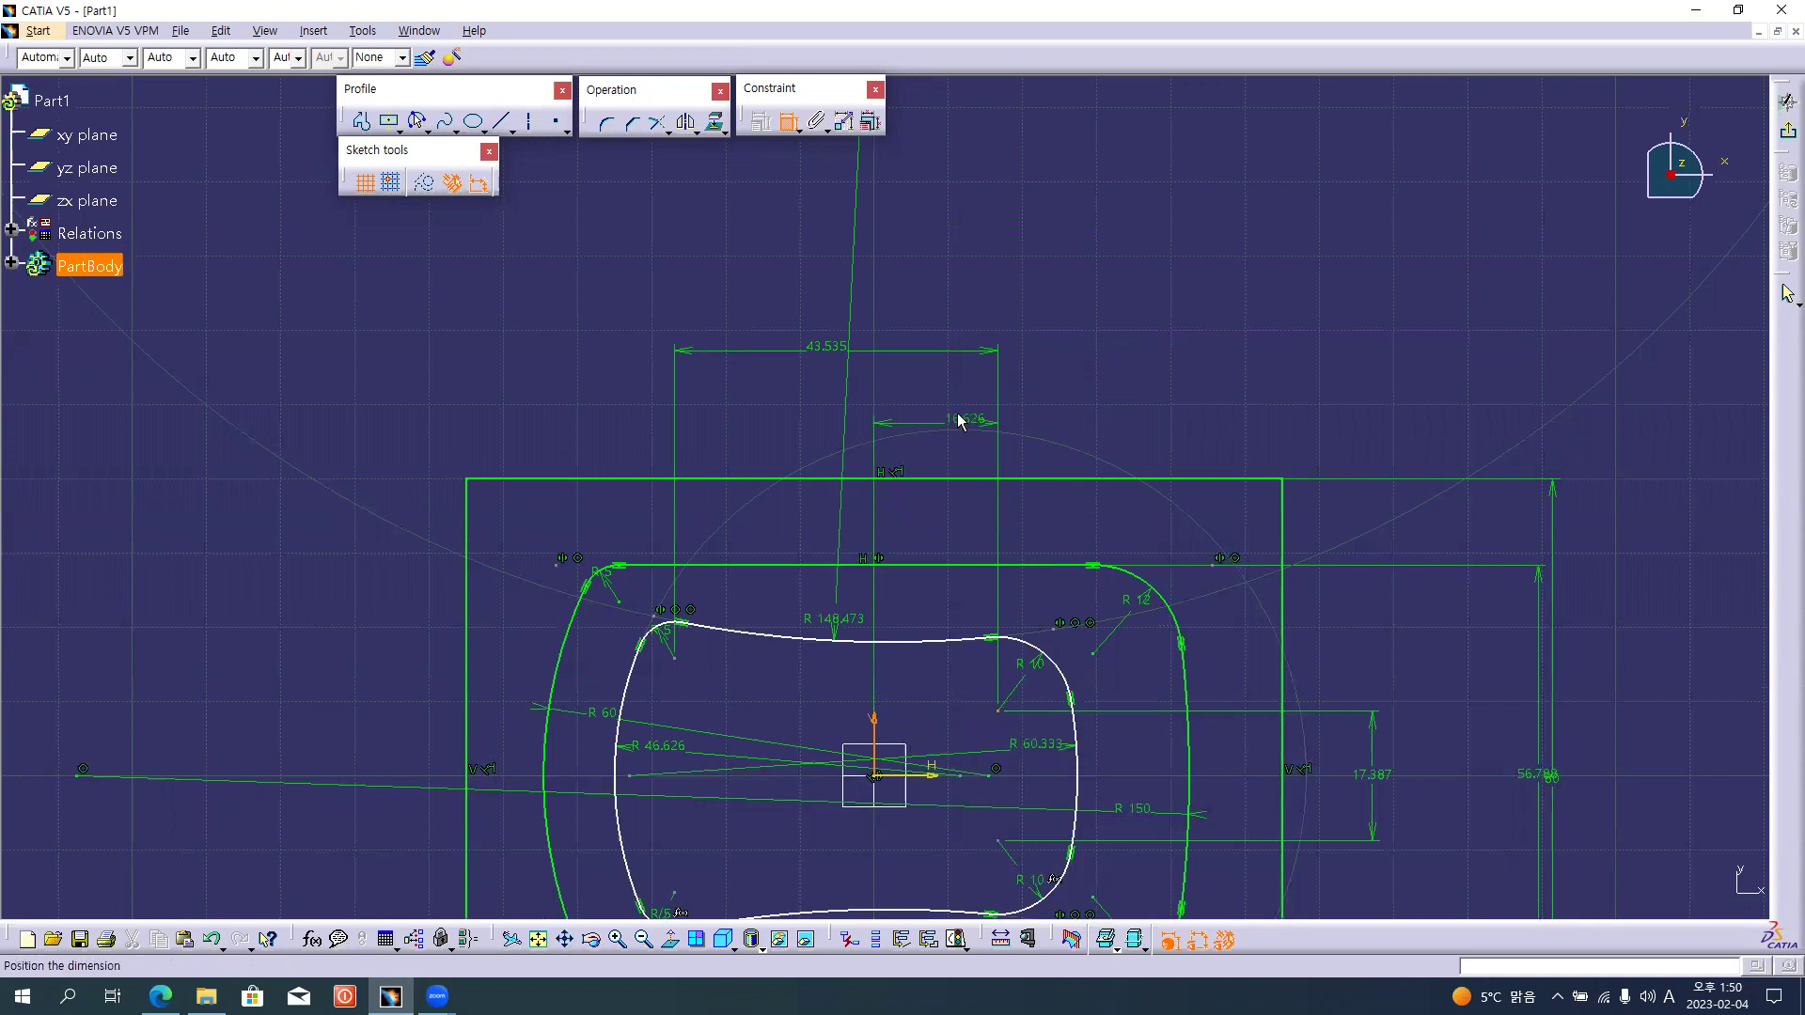
left_click(935, 412)
mouse_move(1092, 500)
middle_mouse_down()
mouse_move(1087, 346)
mouse_move(1002, 327)
middle_mouse_up()
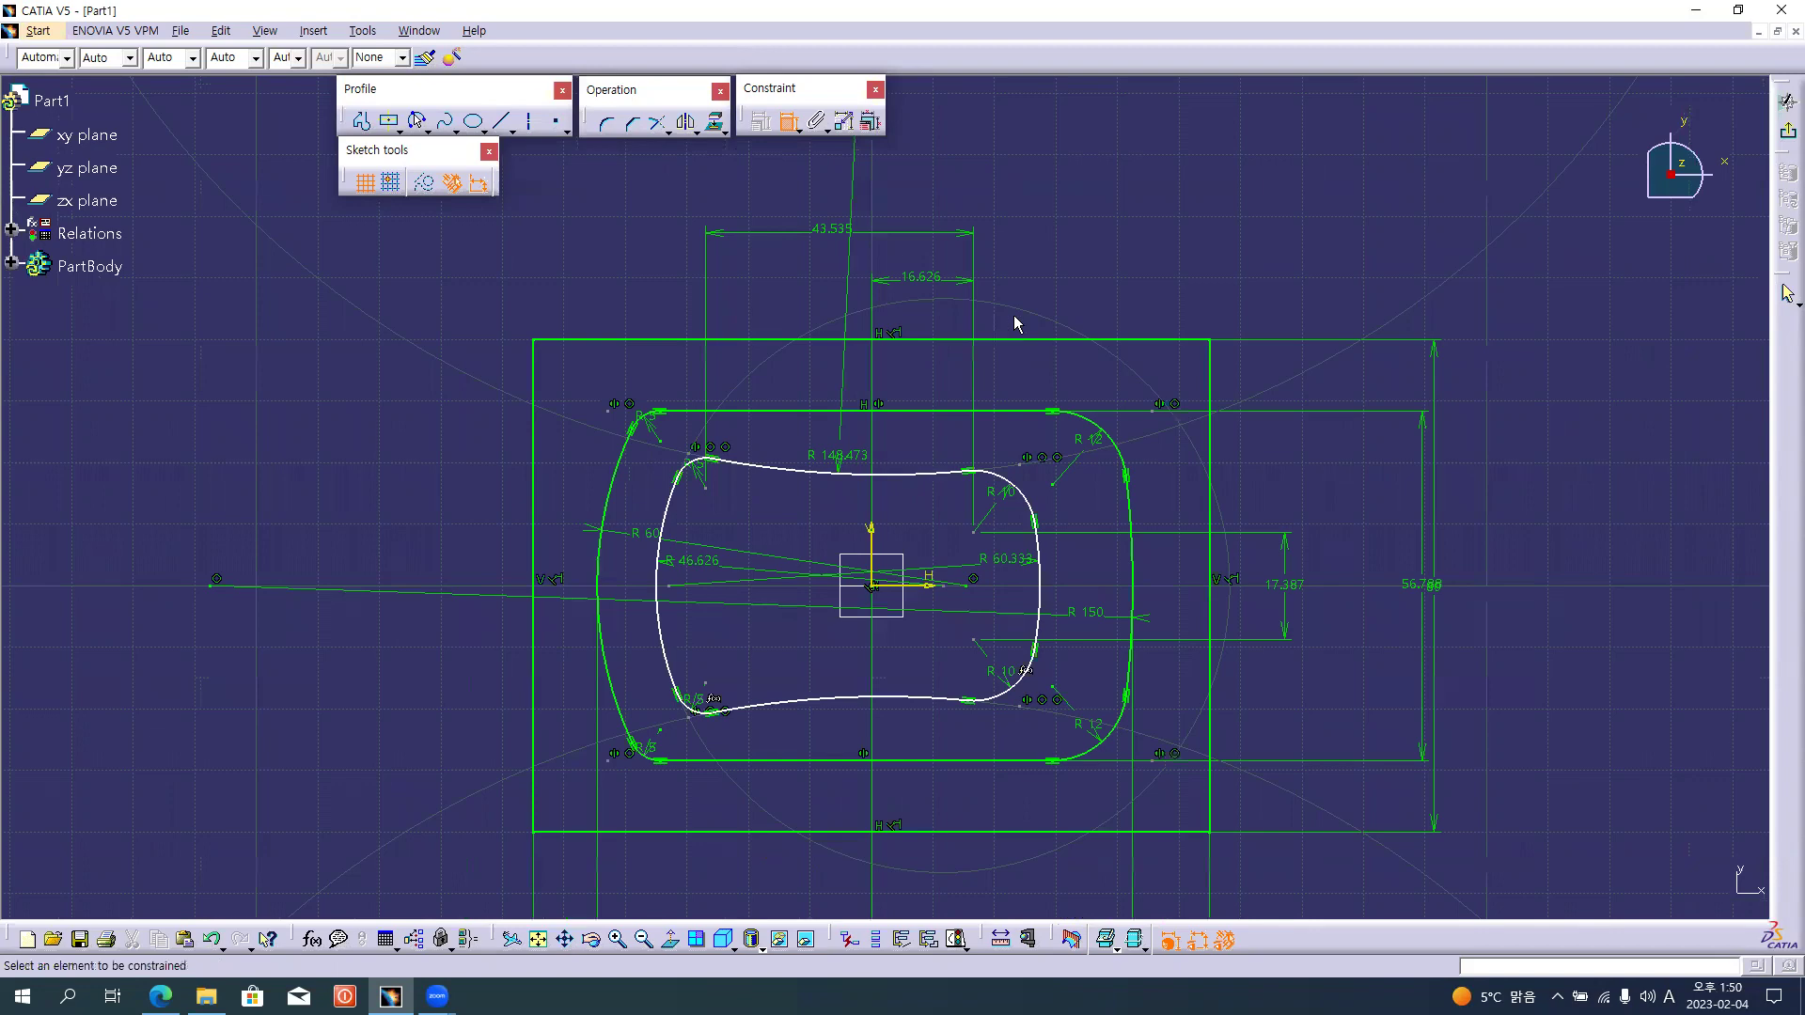
key("alt+Tab")
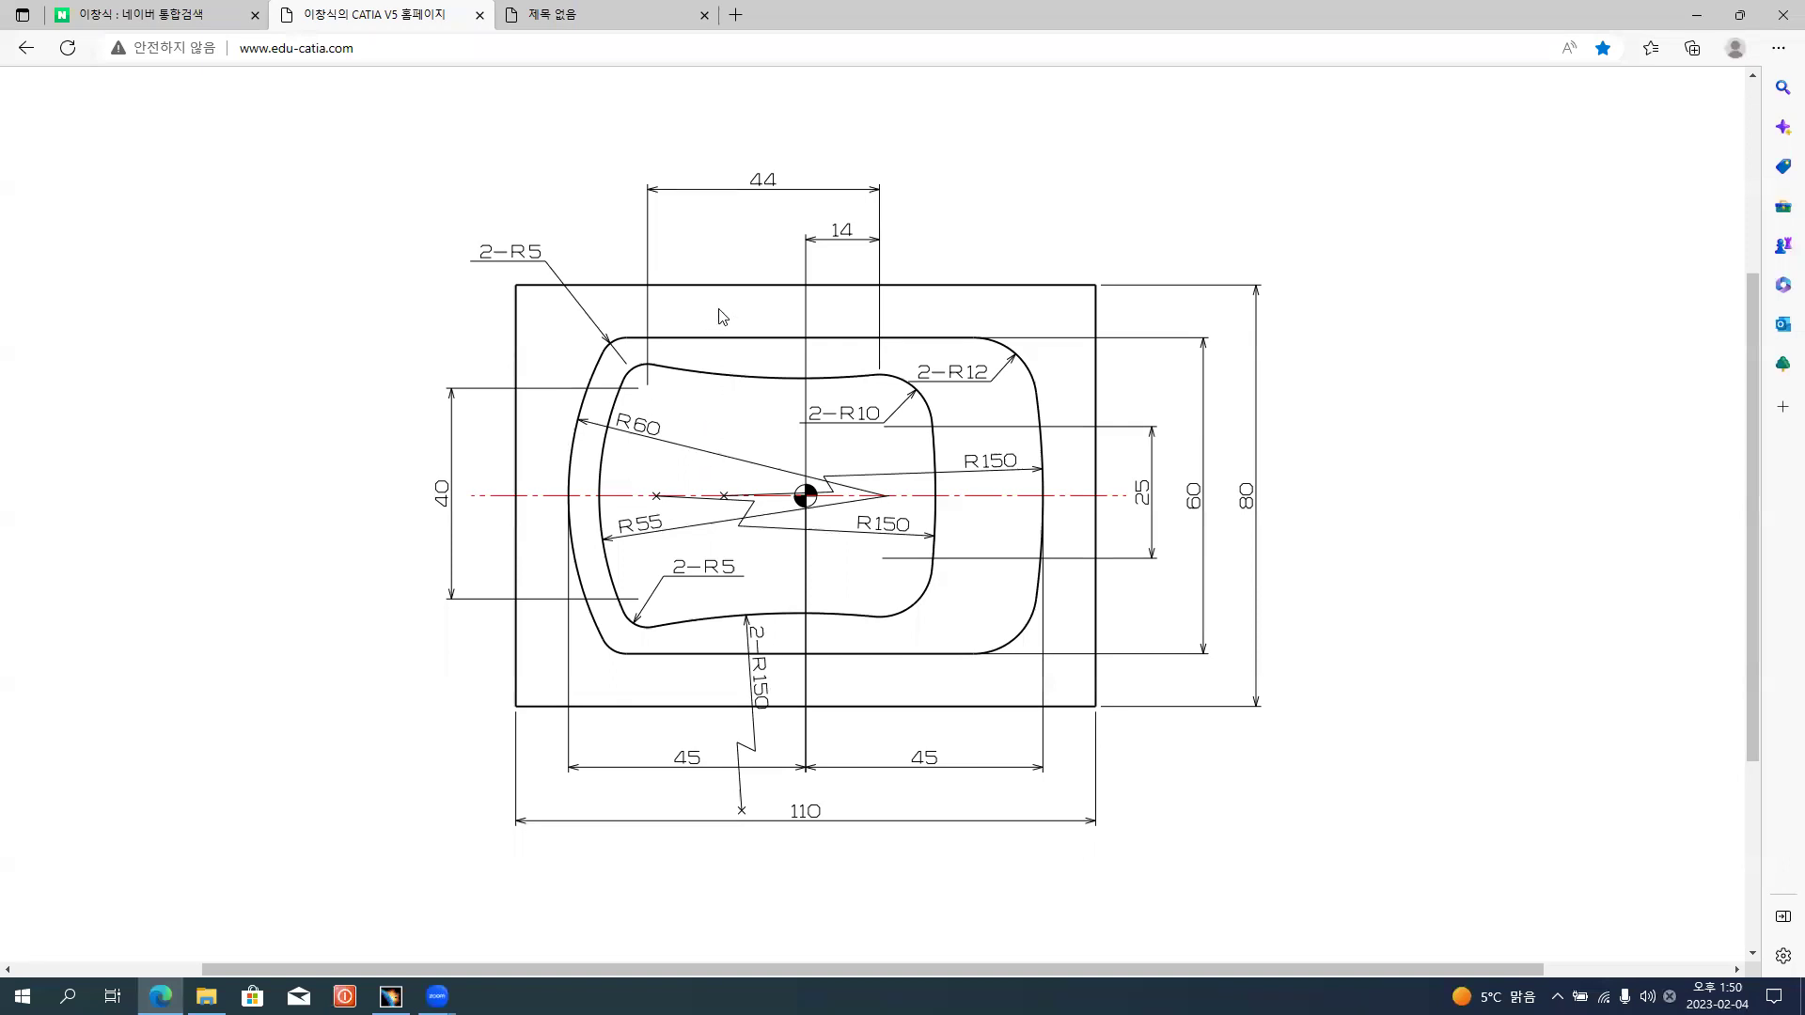
key("alt+Tab")
left_click(788, 122)
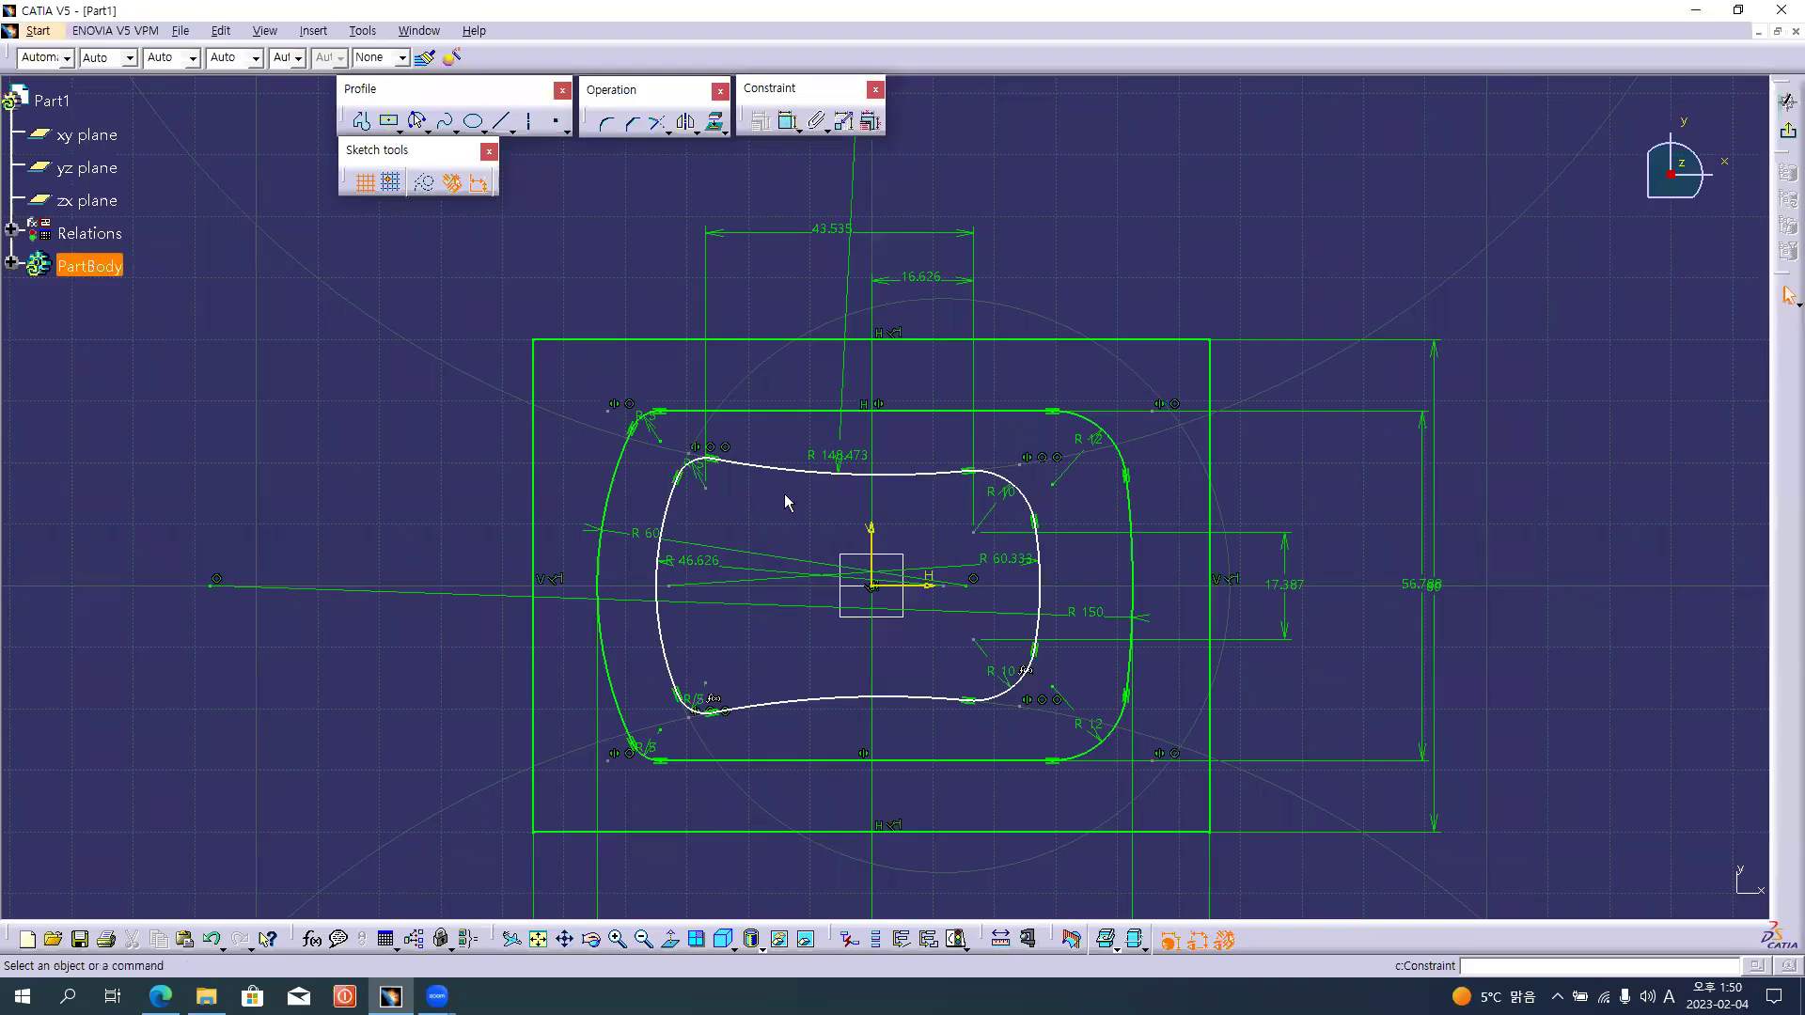
left_click(720, 494)
mouse_move(720, 493)
left_mouse_down()
mouse_move(717, 476)
mouse_move(705, 508)
mouse_move(712, 490)
left_mouse_up()
key("alt+Tab")
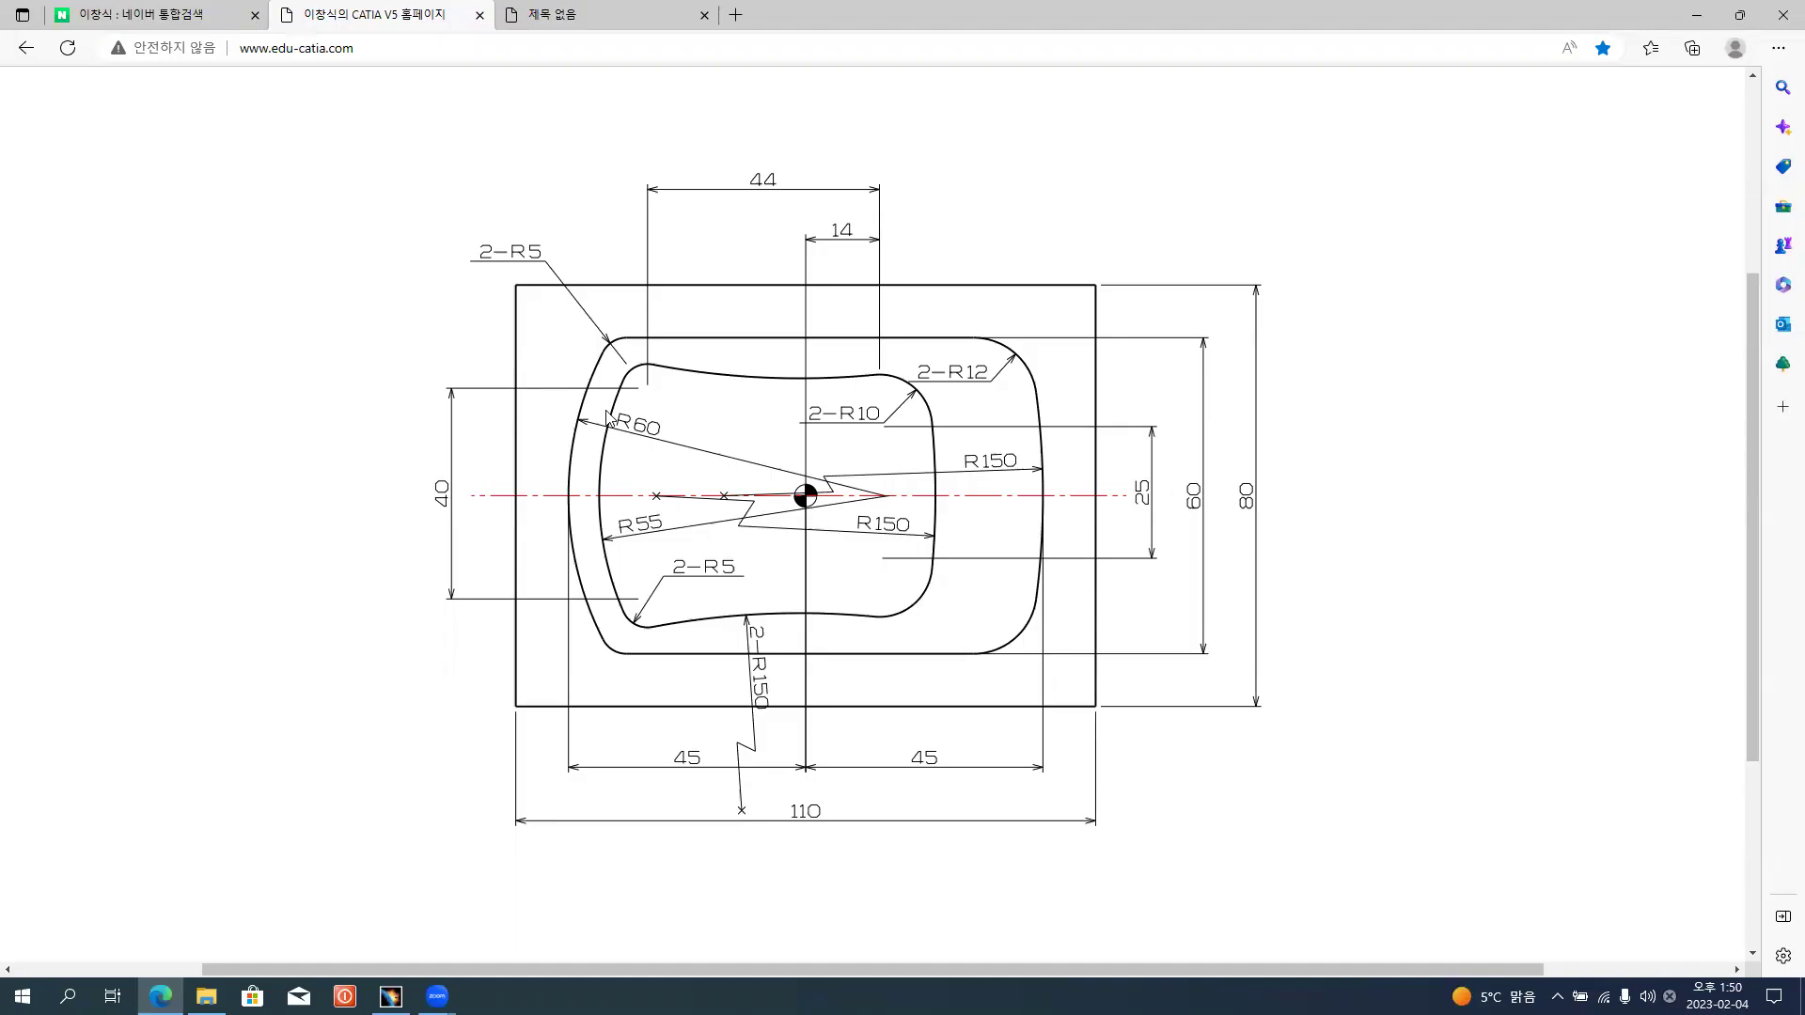
key("alt+Tab")
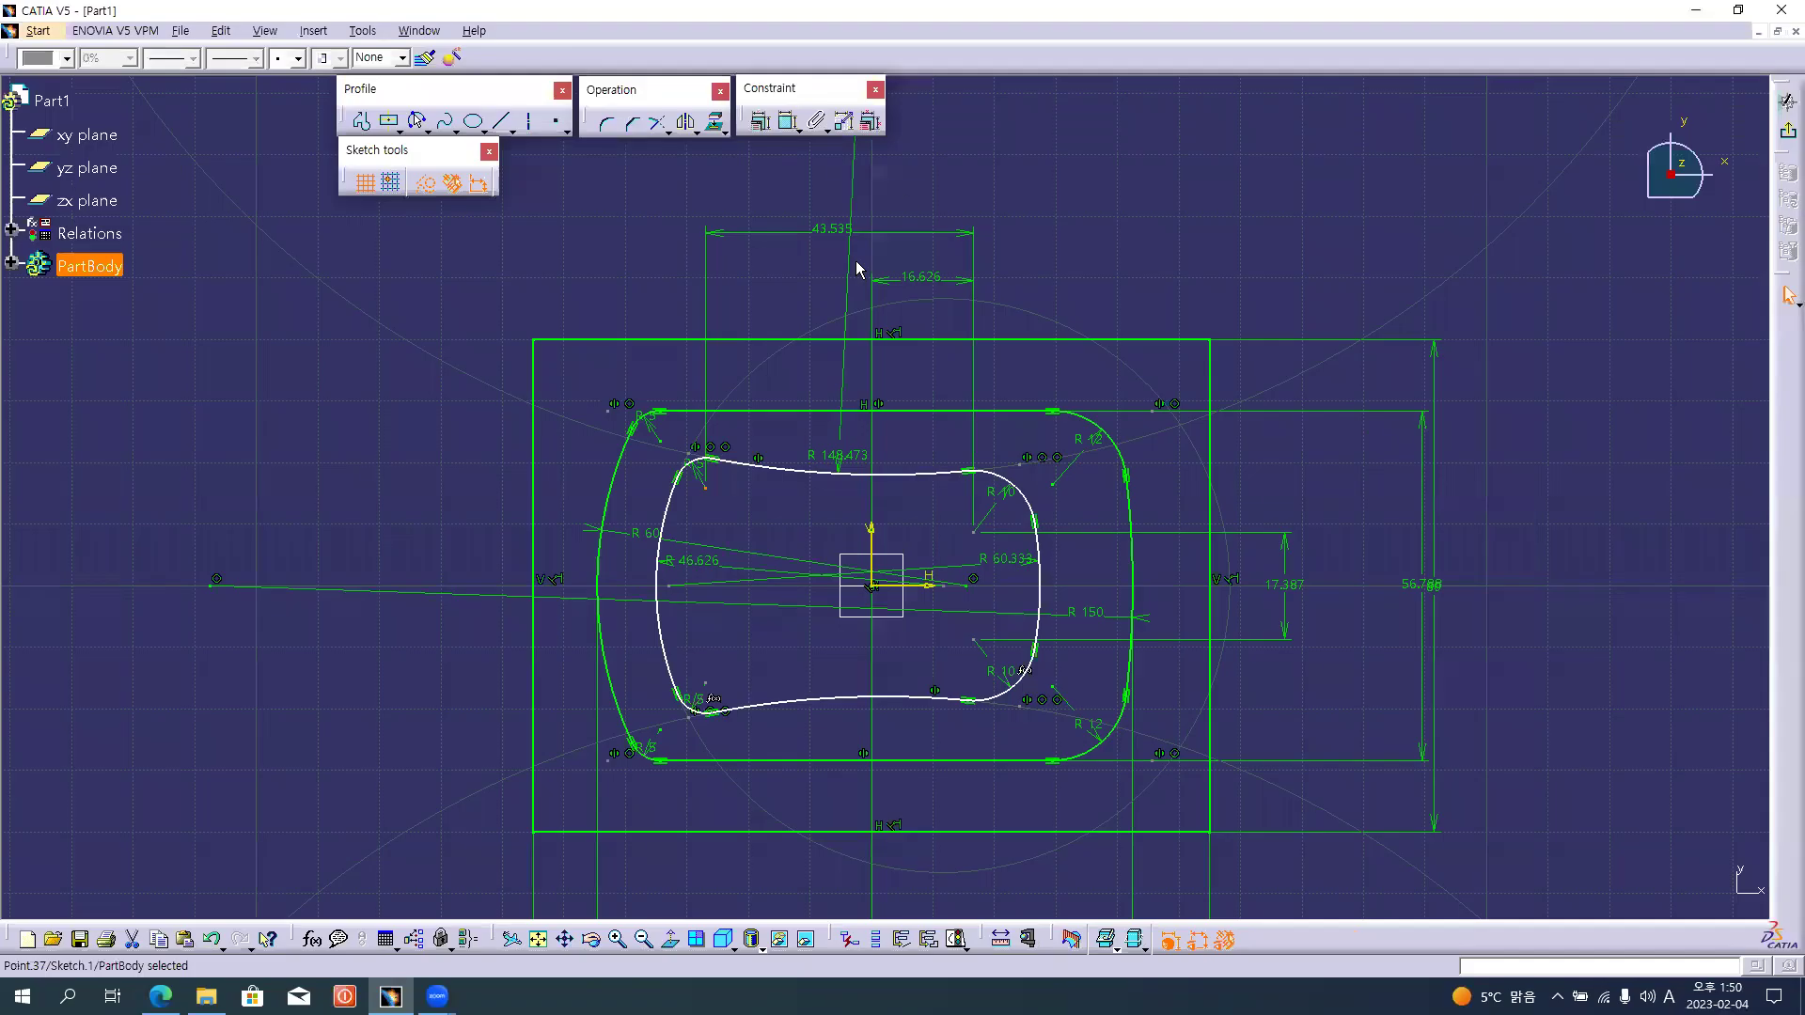
key("Escape")
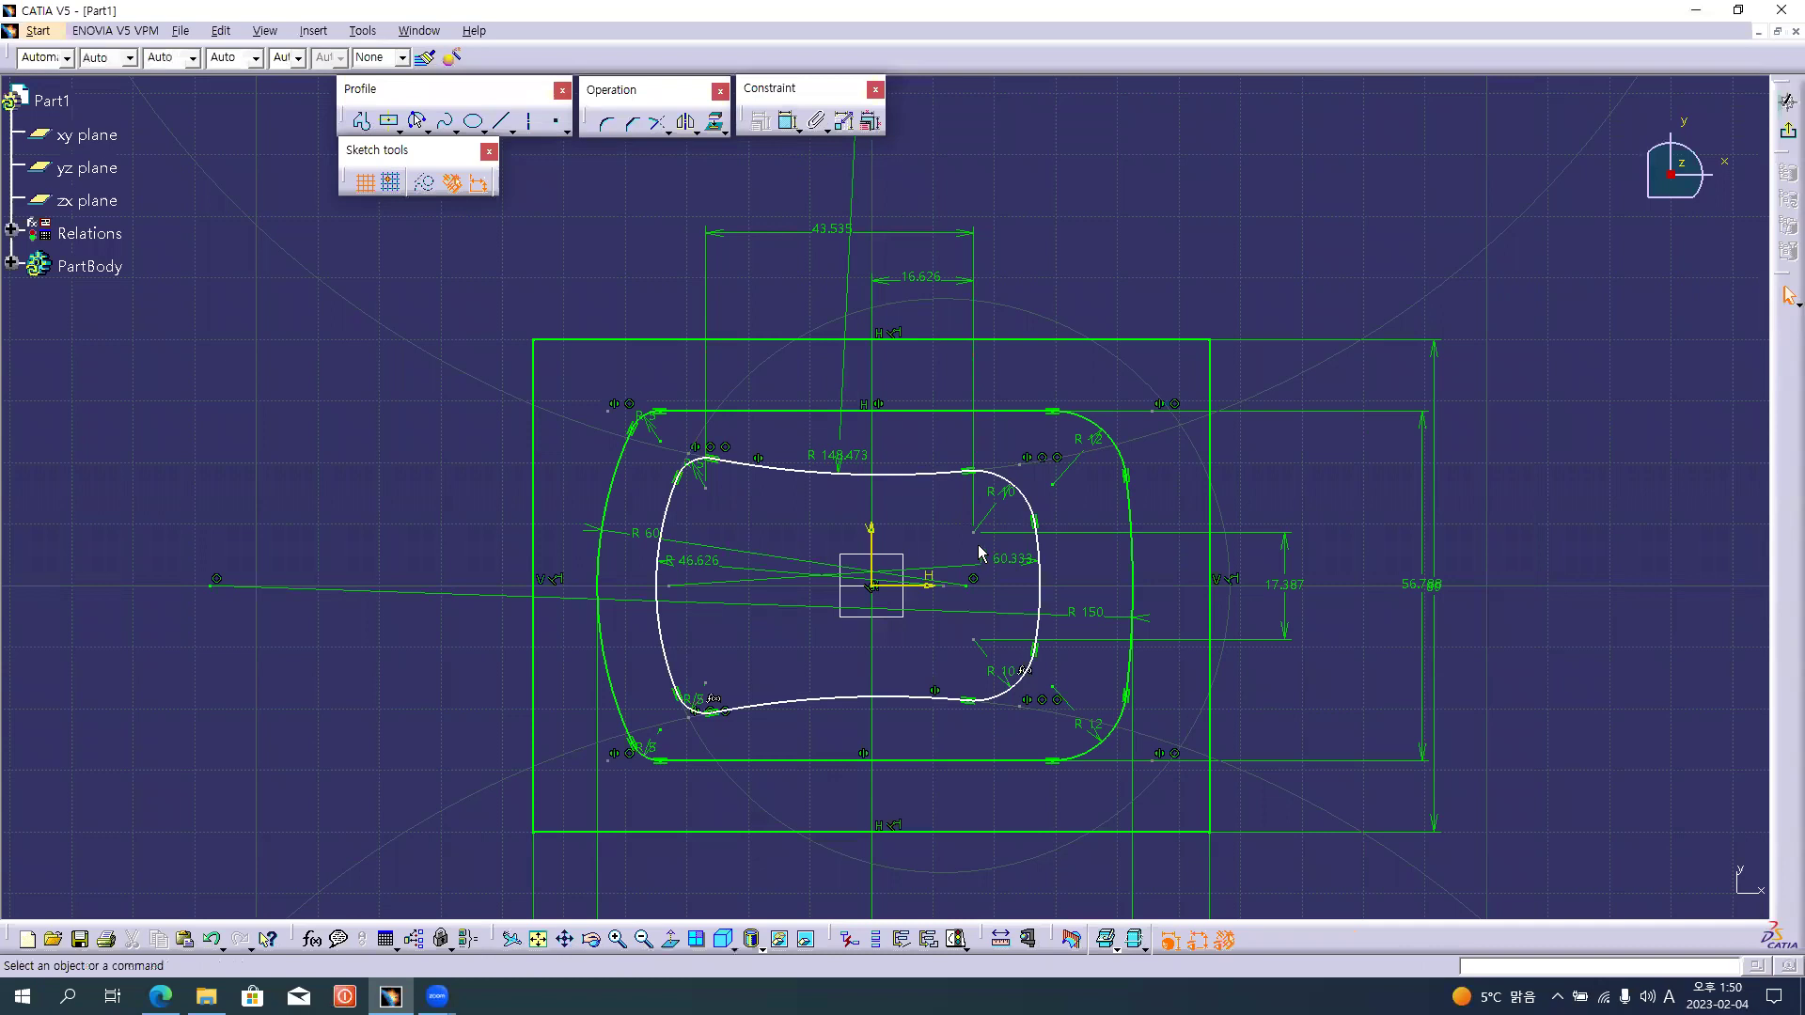
Pull the centre of the innermost contour's upper-left corner arc to test how the contour can still move.
left_click(976, 533)
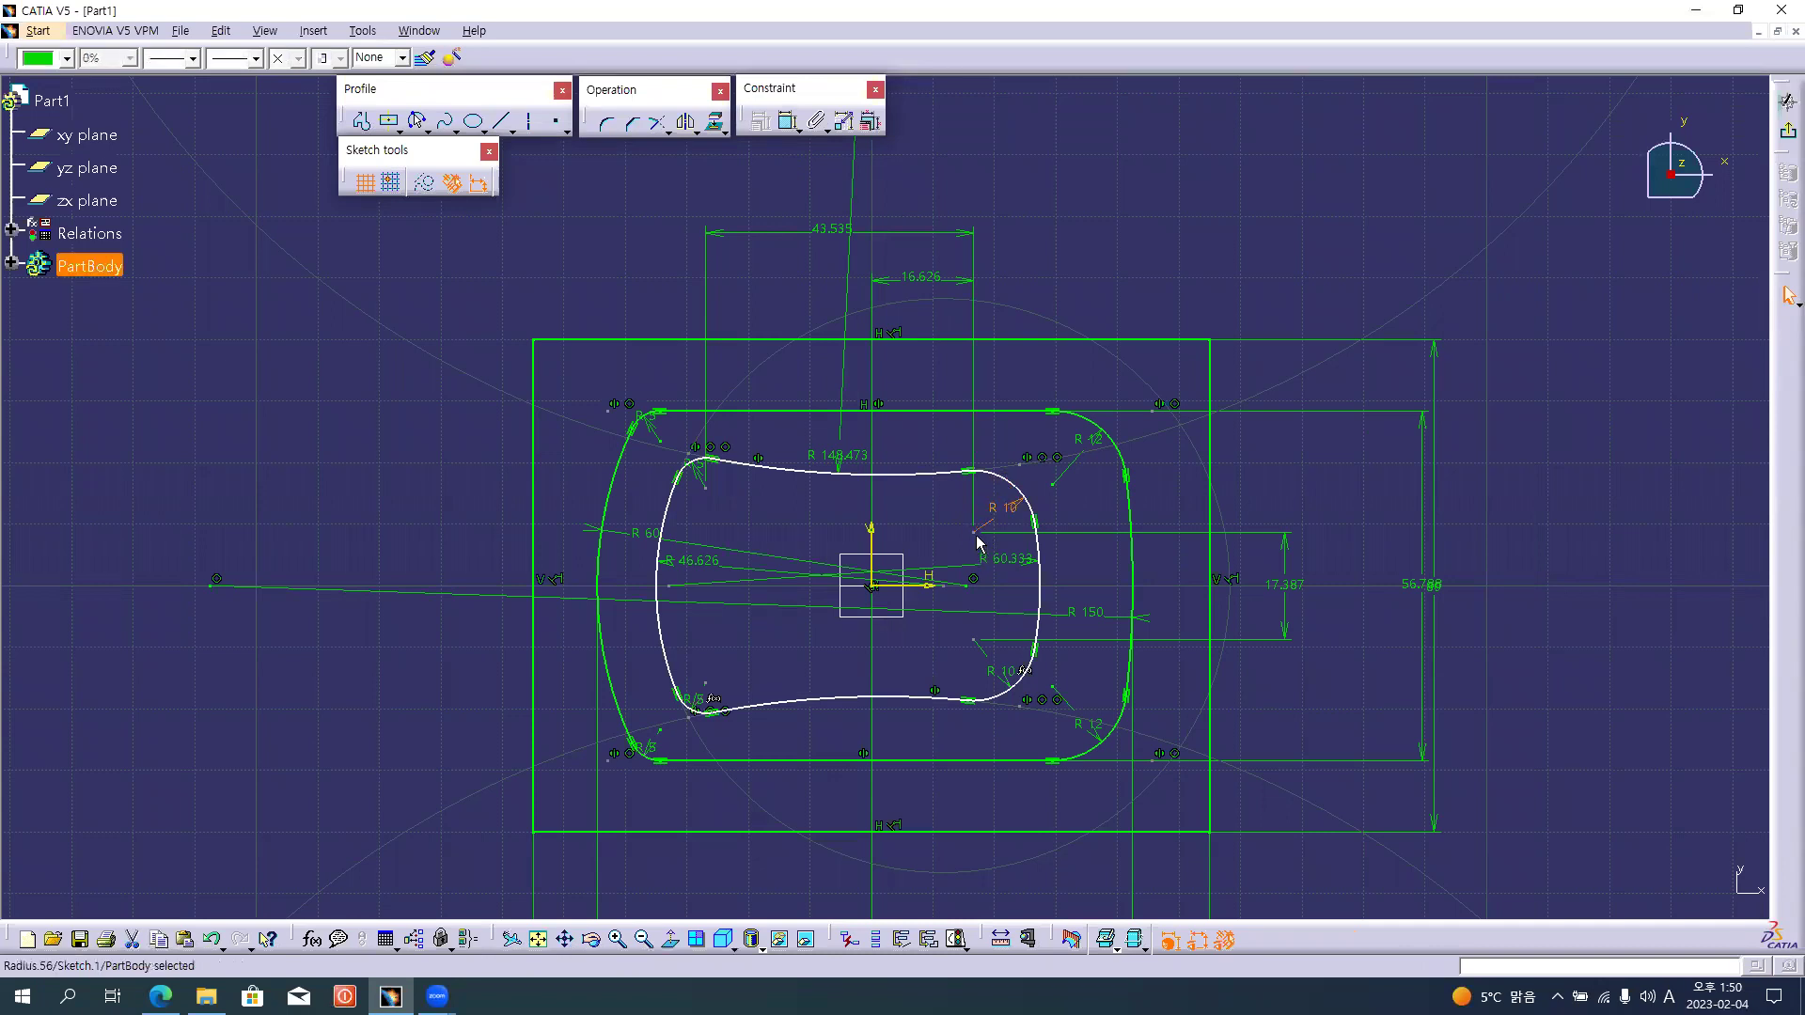
left_click(968, 523)
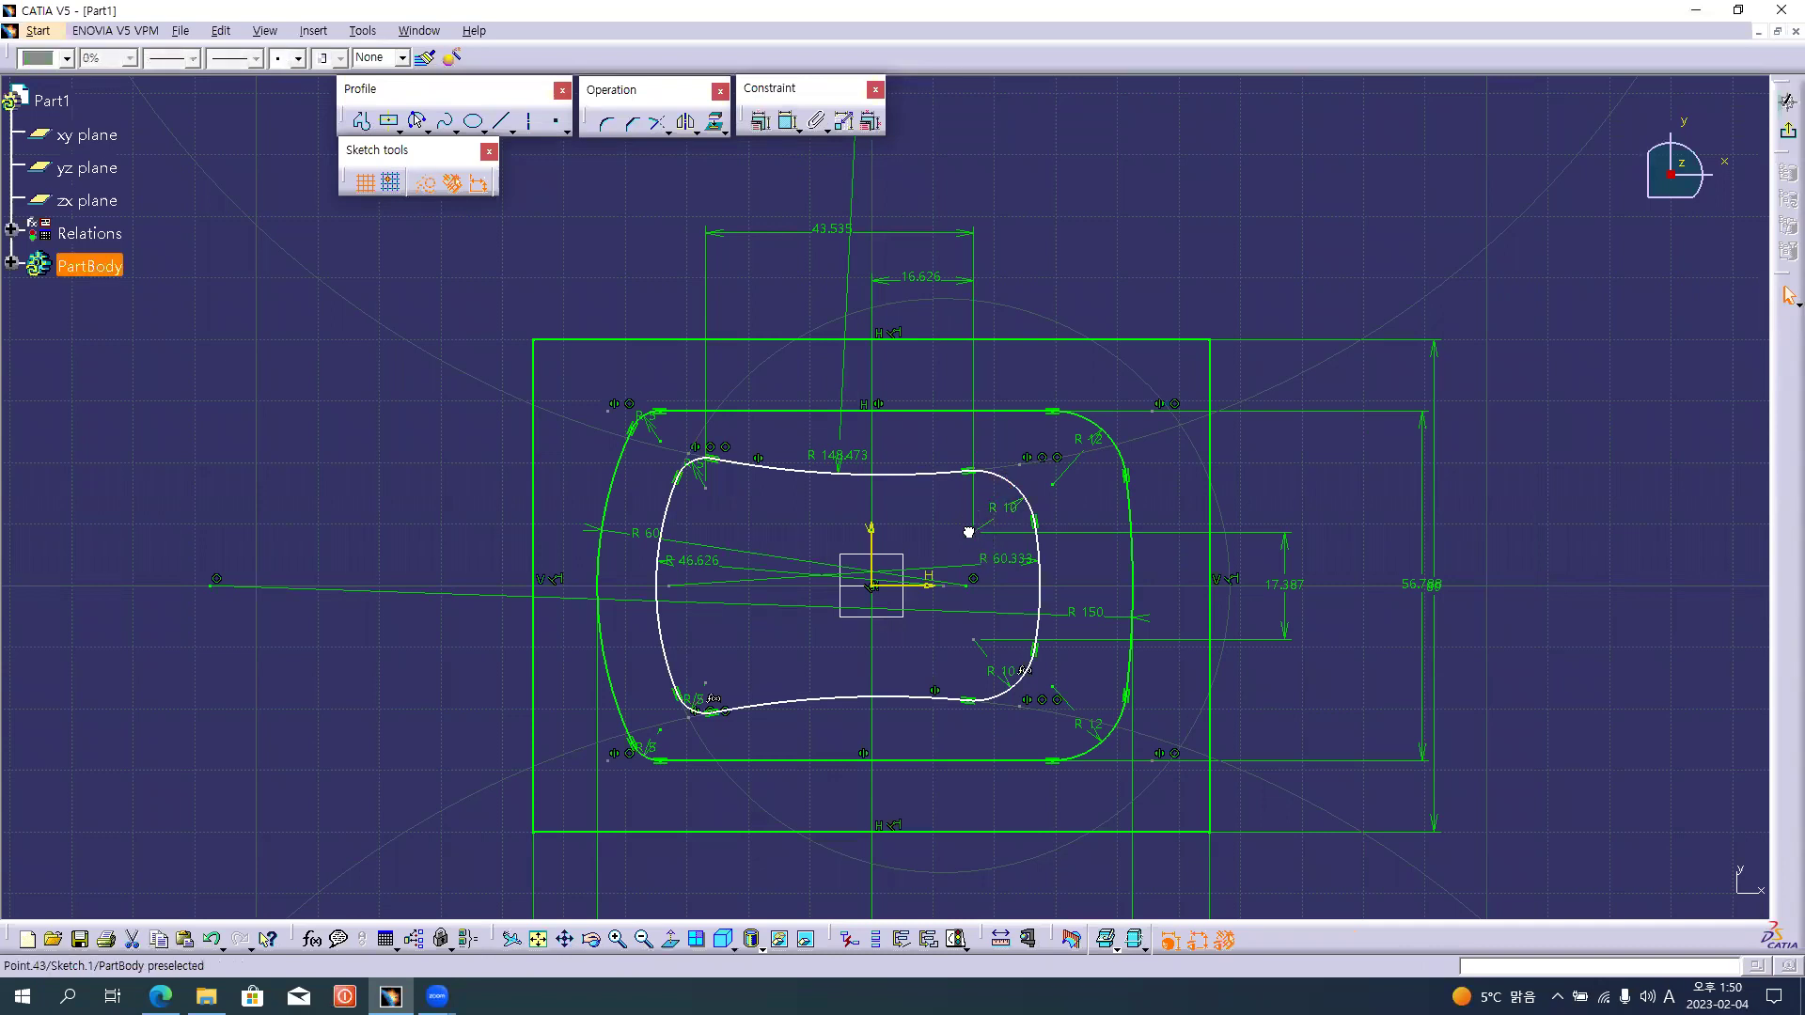
left_click(908, 476)
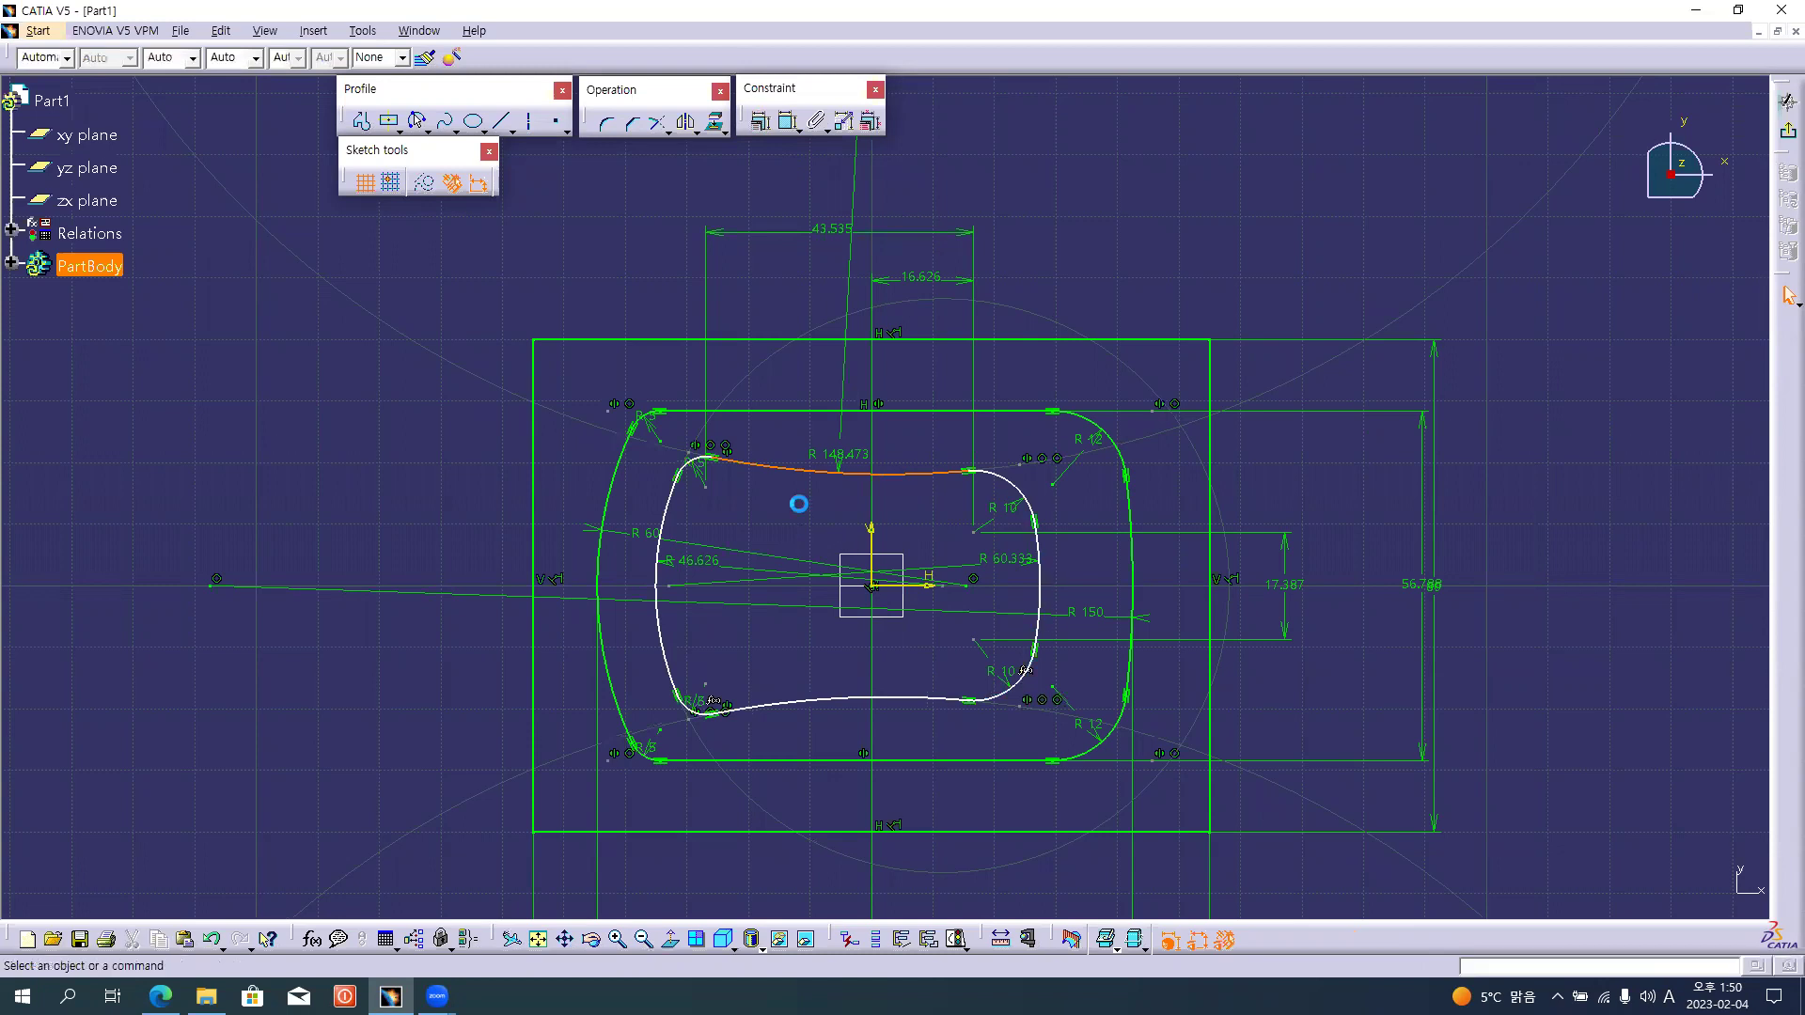
left_click(682, 530)
mouse_move(707, 489)
left_mouse_down()
mouse_move(706, 521)
mouse_move(718, 457)
mouse_move(717, 508)
mouse_move(721, 489)
left_mouse_up()
Dimension the vertical distance between the centres of the innermost contour's two left corner arcs, placing it beside the outer rectangle.
left_click(788, 120)
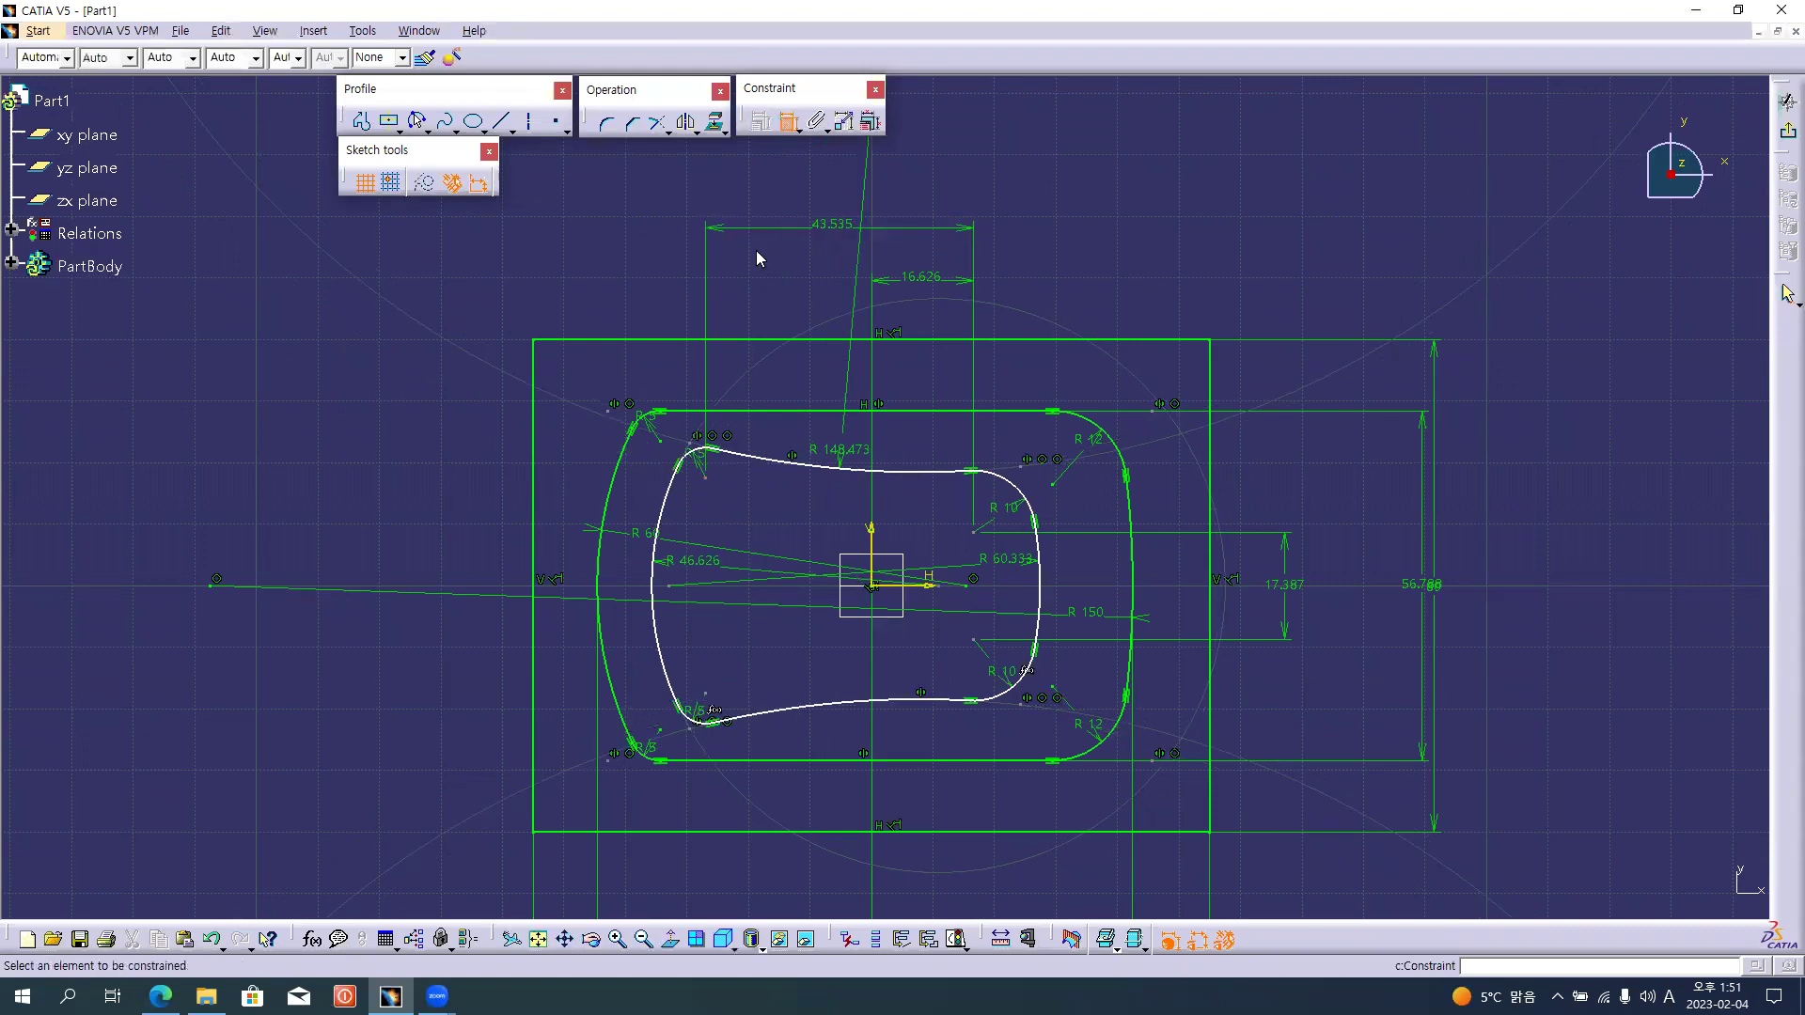
left_click(706, 477)
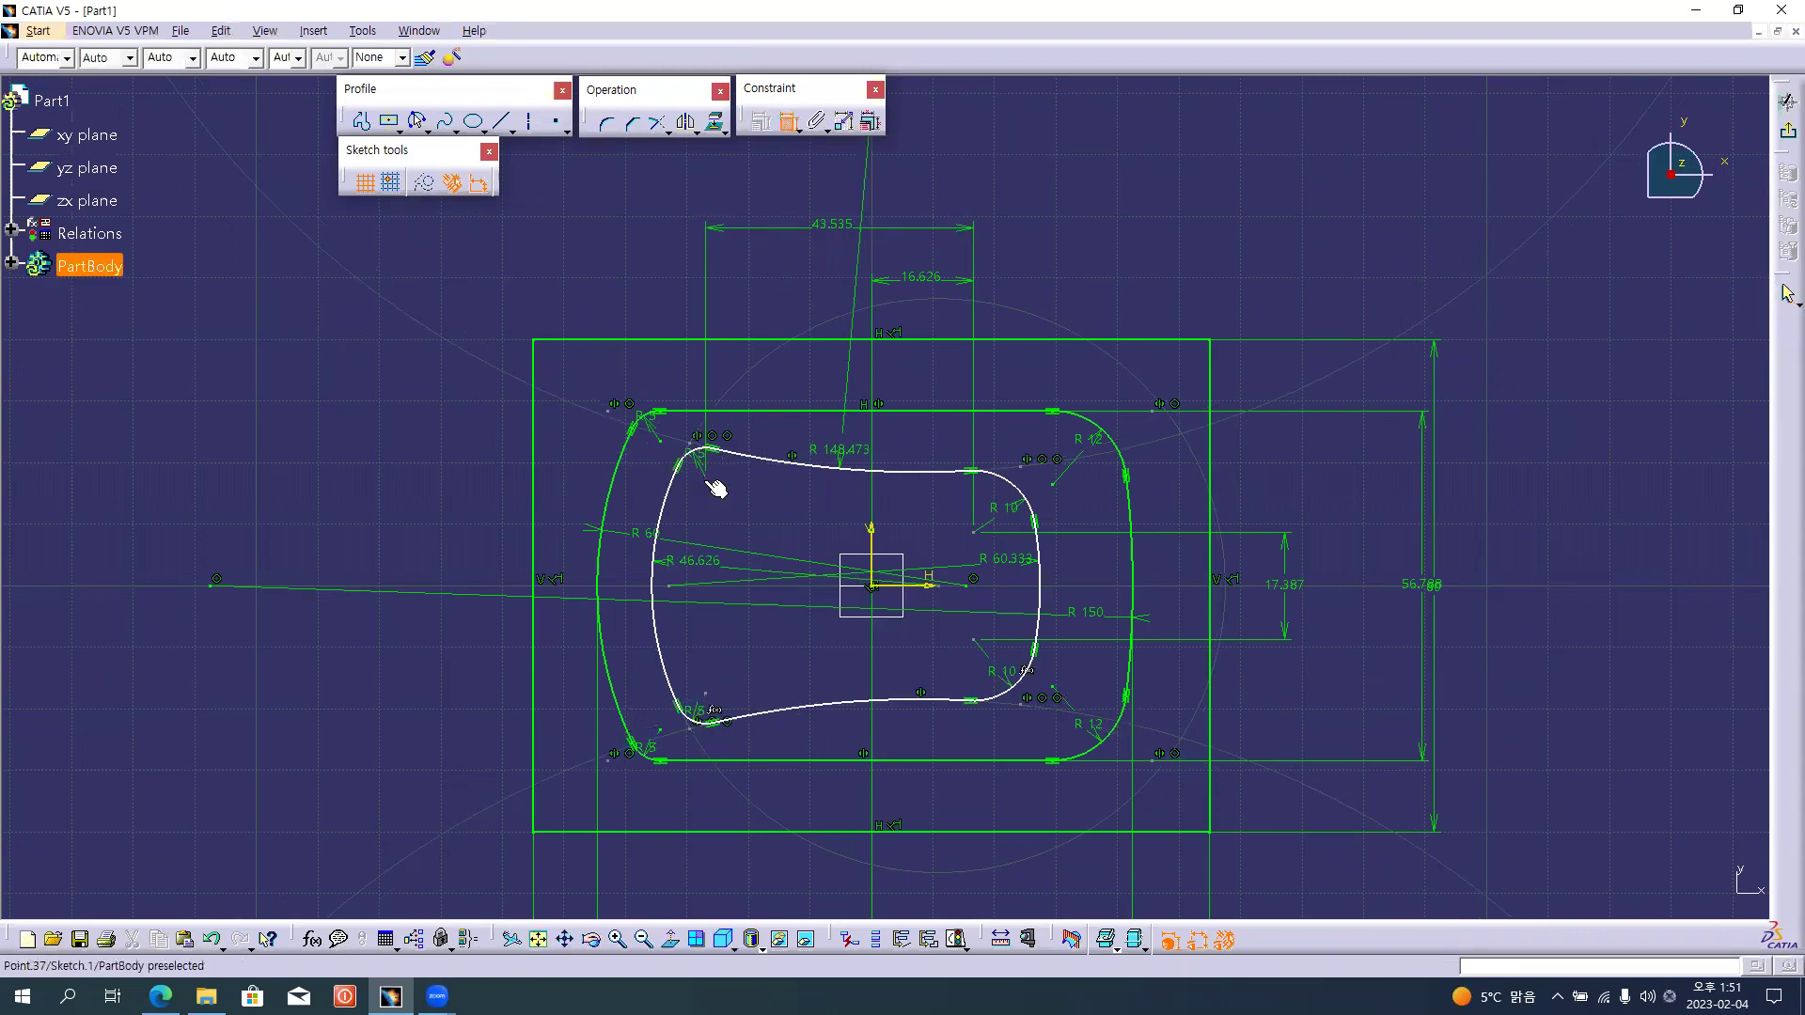
left_click(707, 696)
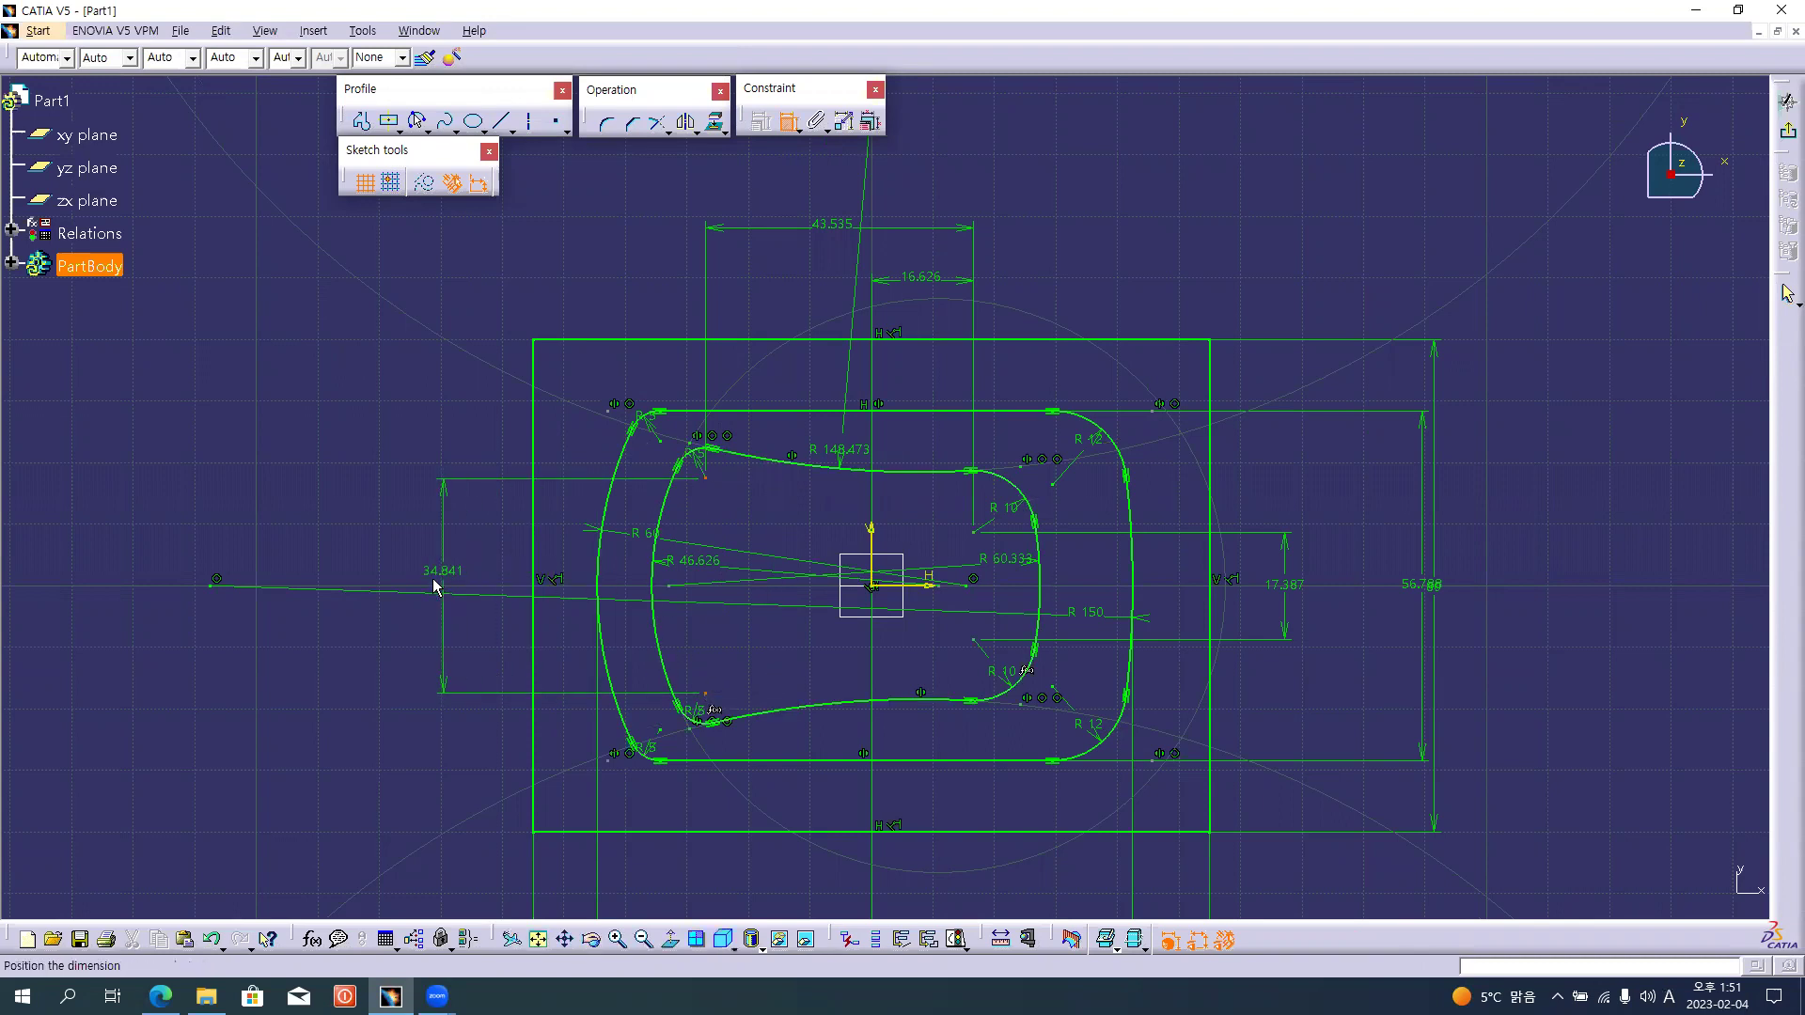
left_click(473, 569)
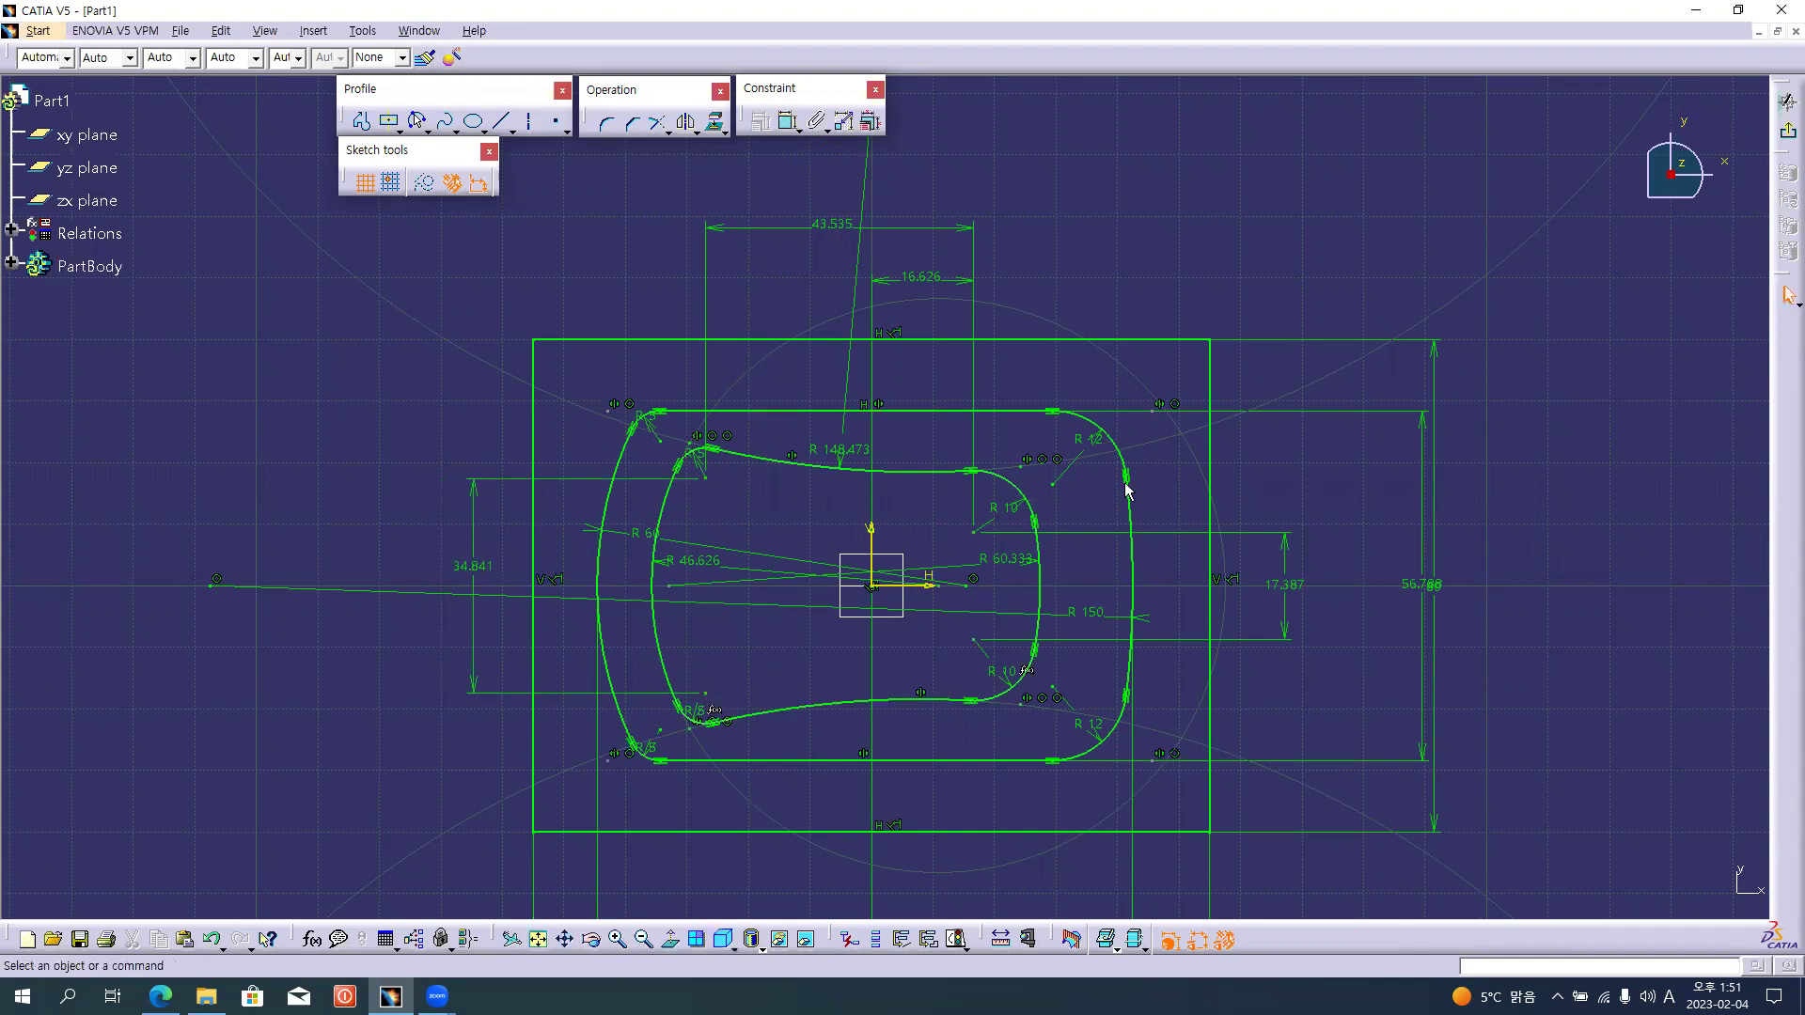
Check the drawing and, with Edit Multi-Constraint, set the radius of the innermost contour's upper arc to 150 mm.
left_click(865, 130)
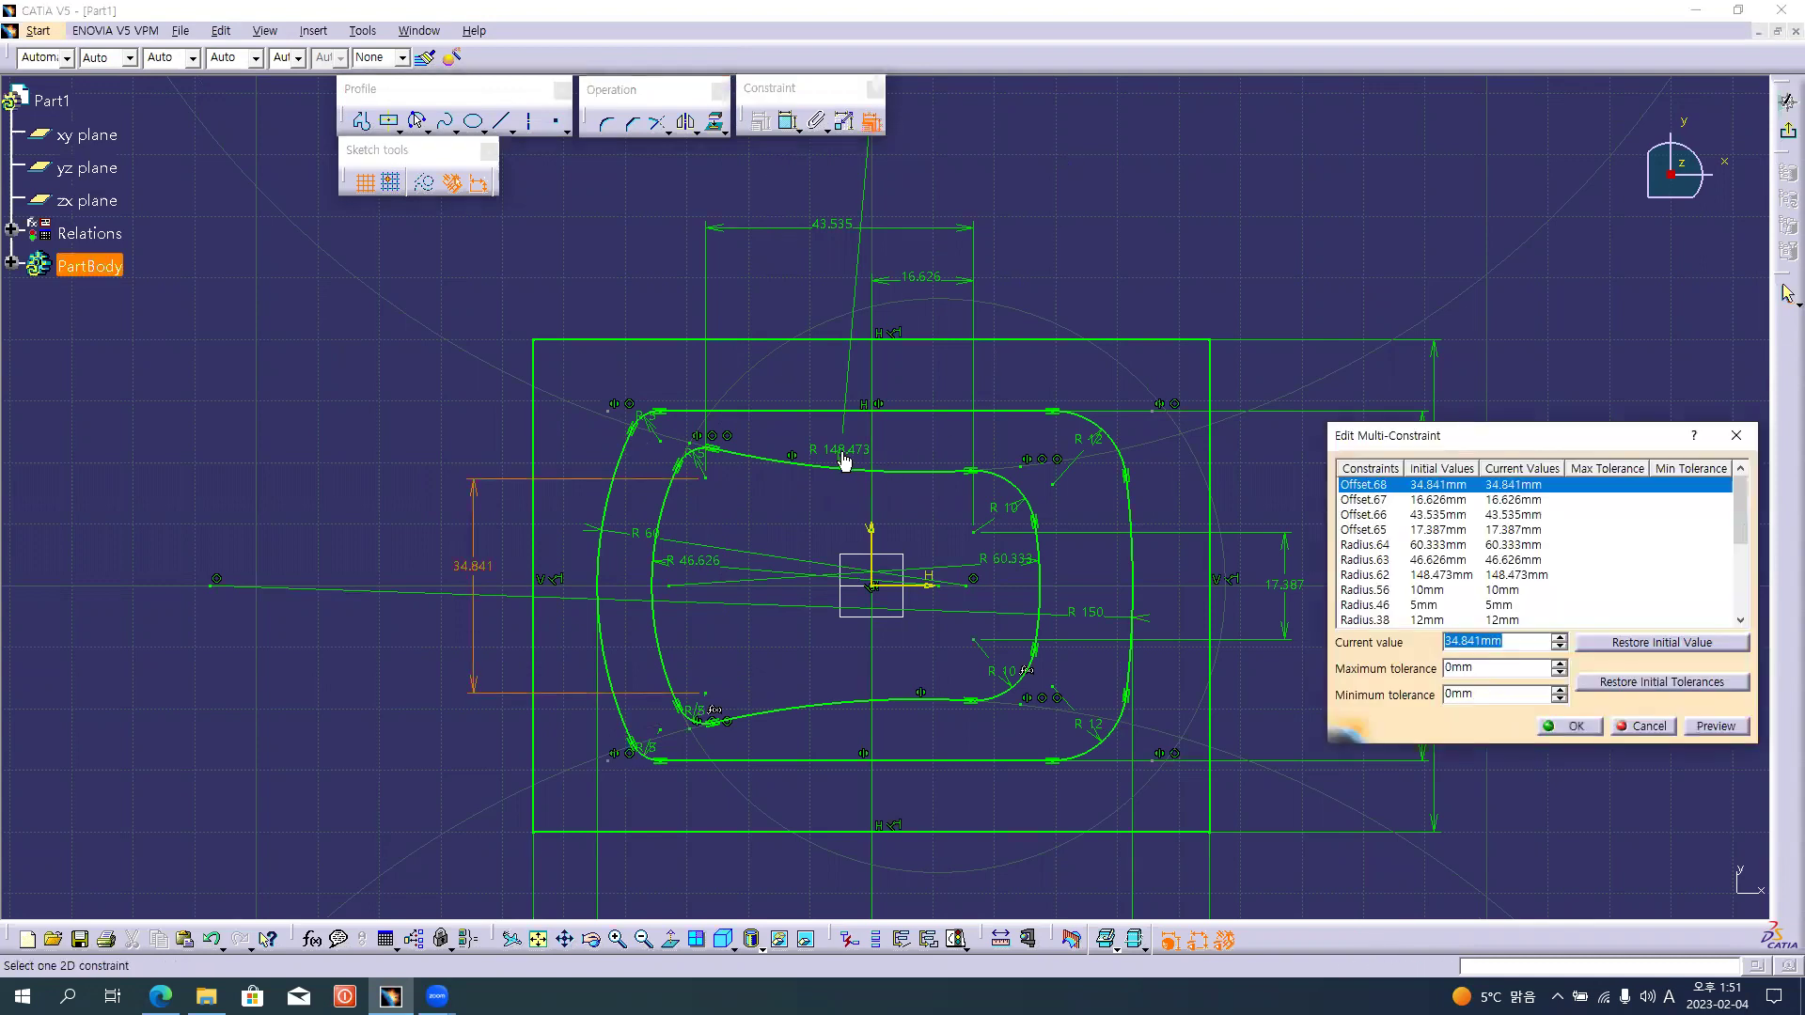
key("alt+Tab")
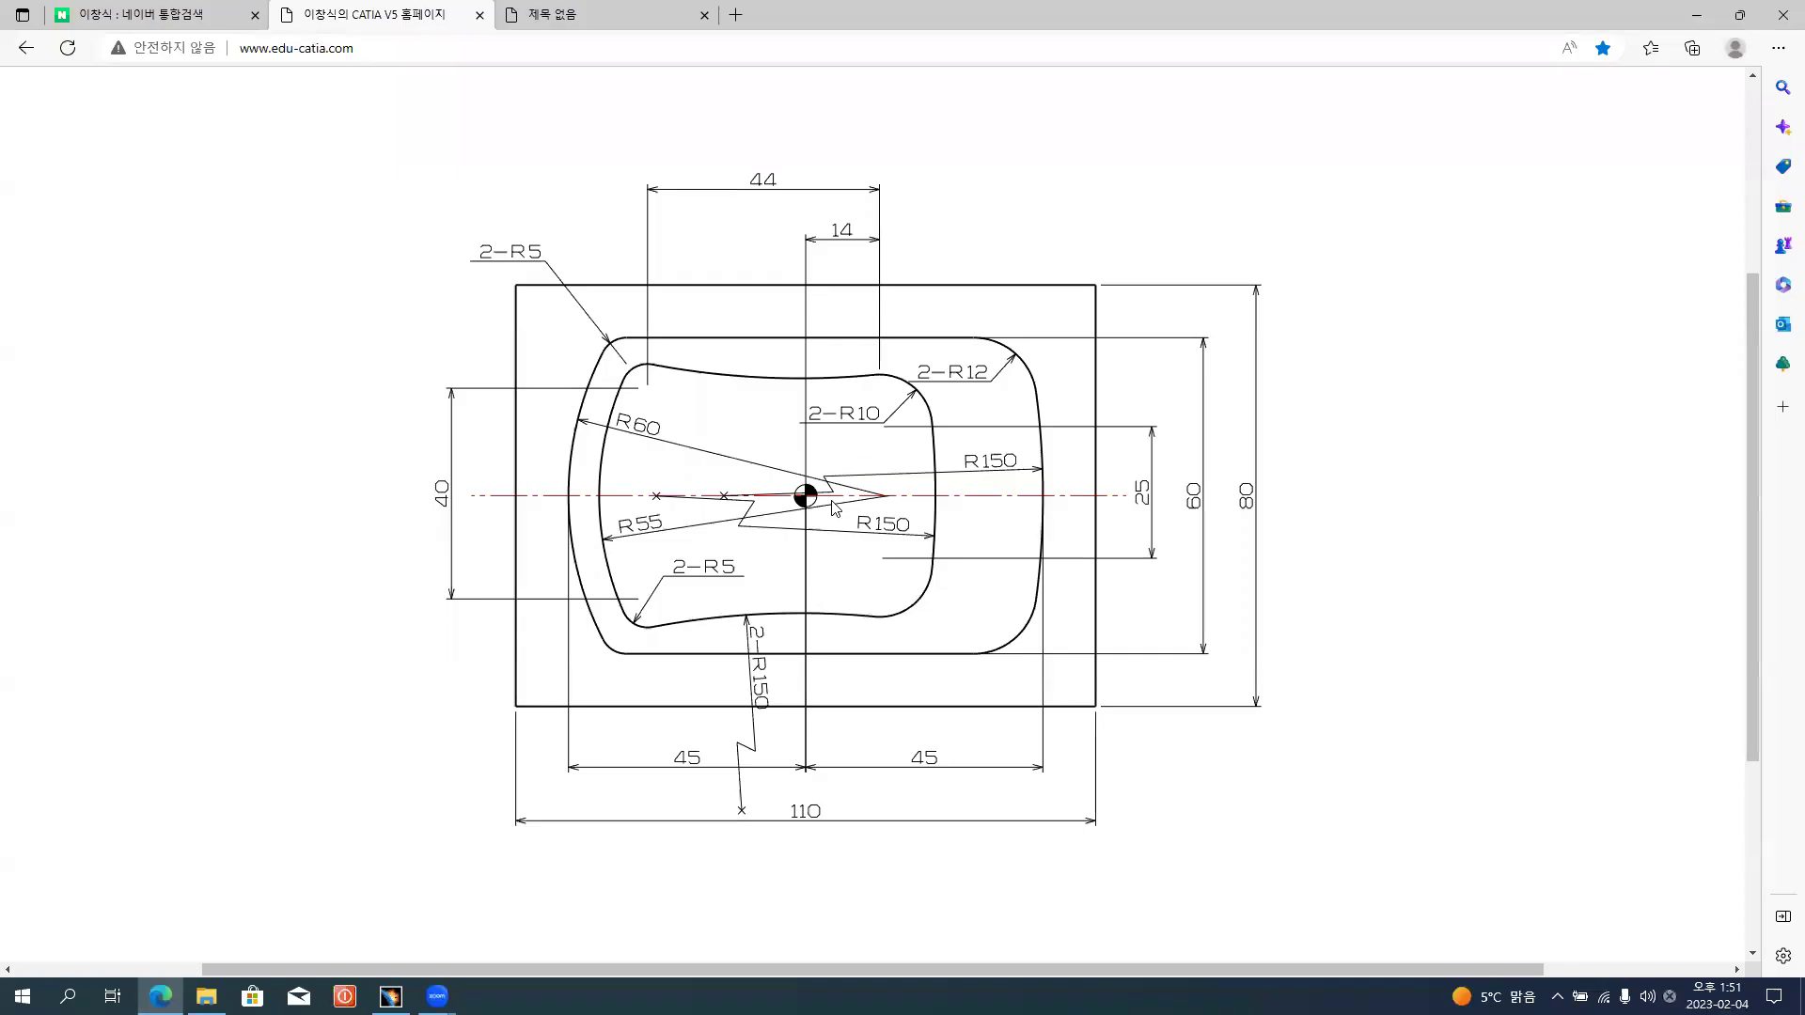
key("alt+Tab")
left_click(834, 453)
type("150")
Set the vertical distance between the innermost contour's left corner arc centres to 40 mm, as in the drawing.
left_click(477, 565)
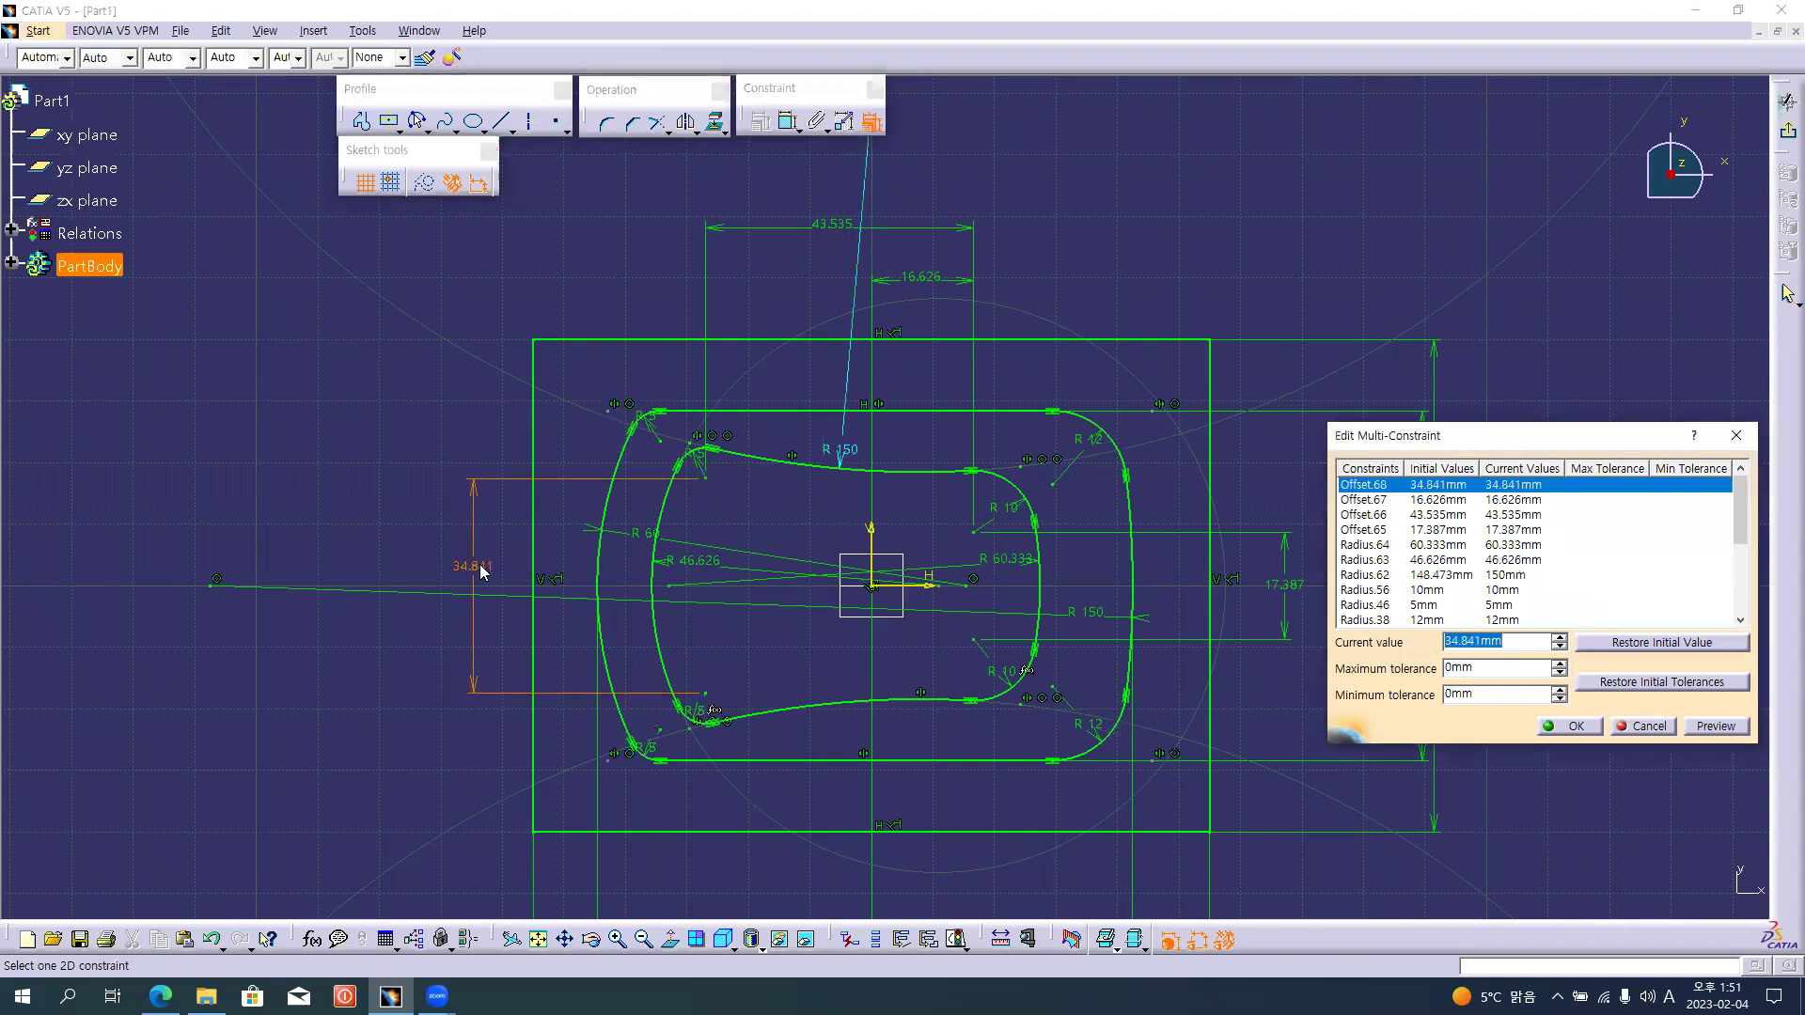
key("alt+Tab")
key("alt+Tab")
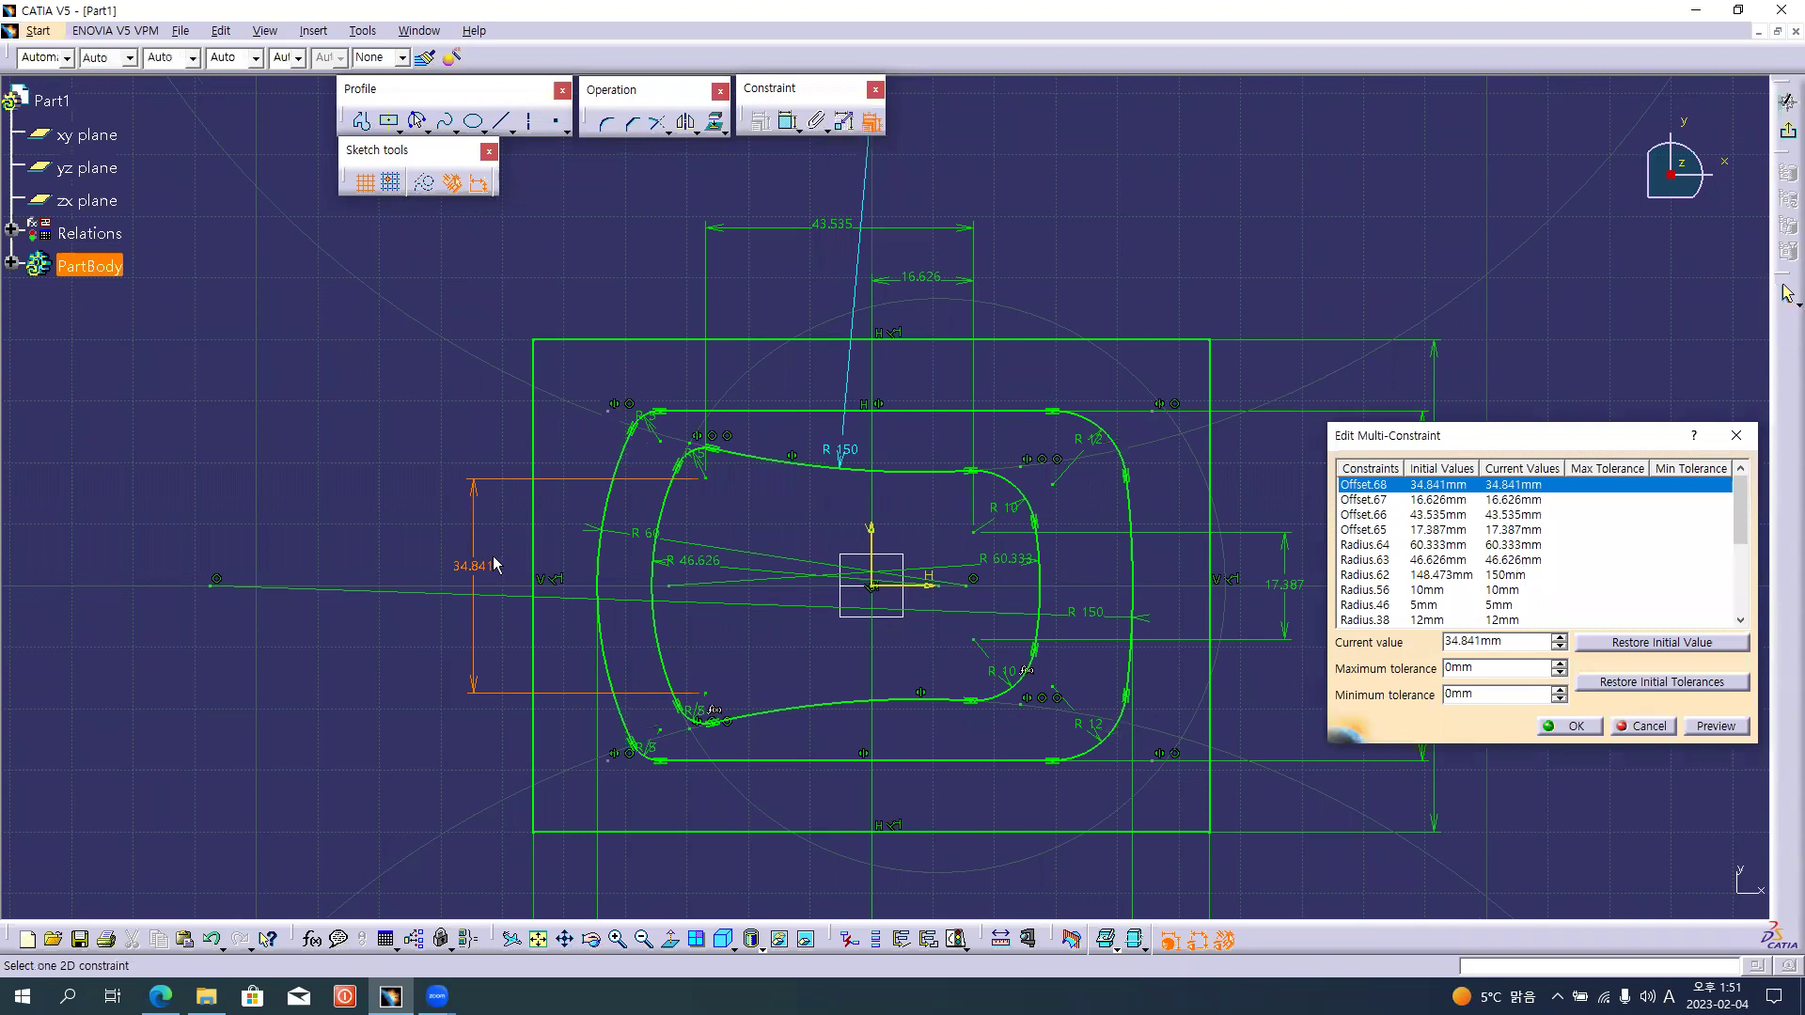
type("40")
left_click(485, 576)
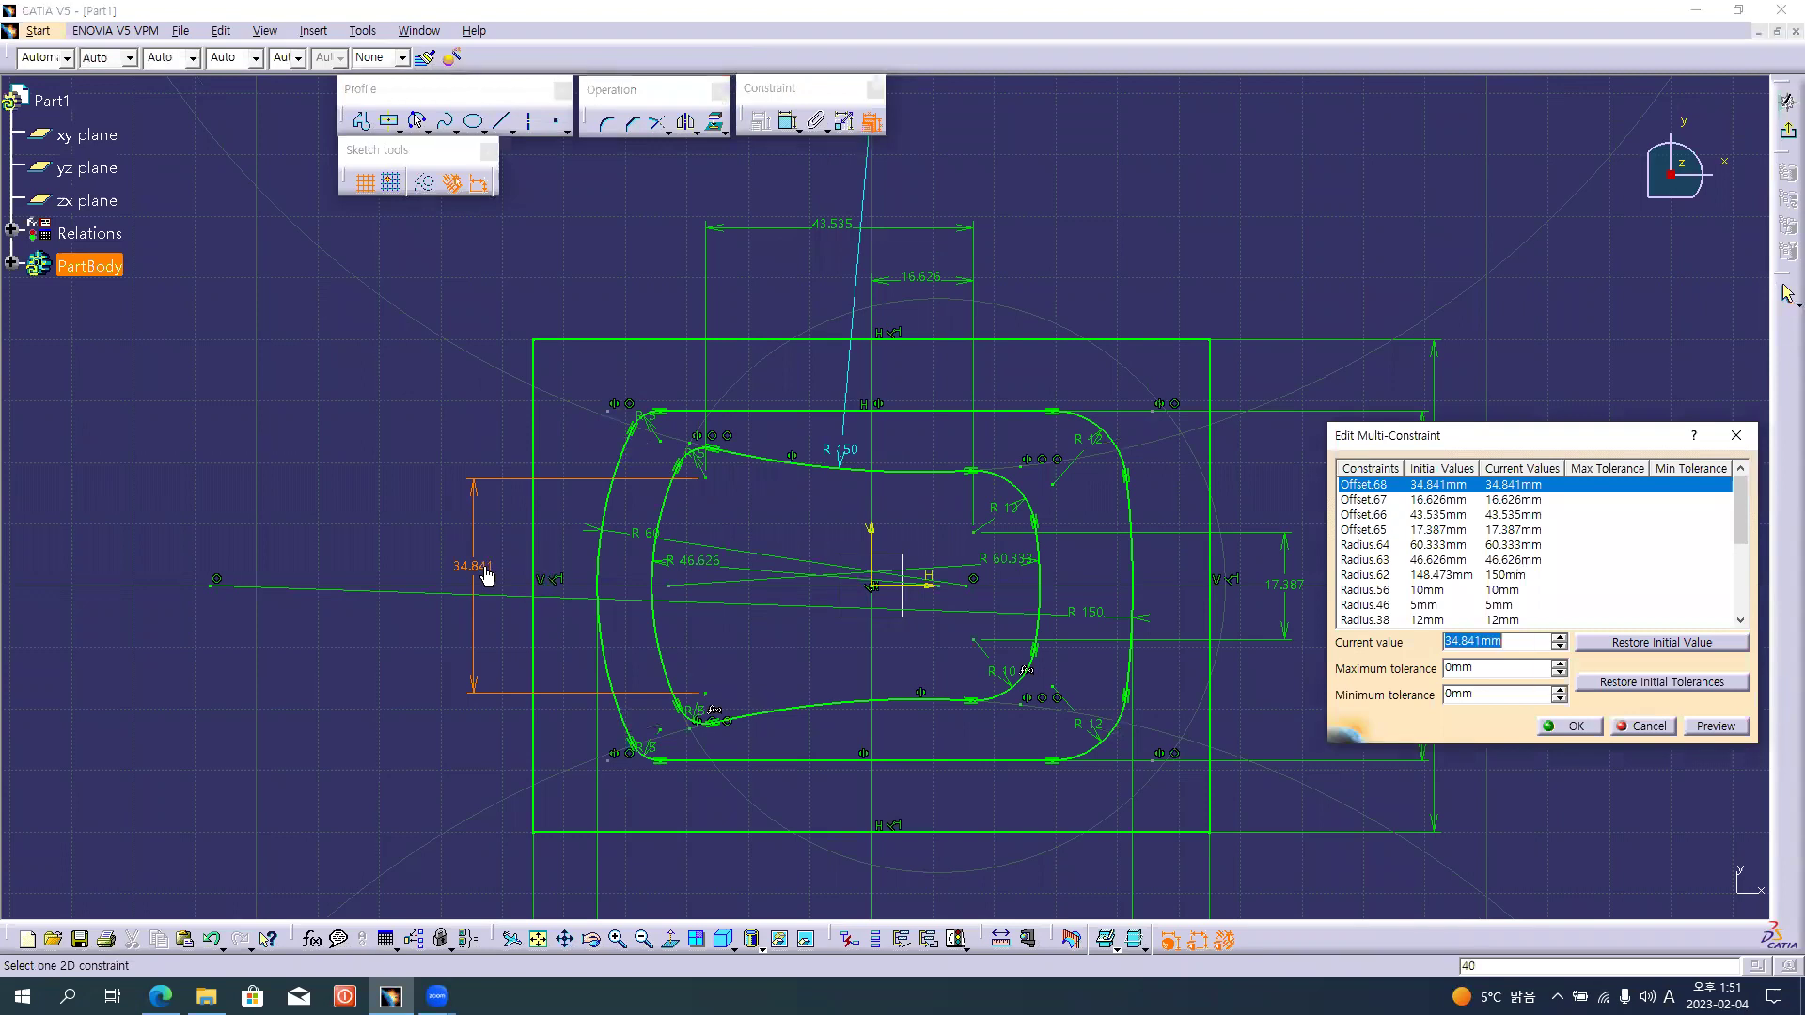
type("40mm")
Check the drawing and set the vertical distance between the innermost contour's right corner arc centres to 25 mm.
key("alt+Tab")
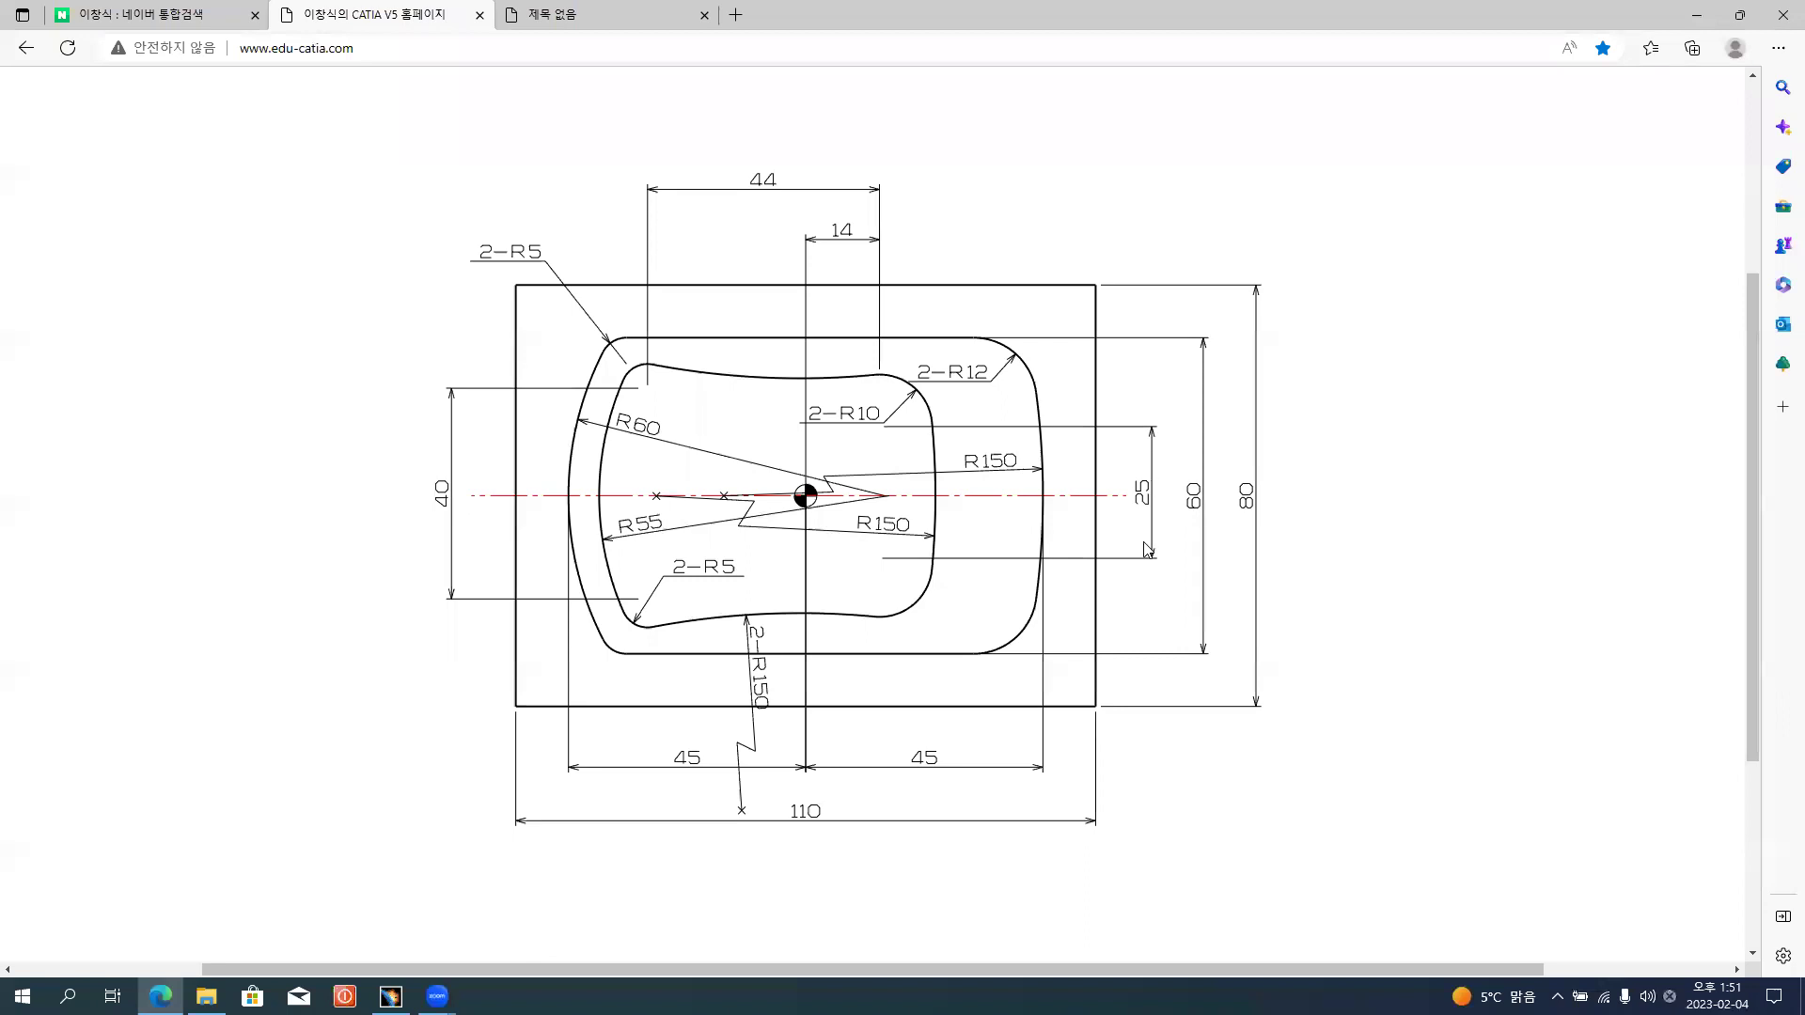
key("alt+Tab")
left_click(1290, 591)
type("25")
key("Return")
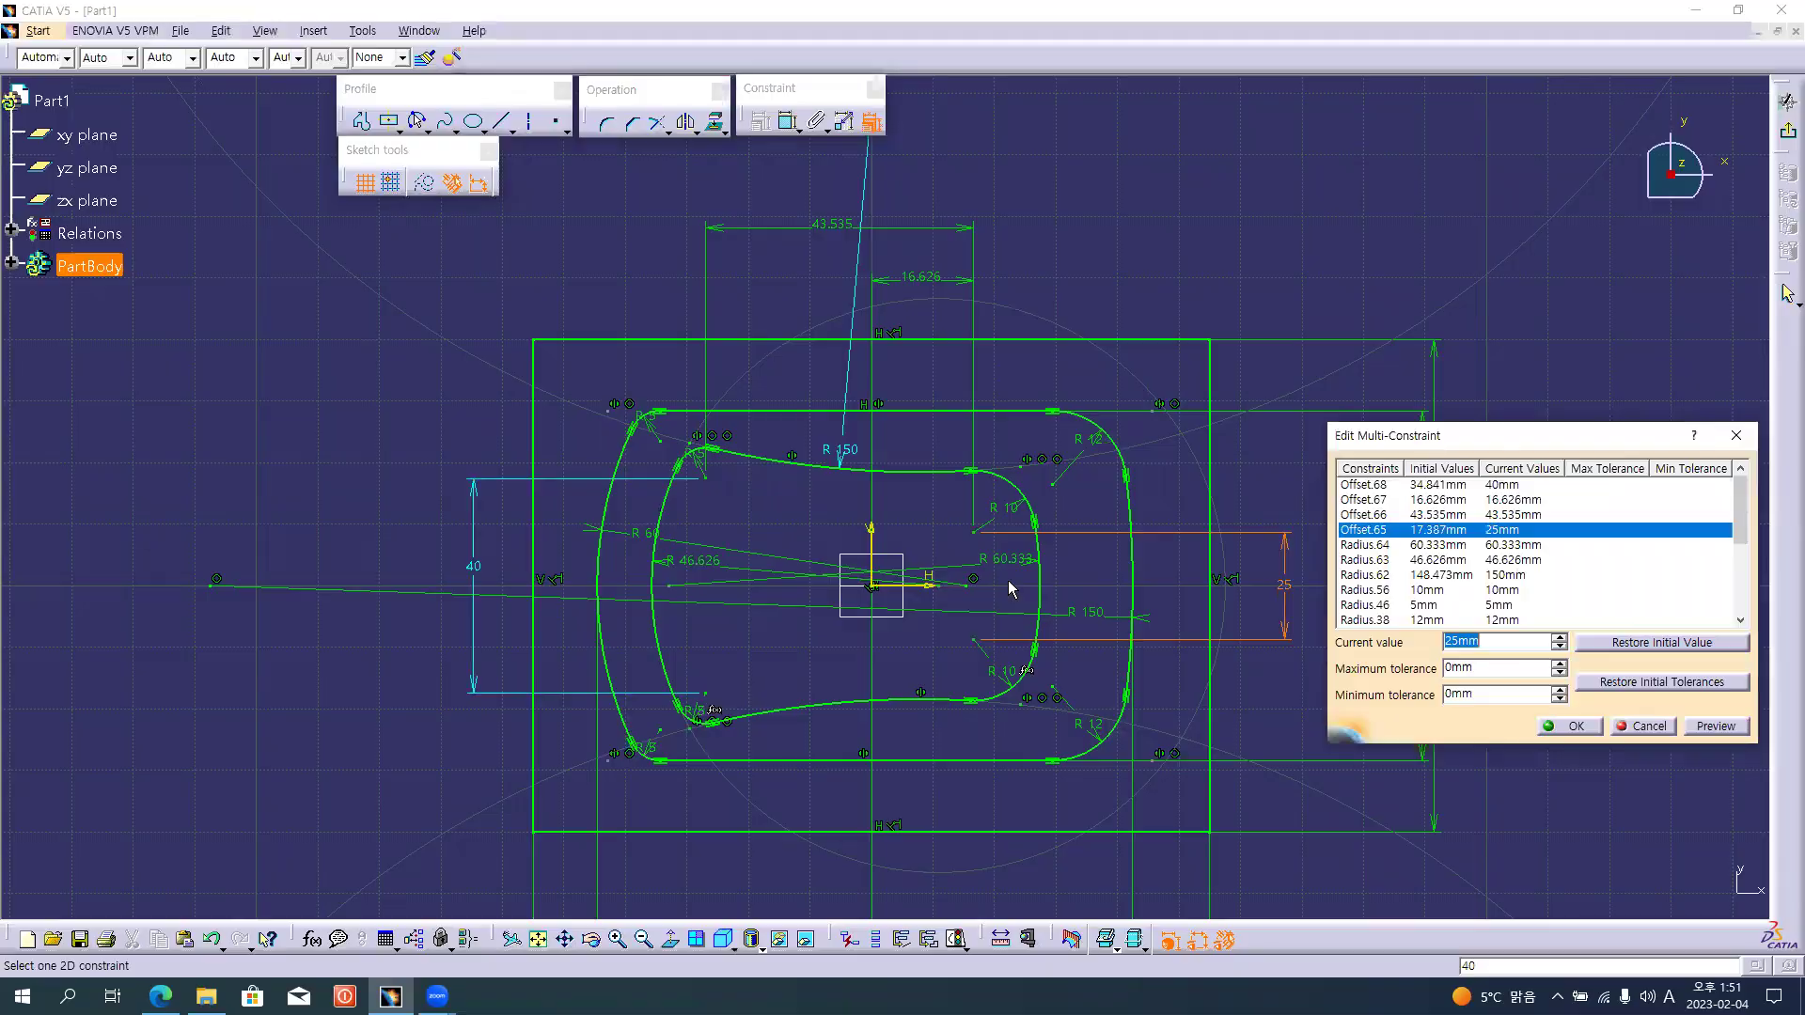
Set the innermost contour's left arc radius to 55 mm and right arc radius to 150 mm, and apply the multi-constraint changes.
key("alt+Tab")
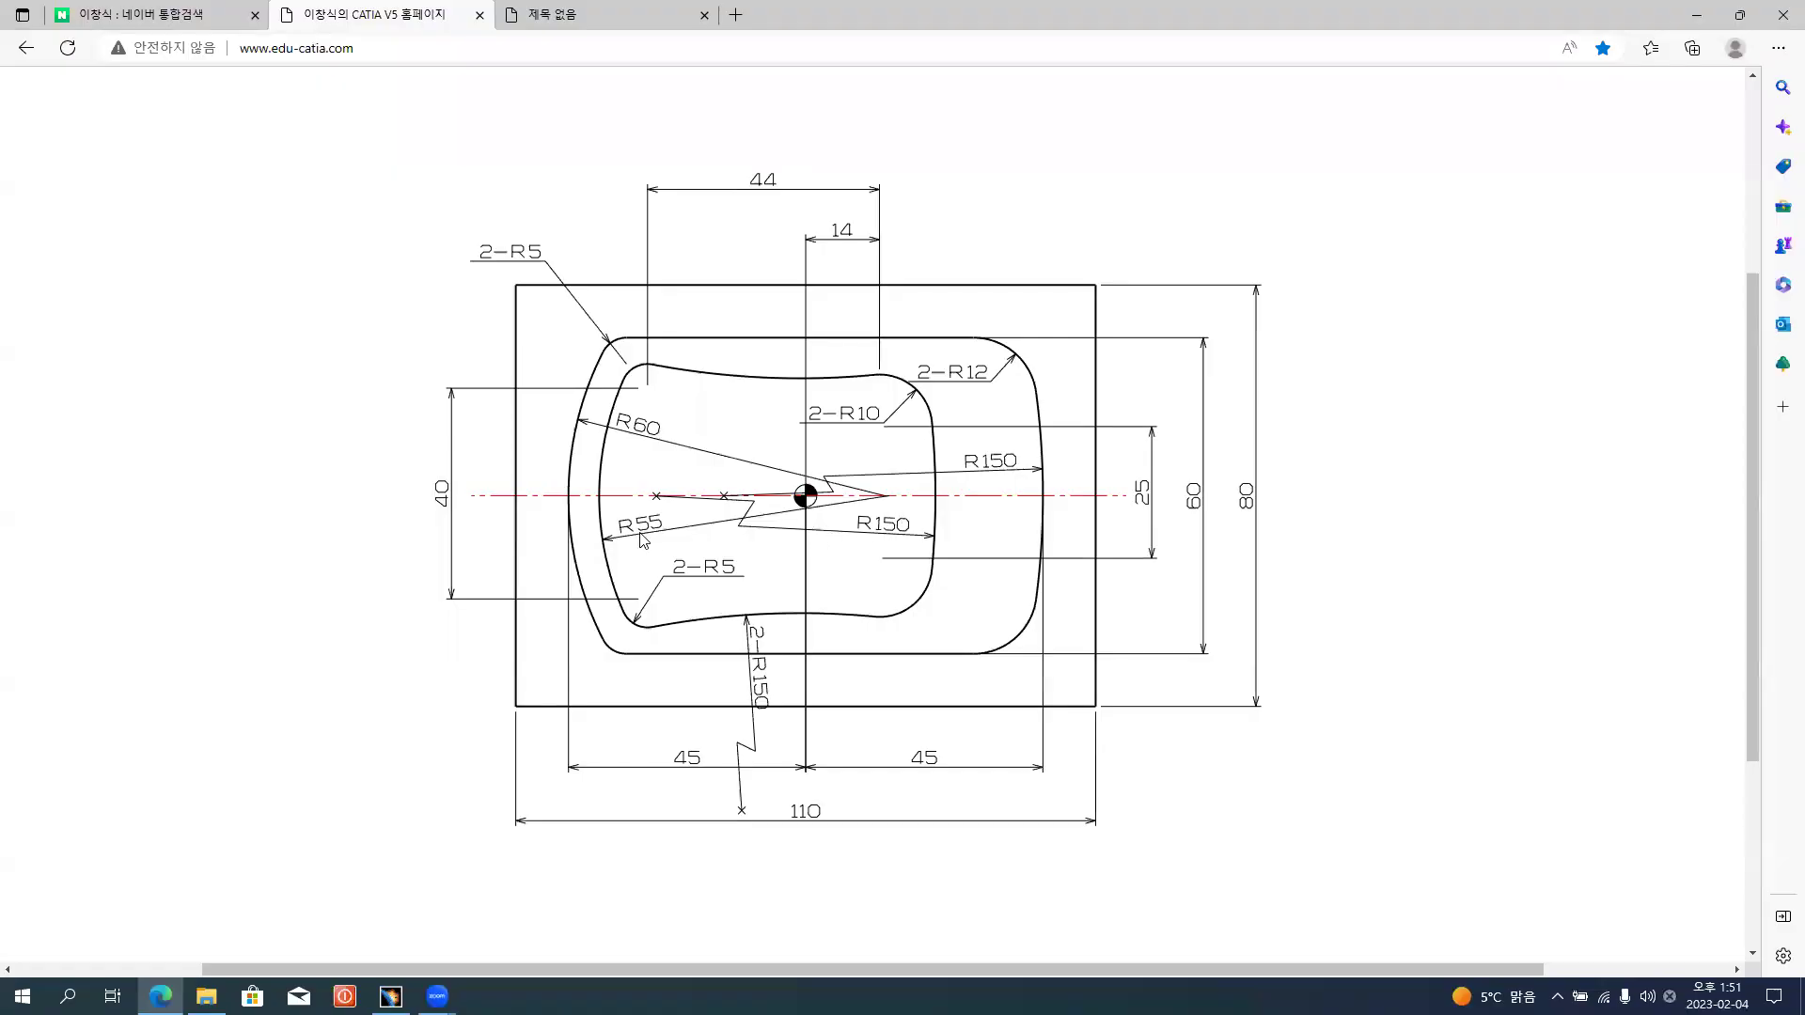
key("alt+Tab")
left_click(700, 561)
type("55")
left_click(1000, 569)
type("150")
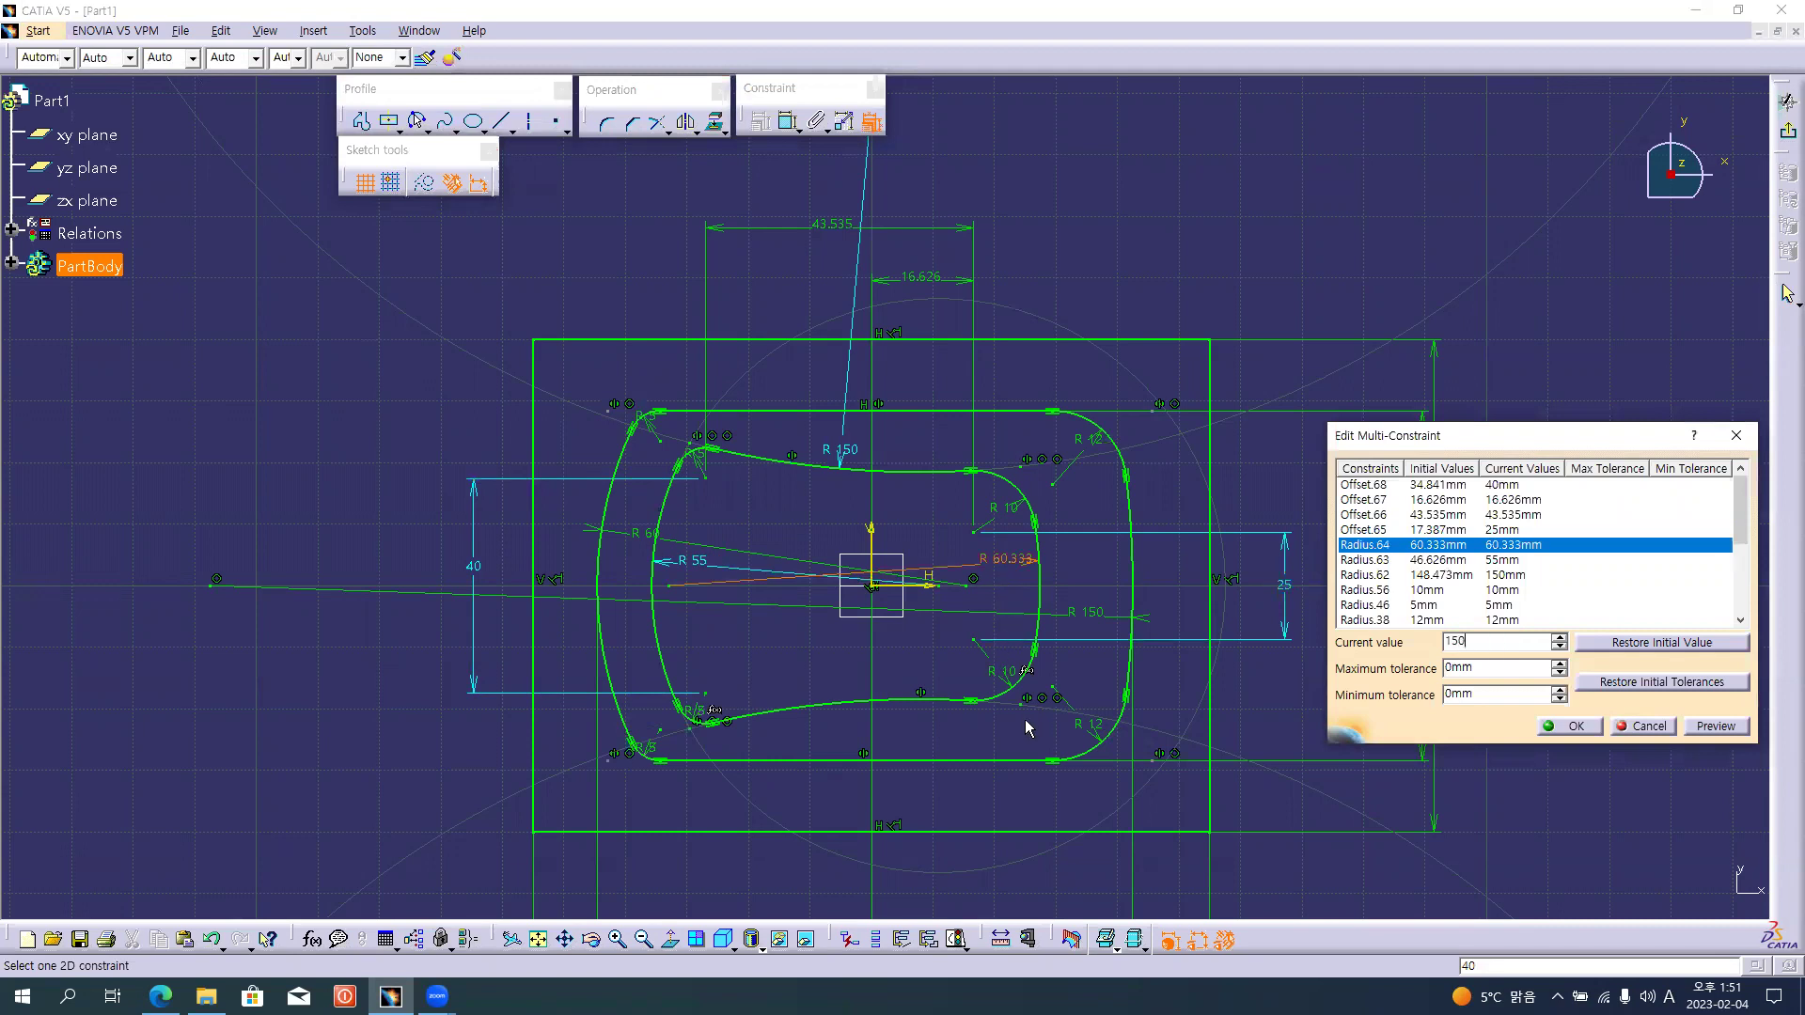
key("Return")
left_click(1574, 726)
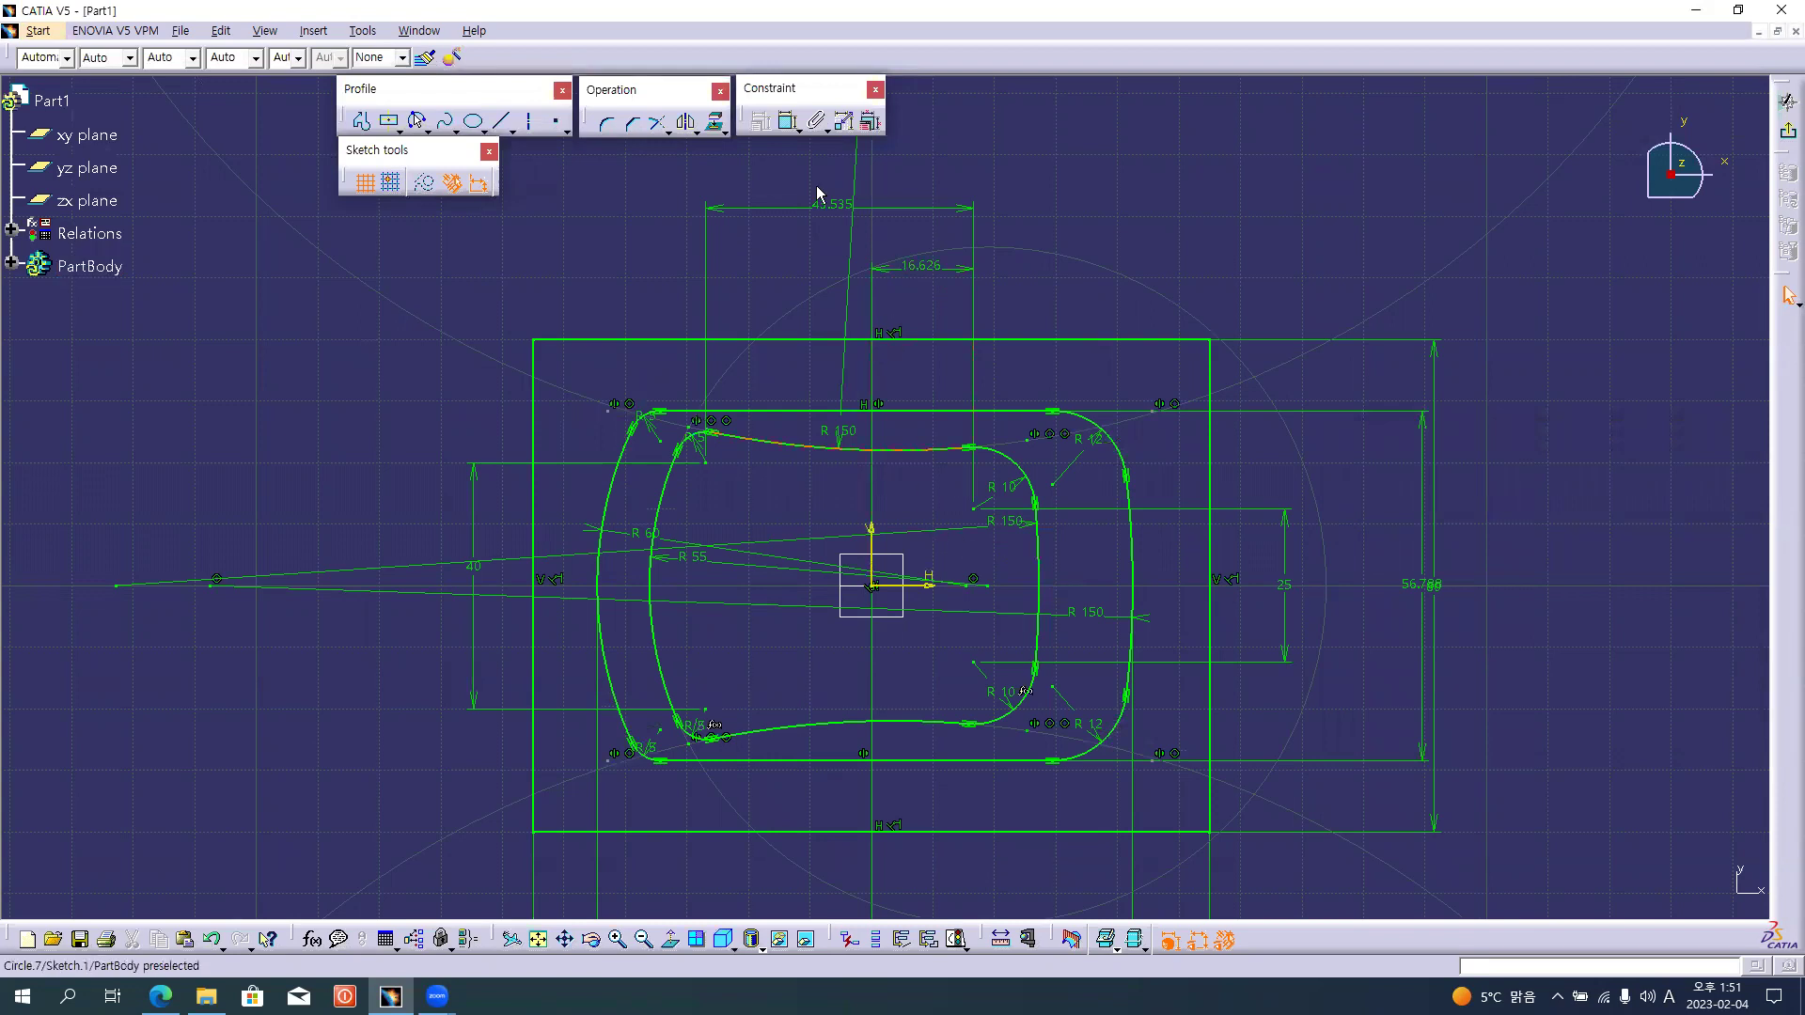
Set the innermost contour's upper corner centre spacing to 44 mm and the upper-right centre's distance from the vertical axis to 14 mm.
left_click(870, 120)
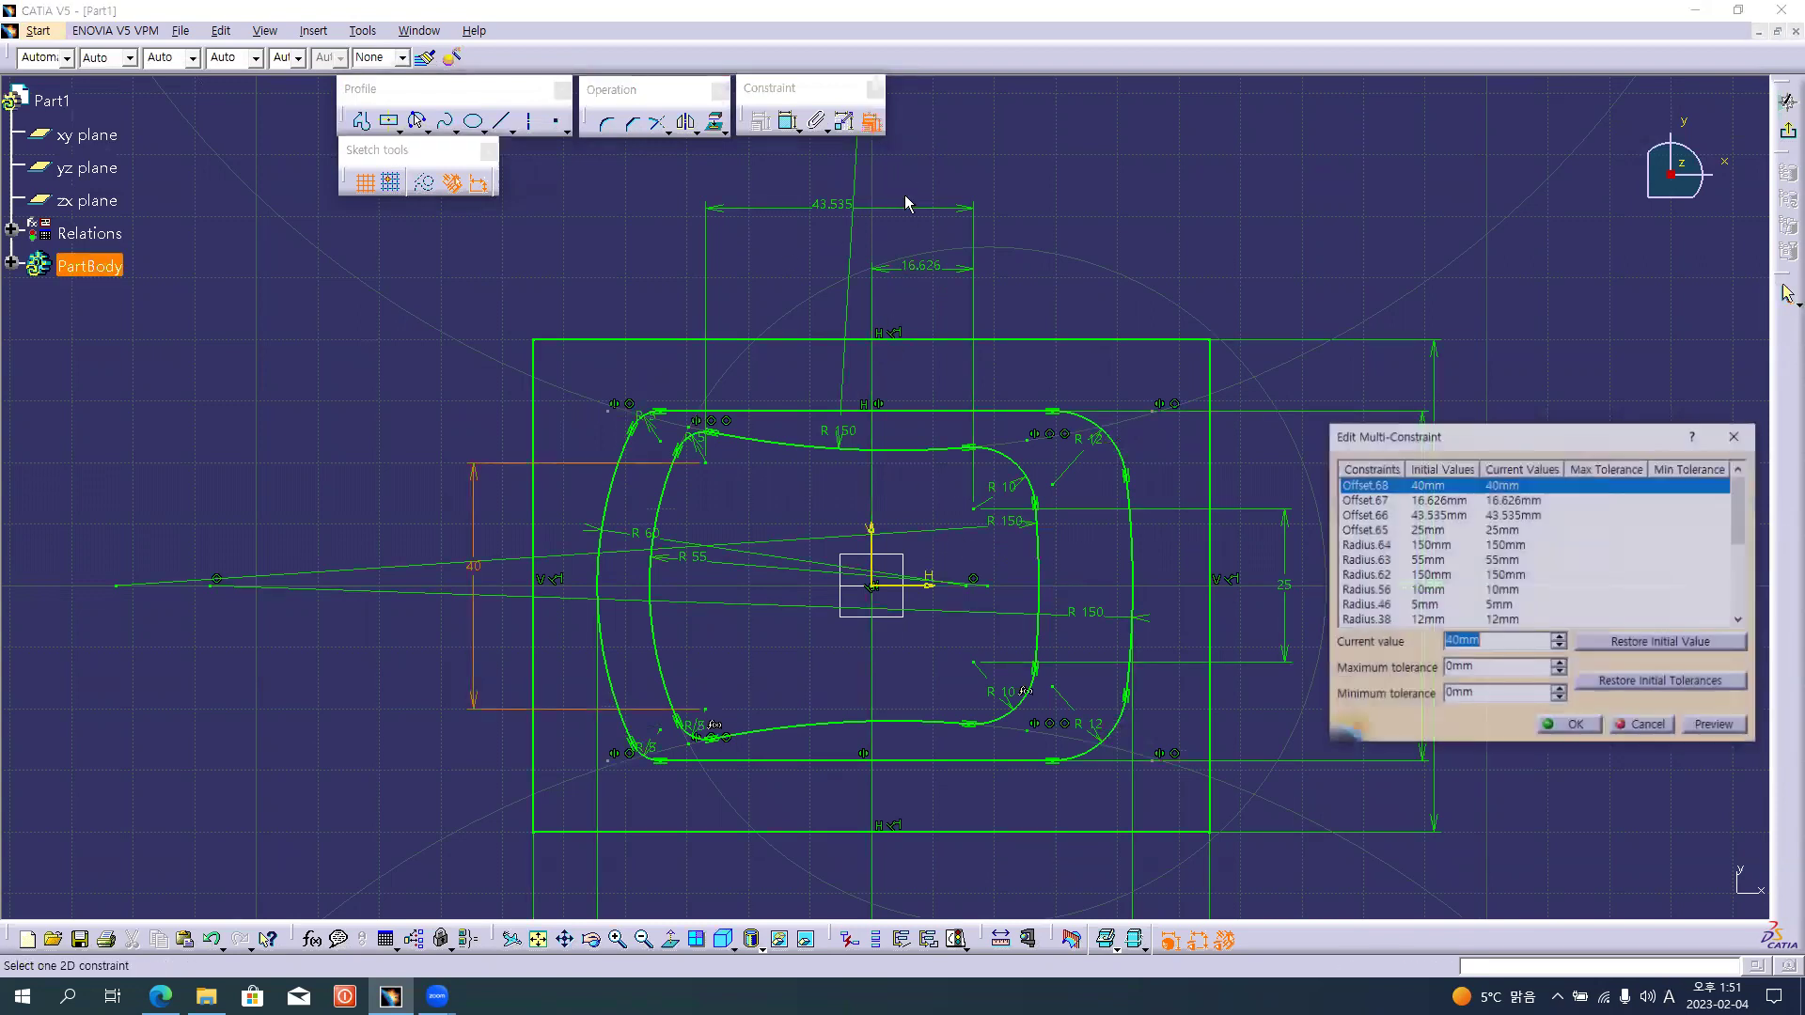
key("alt+Tab")
key("alt+Tab")
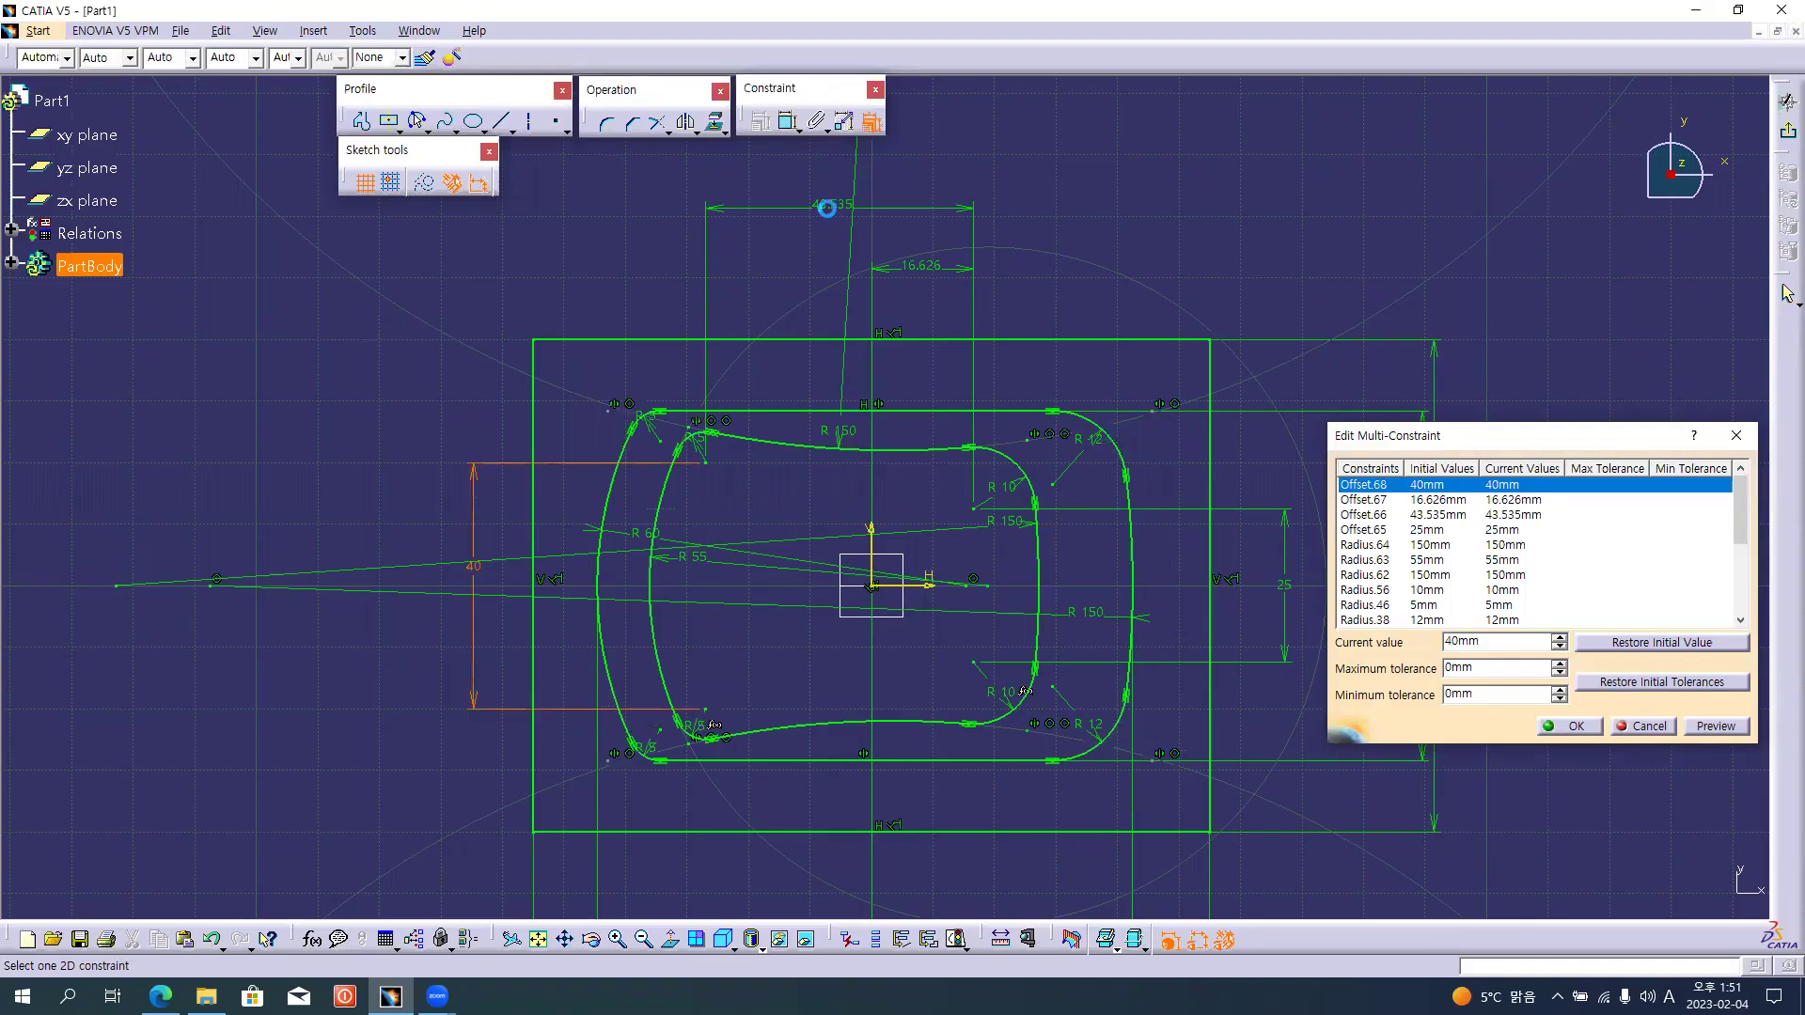
left_click(832, 205)
type("1")
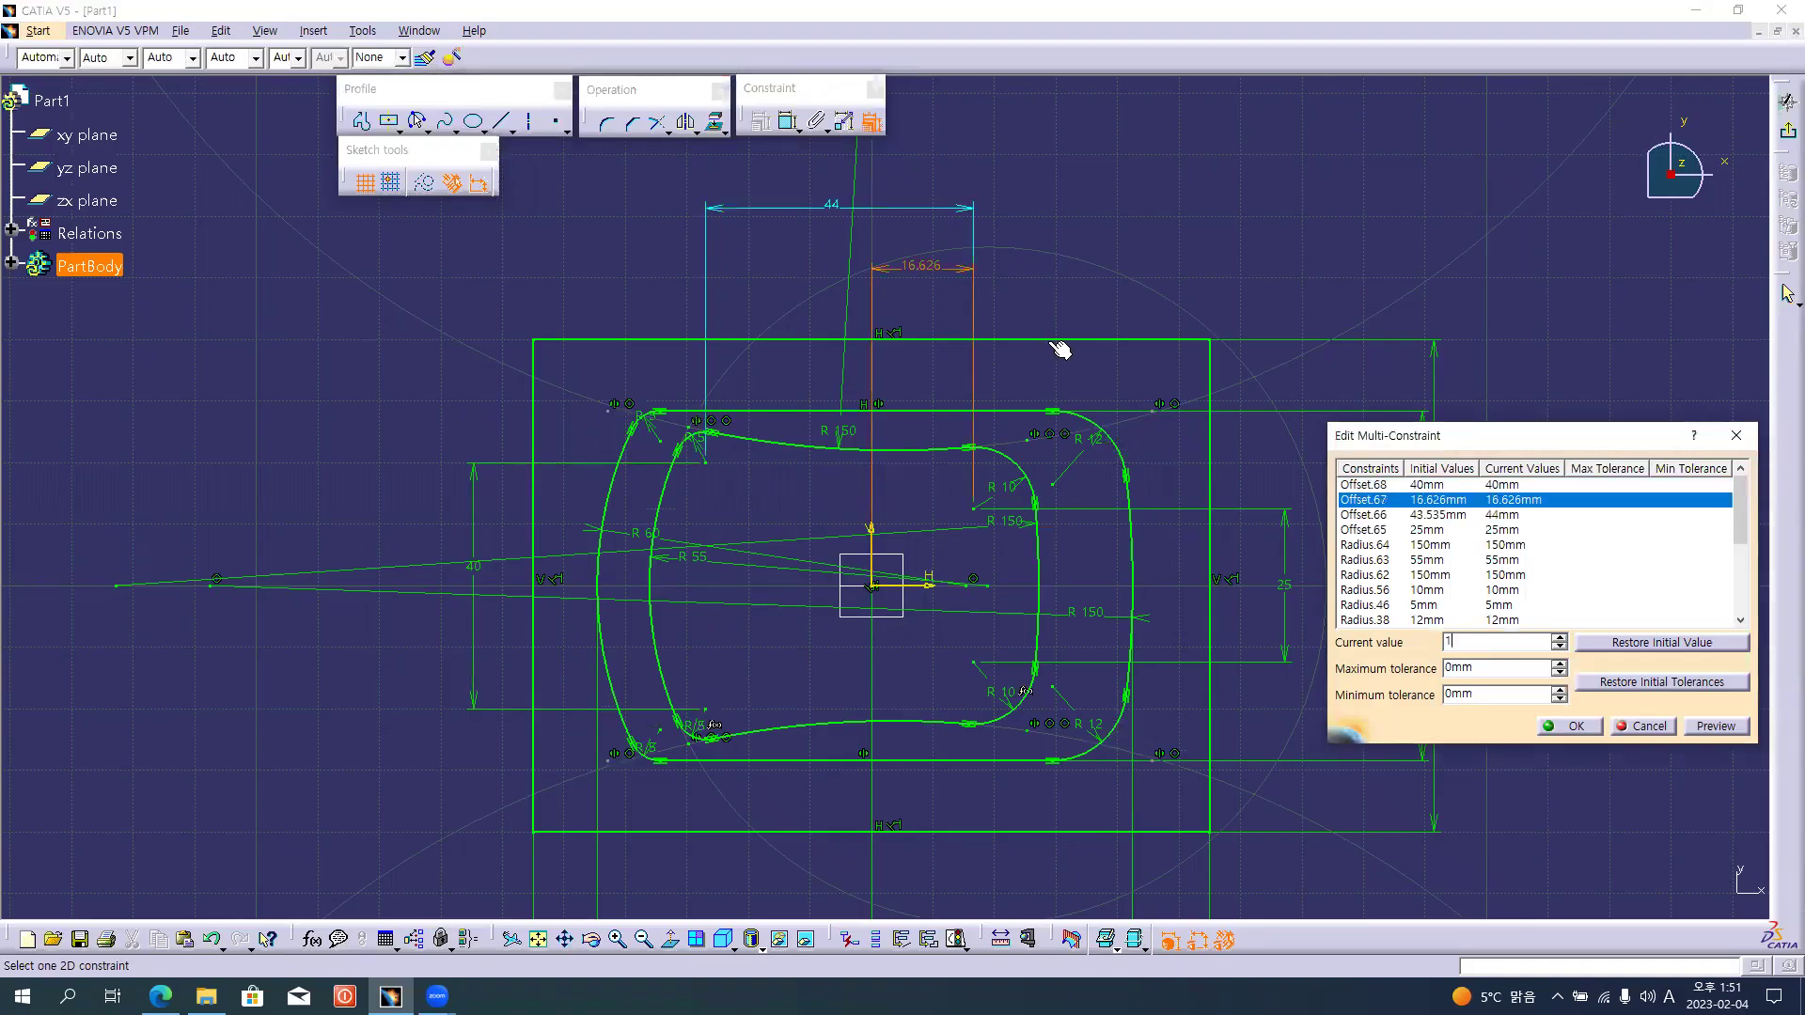
key("Return")
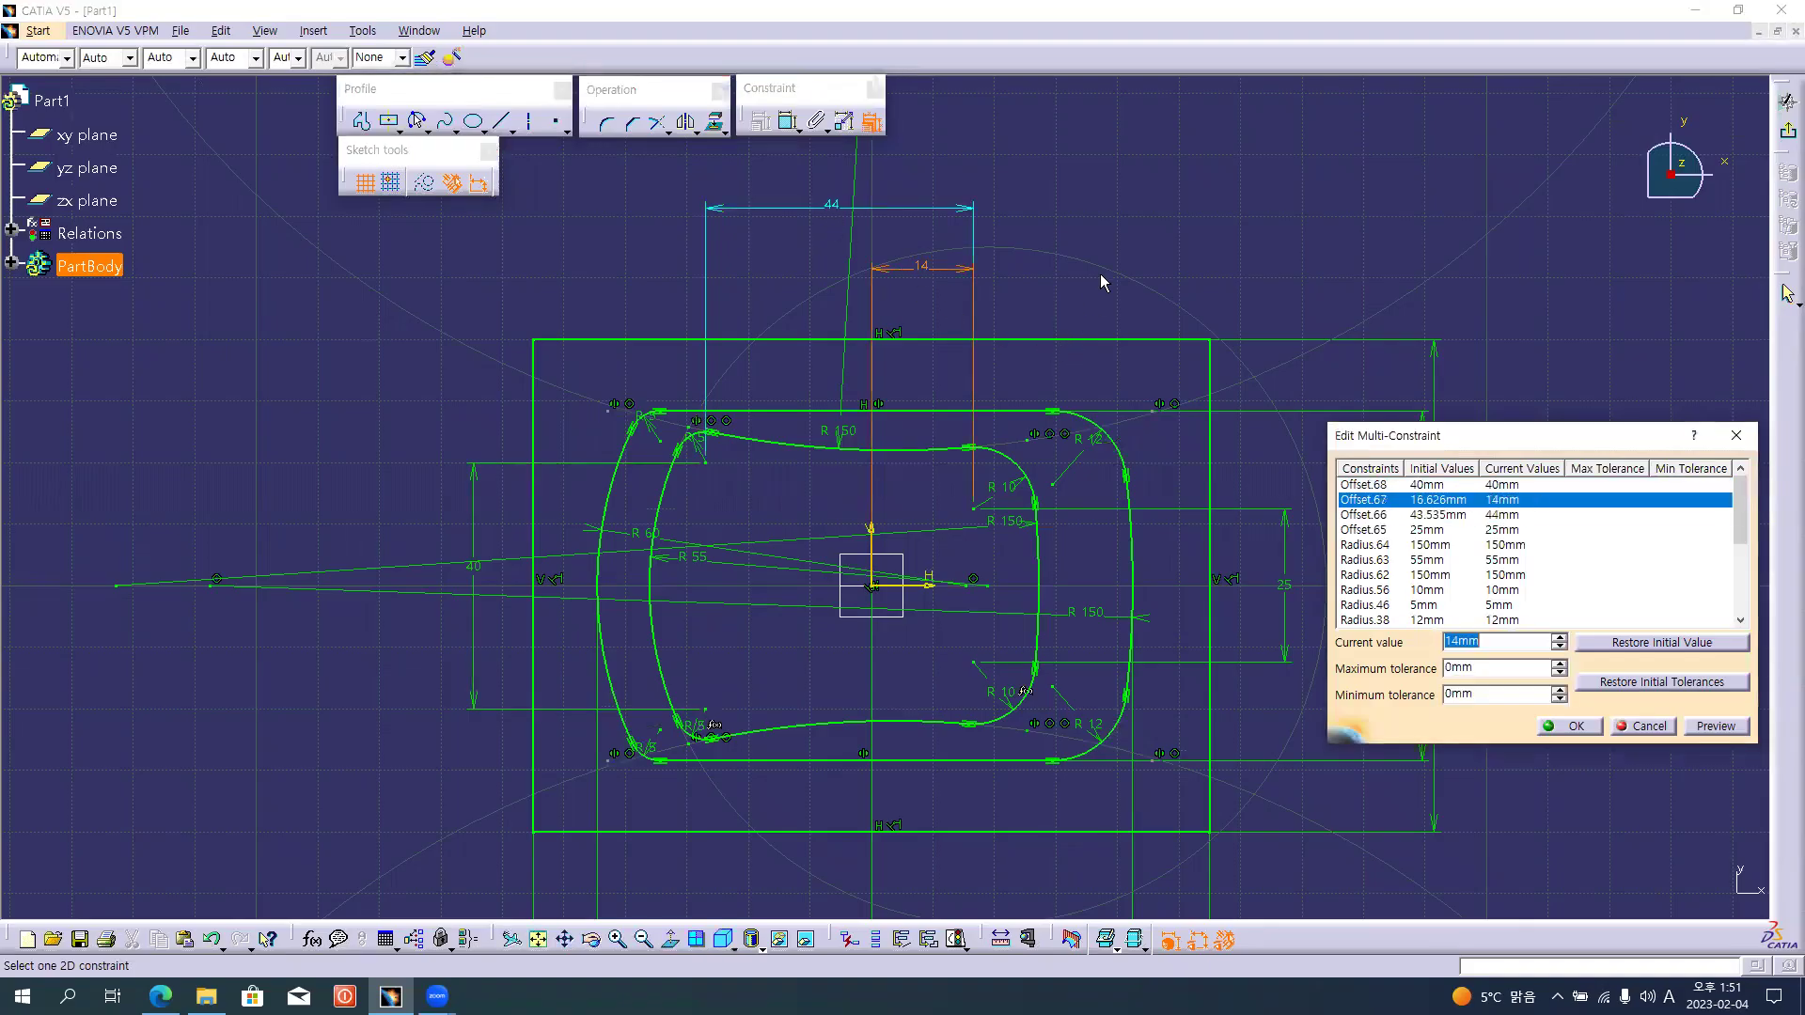
left_click(1569, 725)
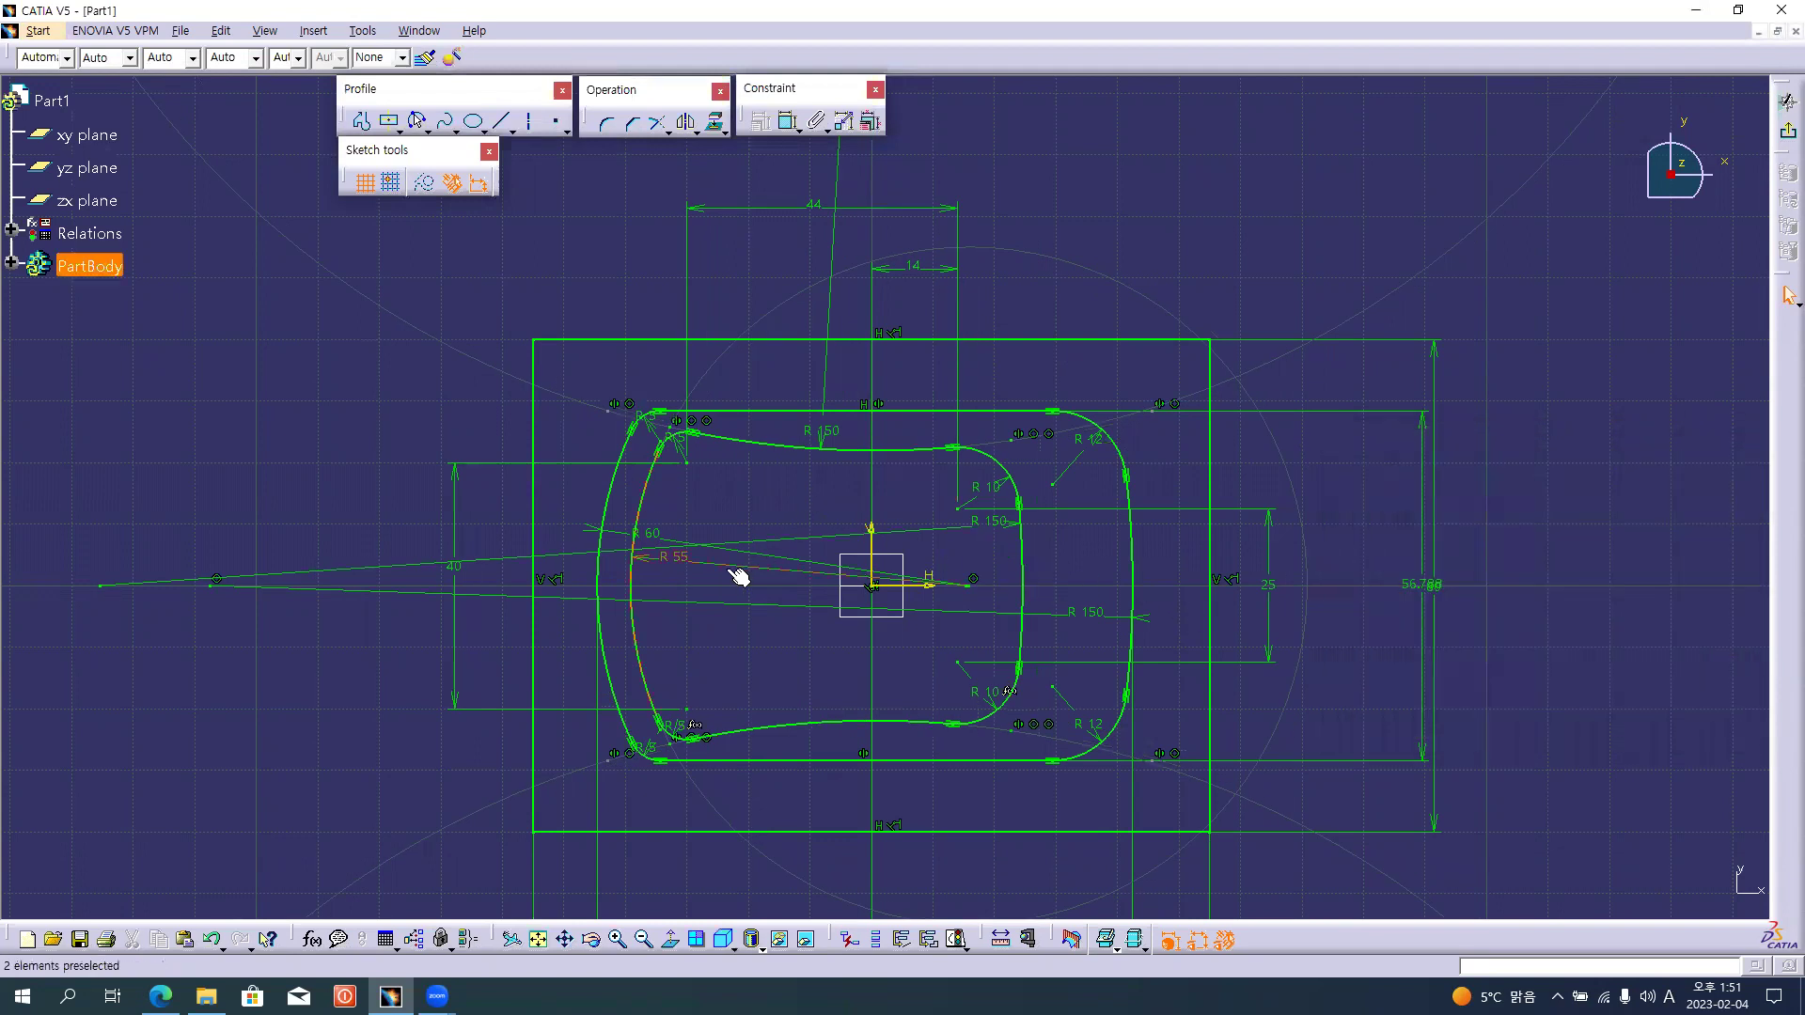
Rearrange the side arc radius dimensions, the 44 mm and 14 mm dimensions, and the middle contour's height dimension so they are easier to read.
mouse_move(715, 570)
left_mouse_down()
mouse_move(695, 598)
mouse_move(648, 503)
left_mouse_up()
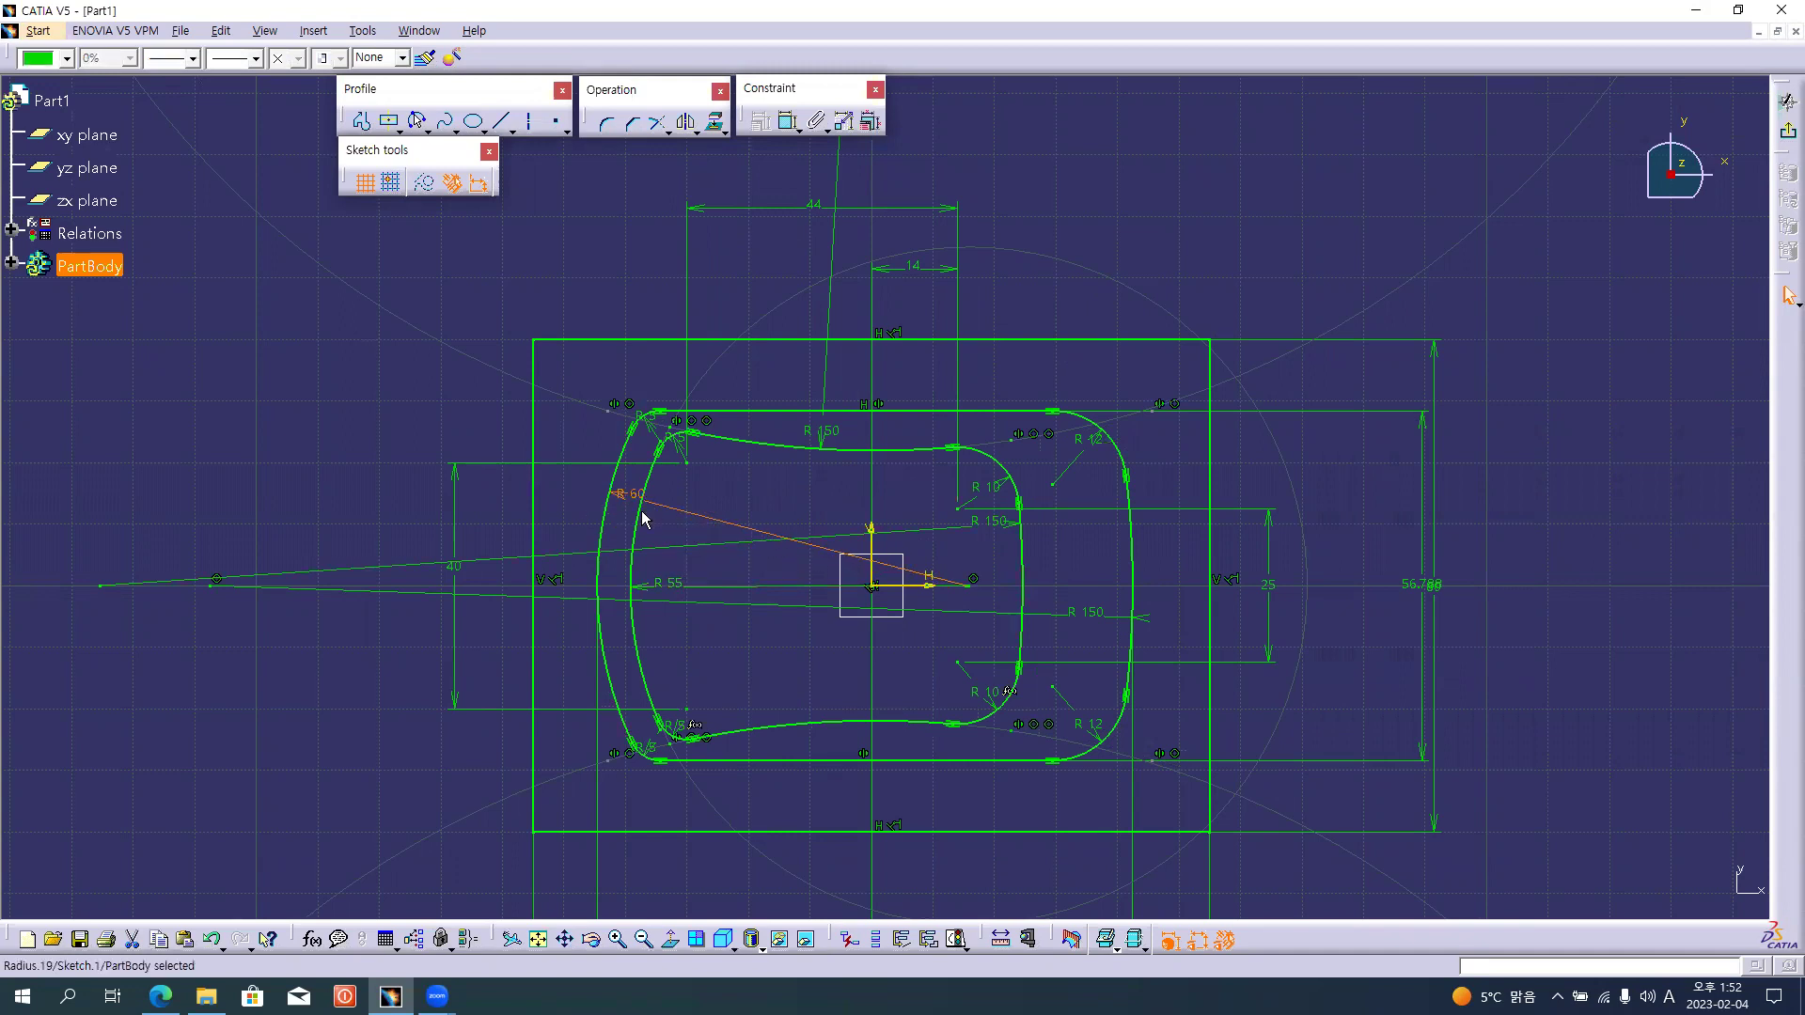
left_click_drag(943, 540, 1110, 567)
left_click_drag(947, 278, 945, 285)
left_click_drag(910, 206, 919, 223)
left_click_drag(1426, 538, 1365, 545)
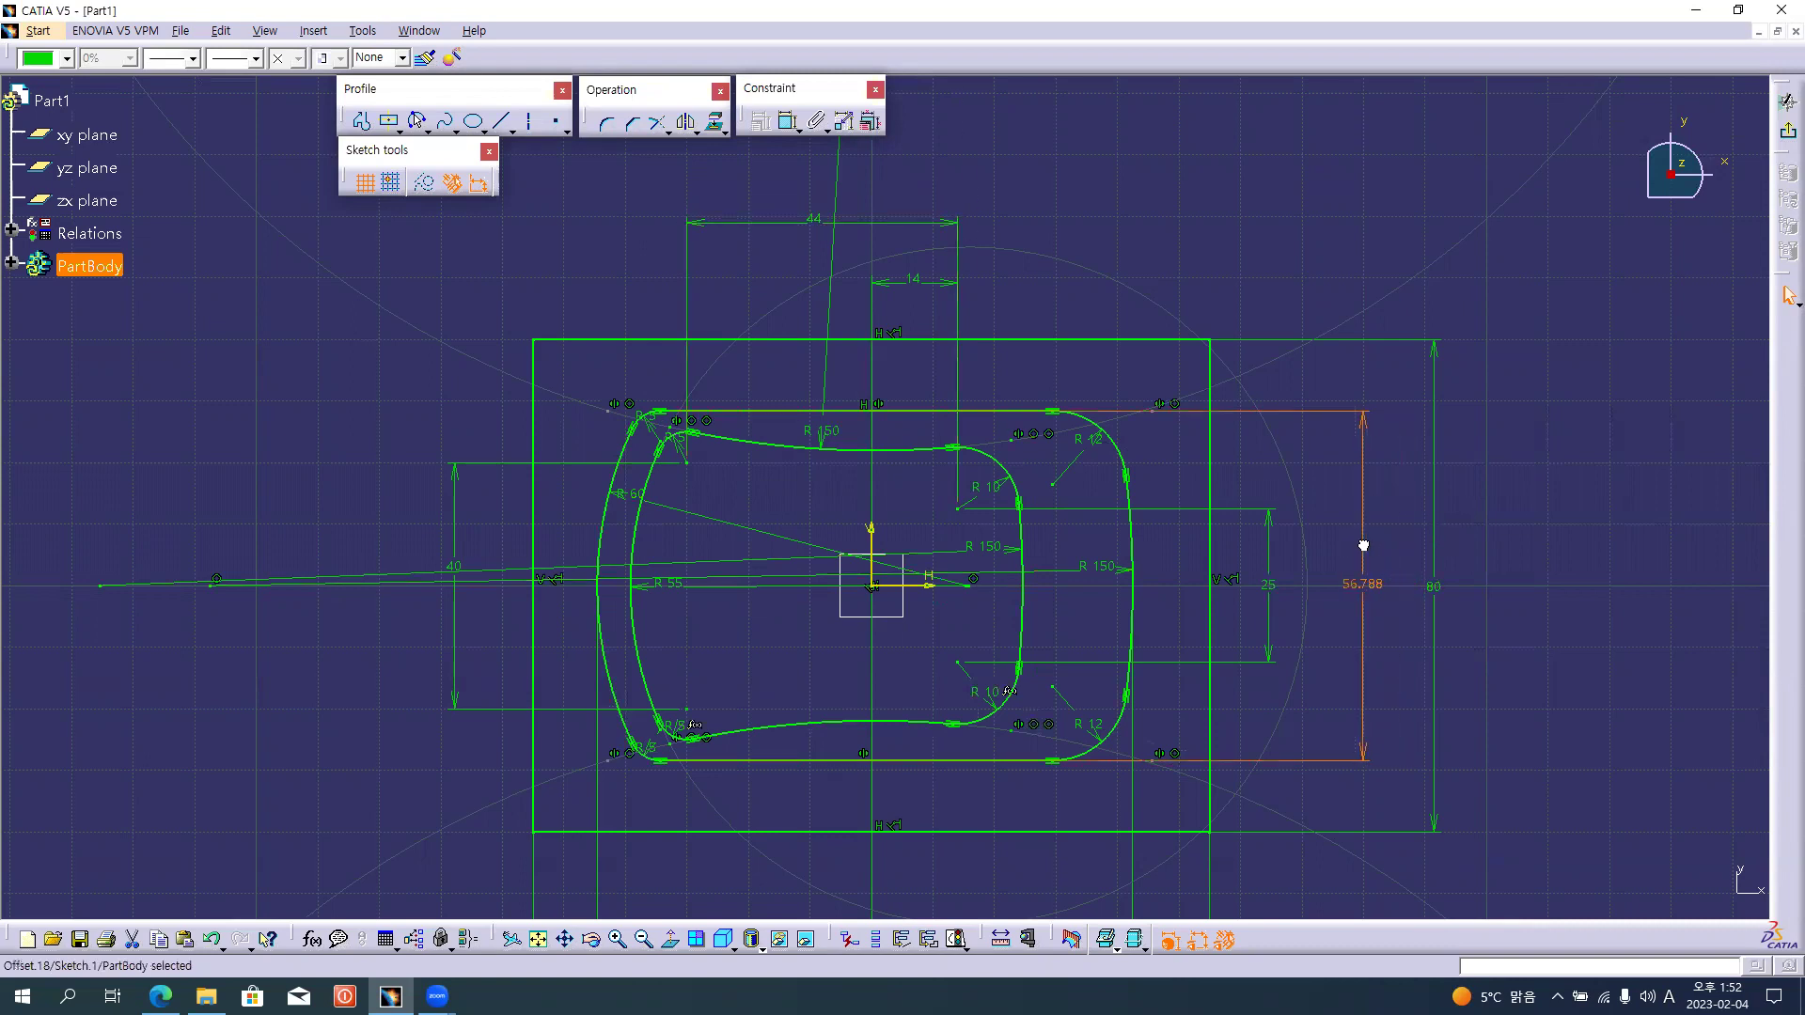
Set the middle contour's height to 60 mm.
double_click(1365, 551)
type("6")
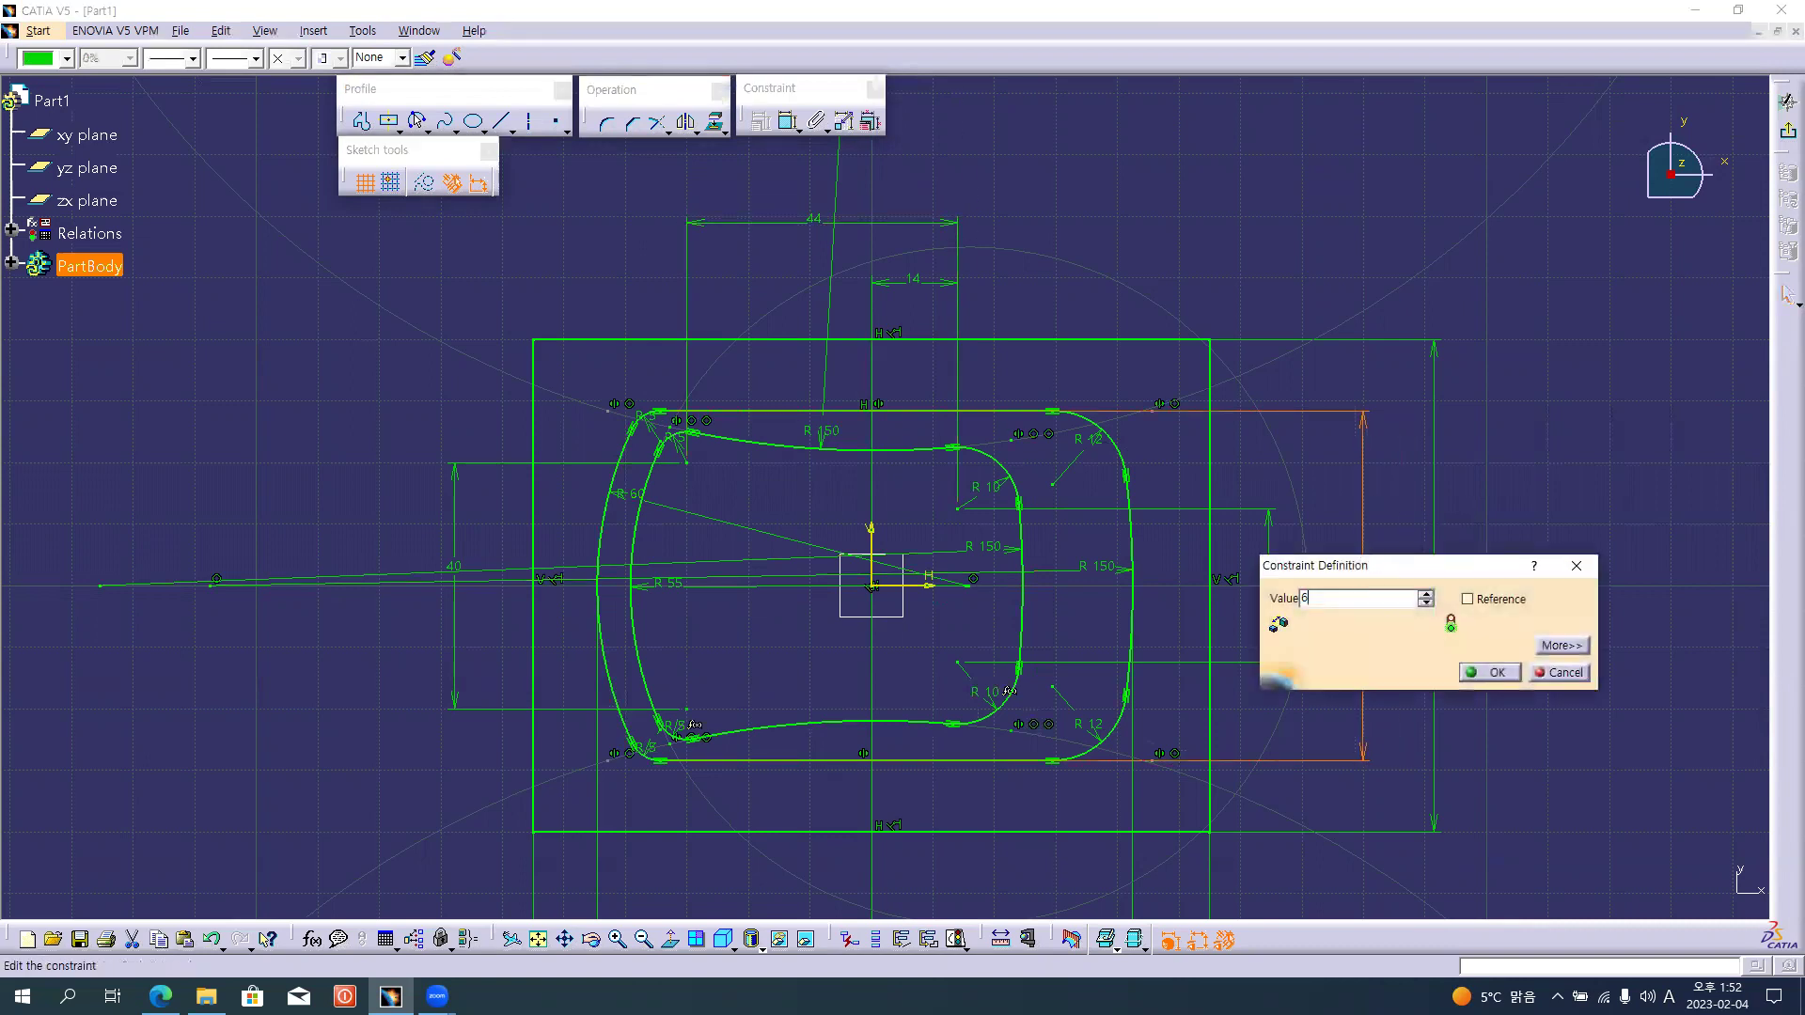
type("0")
key("Return")
left_click(1400, 488)
Compare with the drawing and move the 60 mm and 80 mm height dimensions closer to the outer rectangle.
key("alt+Tab")
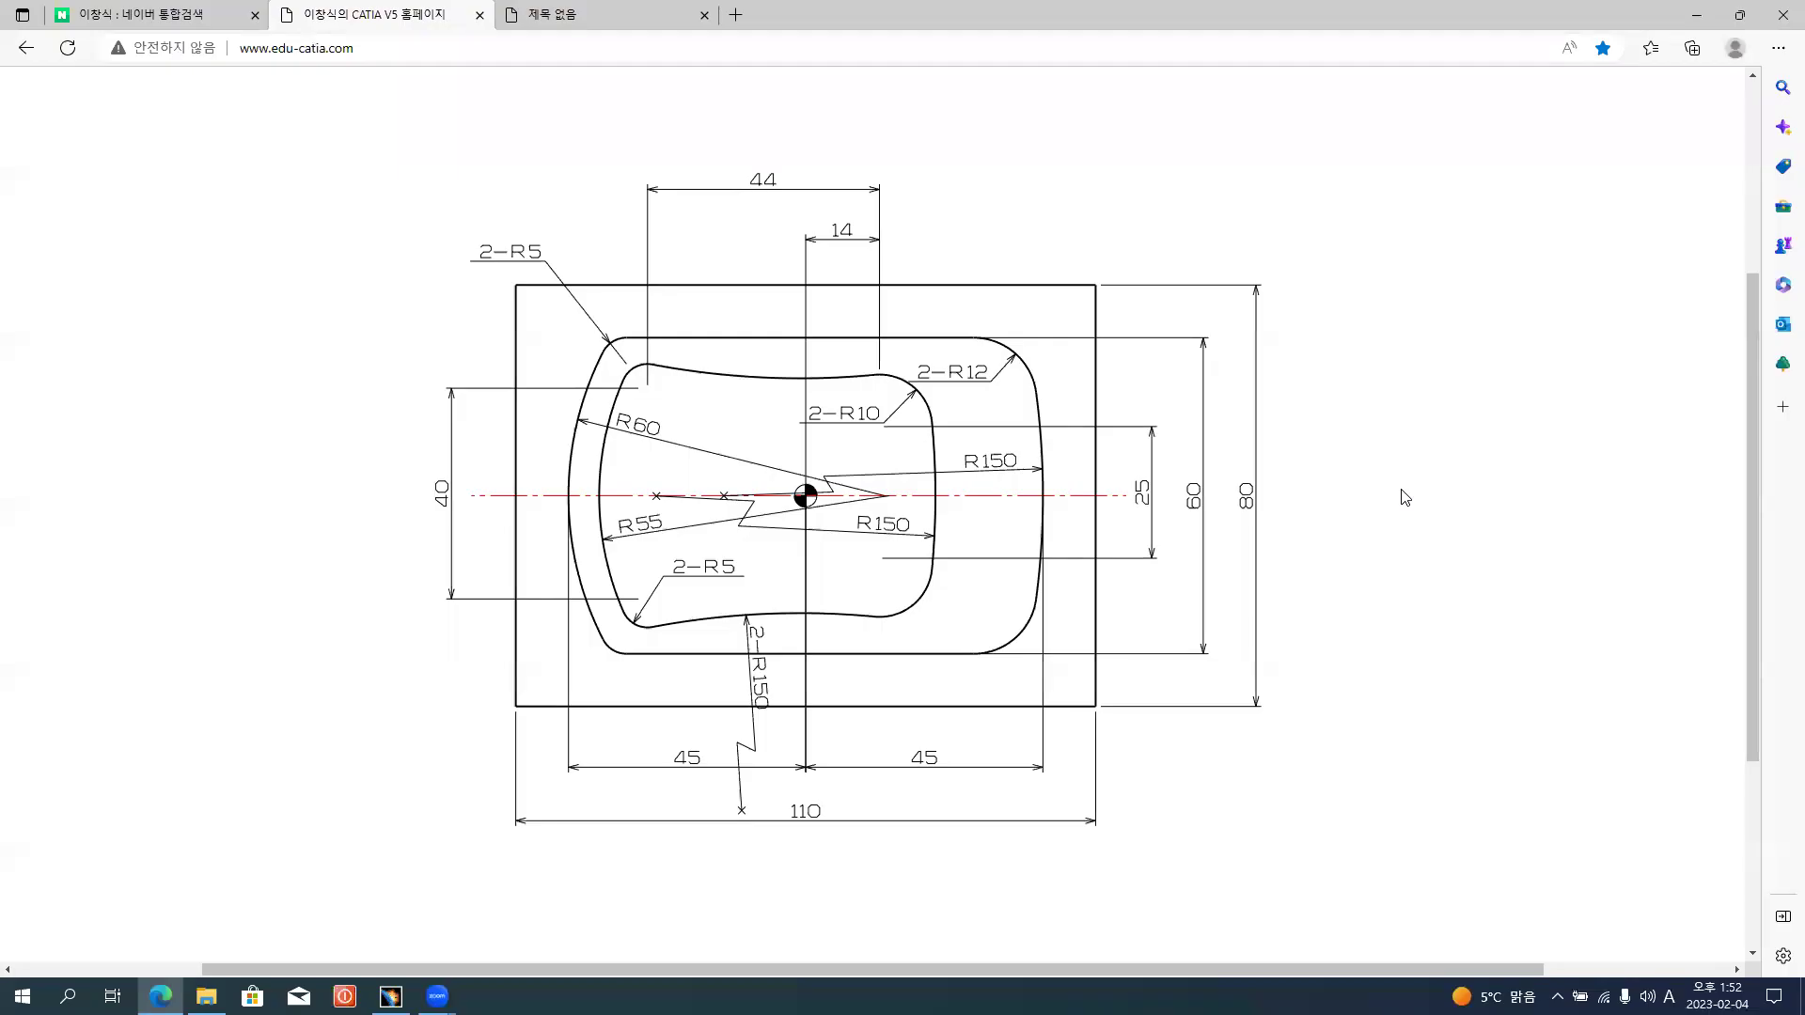
key("alt+Tab")
left_click_drag(1370, 534, 1333, 564)
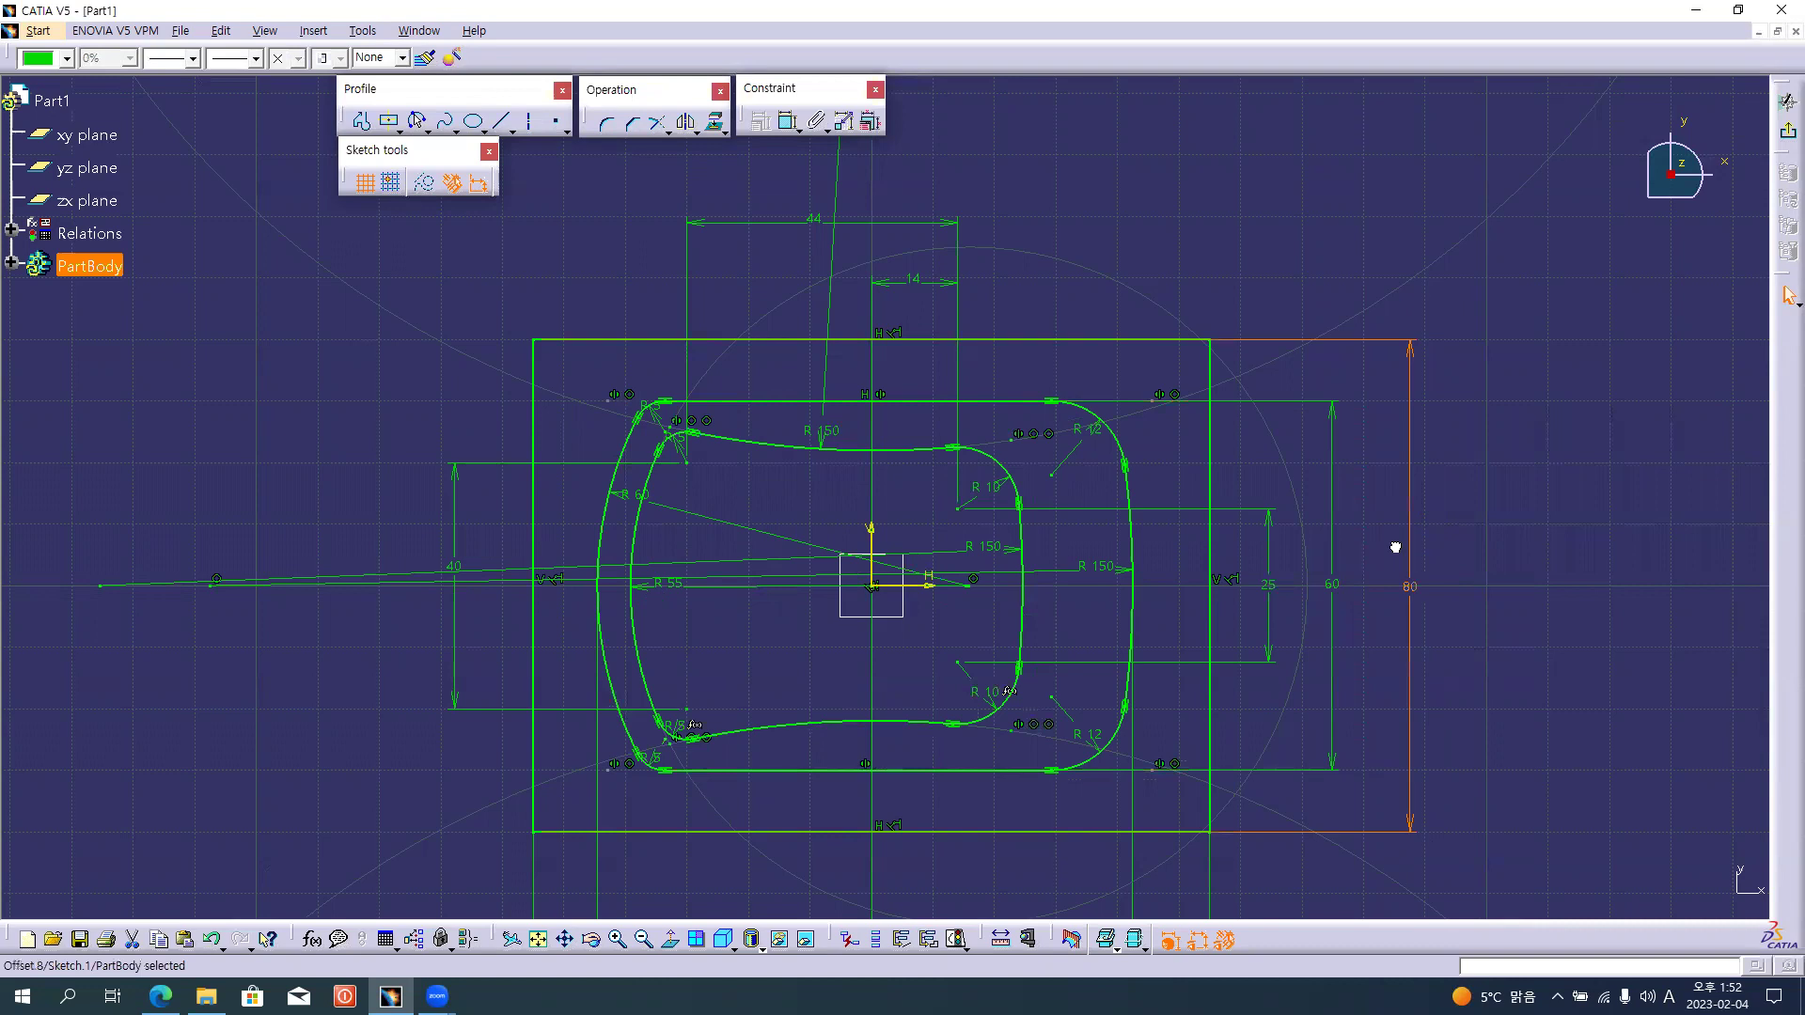
Check the drawing and set the distances from the vertical axis to the middle contour's left and right sides to 45 mm each.
mouse_move(1087, 511)
middle_mouse_down()
mouse_move(1090, 445)
mouse_move(1128, 510)
middle_mouse_up()
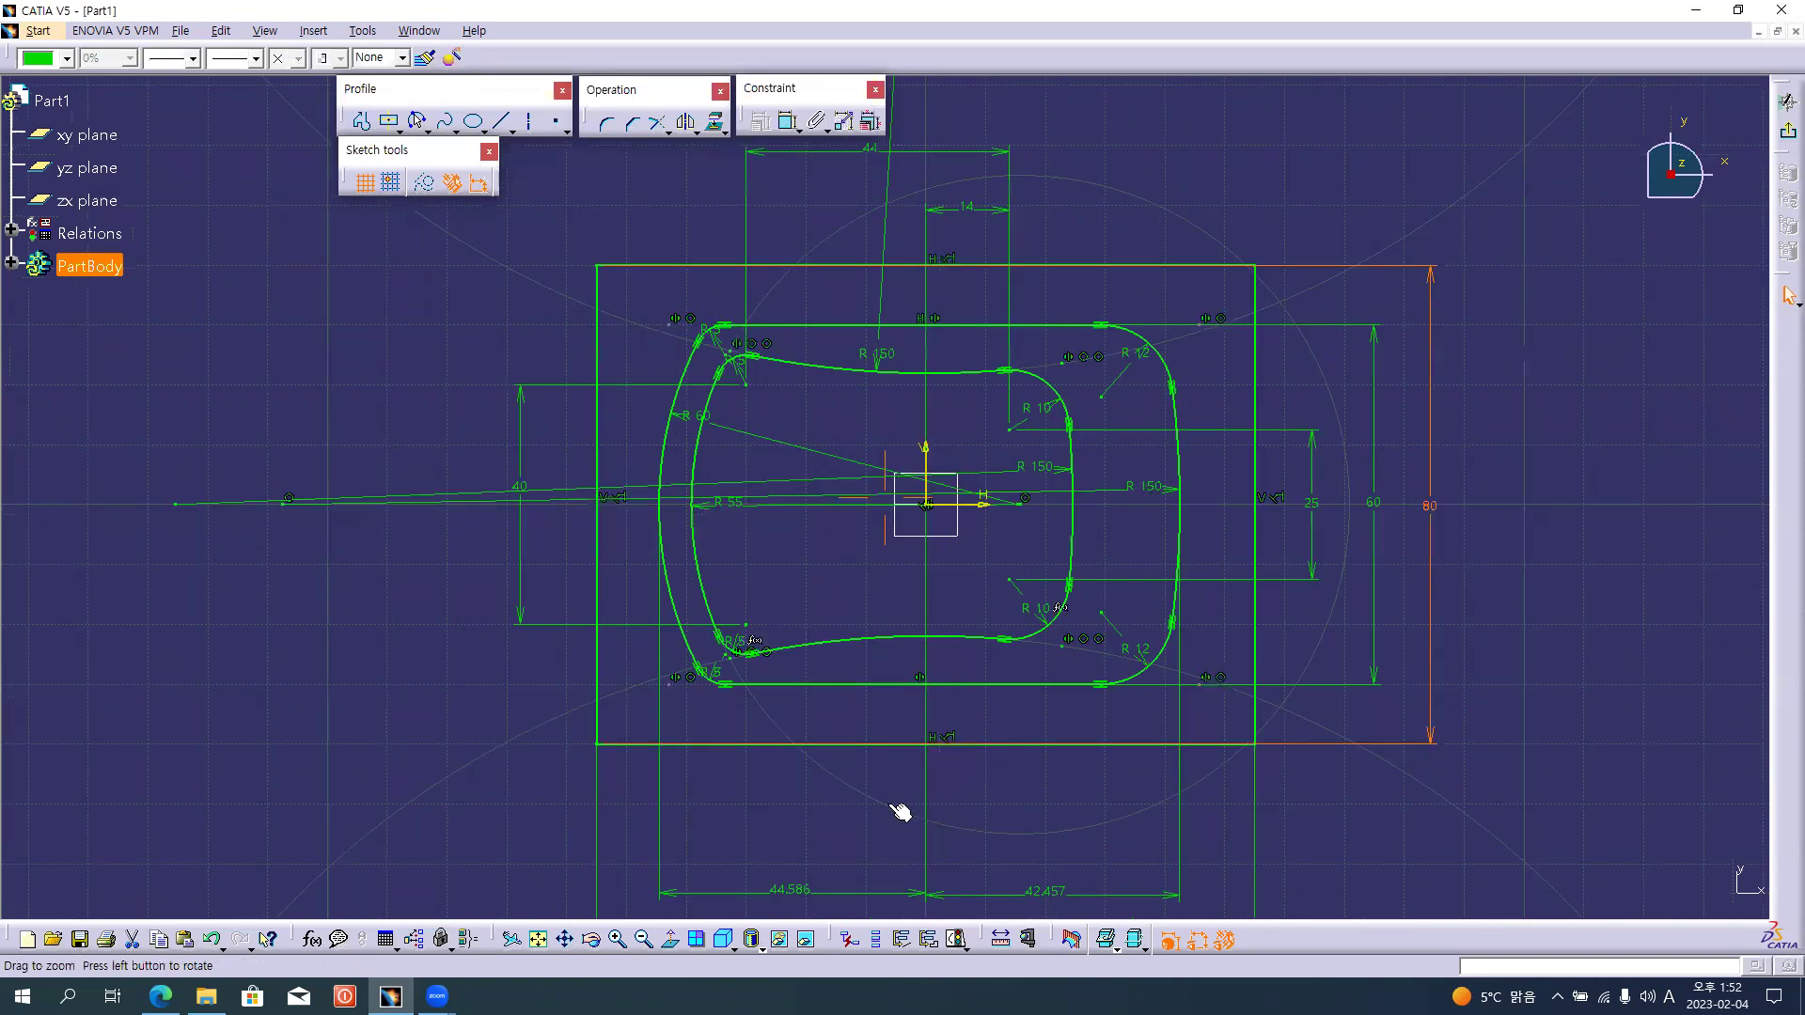
middle_click_drag(900, 811, 854, 804)
key("alt+Tab")
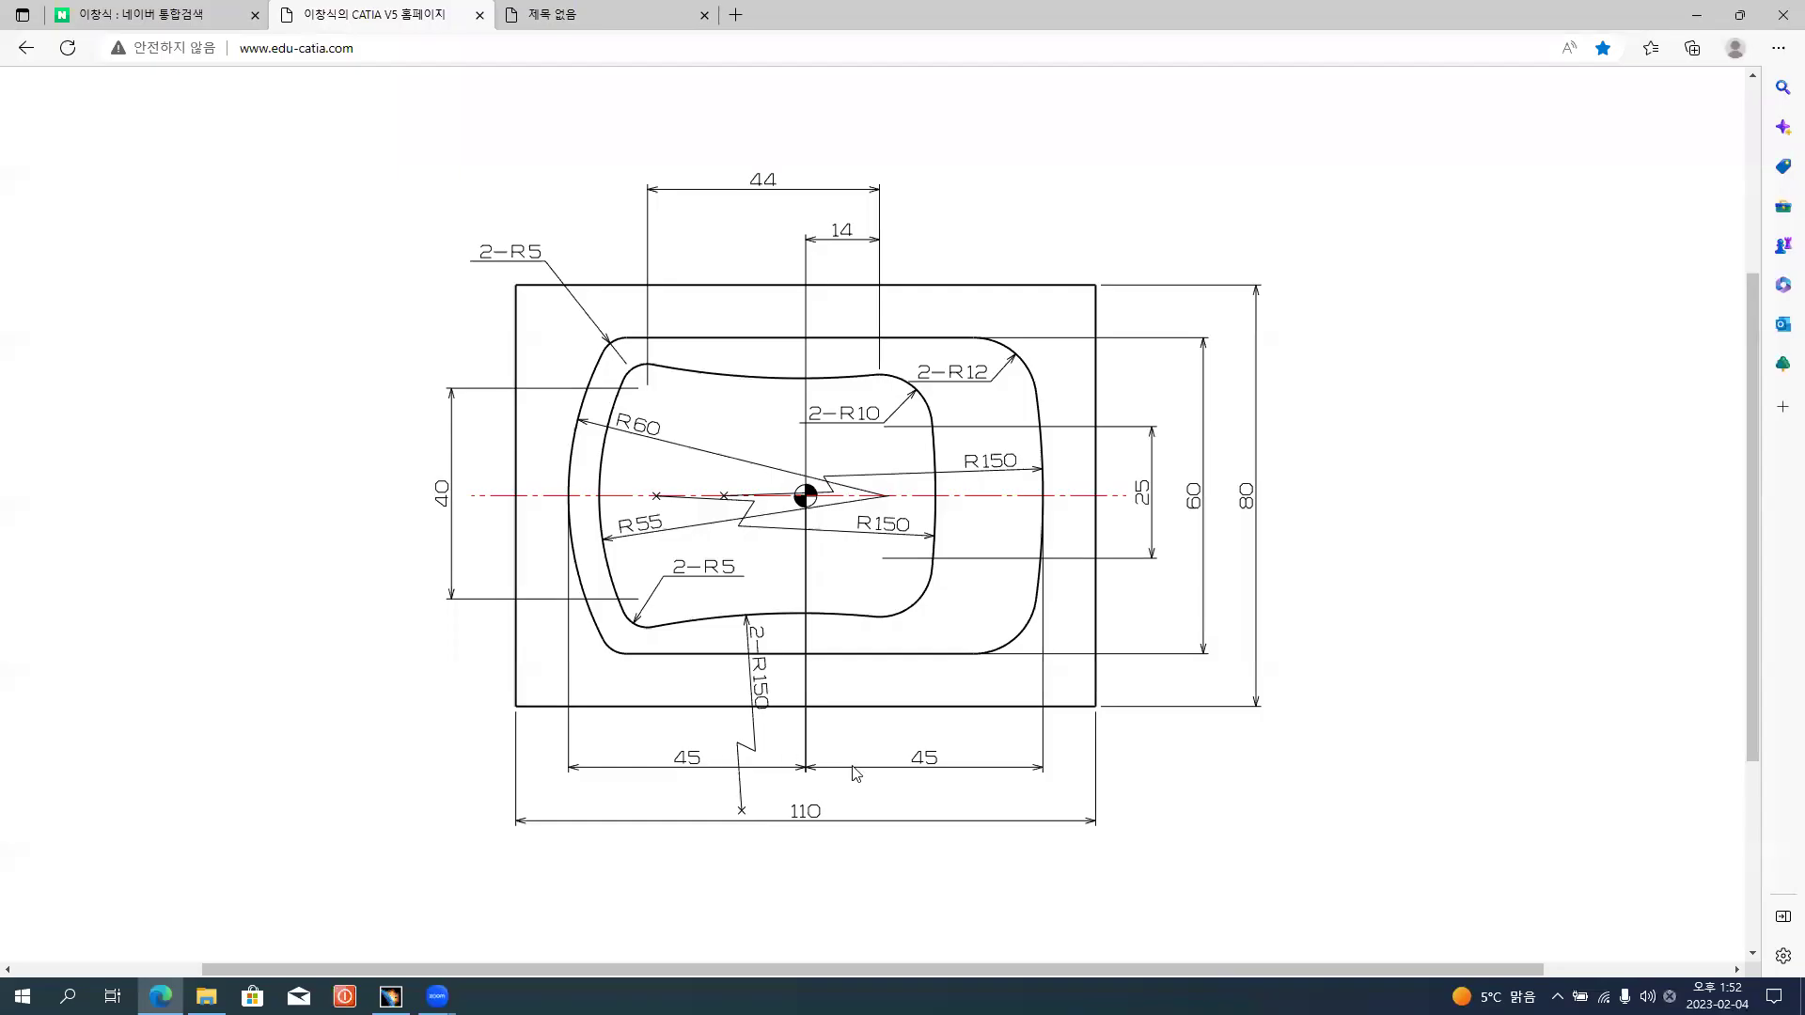
key("alt+Tab")
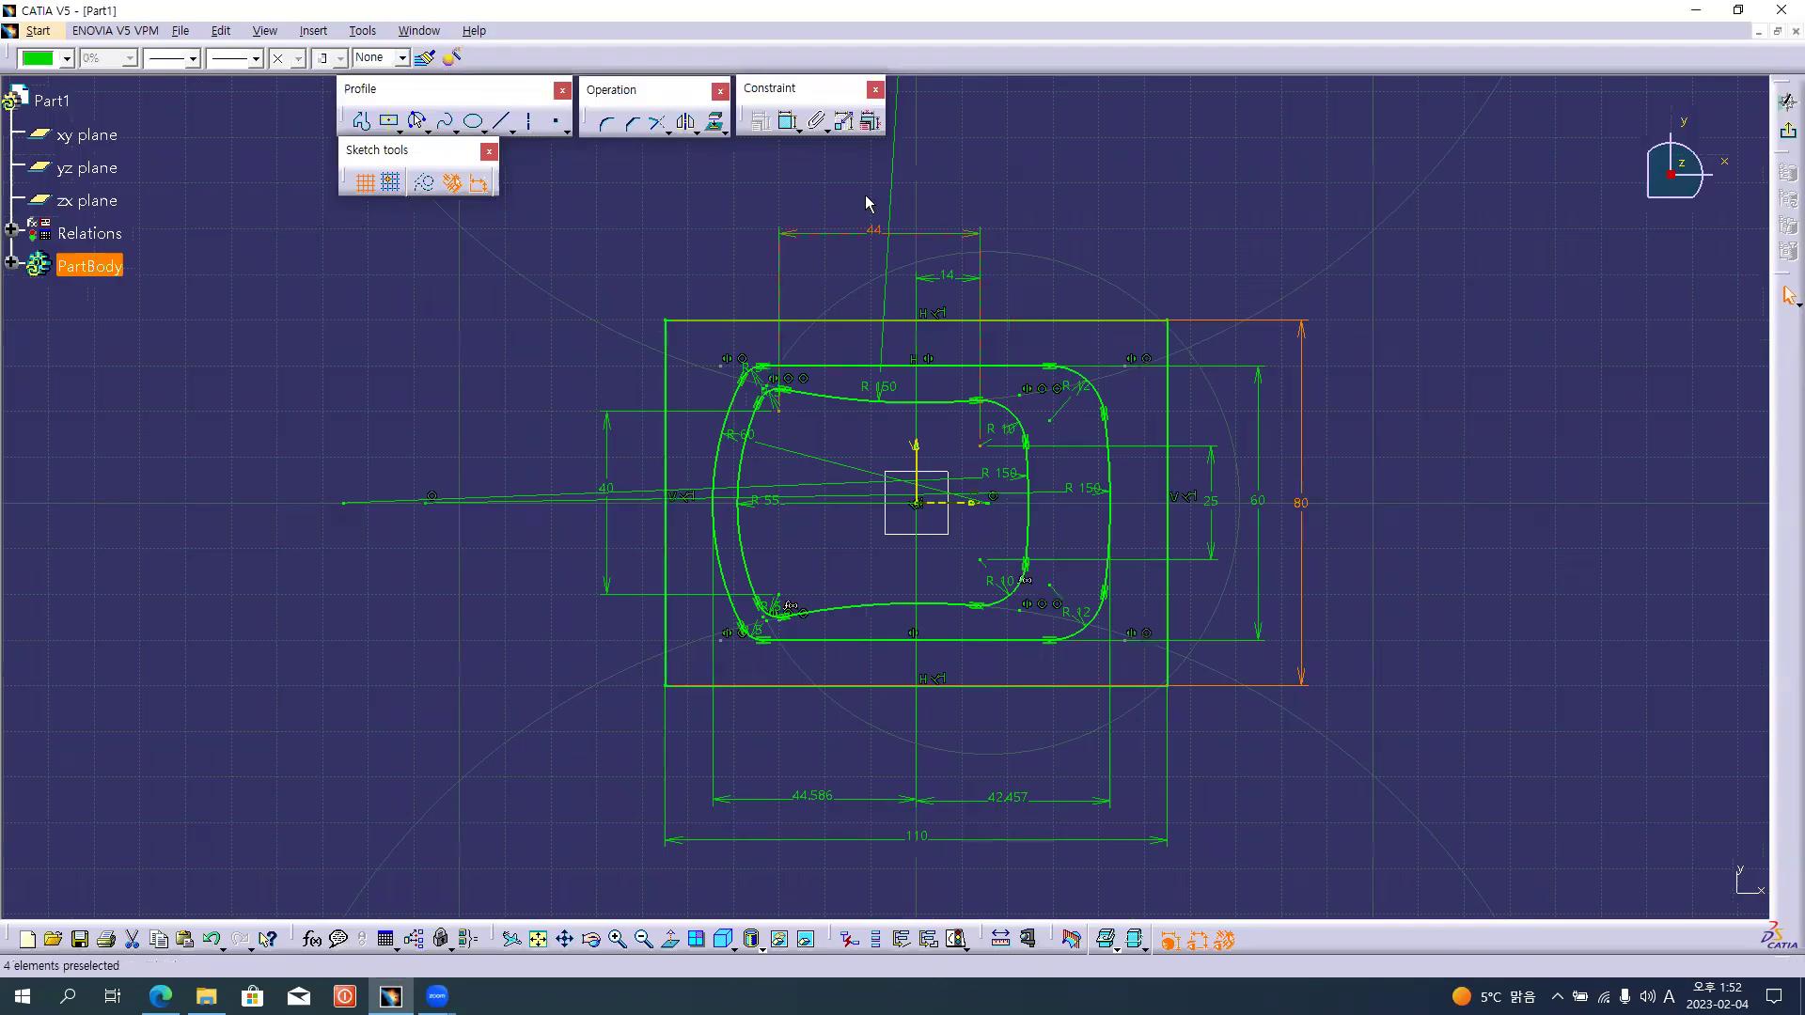
left_click(809, 796)
type("45")
left_click(1000, 814)
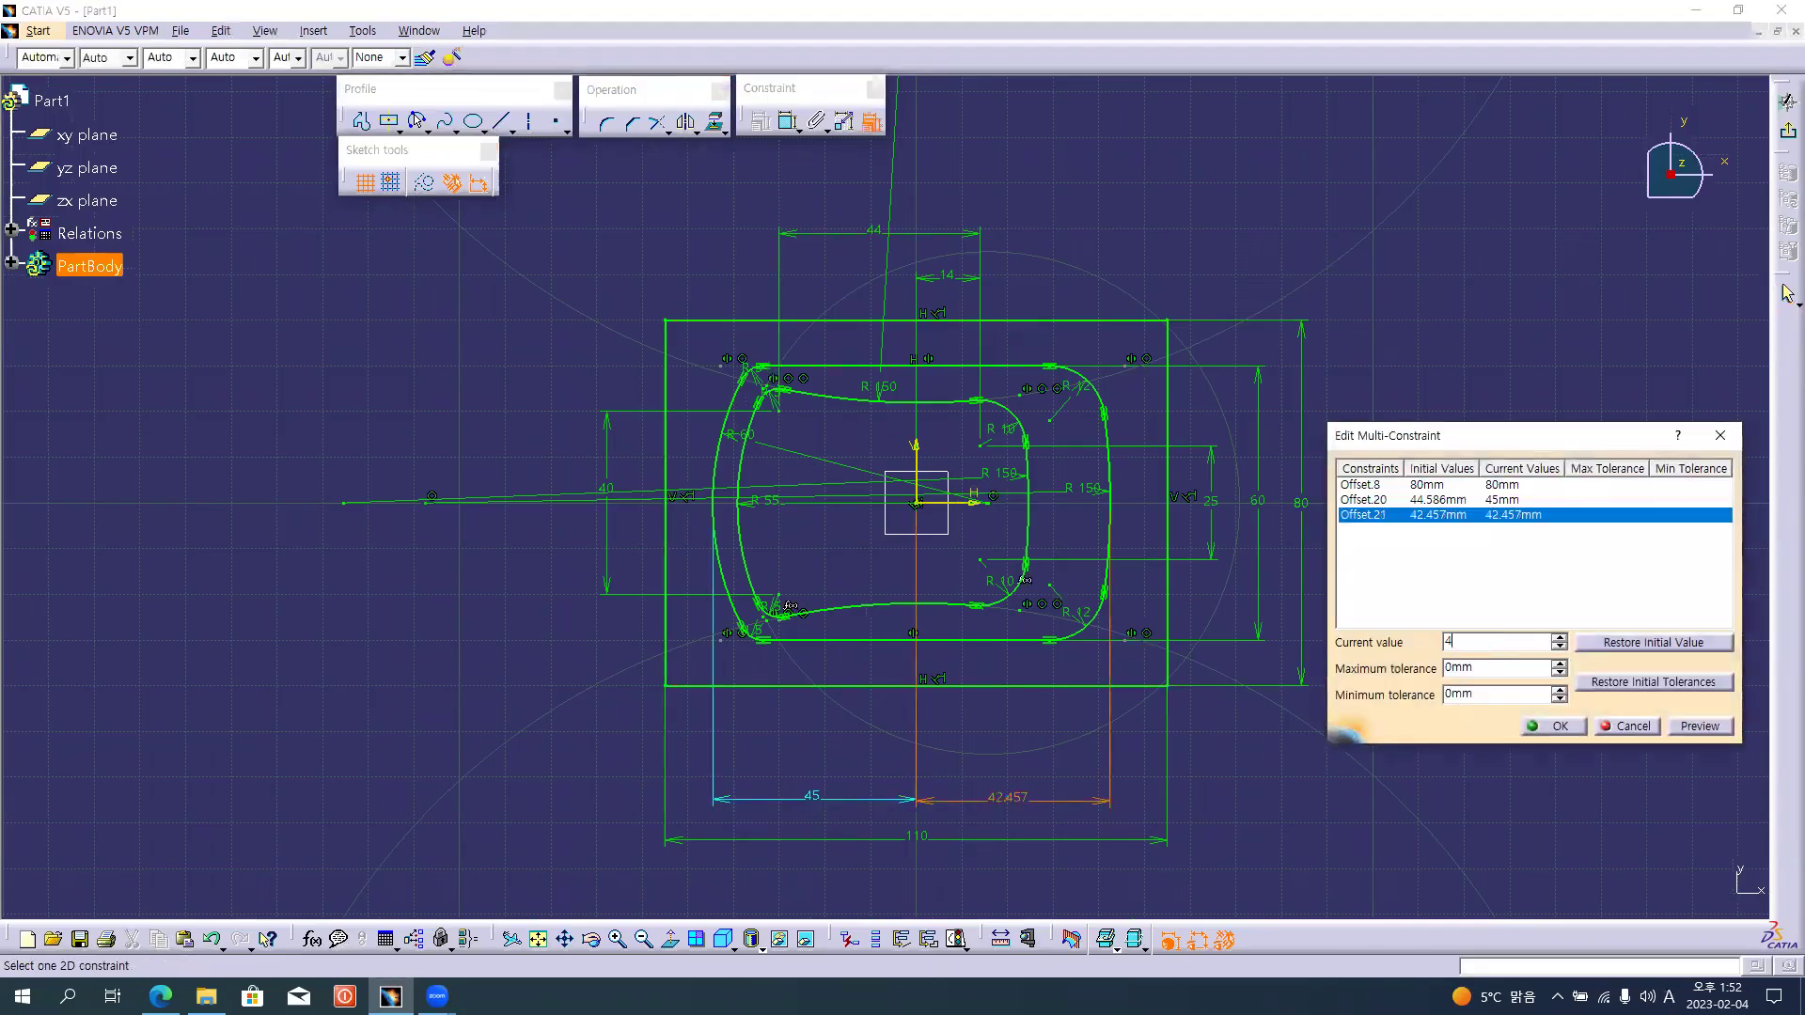
left_click(1556, 726)
Move the two 45 mm dimensions and the 110 mm width dimension closer beneath the outer rectangle.
left_click_drag(874, 797, 870, 741)
left_click_drag(979, 798, 978, 740)
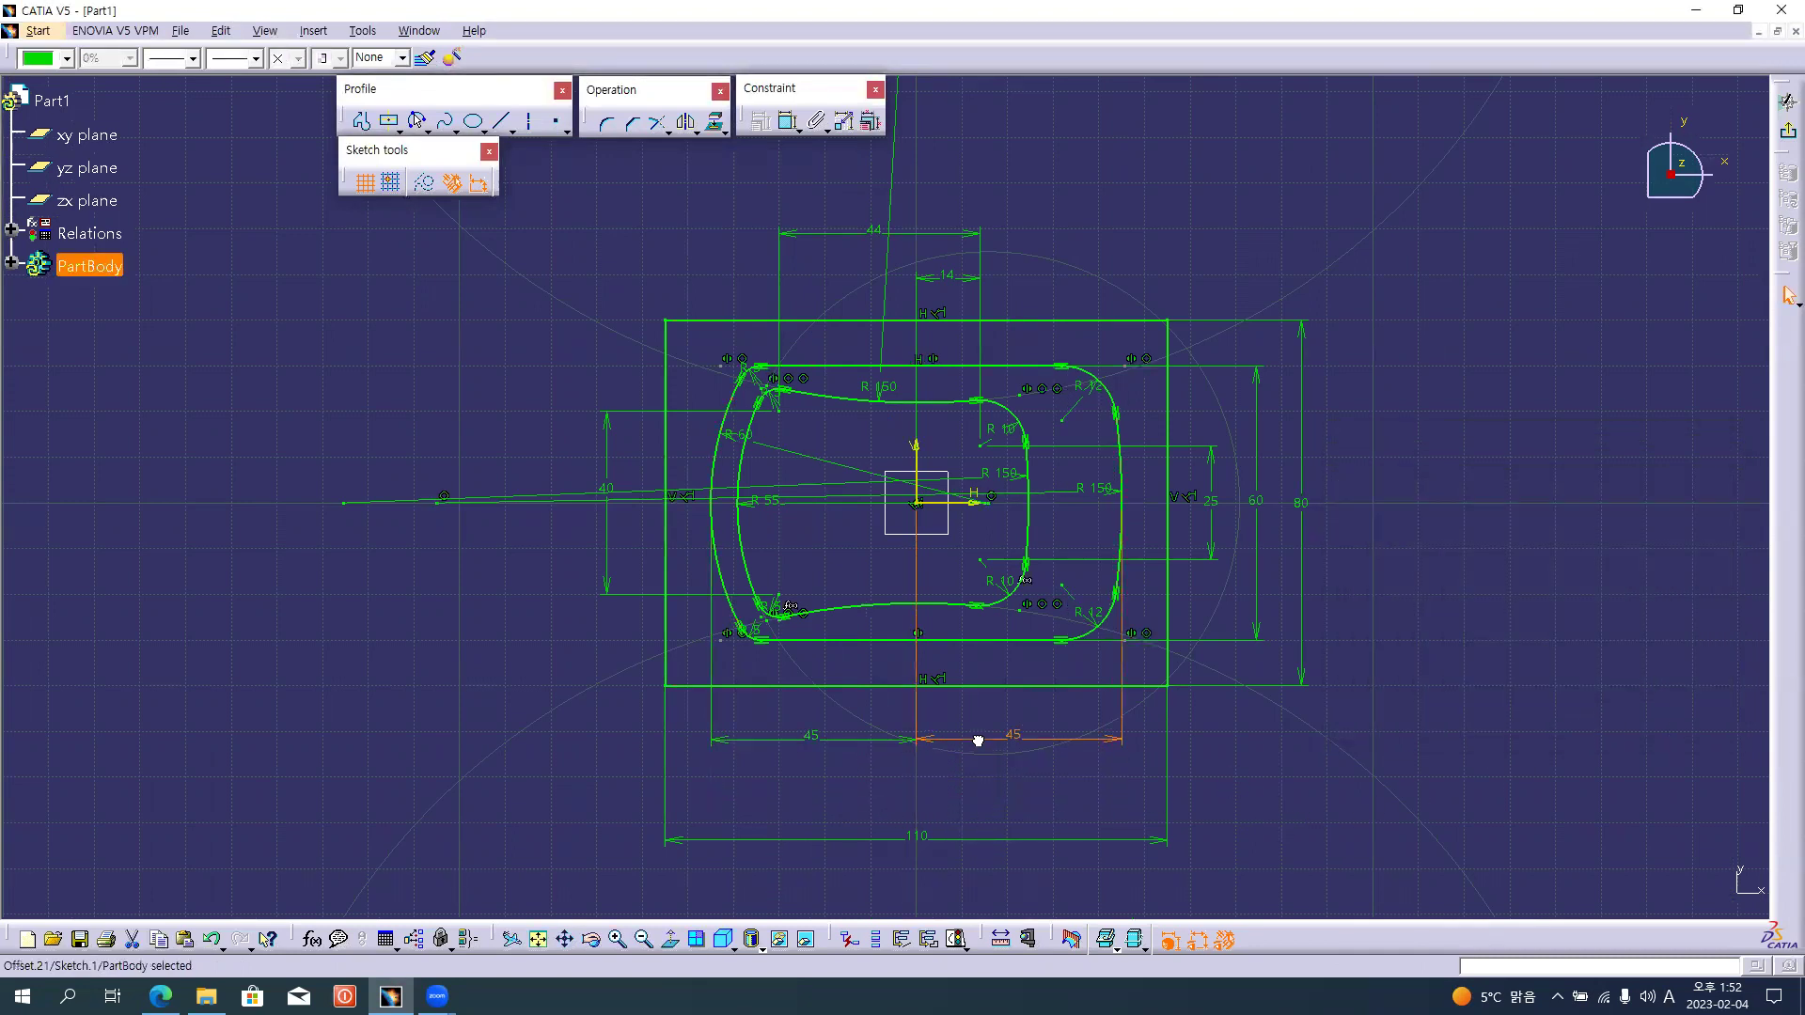
left_click_drag(972, 836, 969, 794)
left_click(1305, 597)
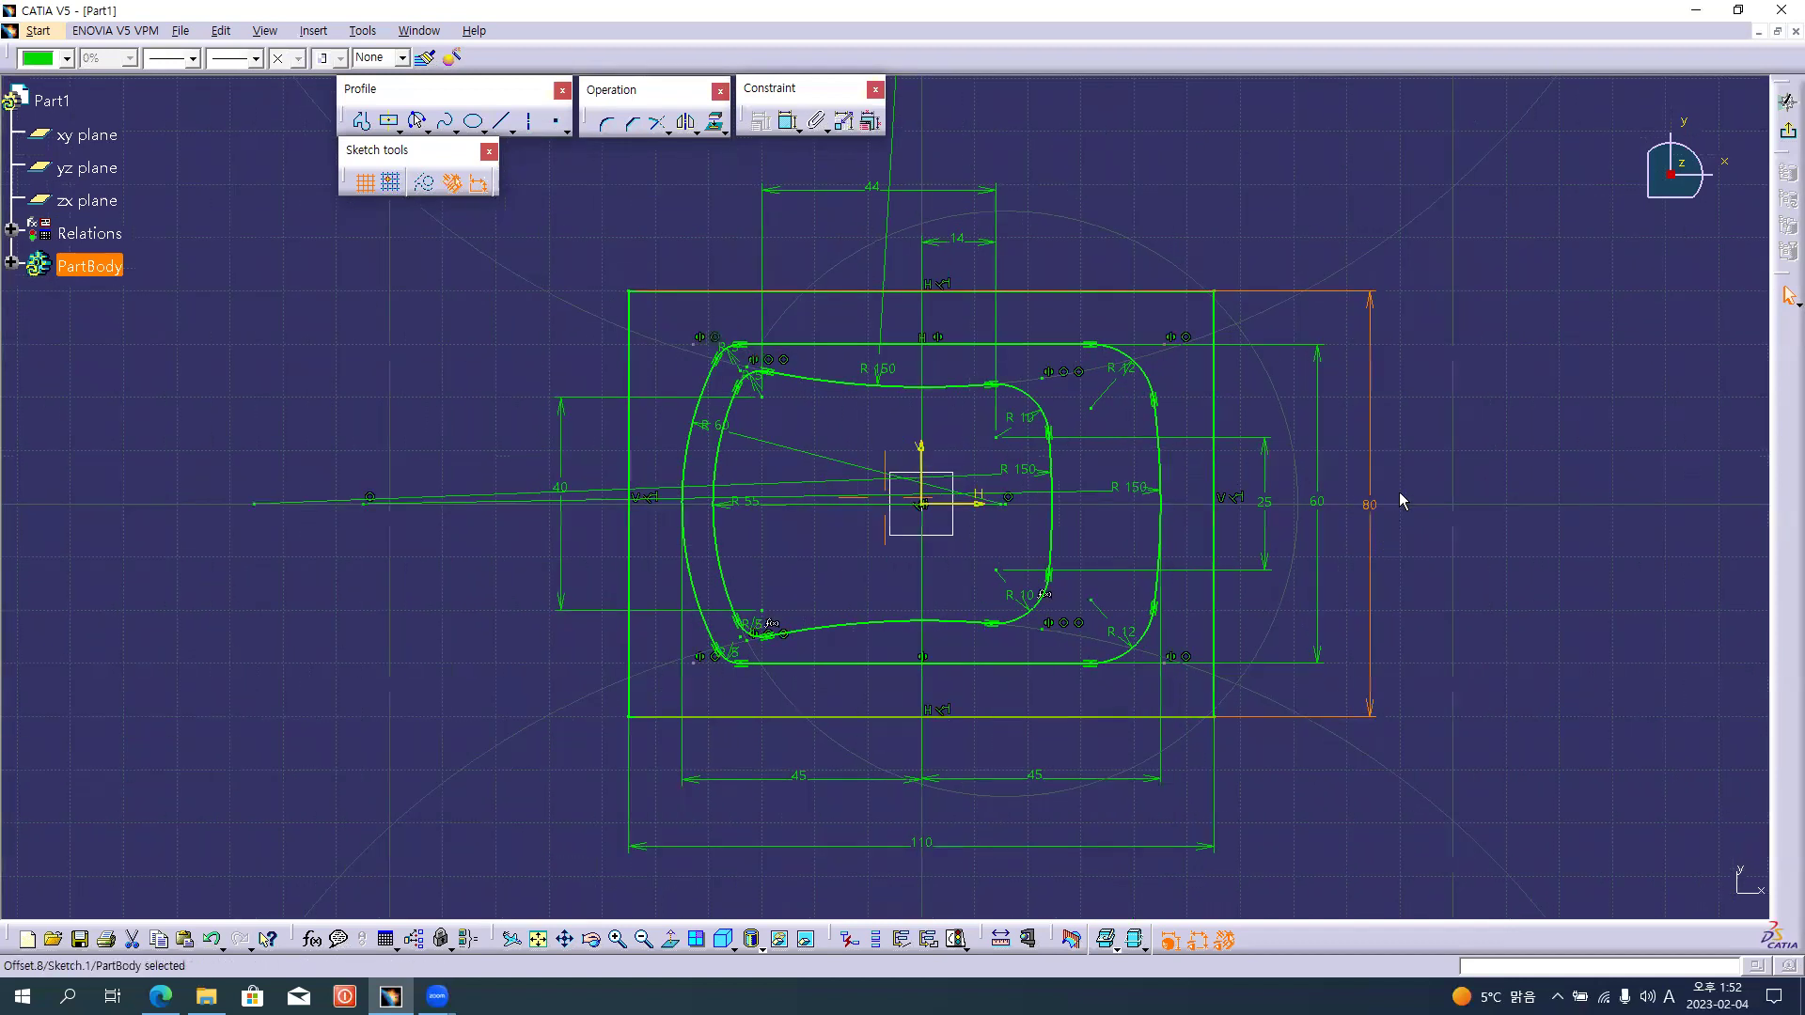